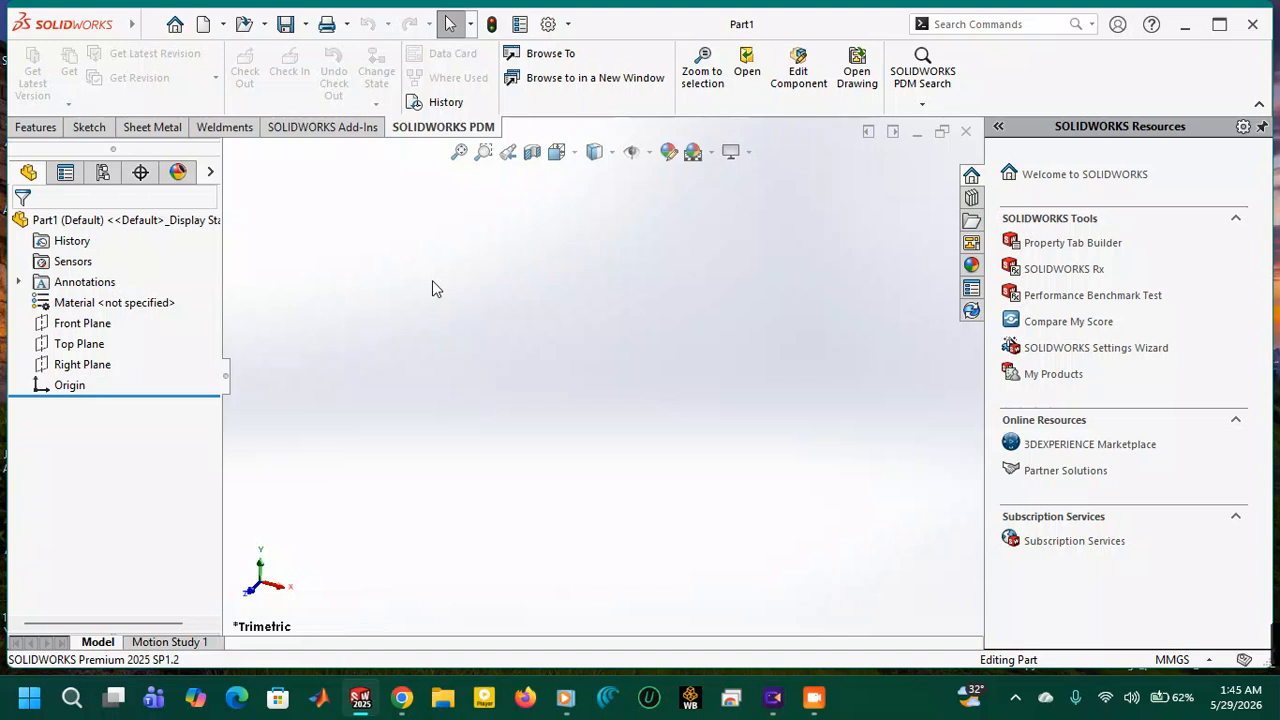
Create a new assembly without inserting any component, and set its scene background to Plain White.
left_click(224, 26)
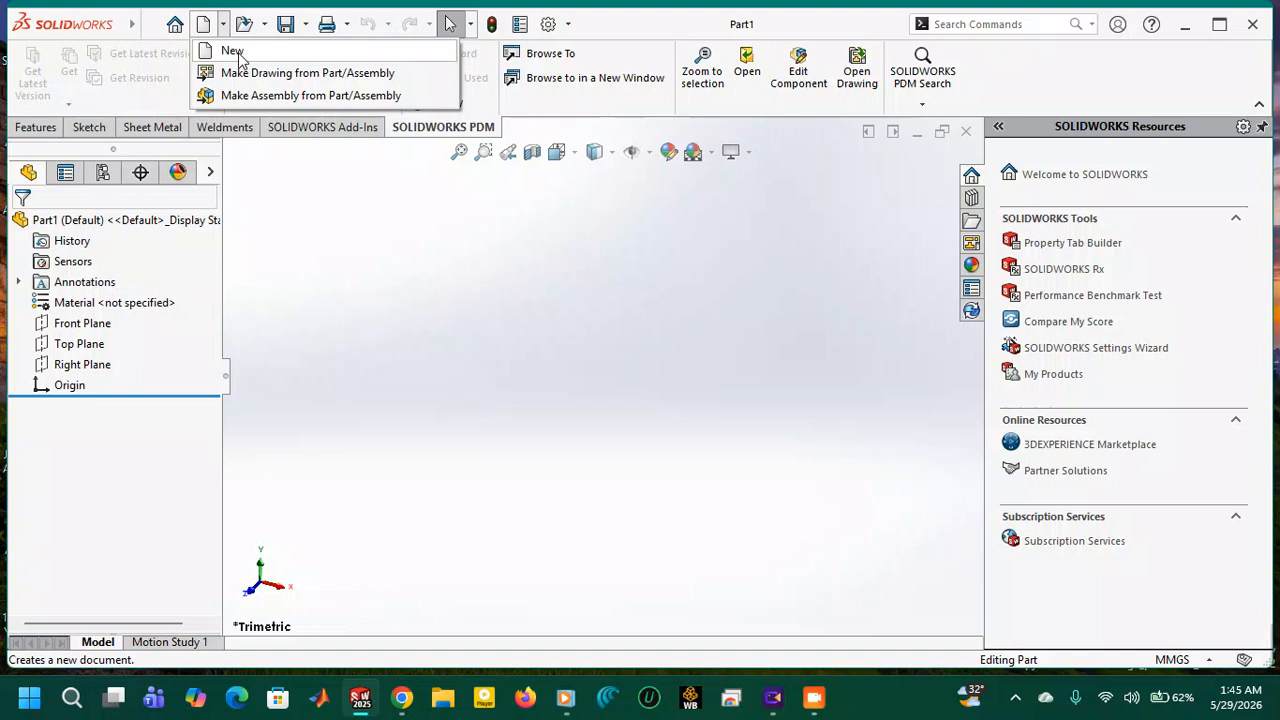
left_click(238, 55)
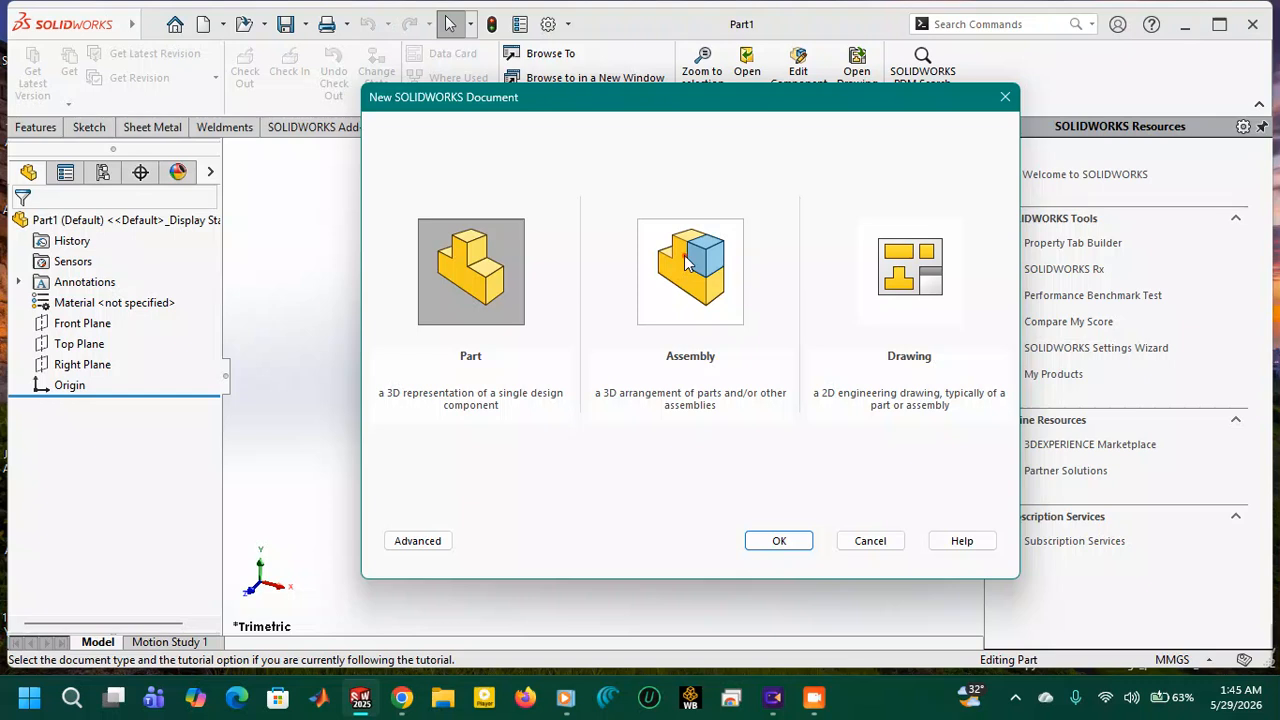
left_click(686, 262)
left_click(781, 540)
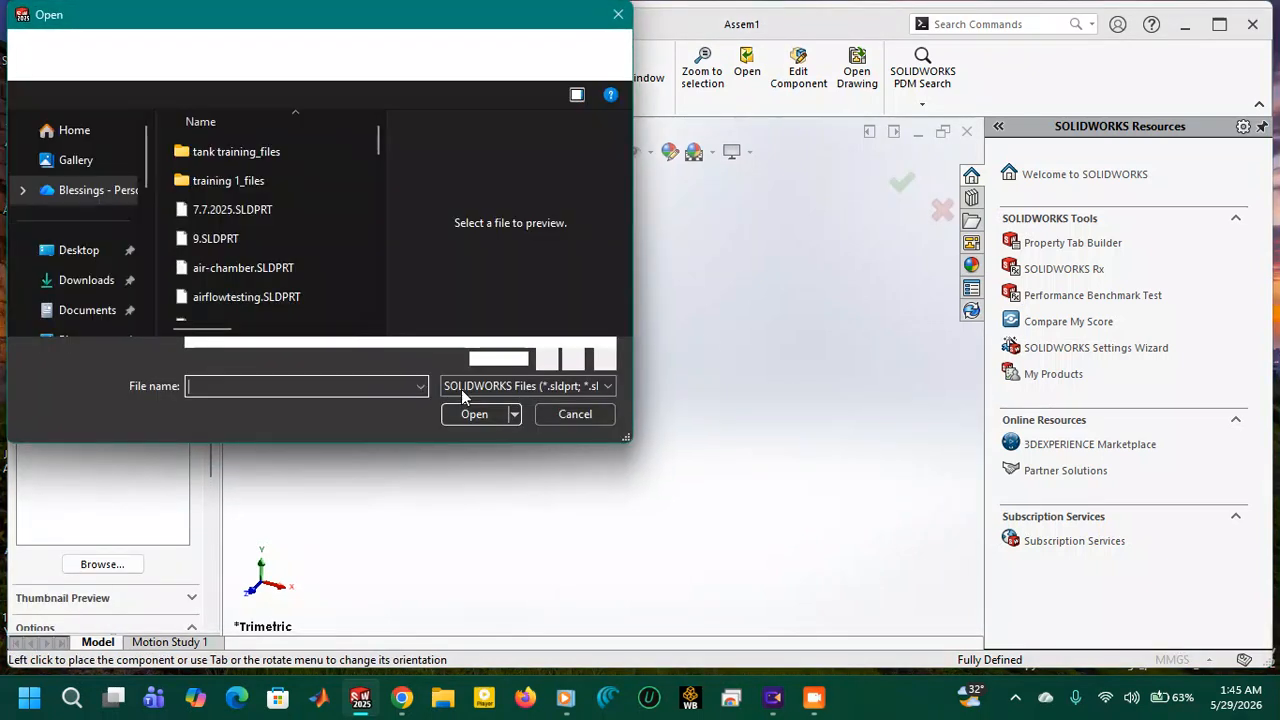
left_click(575, 414)
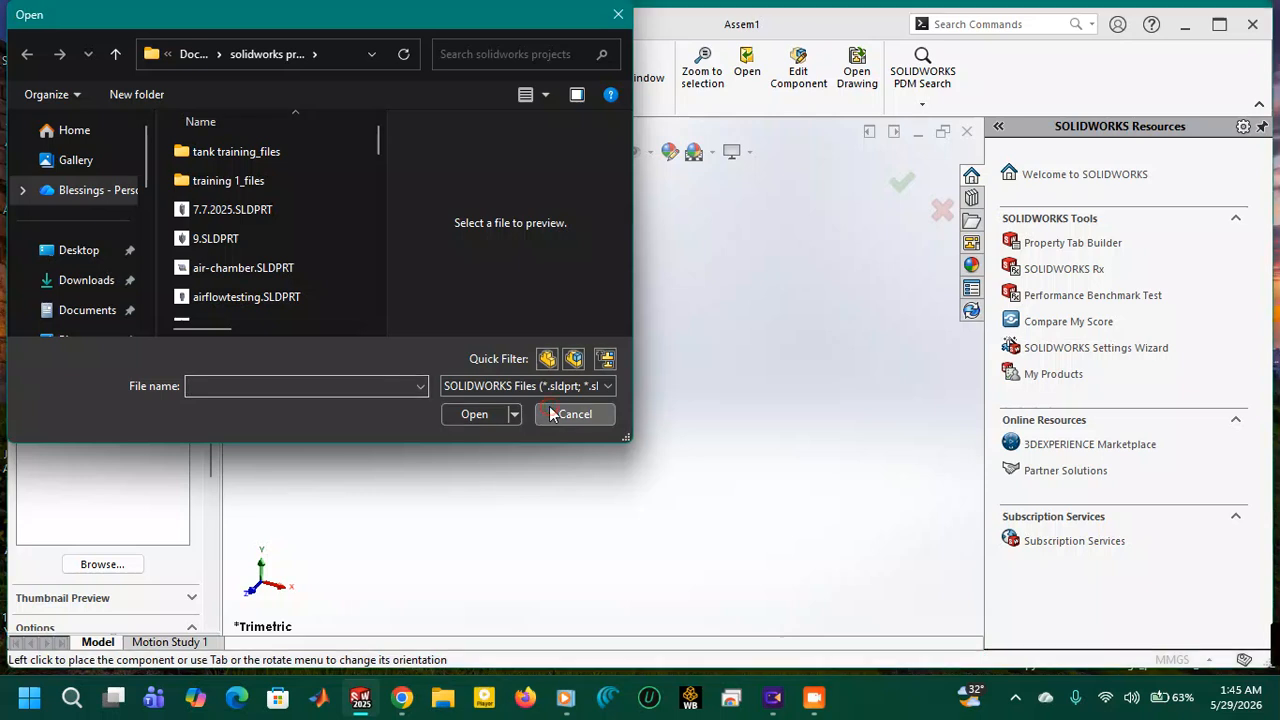
left_click(47, 226)
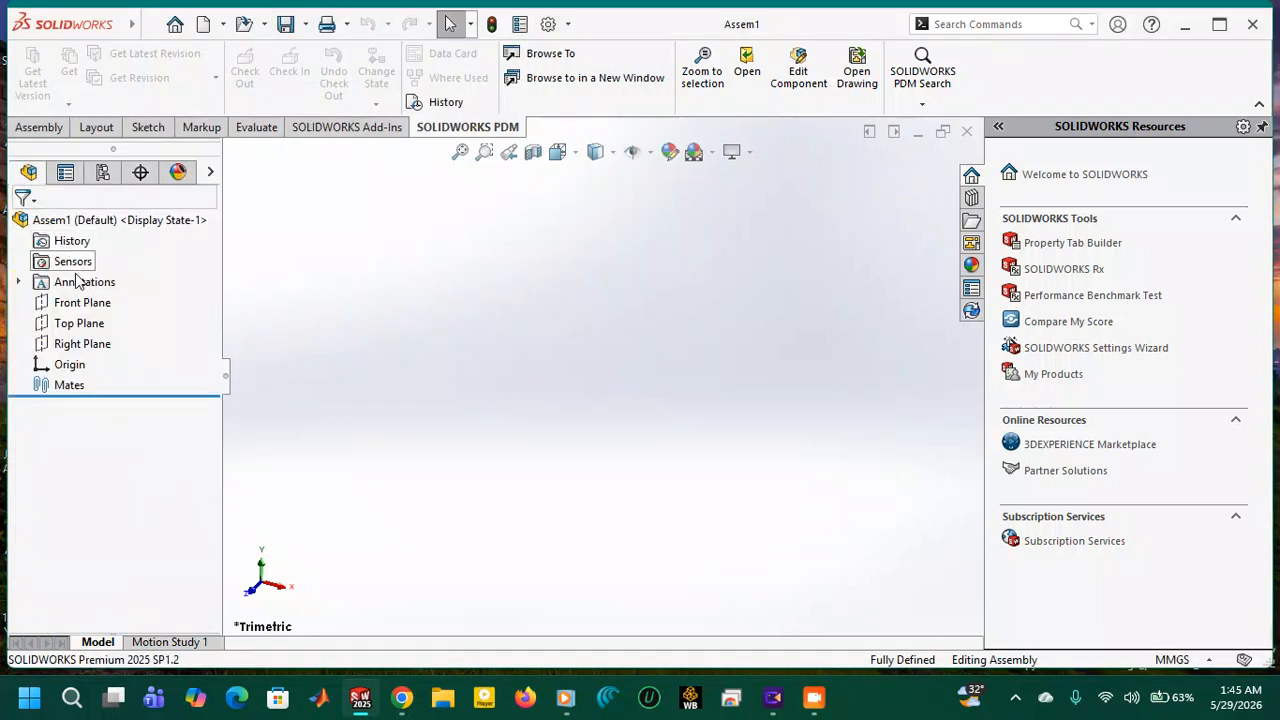
left_click(713, 153)
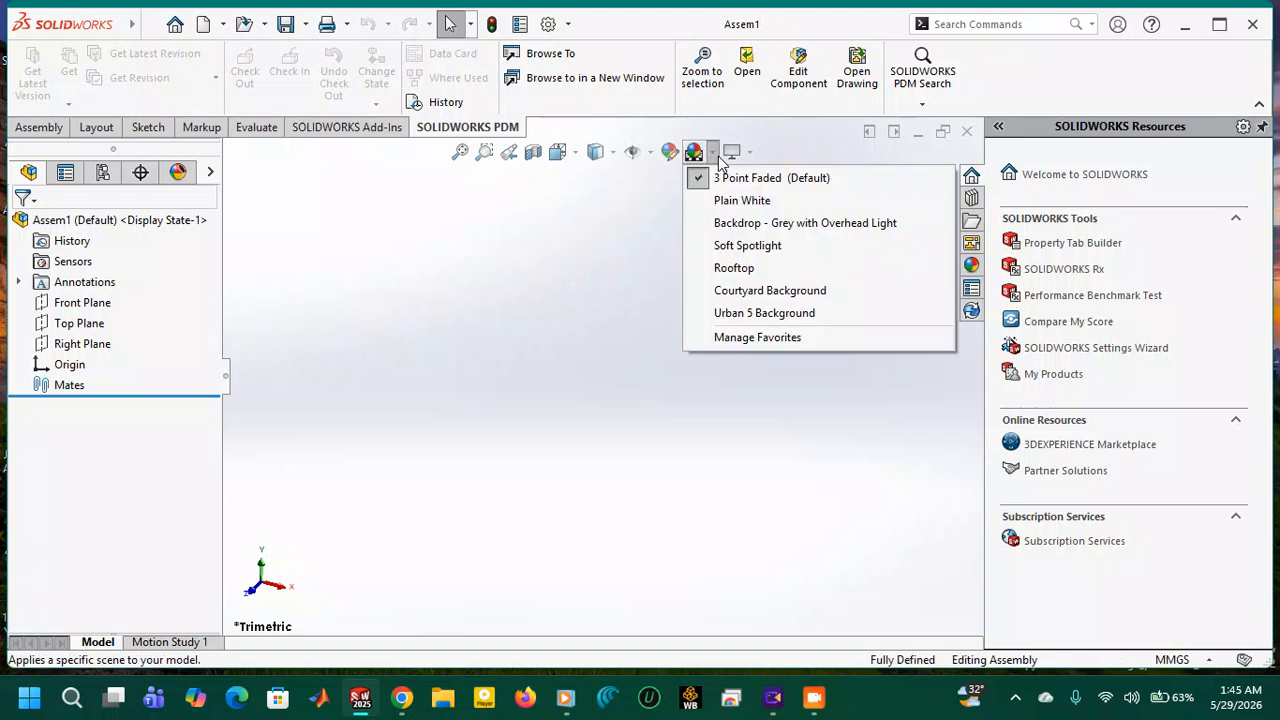
left_click(735, 201)
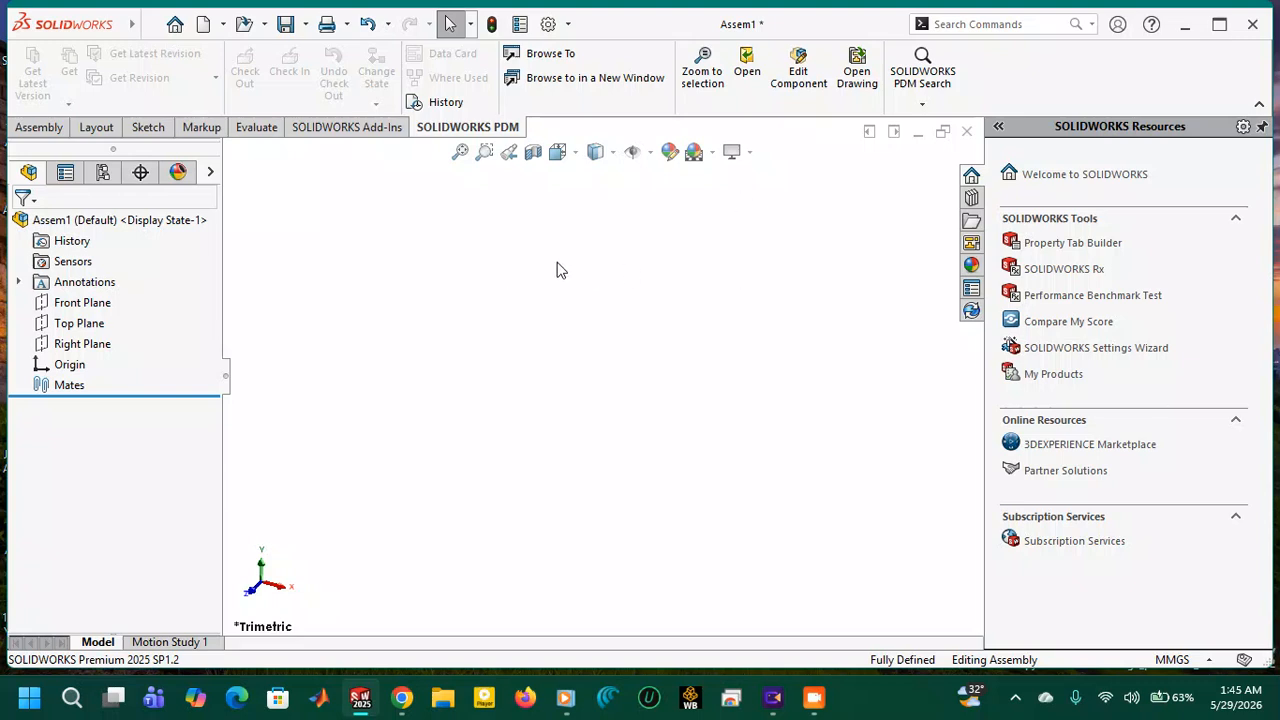
right_click(64, 306)
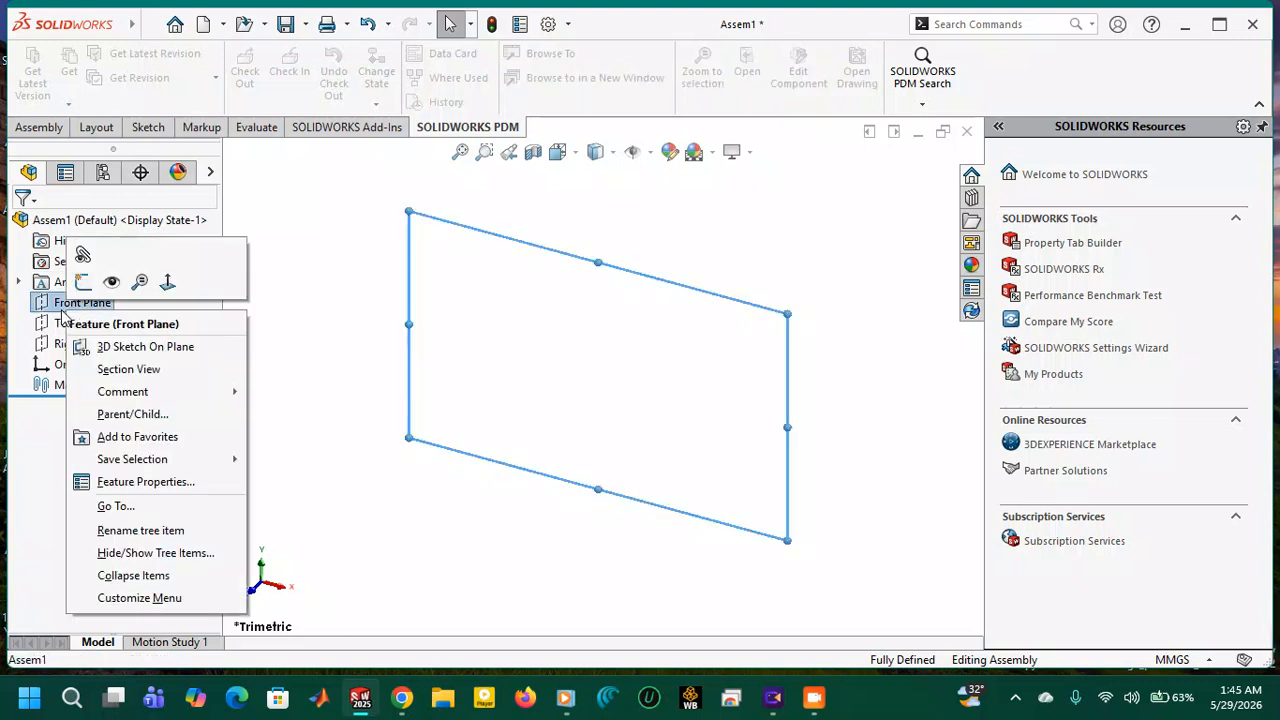
left_click(93, 288)
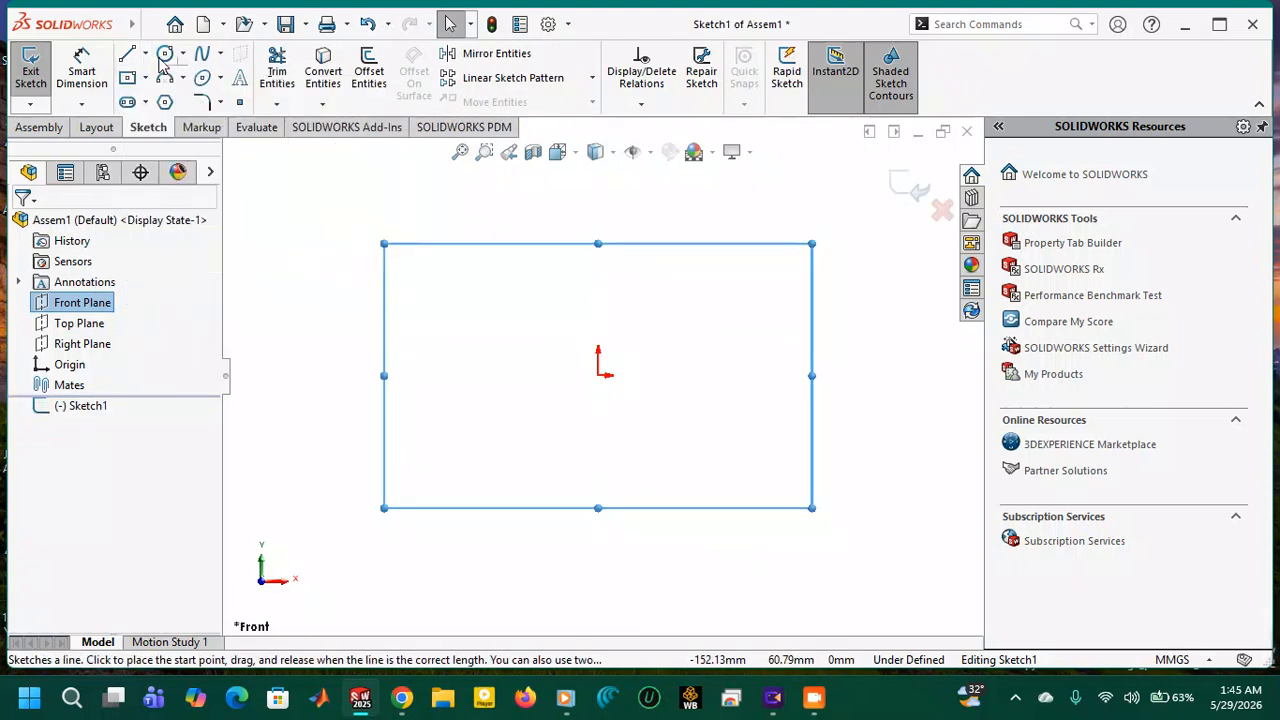
left_click(165, 53)
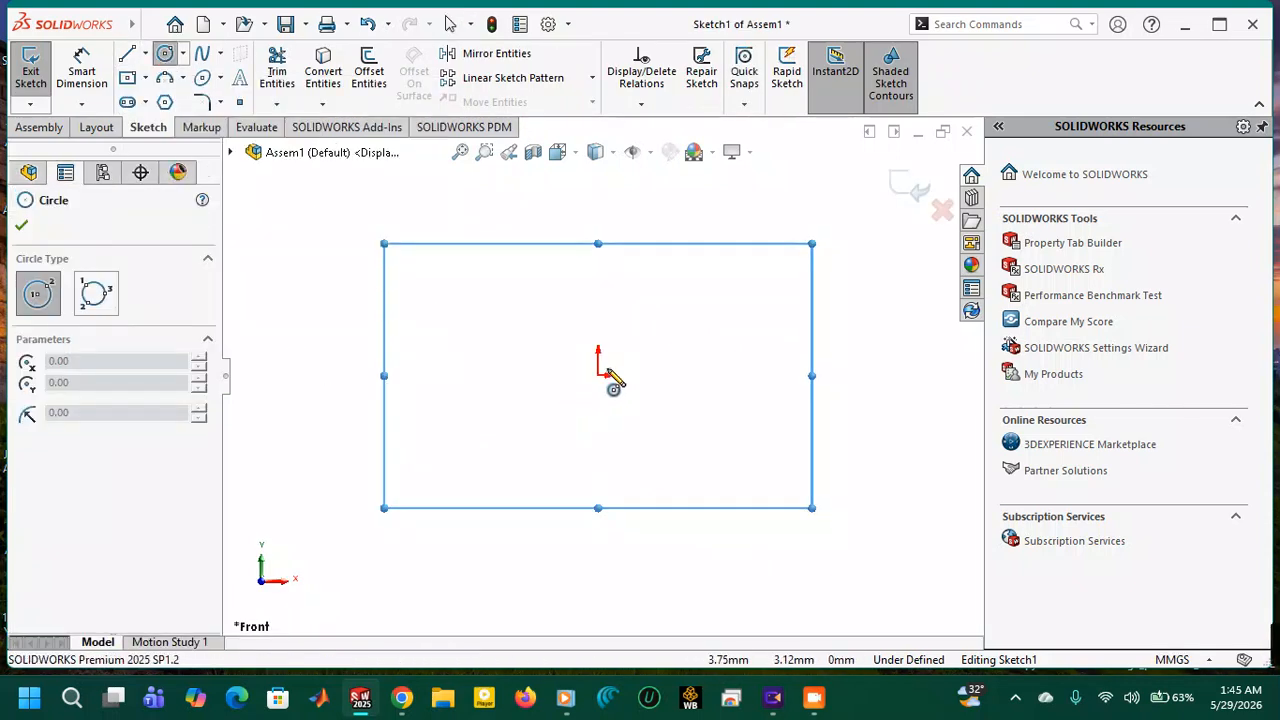
Set the assembly's document units to IPS (inch, pound, second).
left_click(1208, 659)
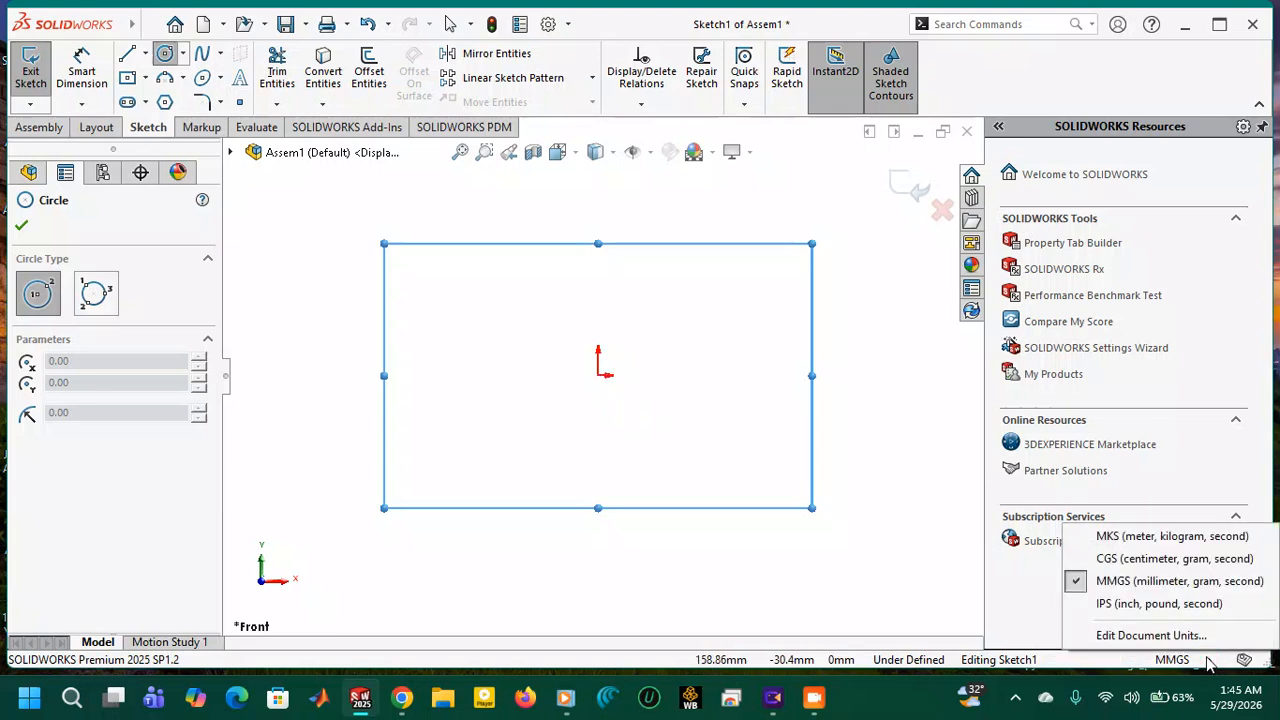
left_click(1160, 603)
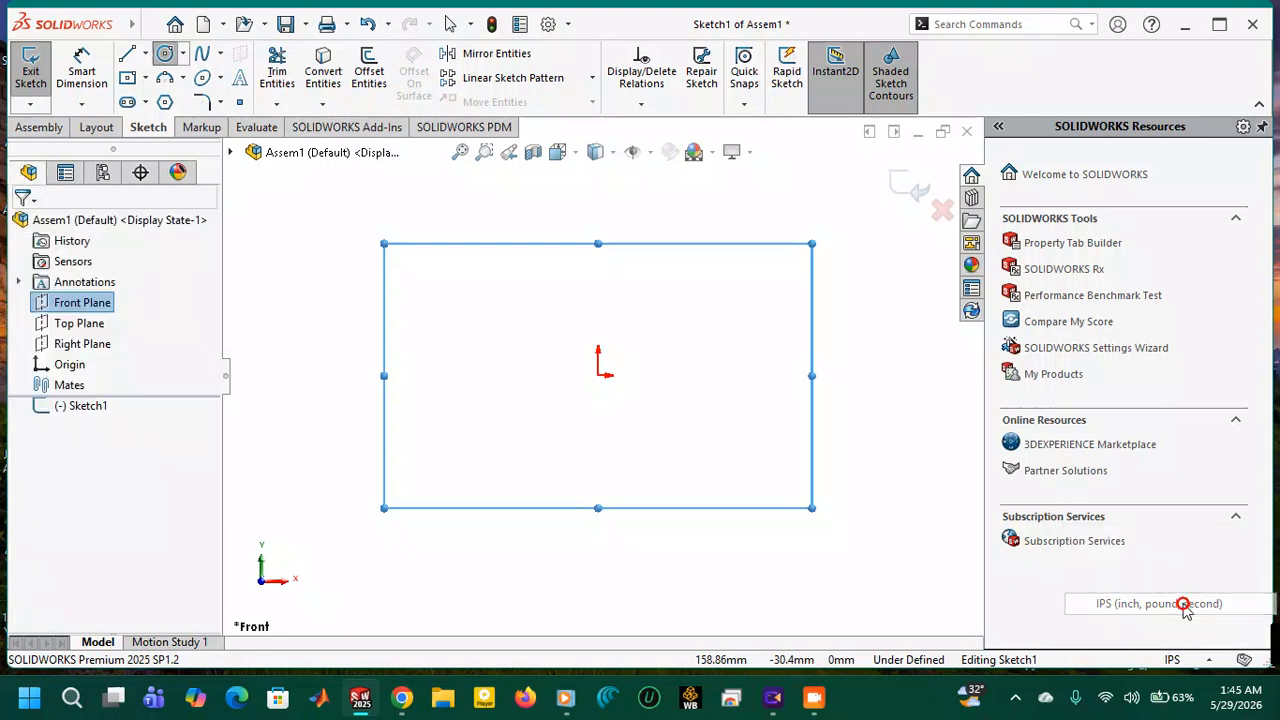
left_click(1206, 660)
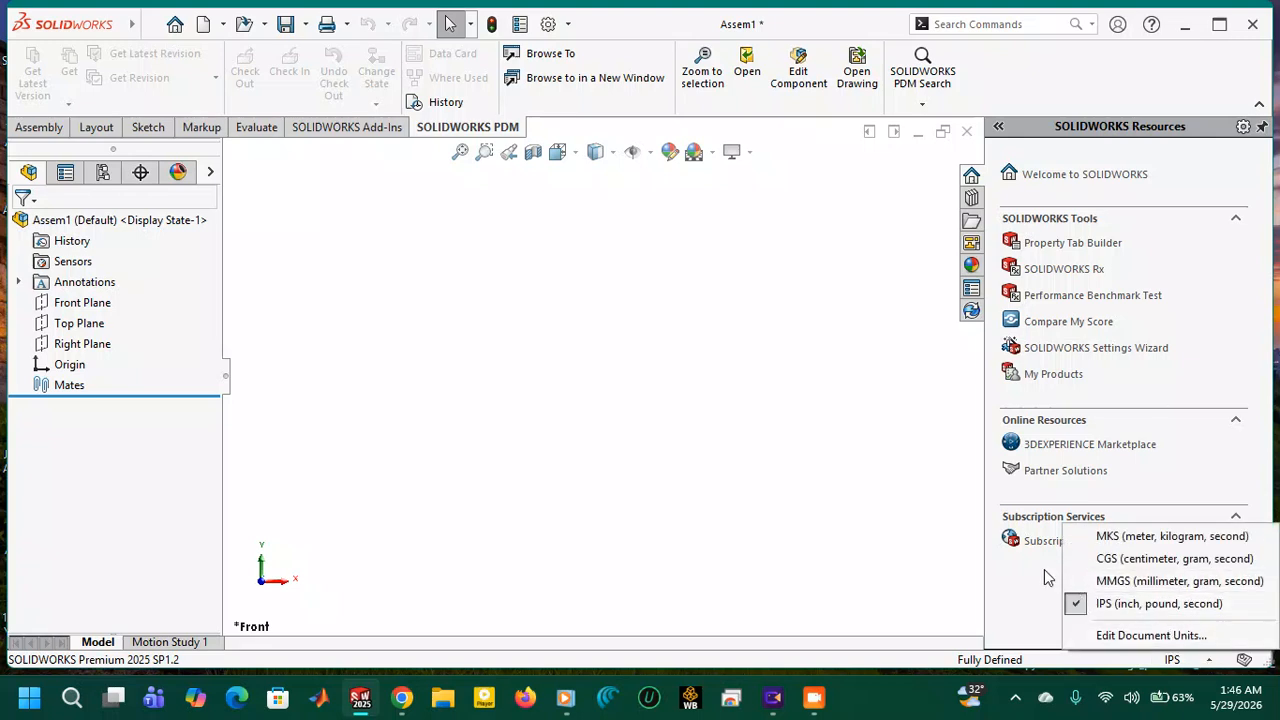
left_click(849, 371)
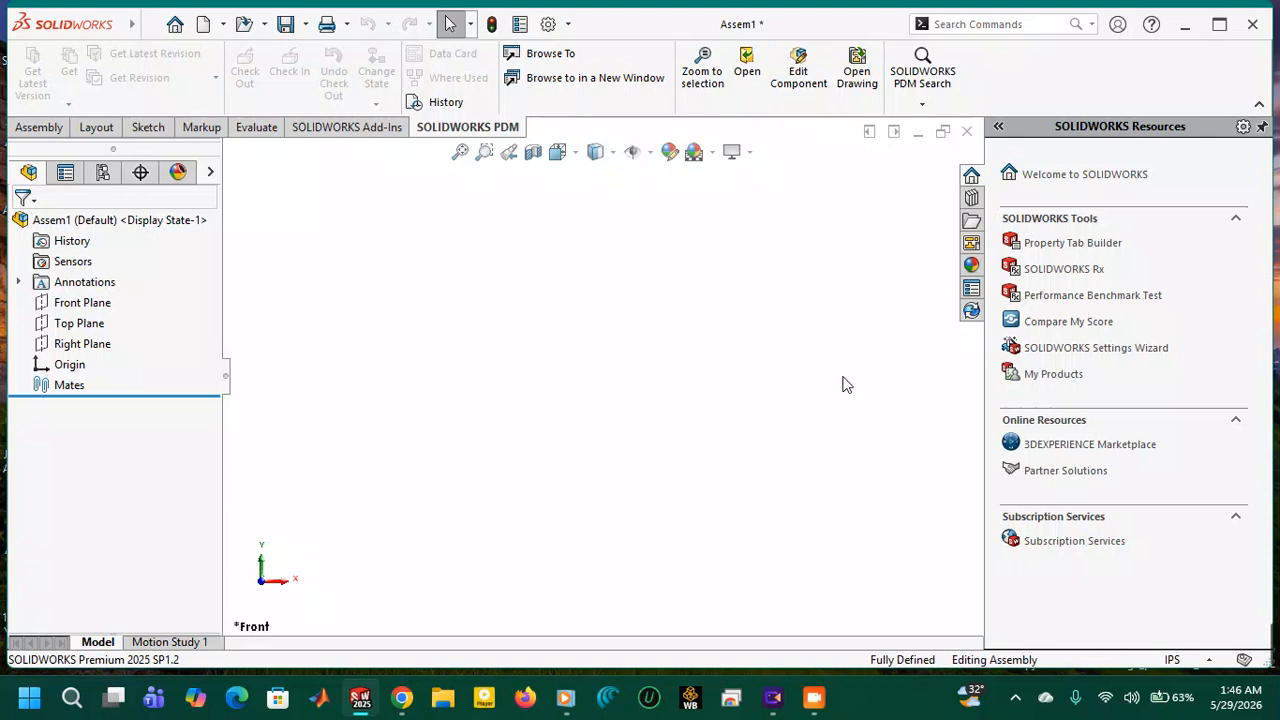
Start a sketch on the Front Plane and draw a circle about 4.29 in in diameter centred on the origin.
right_click(78, 312)
left_click(92, 288)
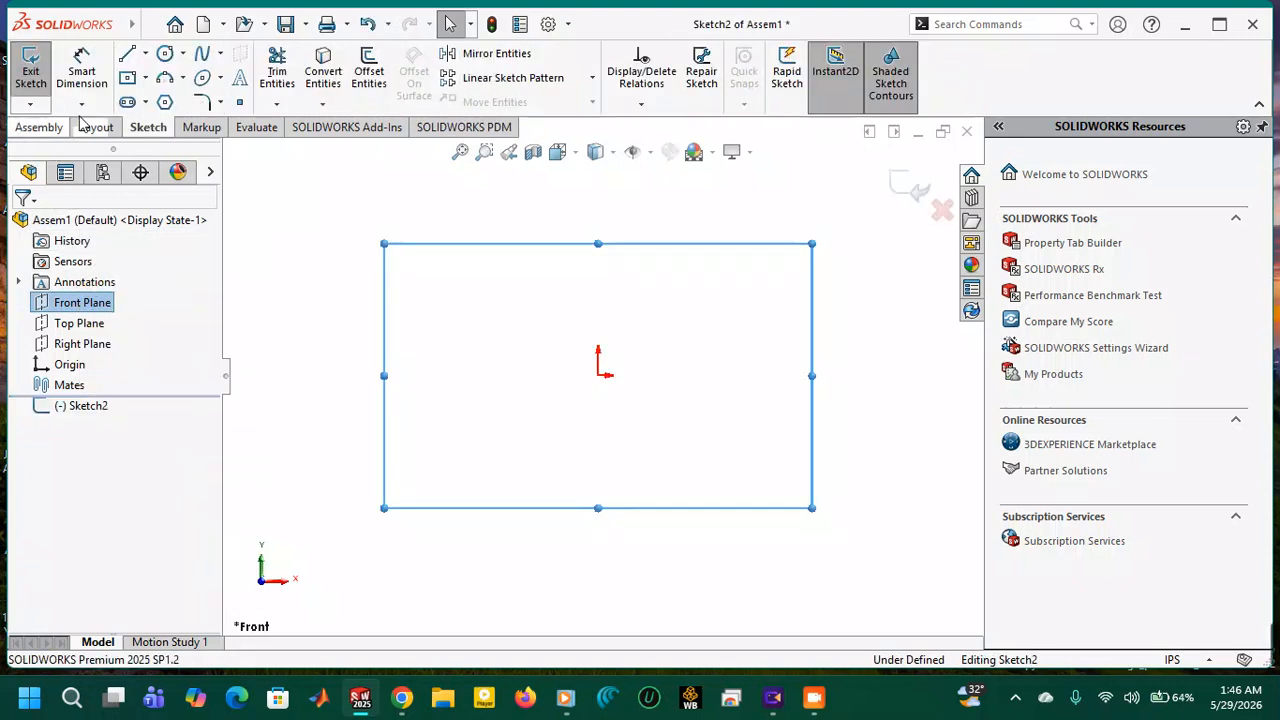
left_click(165, 53)
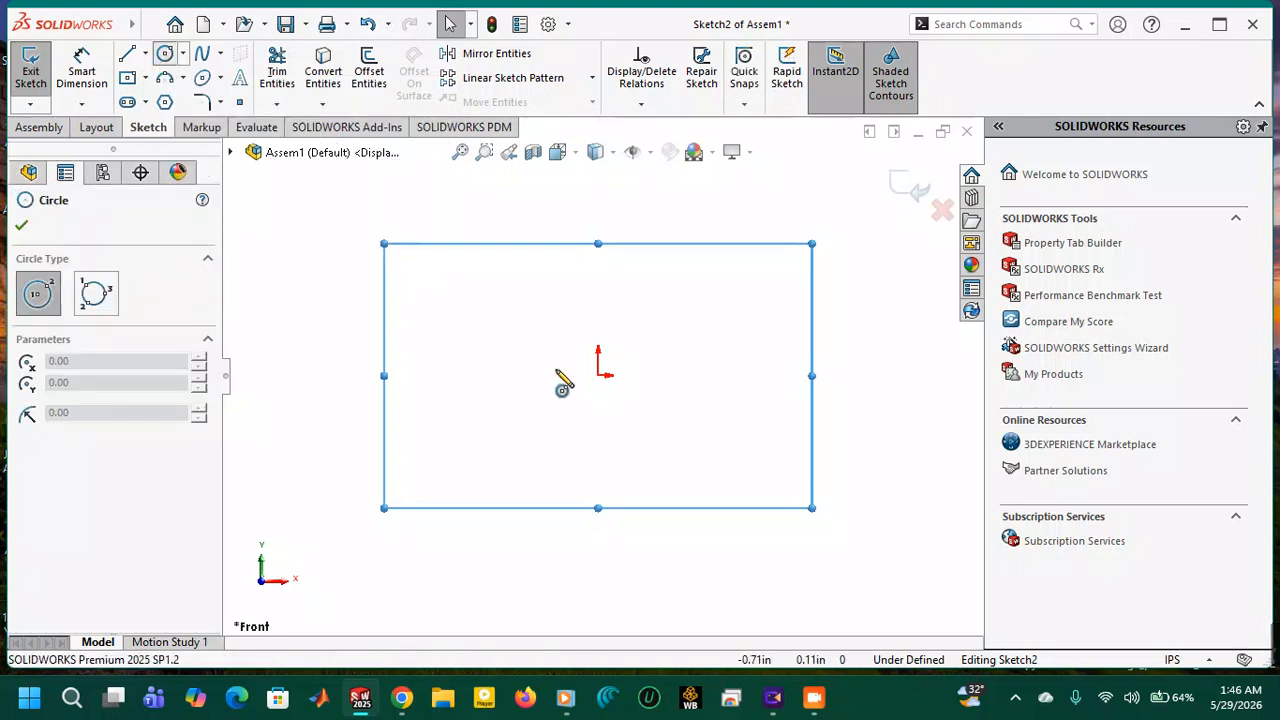
left_click(598, 375)
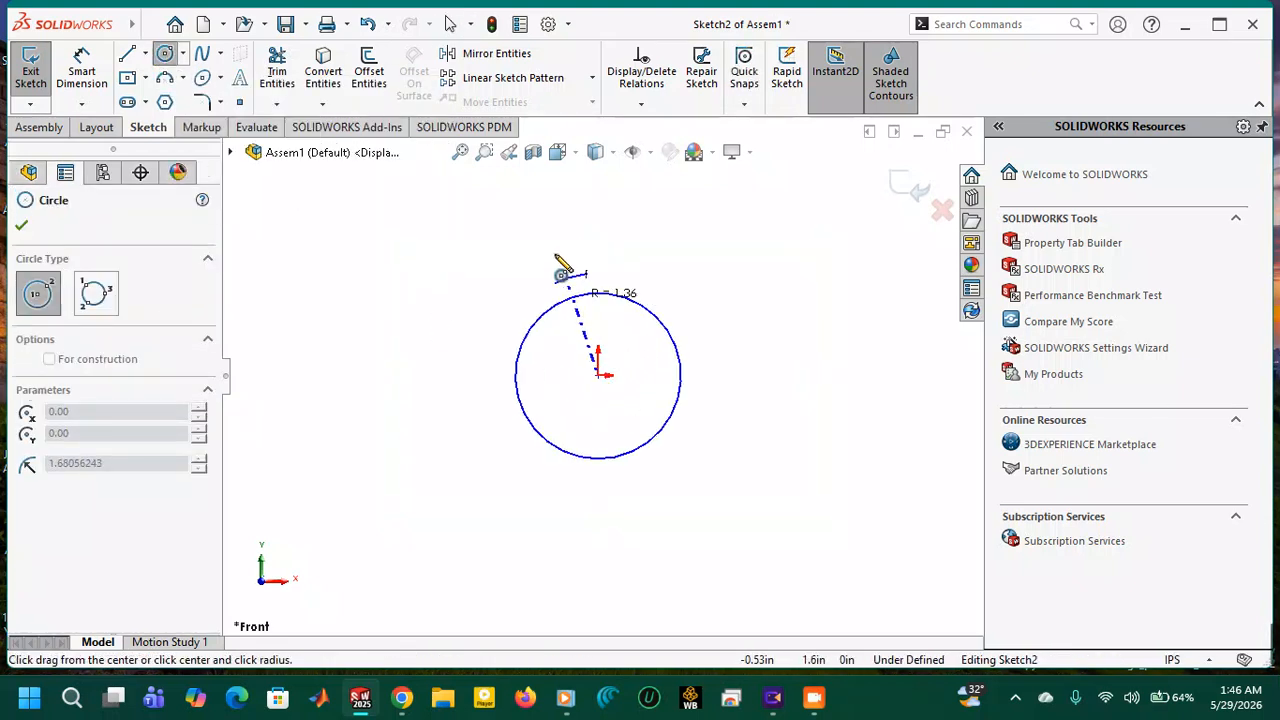
left_click(536, 266)
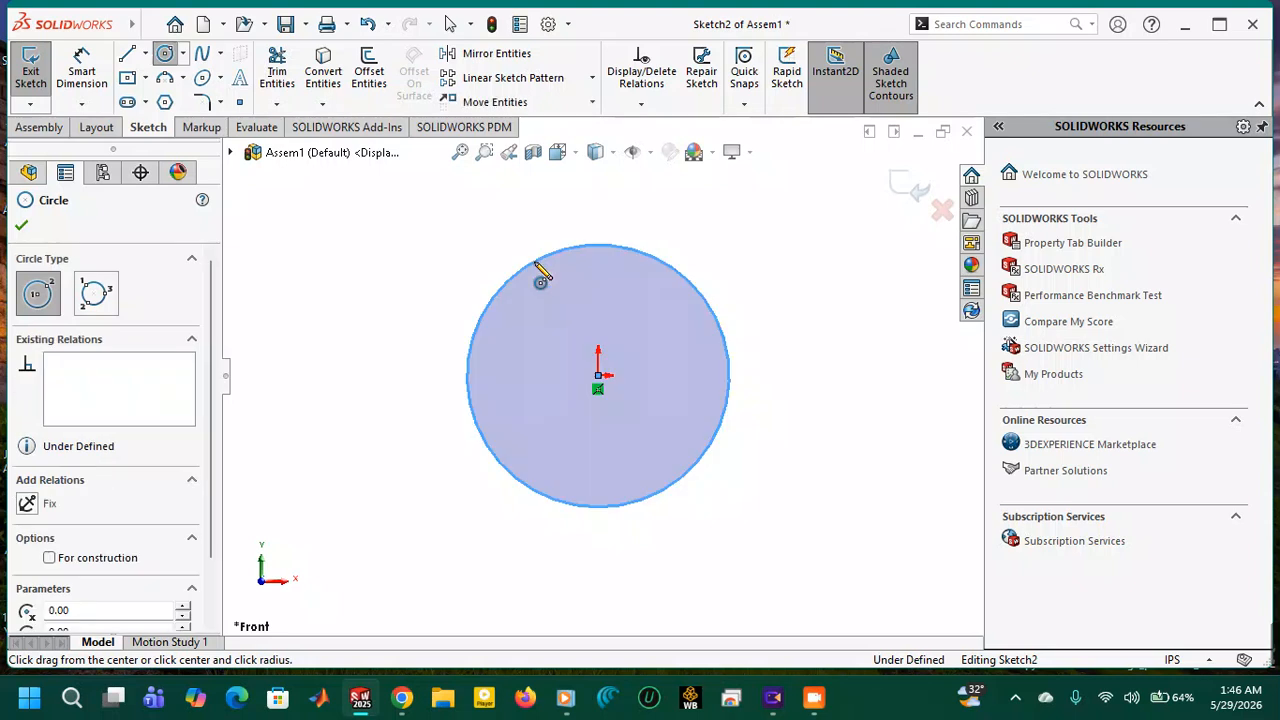
Dimension the origin-centred circle's diameter as 6 in.
left_click(82, 70)
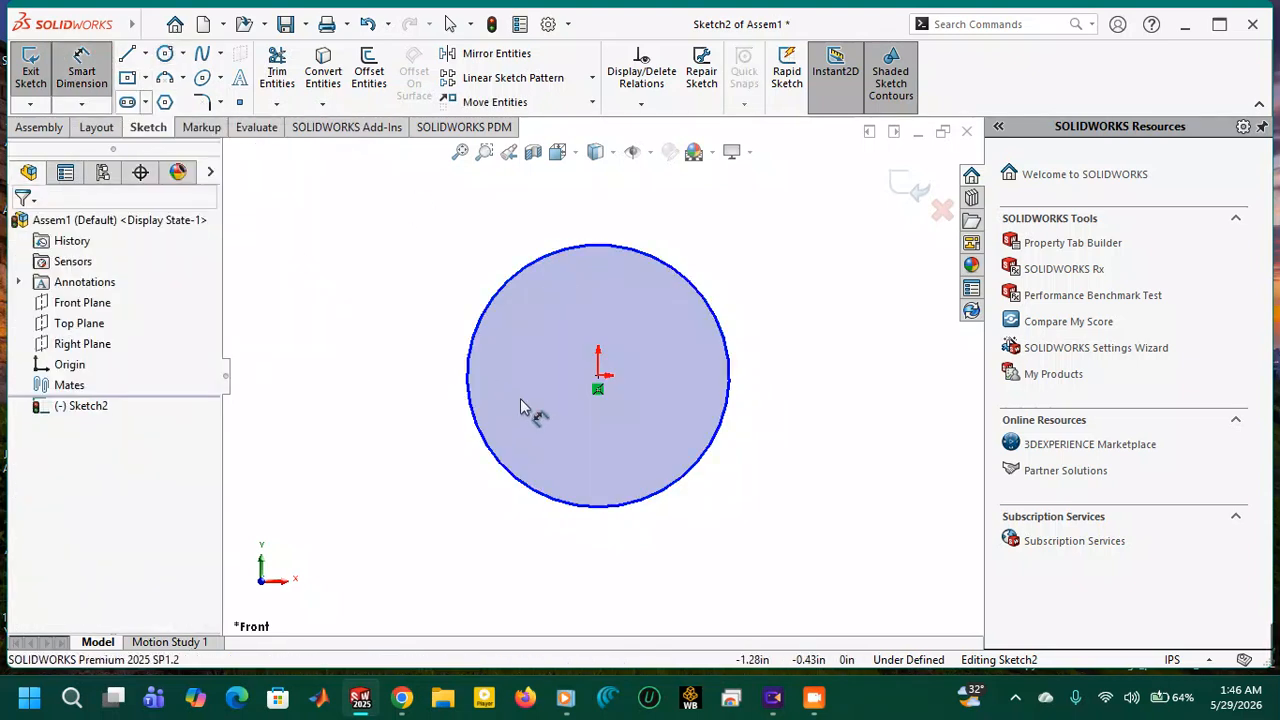
left_click(470, 350)
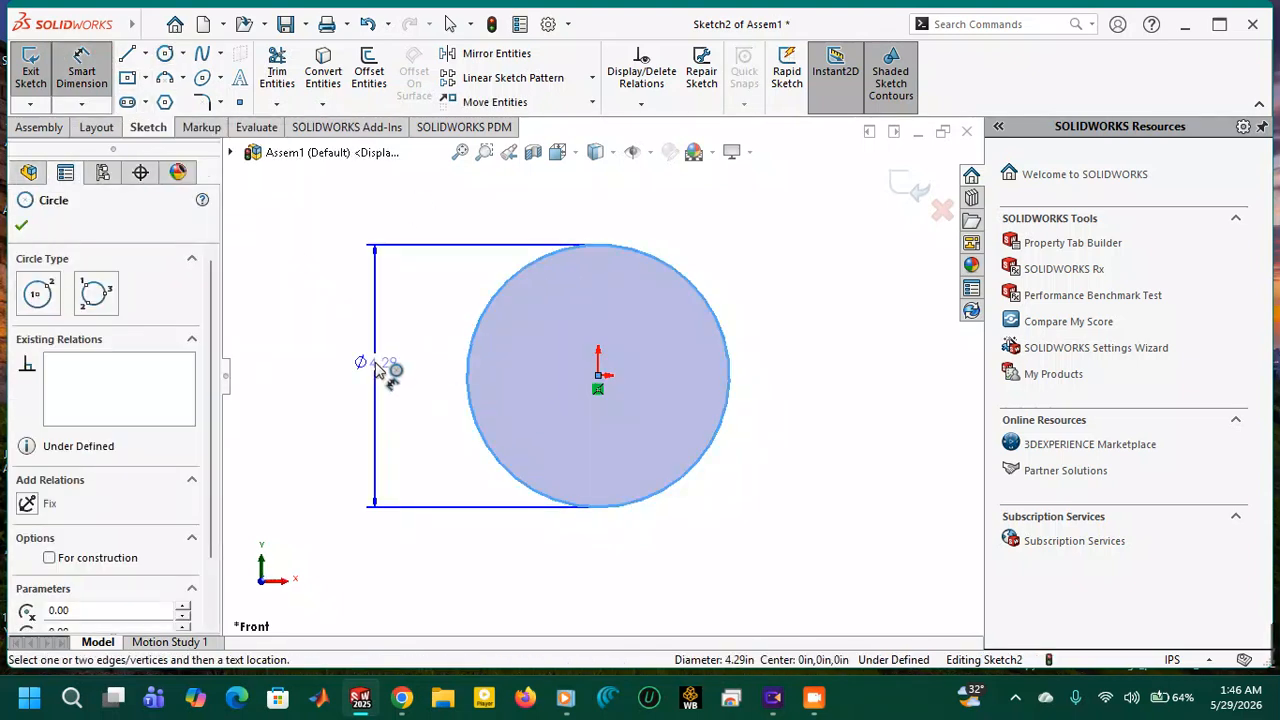
left_click(373, 365)
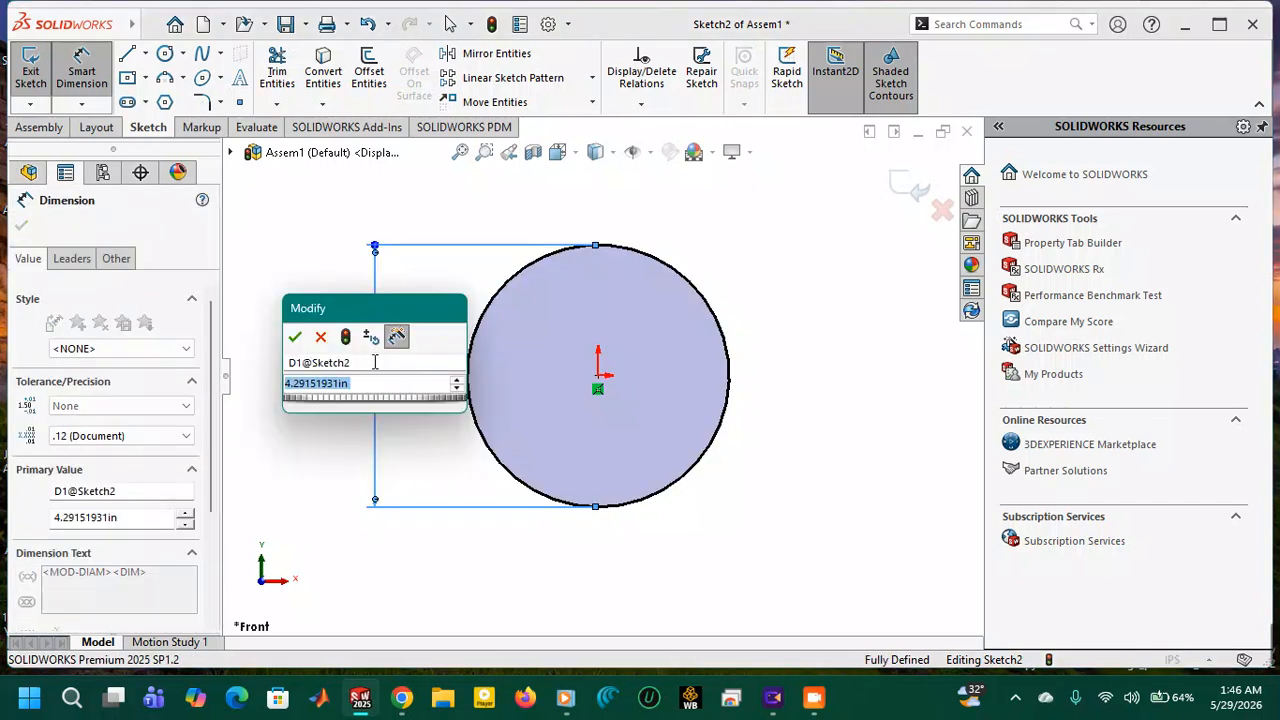
type("6")
key("Return")
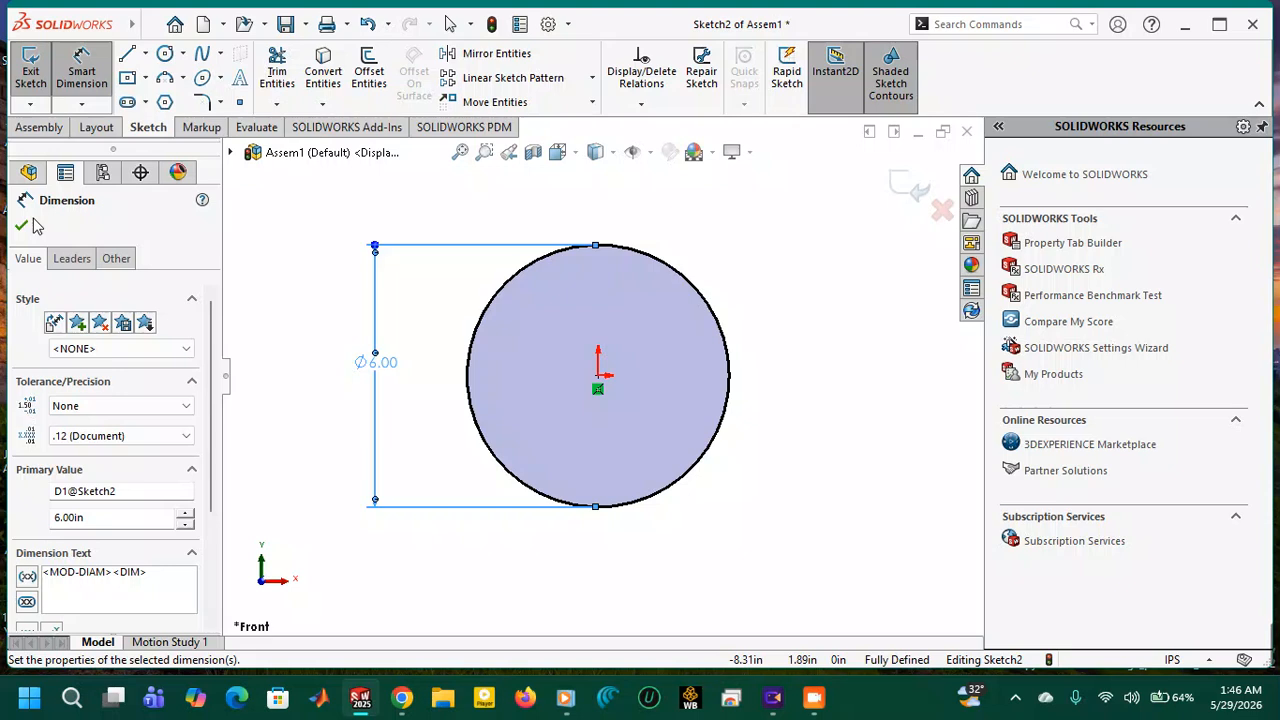
Sketch a second circle about 3.22 in in diameter, centred about 5.2 in to the right of the origin and level with it.
left_click(165, 53)
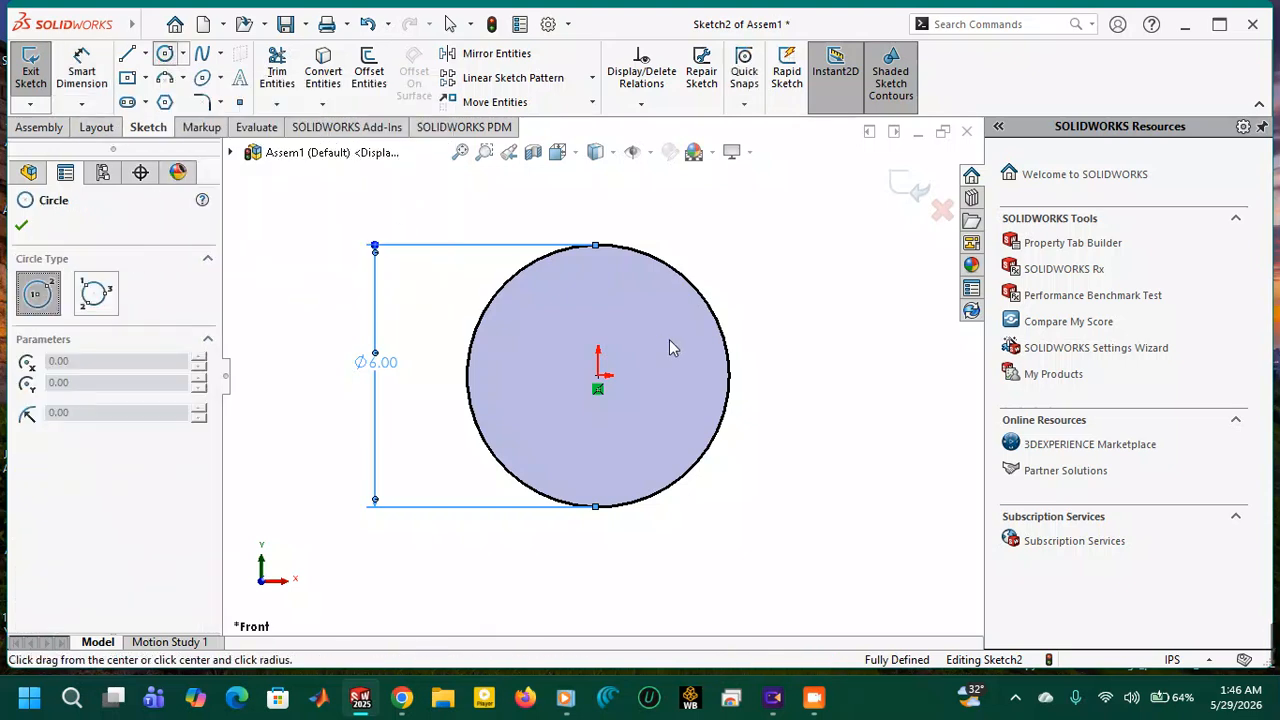
left_click(826, 376)
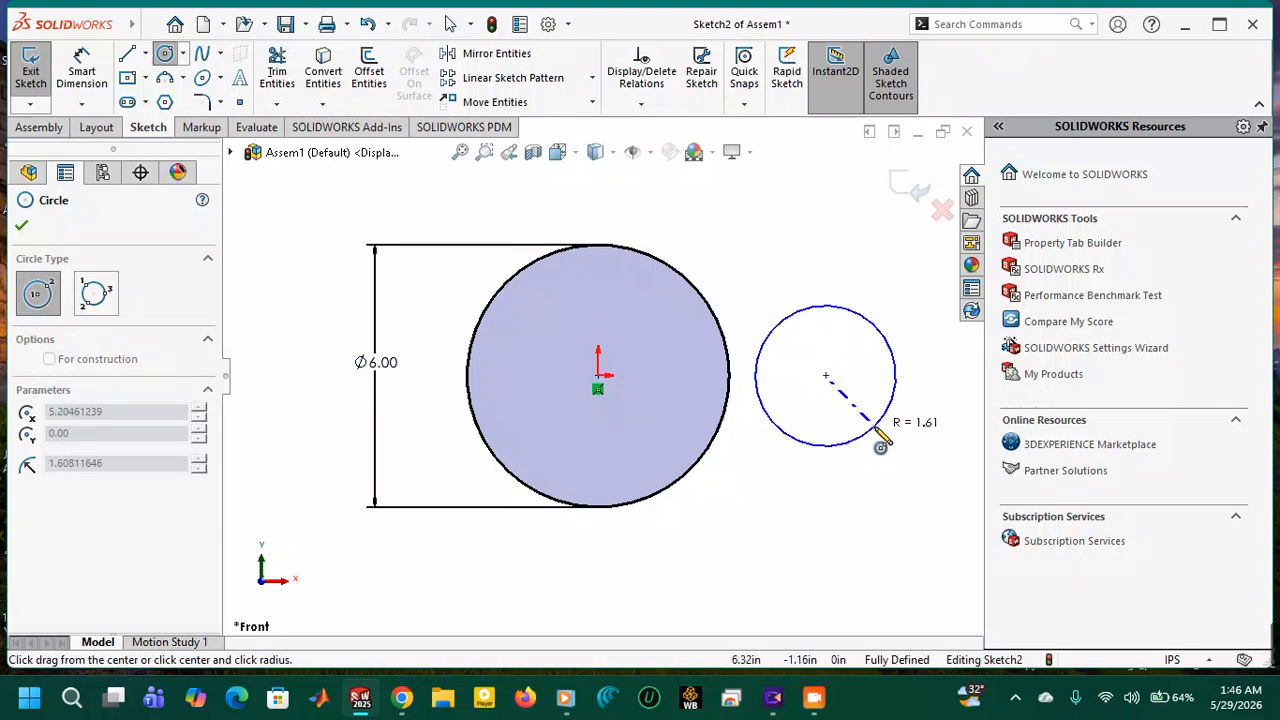
left_click(876, 426)
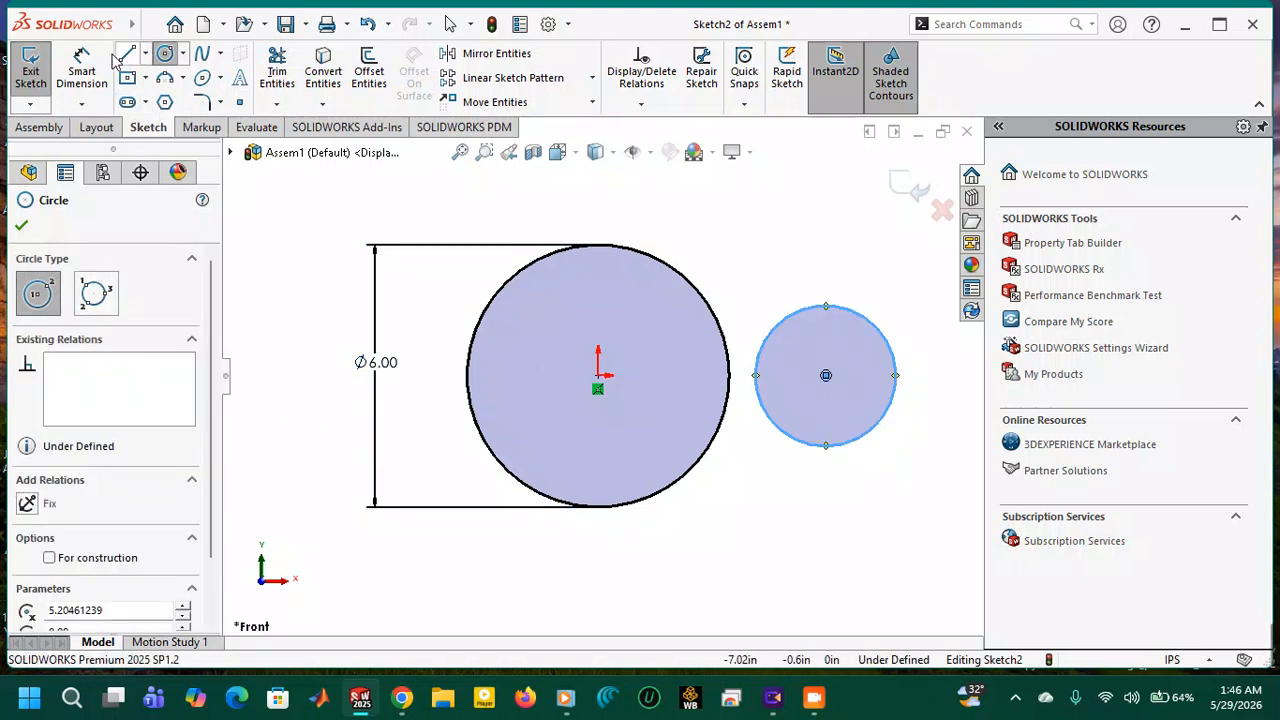
Dimension the smaller right-hand circle's diameter as 3 in and end dimensioning.
left_click(82, 72)
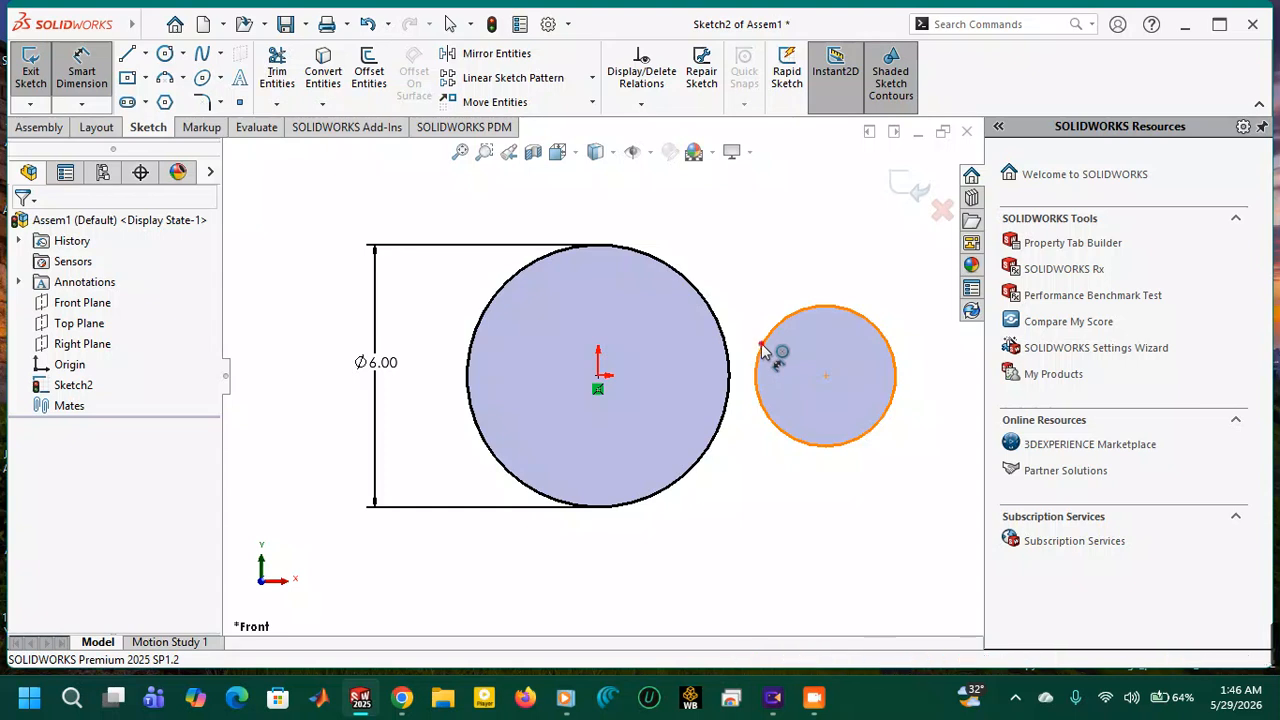
left_click(764, 348)
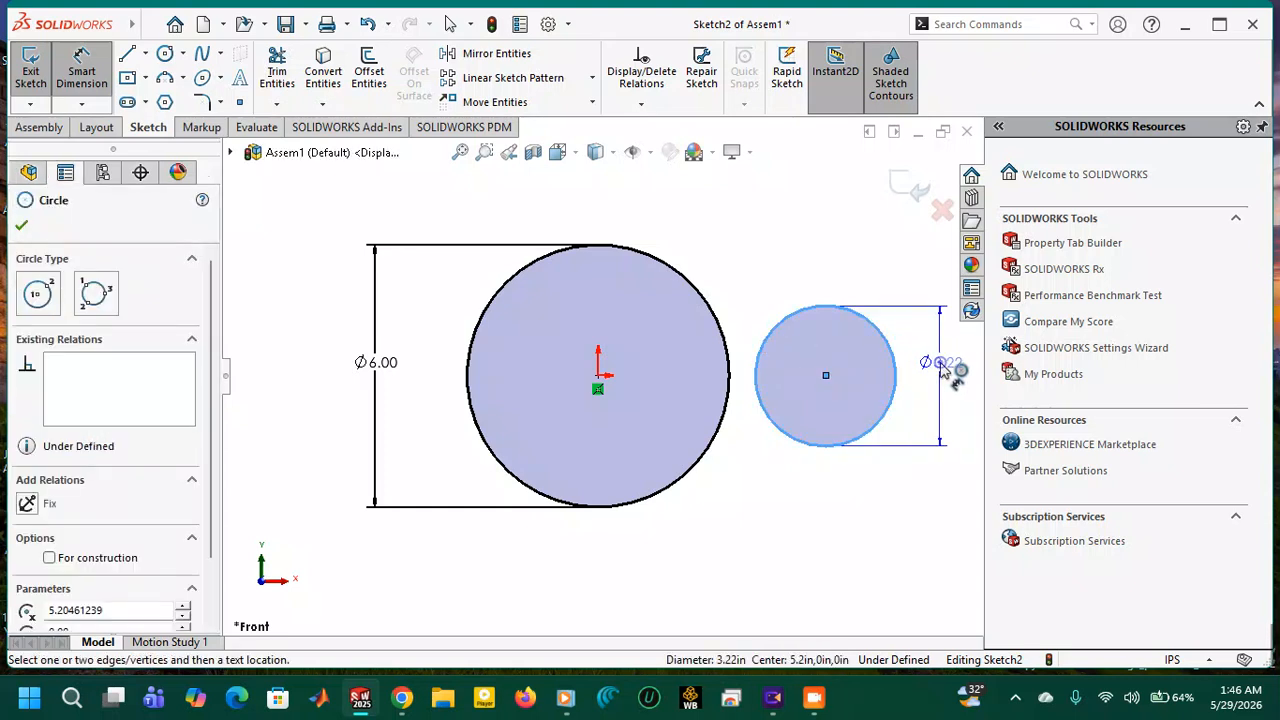
left_click(944, 371)
type("3")
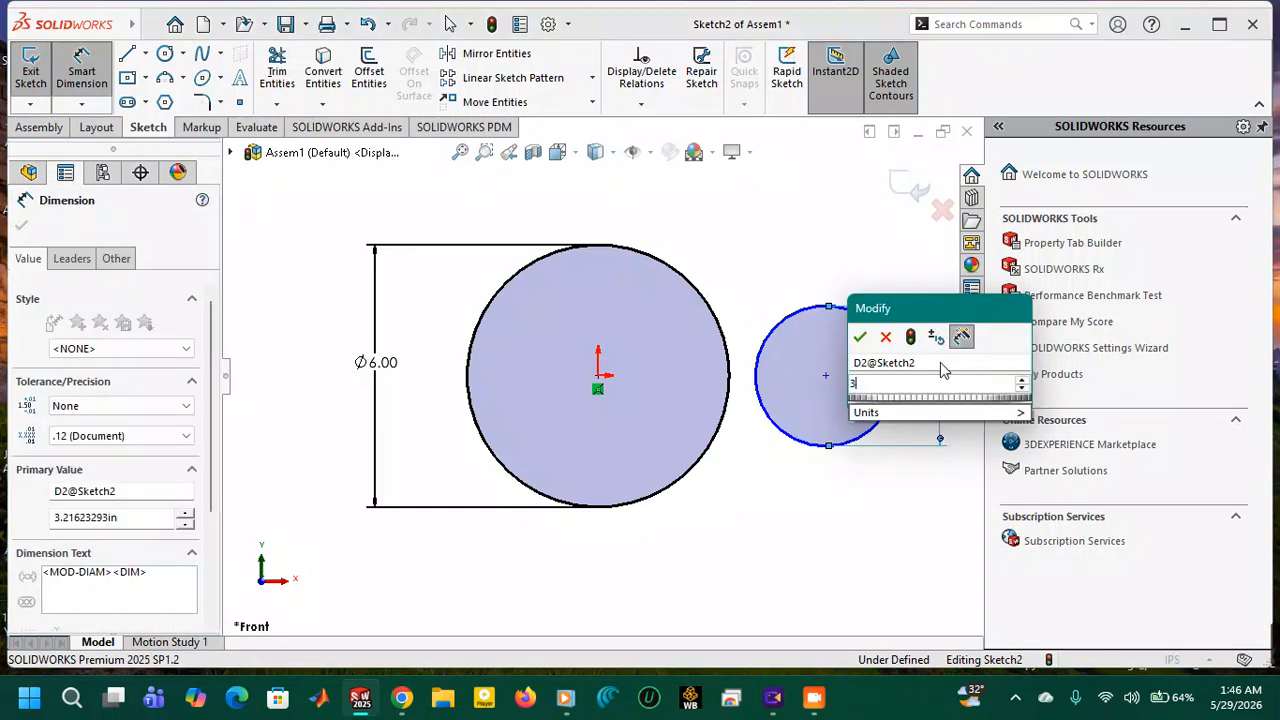
left_click(860, 337)
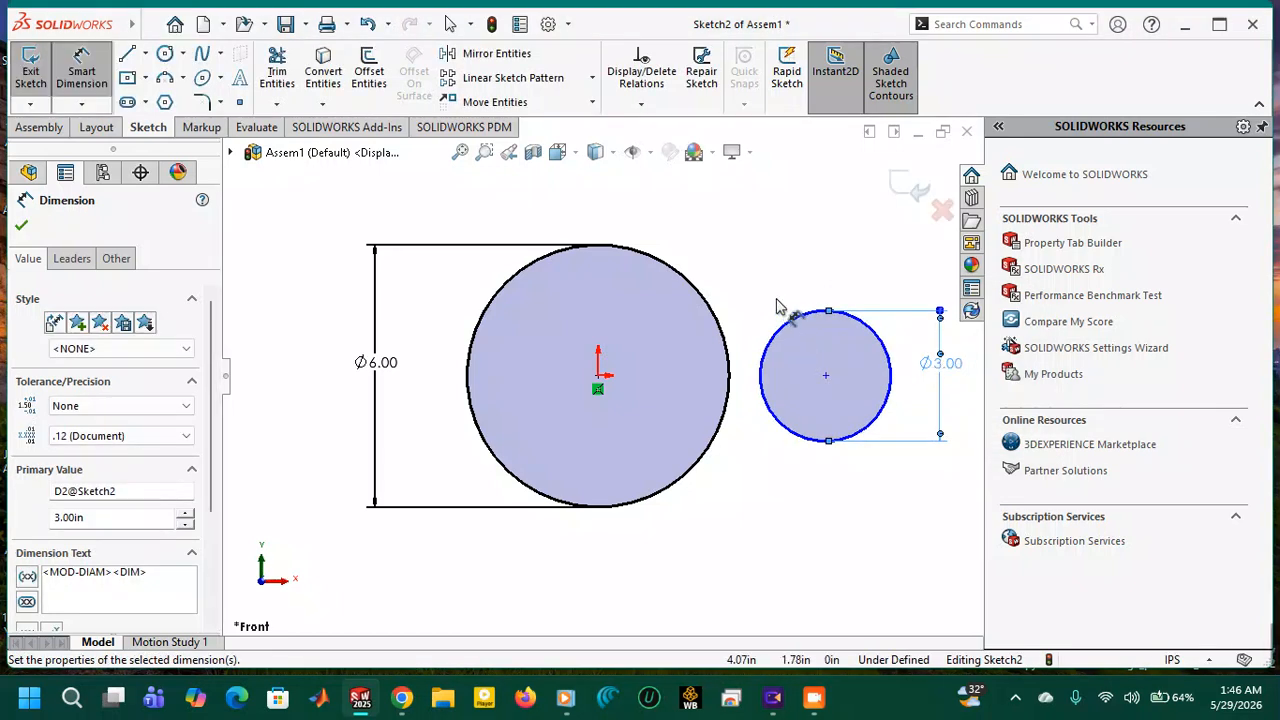
key("Escape")
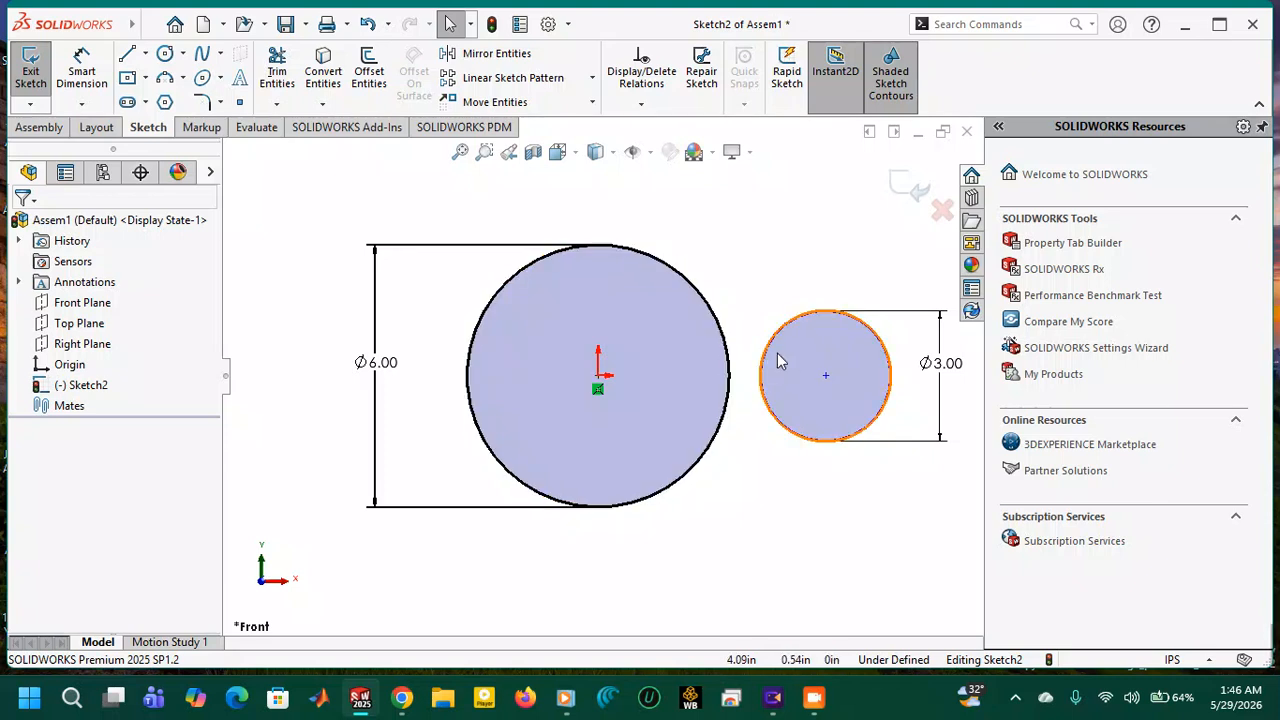
Add a Tangent relation between the 6 in circle and the 3 in circle.
left_click(729, 370)
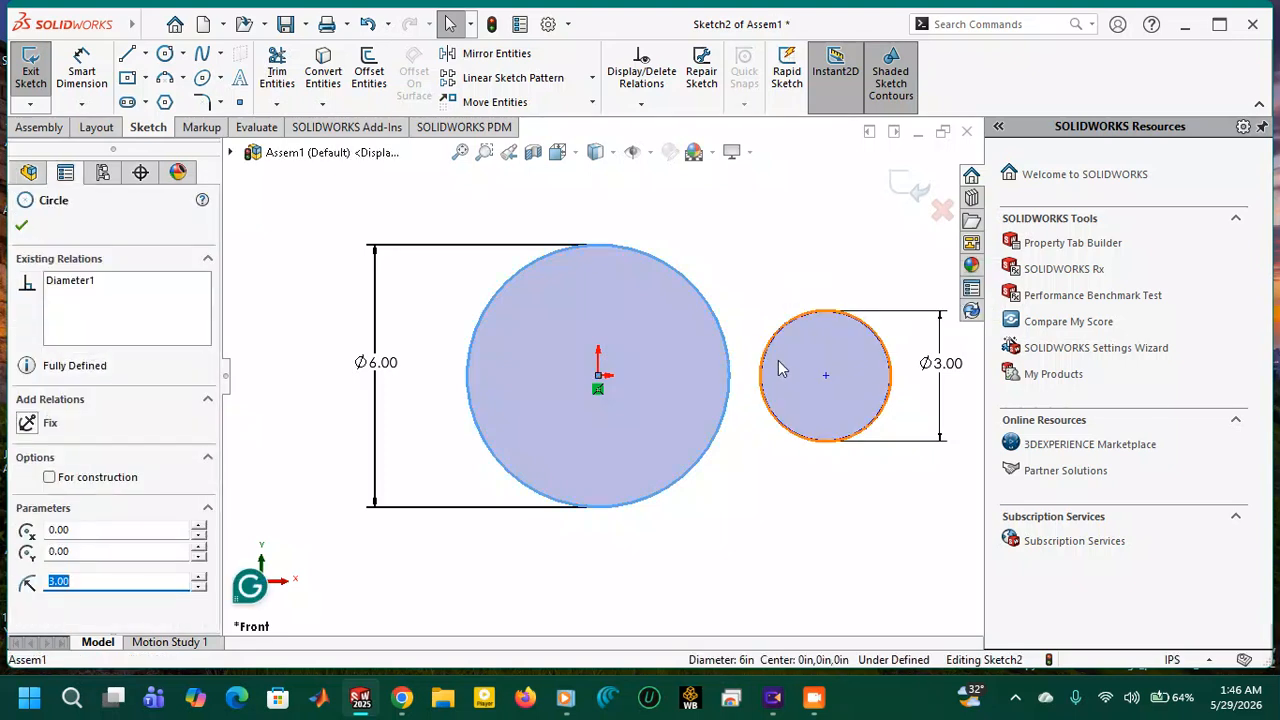
left_click(768, 358)
left_click(728, 383, "ctrl")
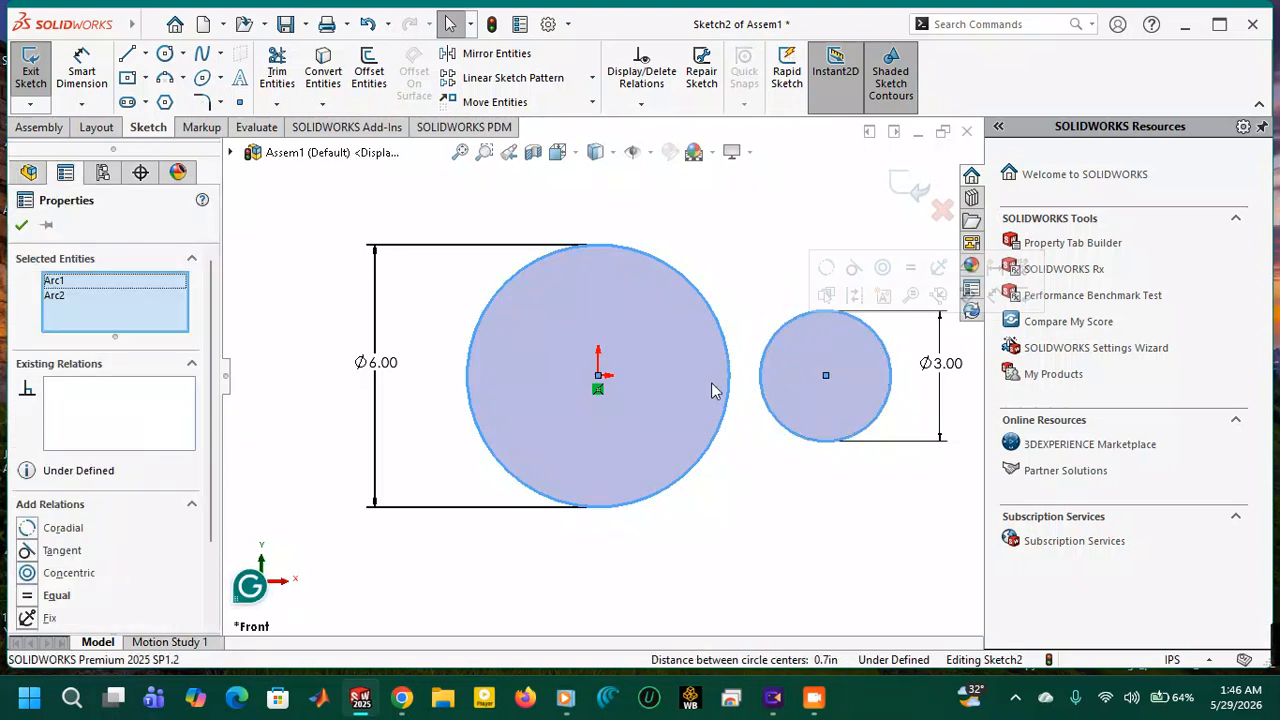
left_click(45, 550)
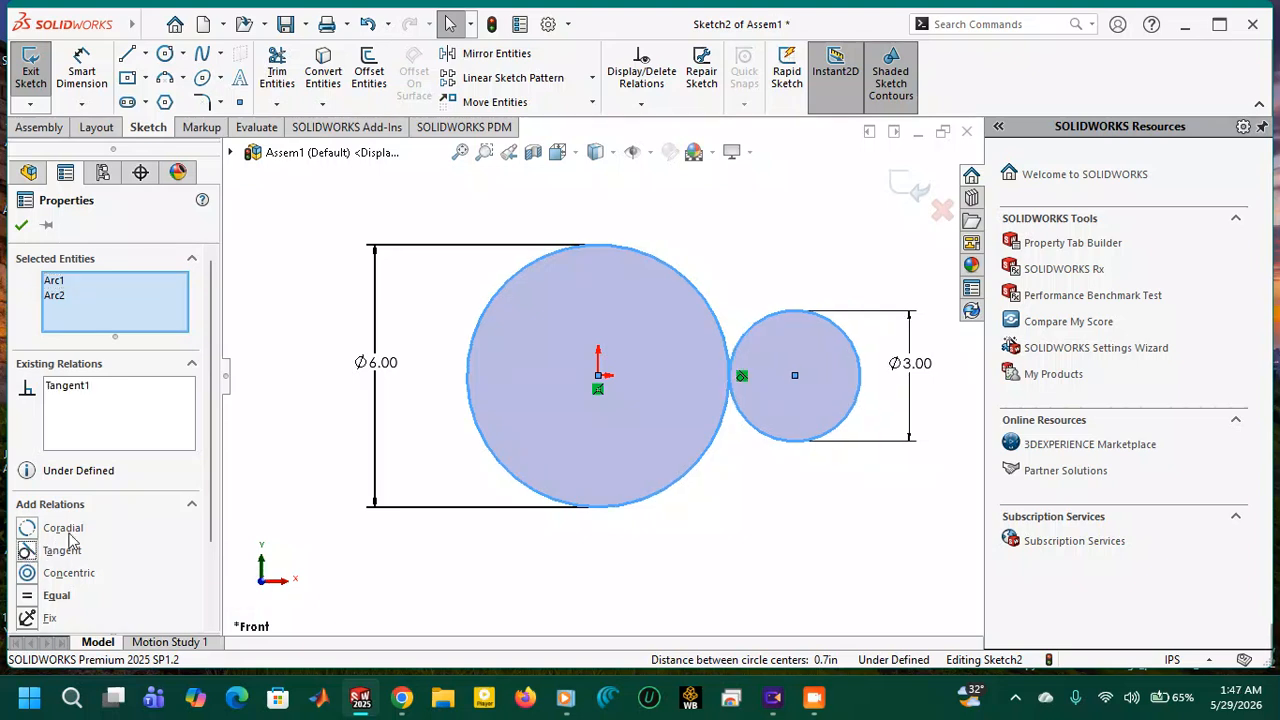
left_click(21, 225)
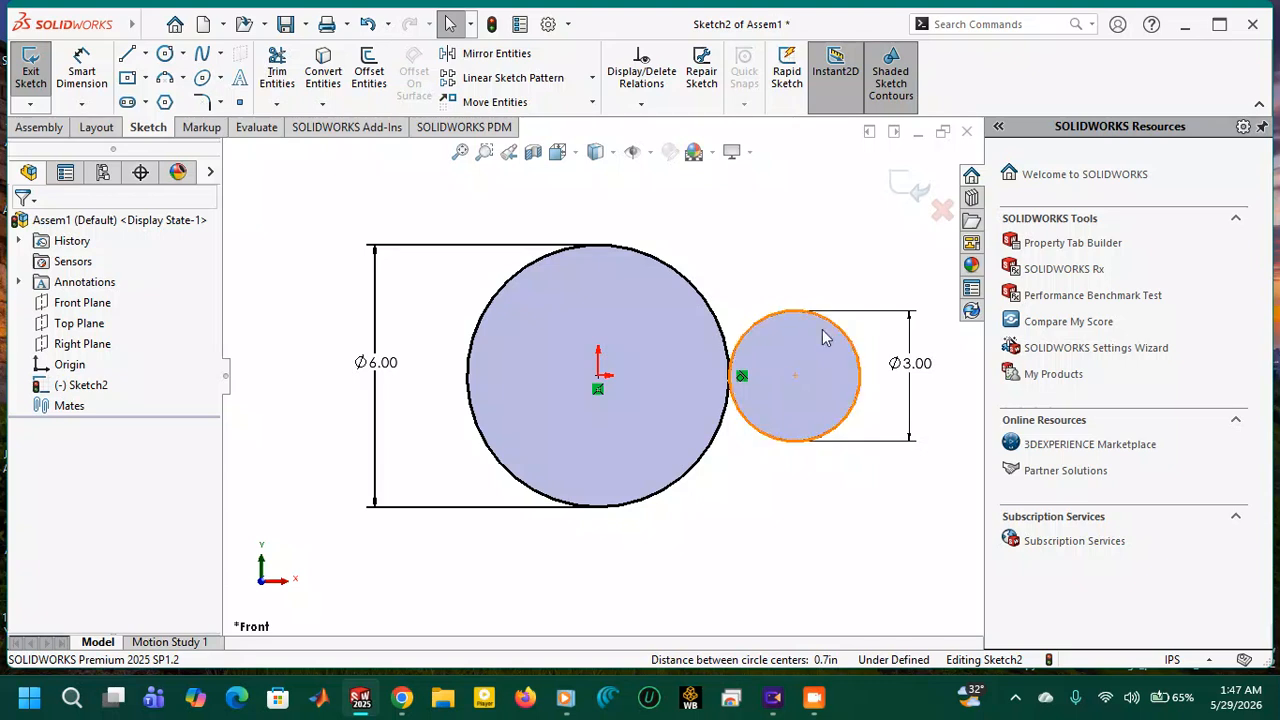
left_click(794, 384)
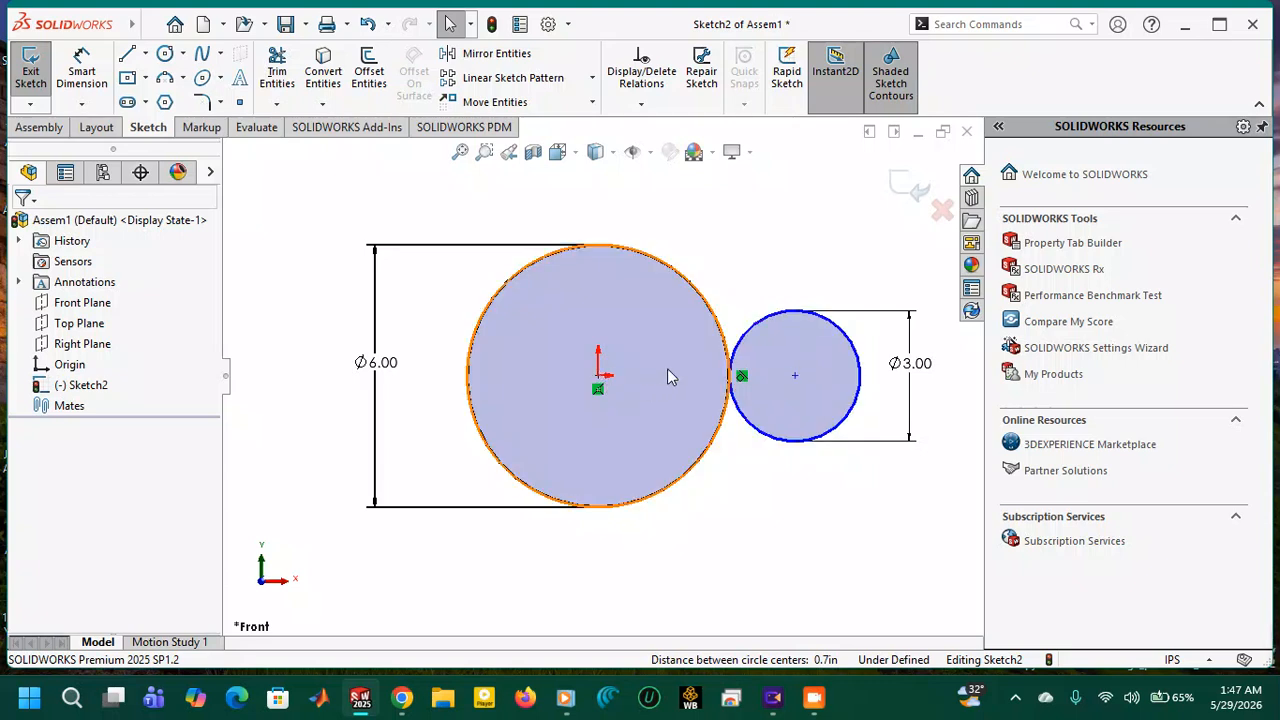
Add a Horizontal relation between the centres of the two circles and exit the sketch.
left_click(795, 378)
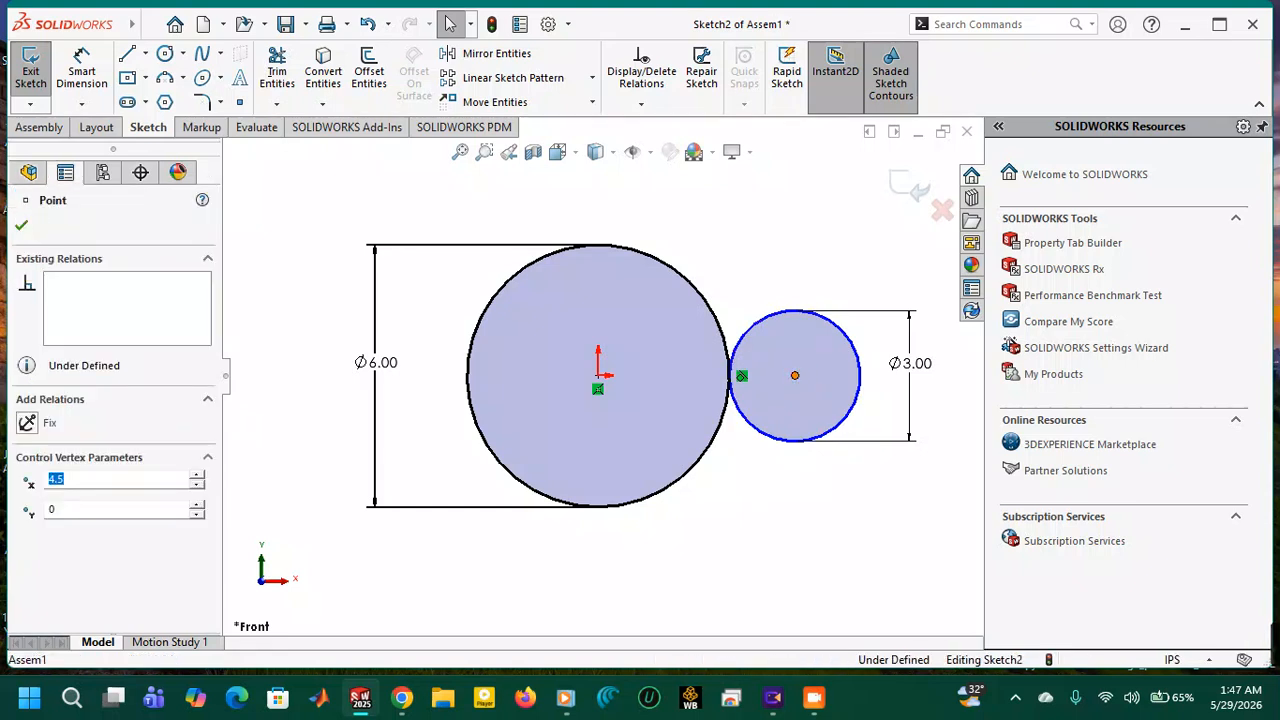
left_click(598, 377, "ctrl")
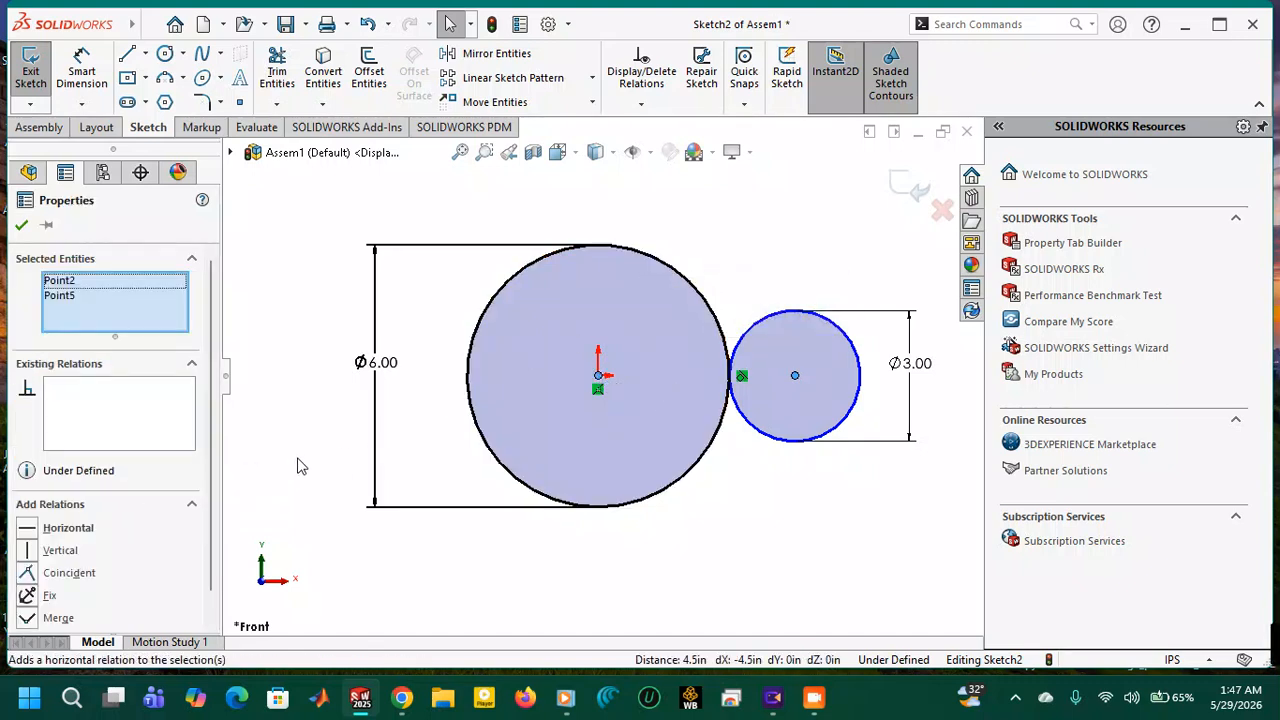
left_click(40, 527)
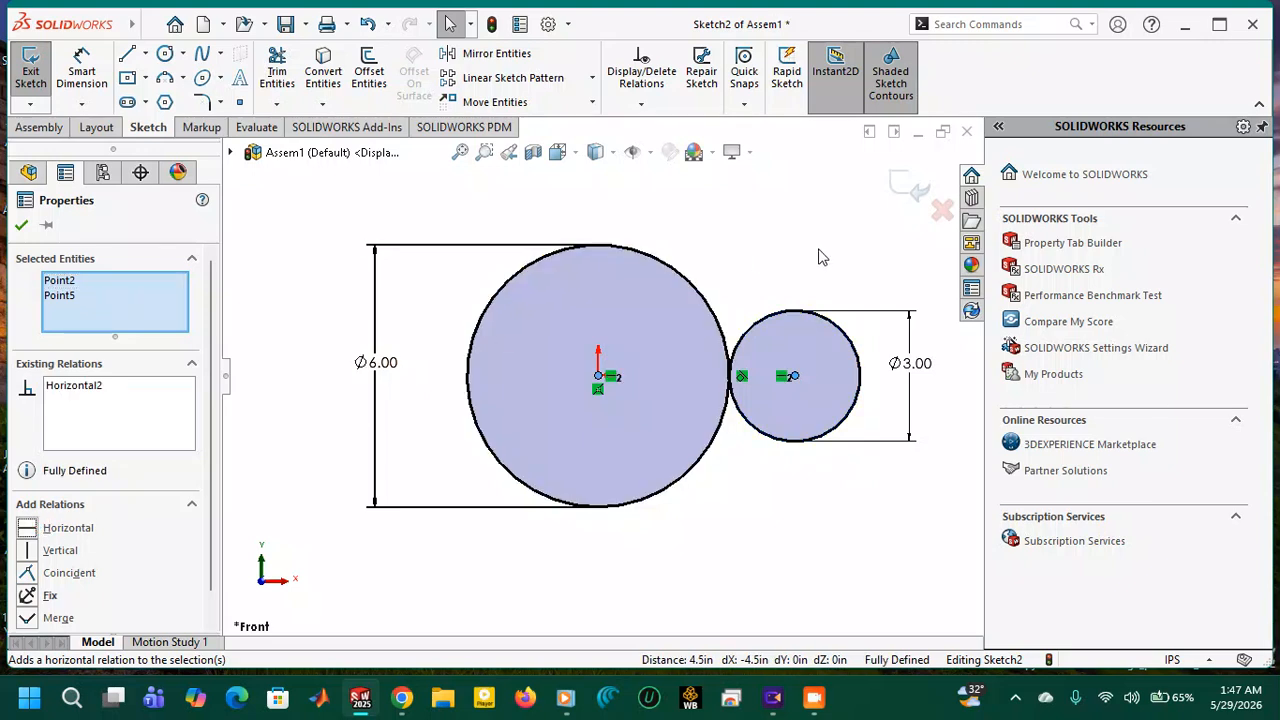
left_click(908, 188)
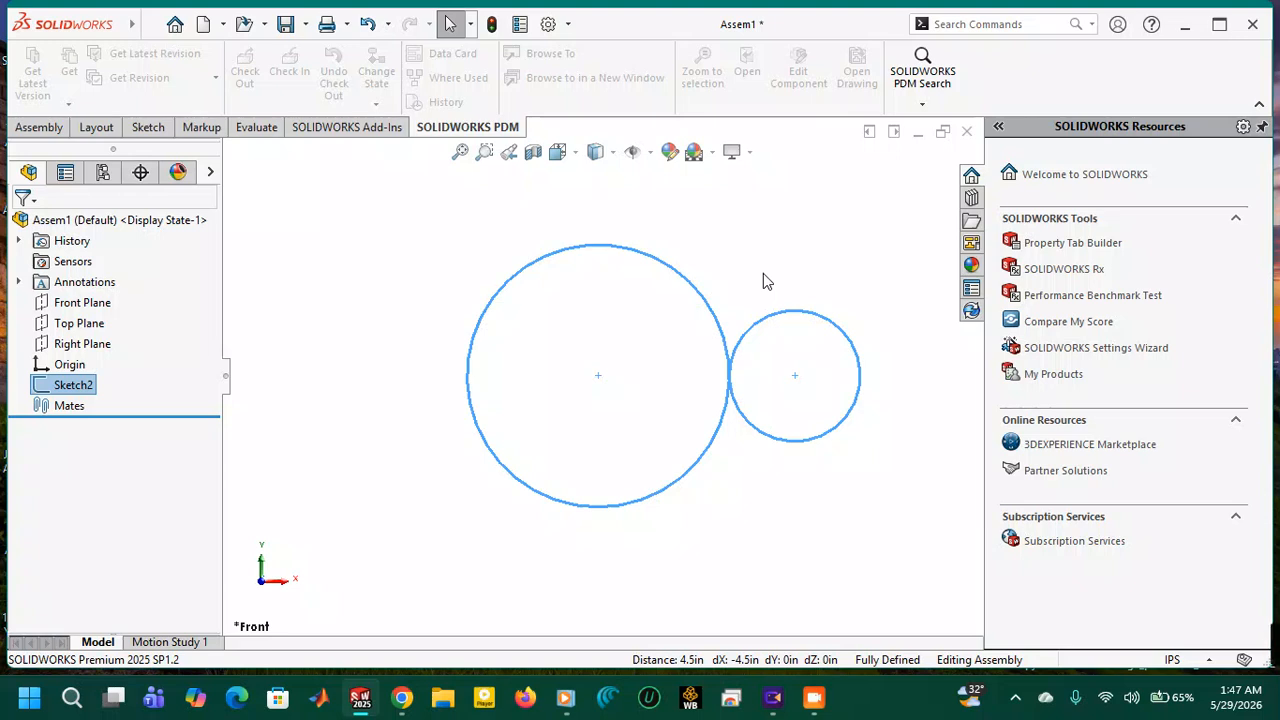
Open the Design Library and look through its Toolbox section.
left_click(972, 200)
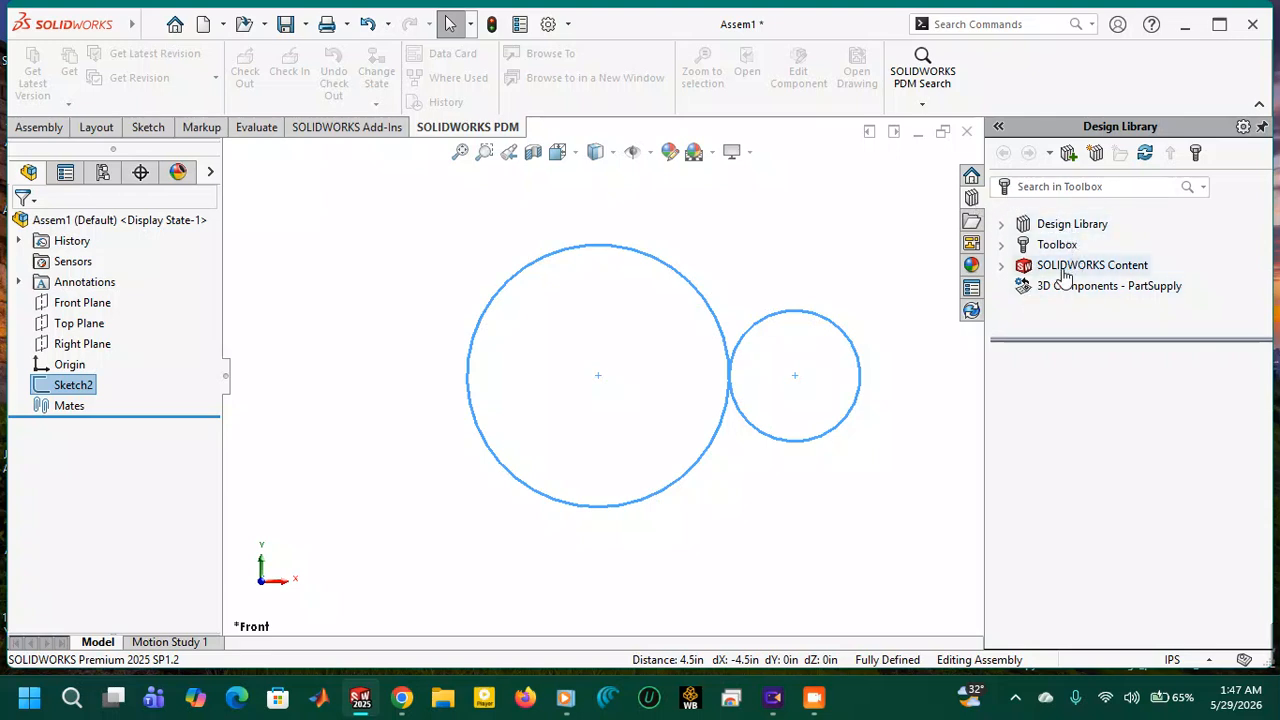
left_click(1003, 244)
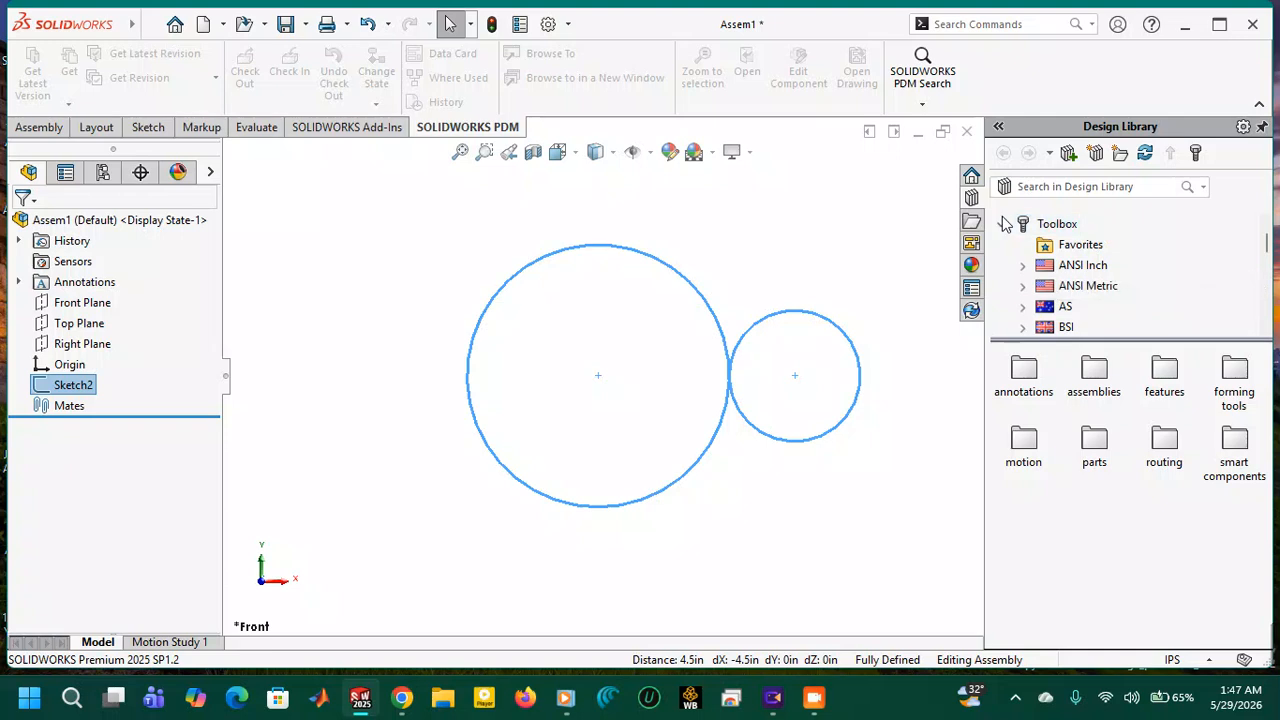
left_click(1004, 226)
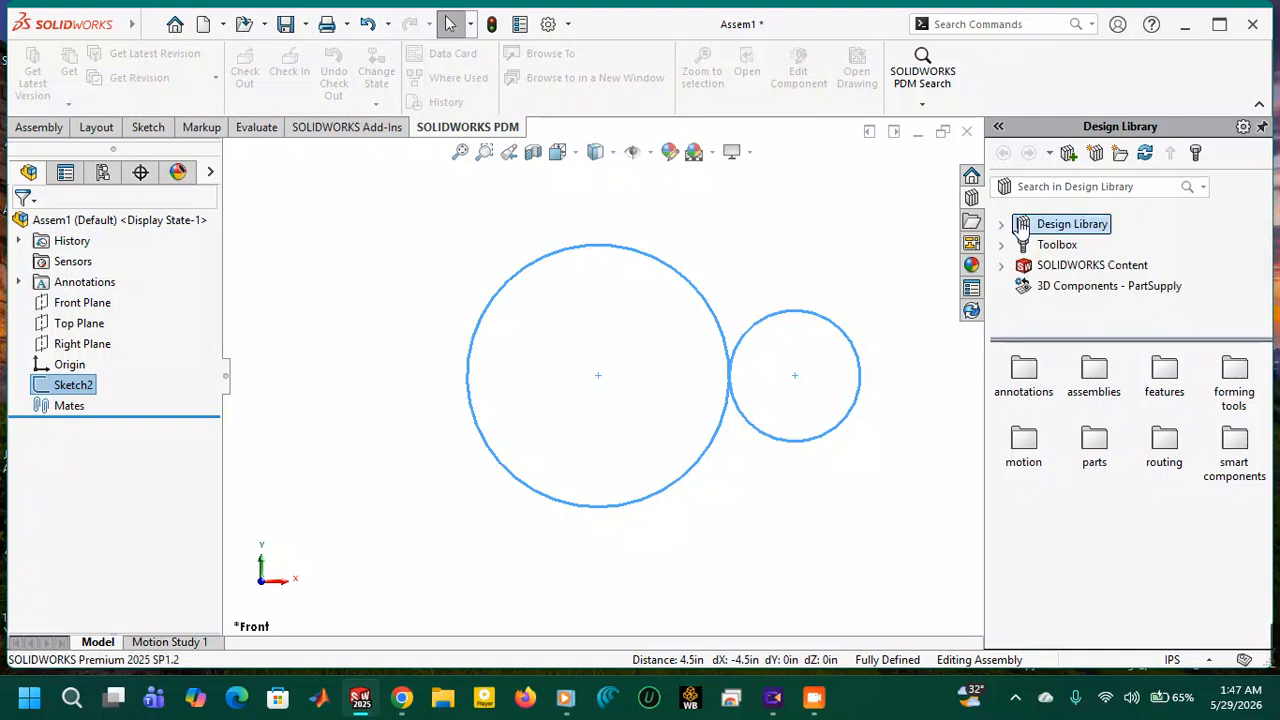
Check the add-ins list for the SOLIDWORKS Toolbox Library entry and close the list without changes.
left_click(569, 25)
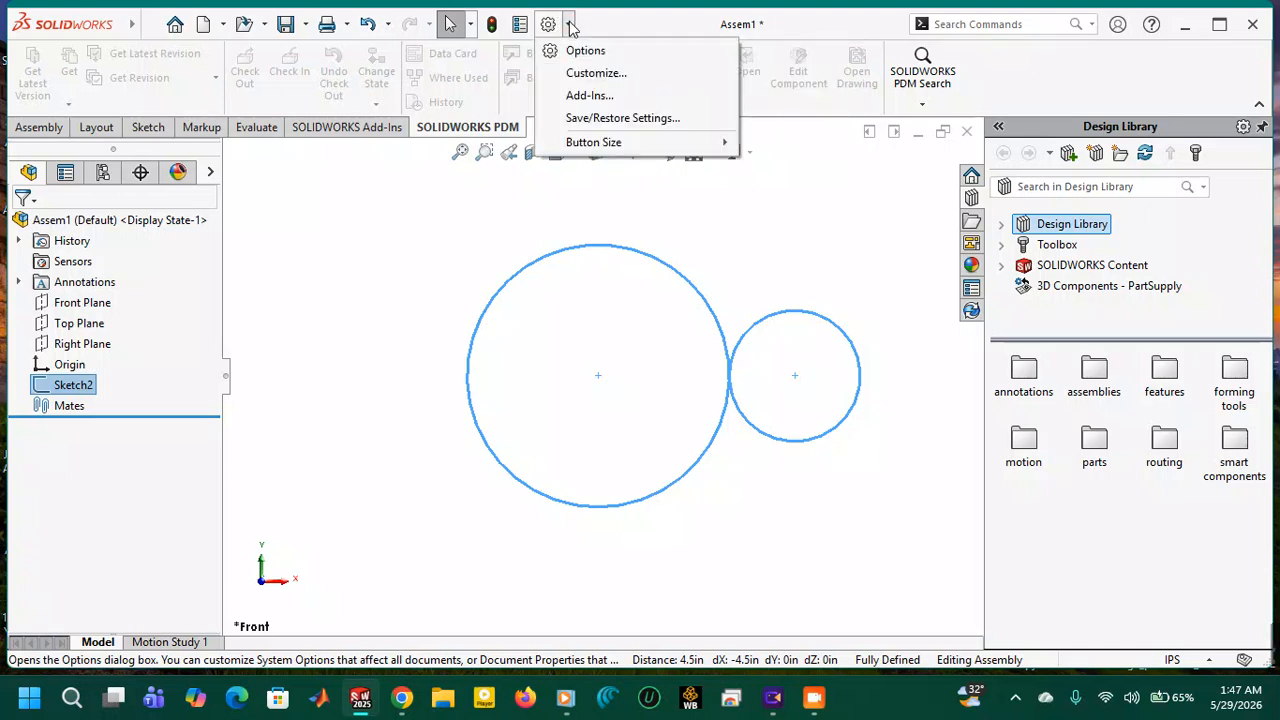
left_click(577, 102)
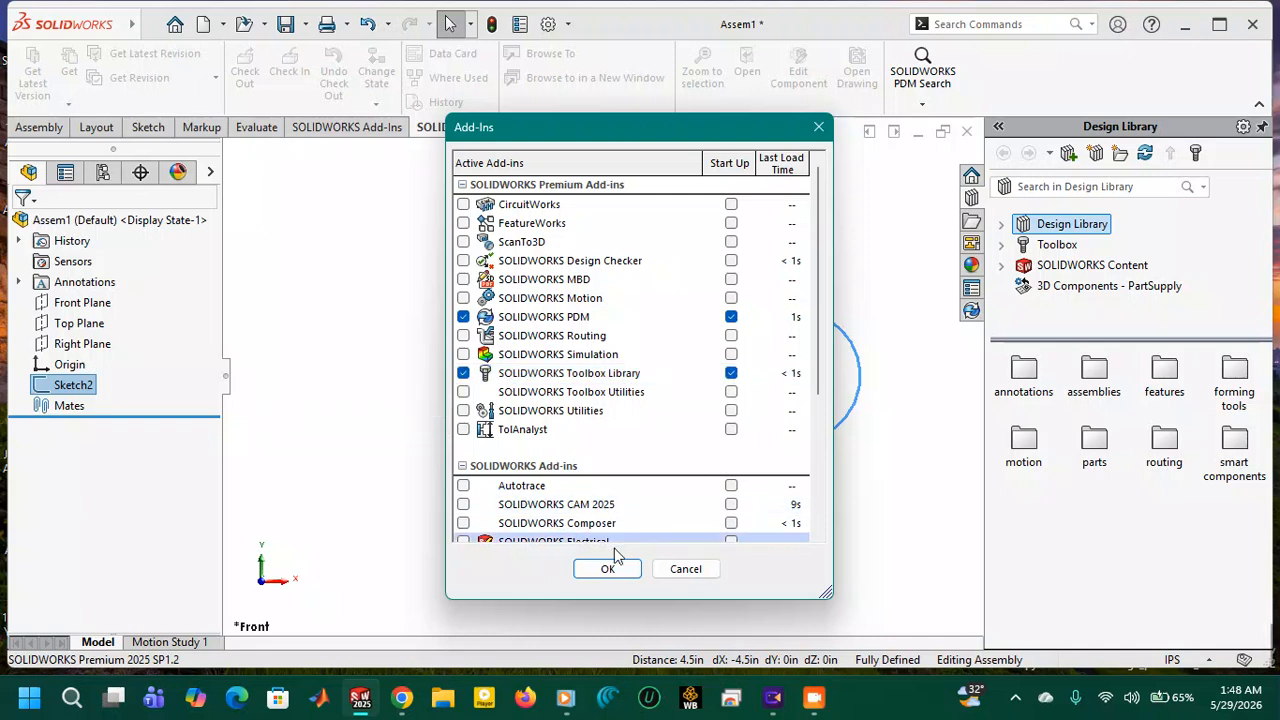
left_click(575, 318)
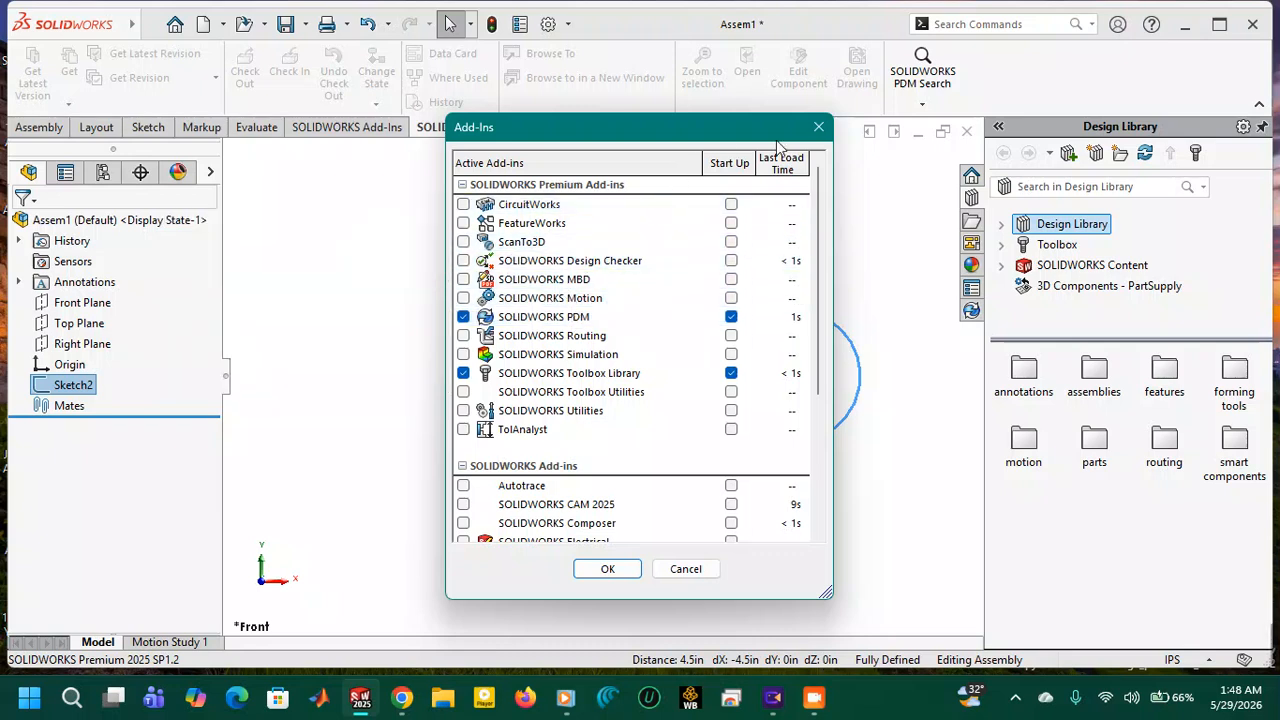
left_click(816, 130)
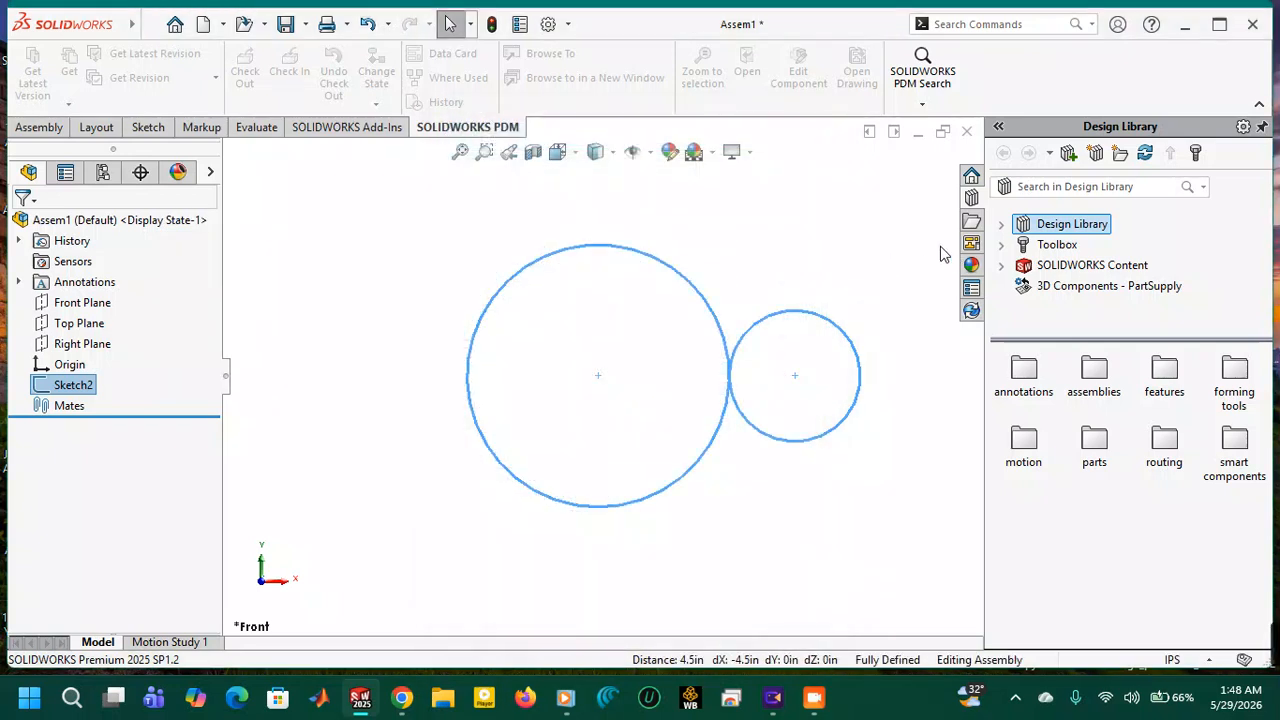
Browse the Toolbox to the ANSI Inch gears under Power Transmission.
left_click(1000, 247)
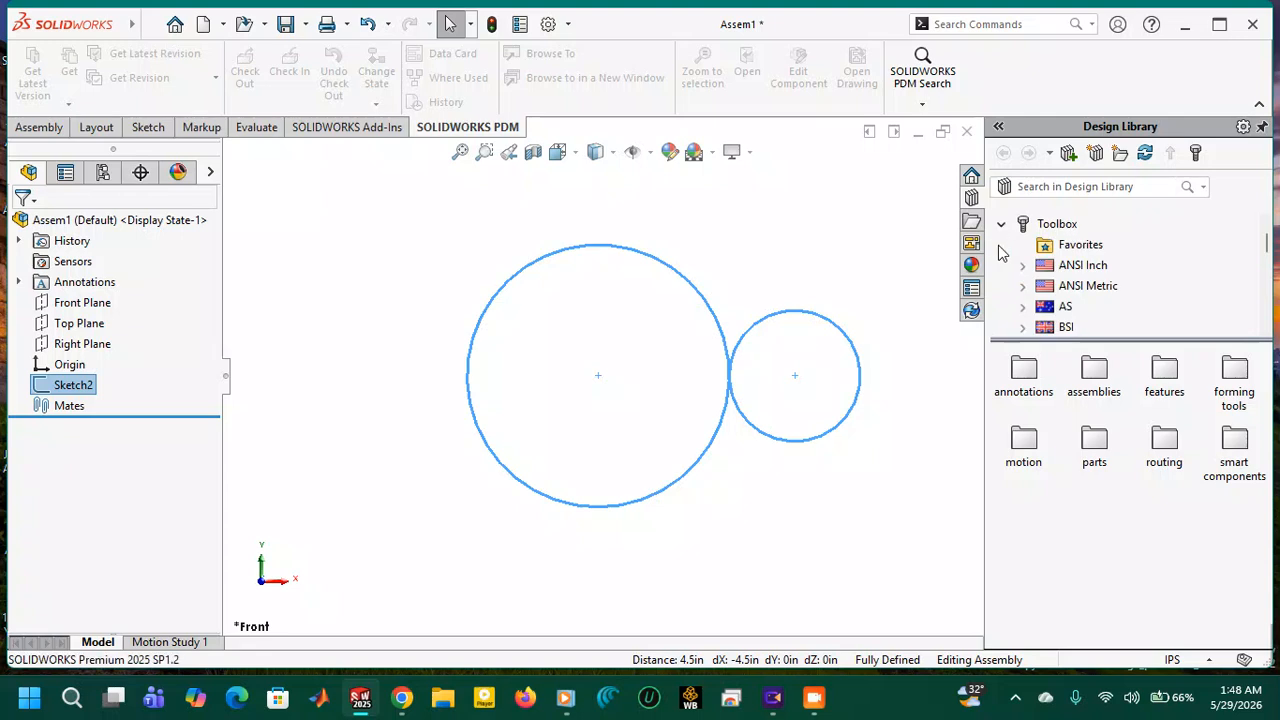
left_click(1076, 267)
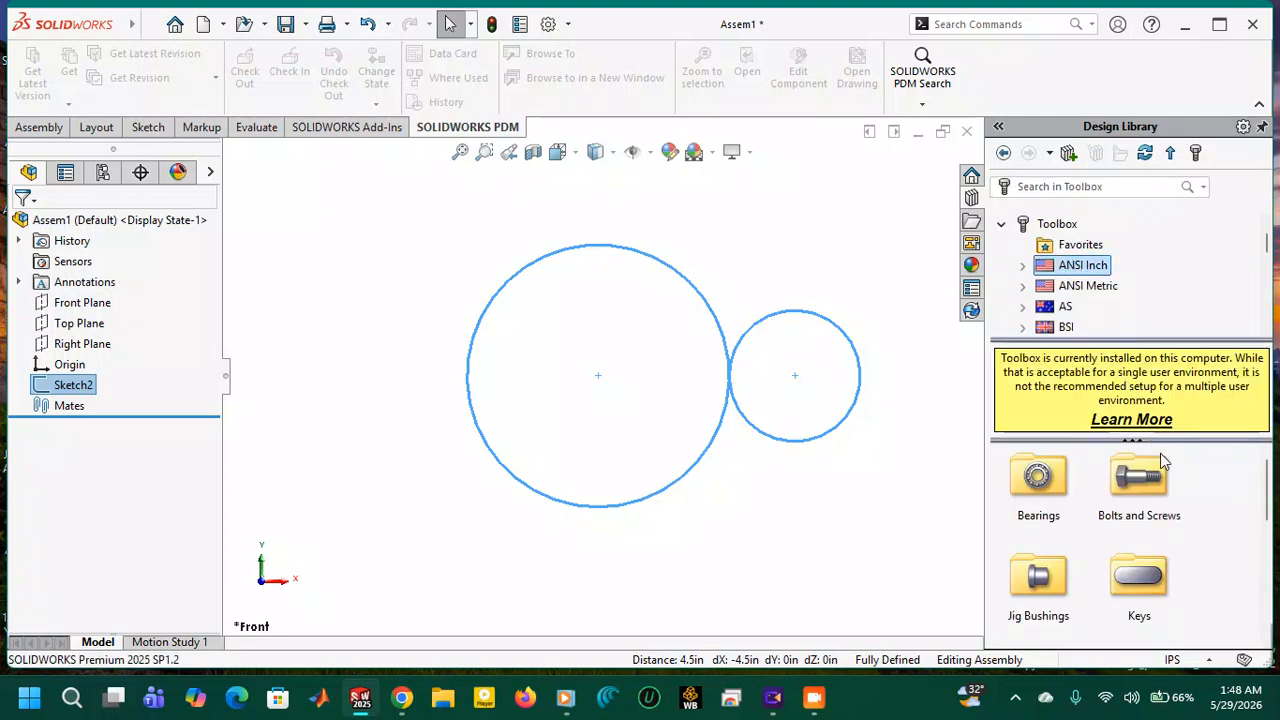
scroll(1148, 480, "down", 3)
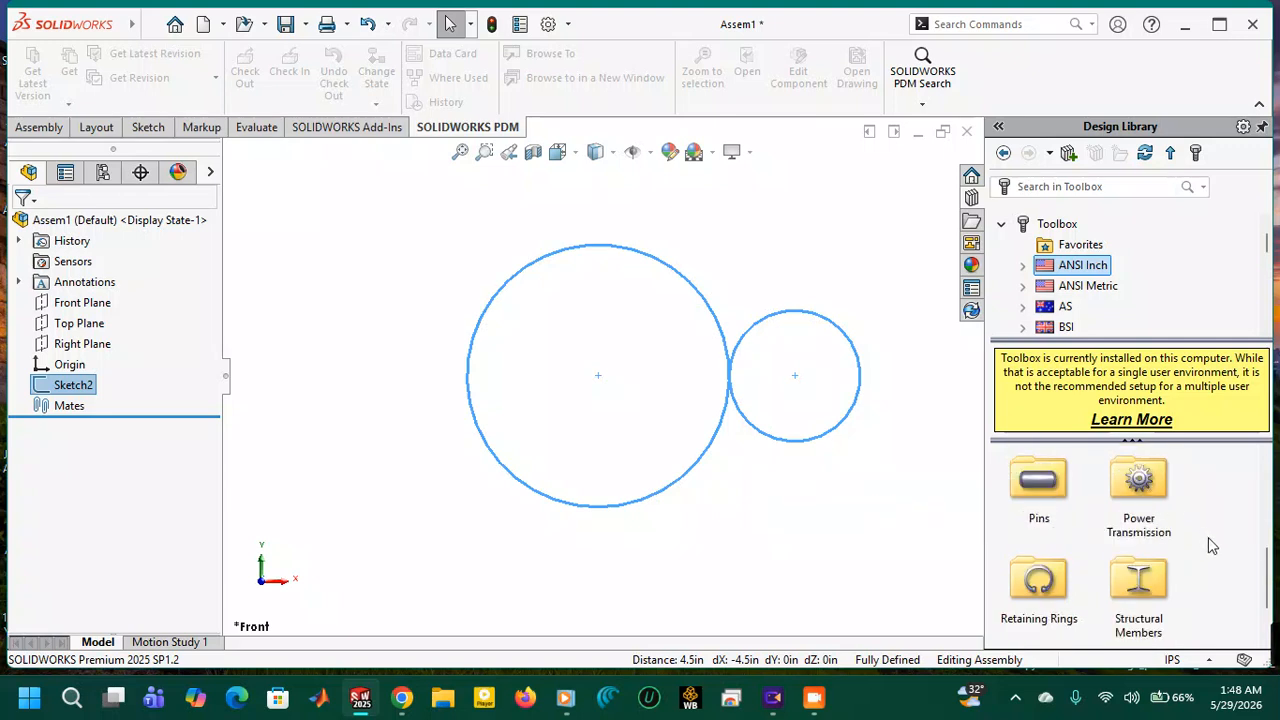
scroll(1102, 476, "up", 3)
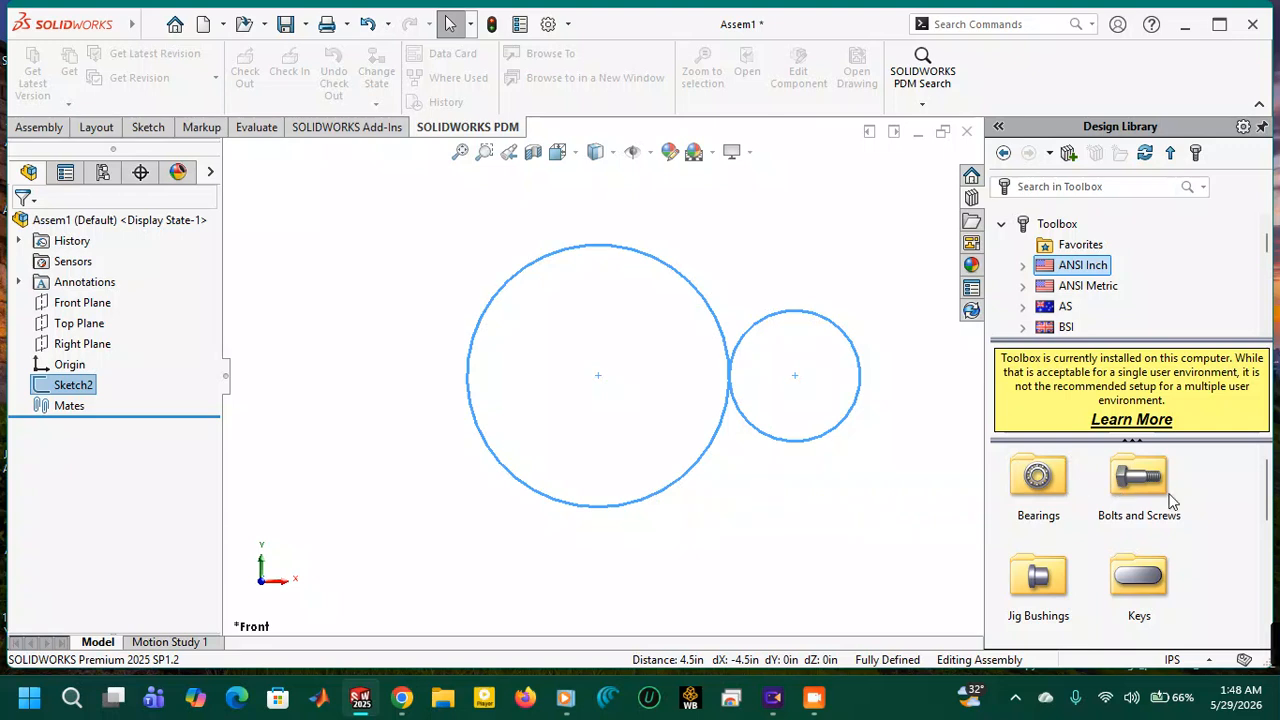
scroll(1122, 538, "down", 3)
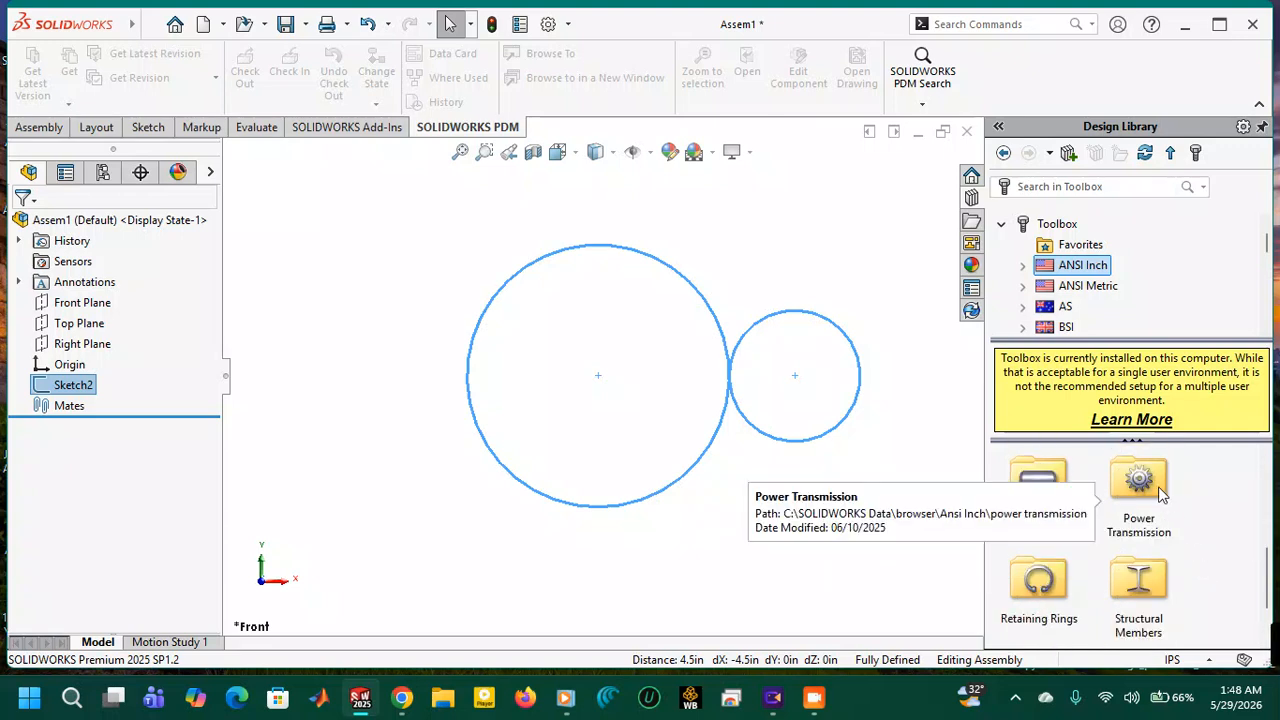
double_click(1155, 488)
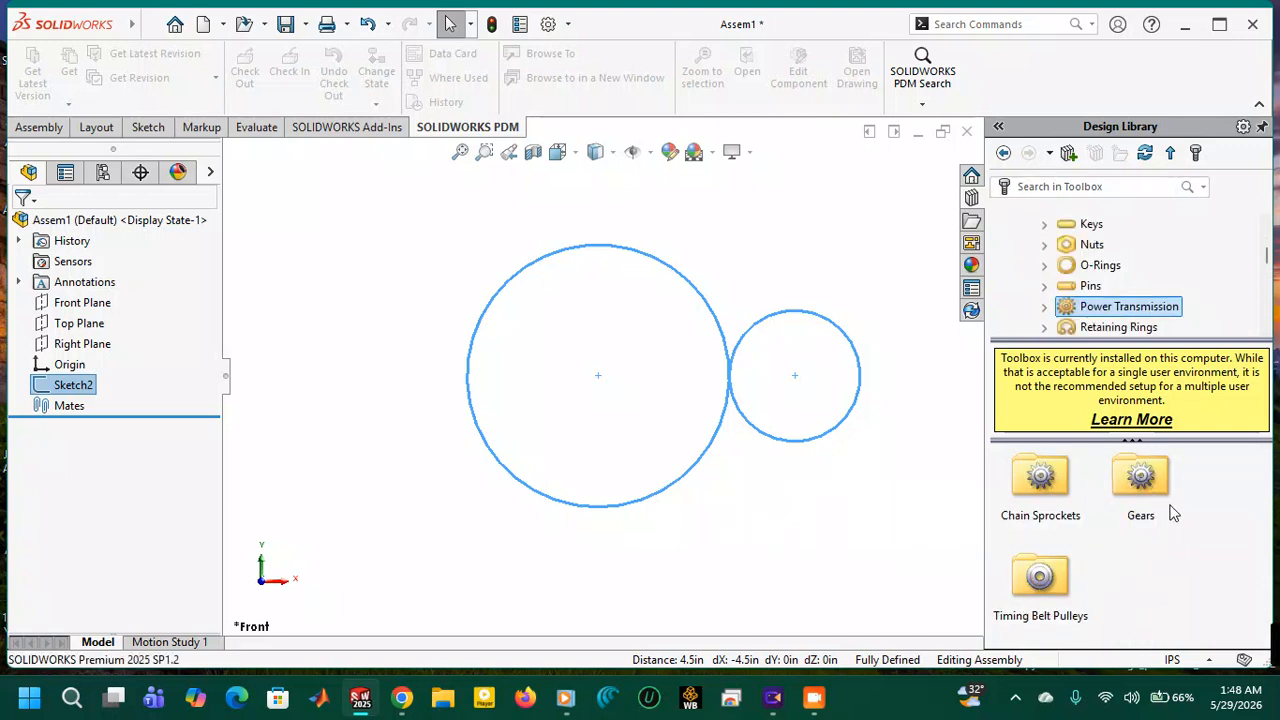
double_click(1140, 480)
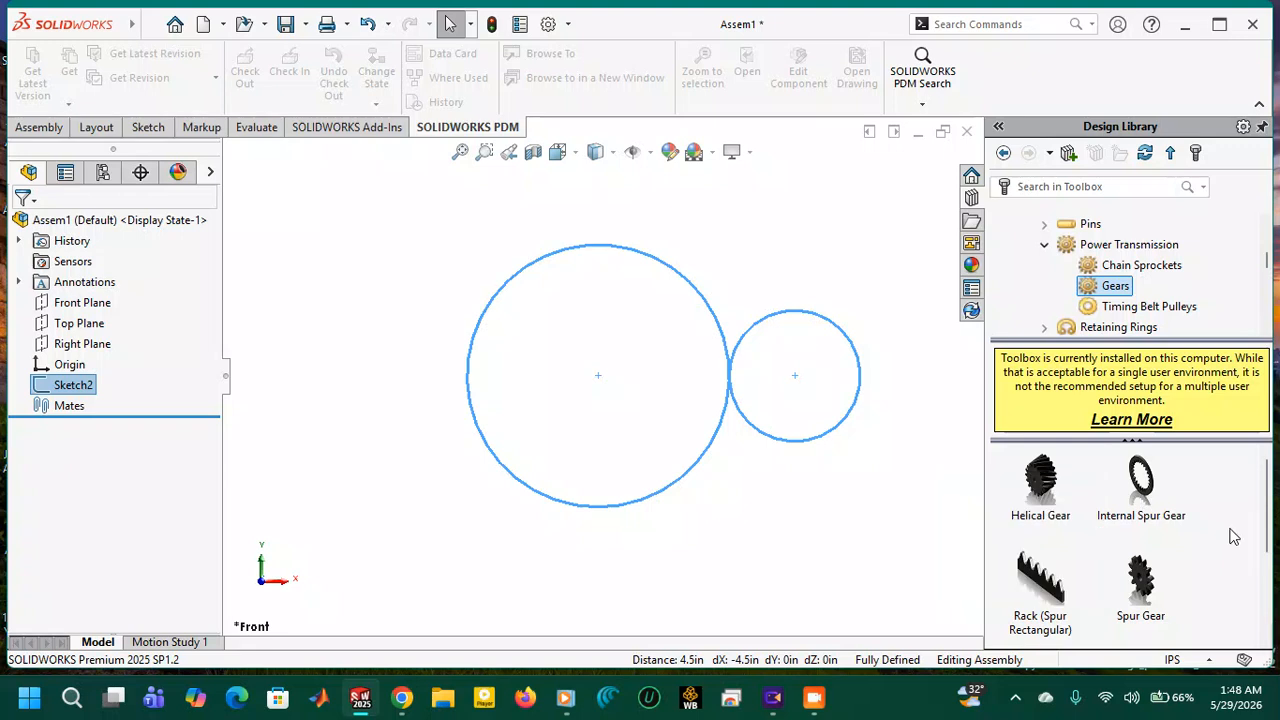
Insert a Spur Gear from the Toolbox gears into the assembly, overlapping the left edge of the 6 in circle.
scroll(1197, 554, "down", 1)
scroll(1176, 540, "up", 1)
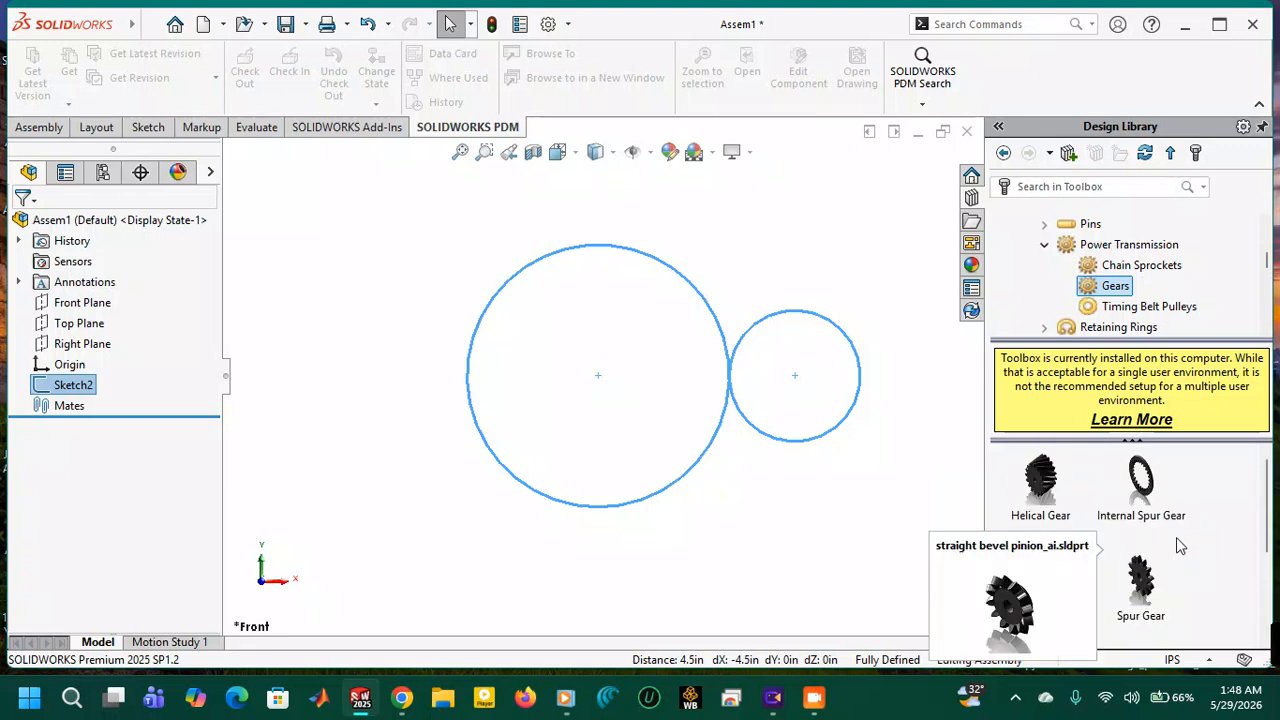
left_click(1153, 588)
left_click_drag(714, 432, 390, 385)
scroll(571, 377, "down", 2)
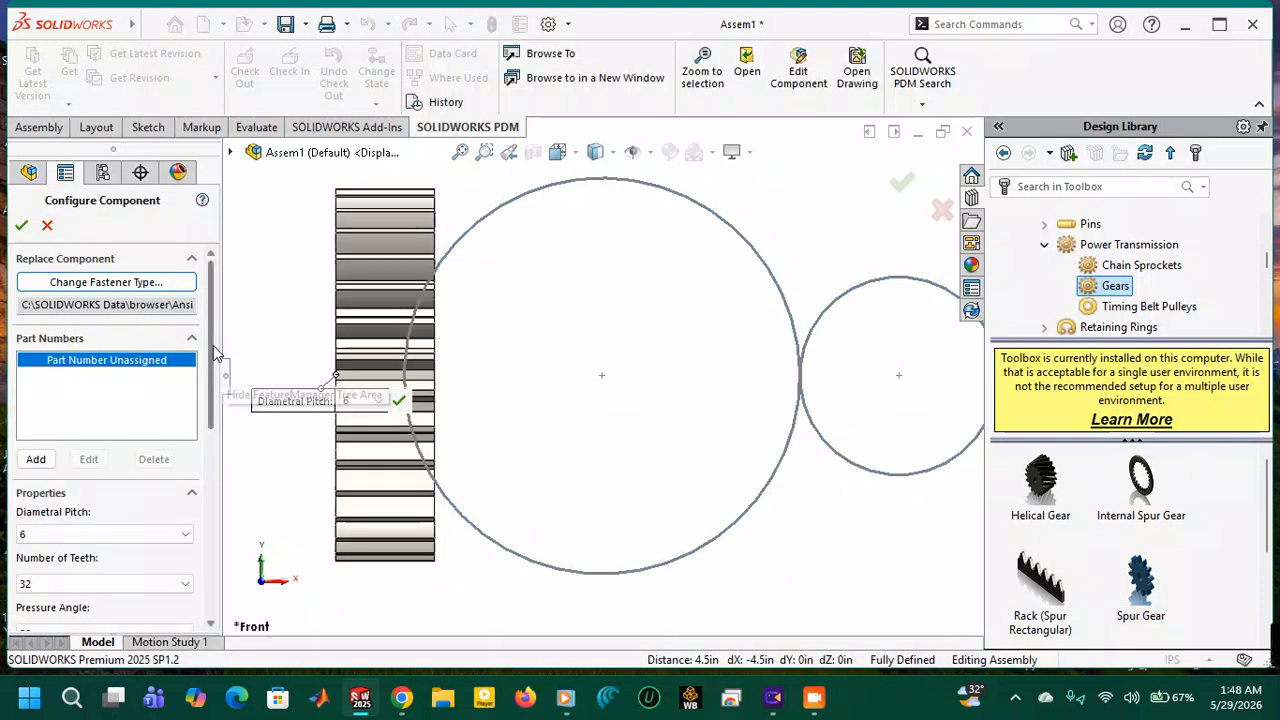
Set the spur gear's diametral pitch to 6 and its number of teeth to 36.
left_click_drag(210, 339, 209, 400)
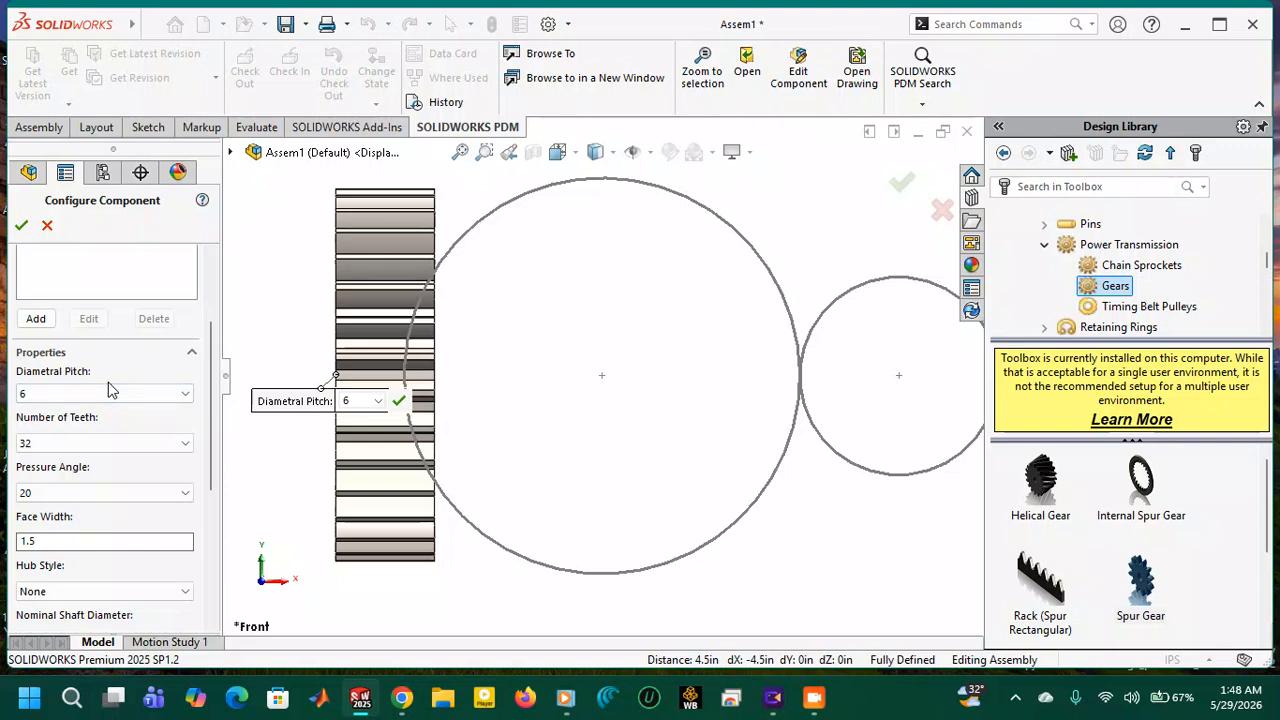
left_click(147, 394)
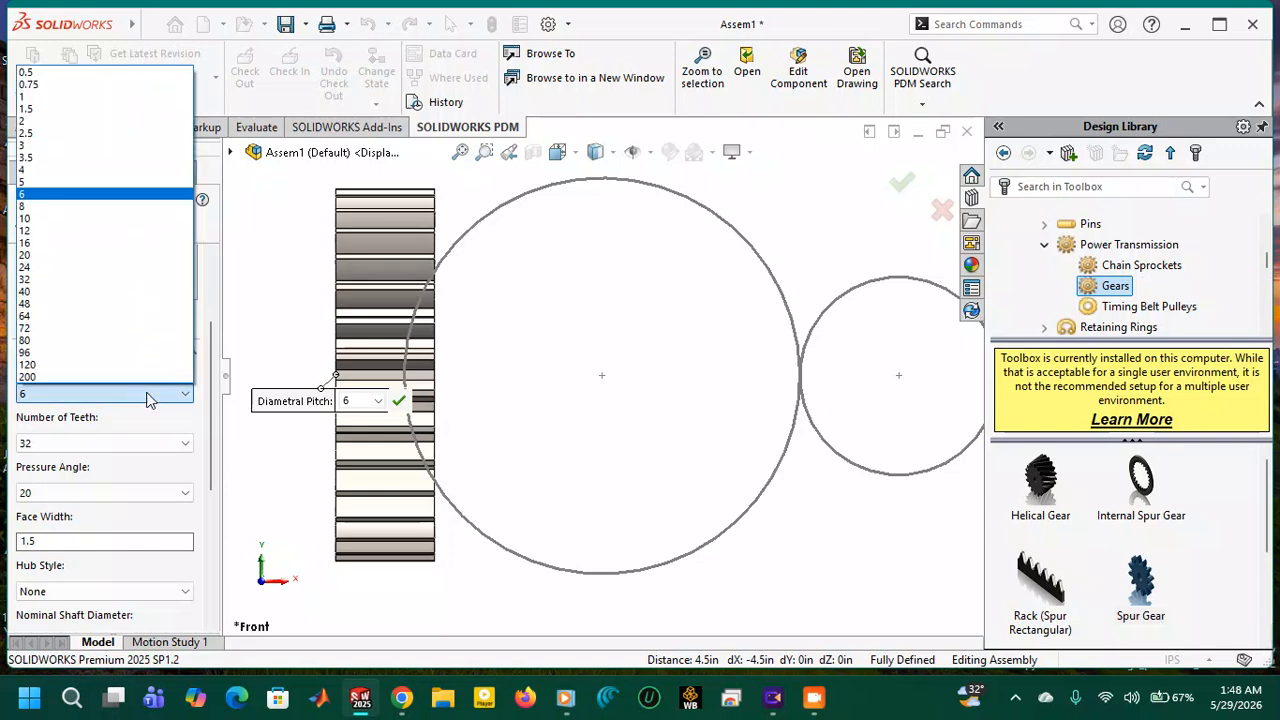
left_click(100, 194)
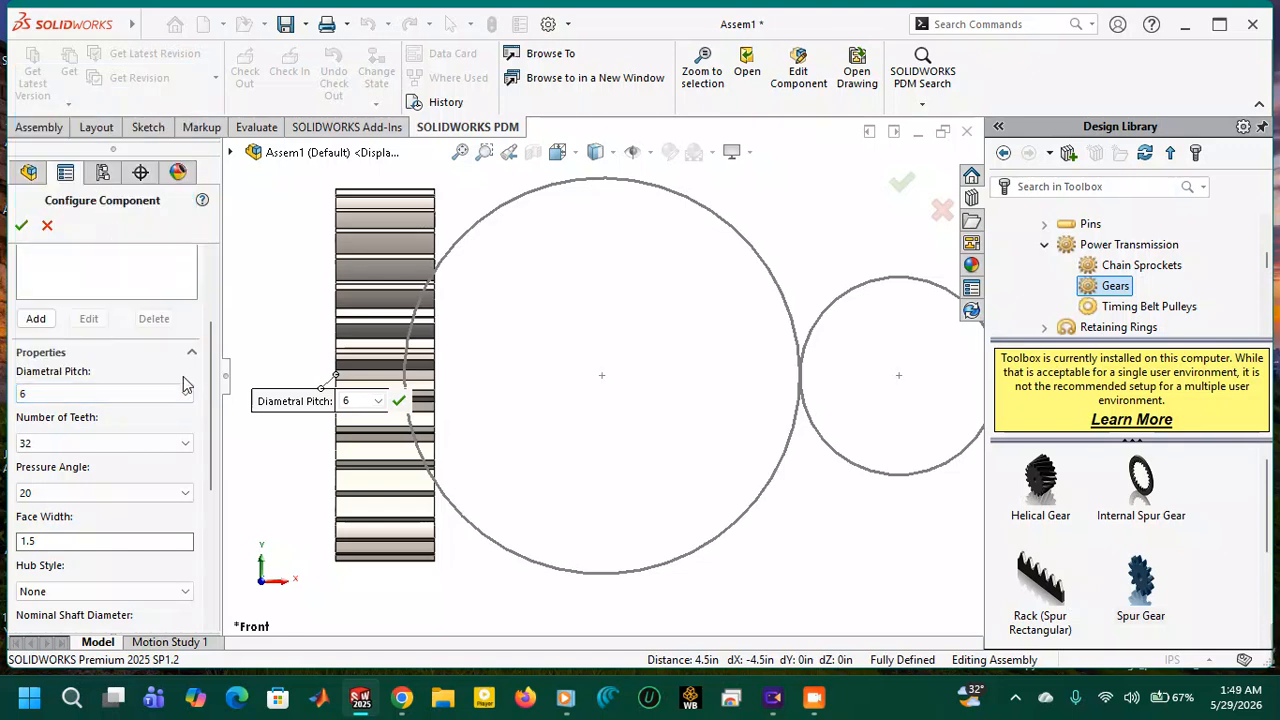
left_click(187, 445)
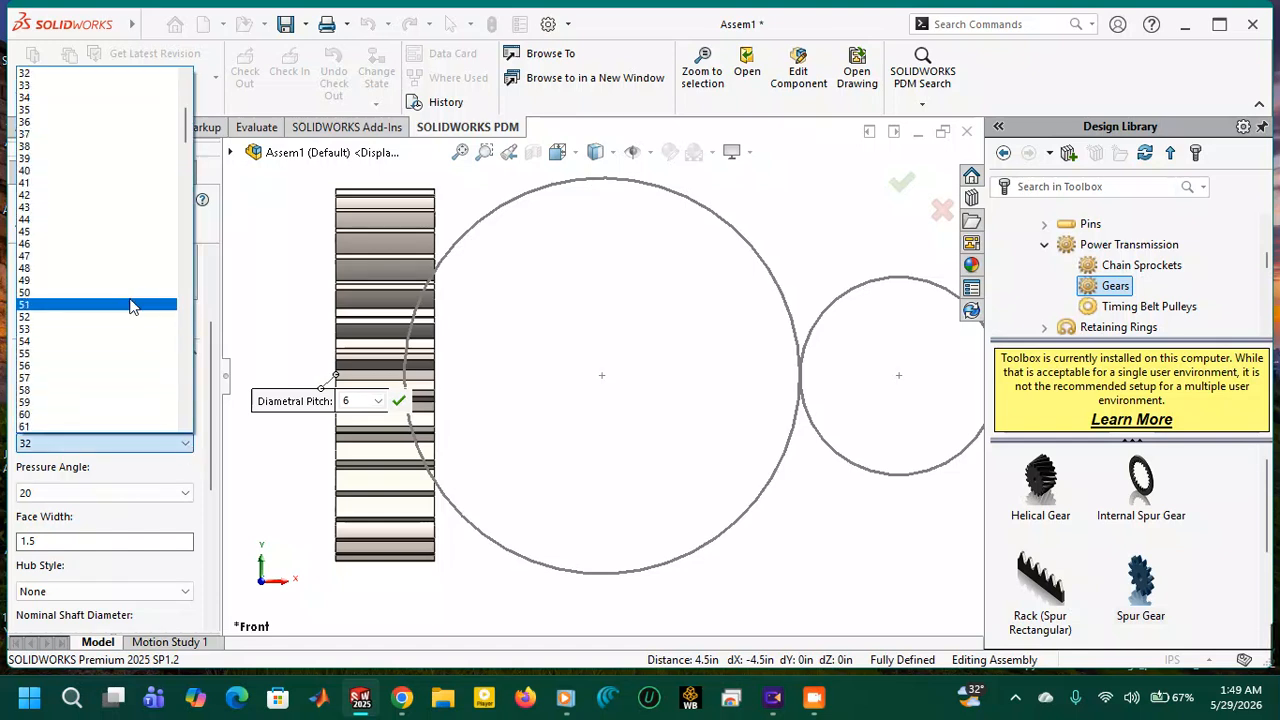
left_click(90, 122)
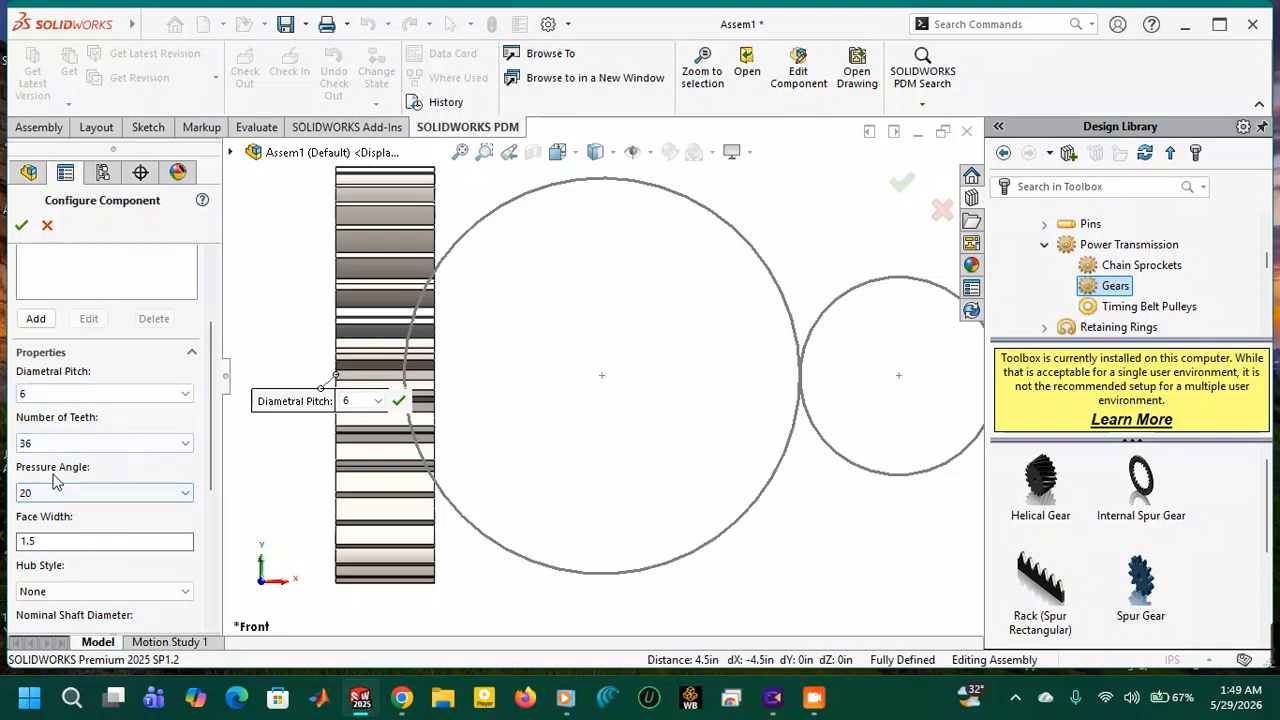
Configure the spur gear with a pressure angle of 20 and a face width of 1.0 in.
left_click(178, 492)
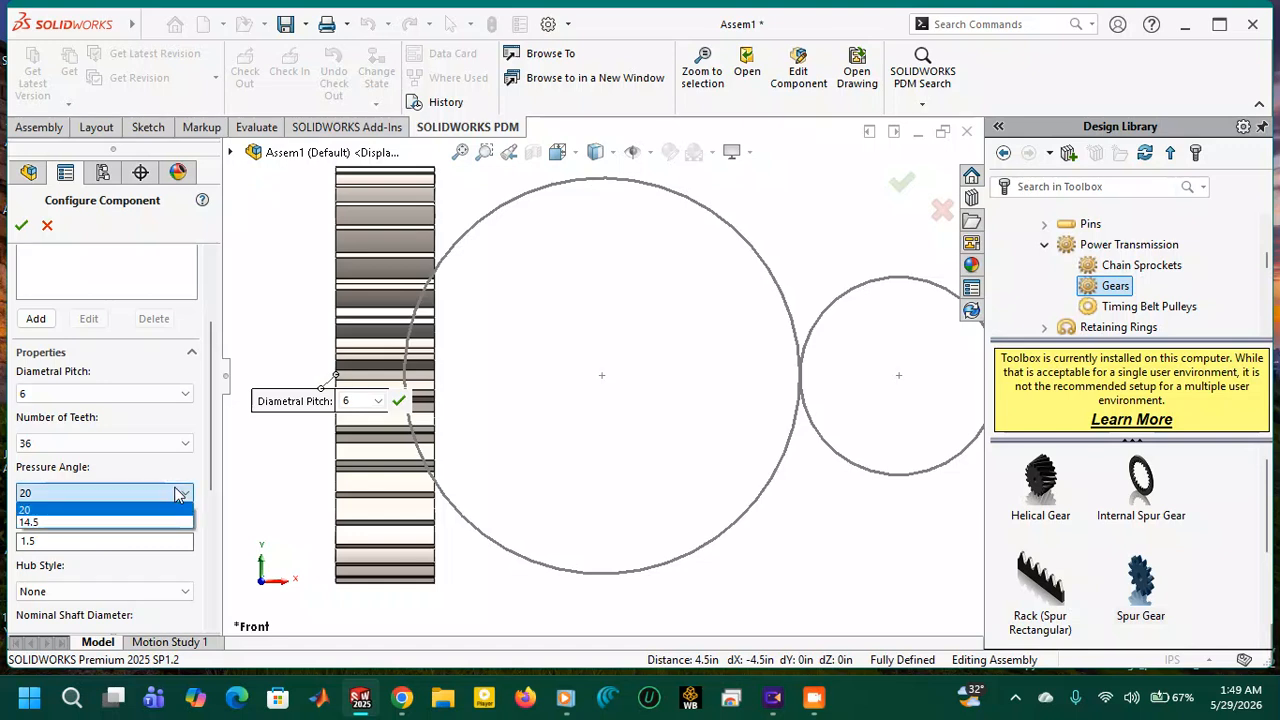
left_click(178, 492)
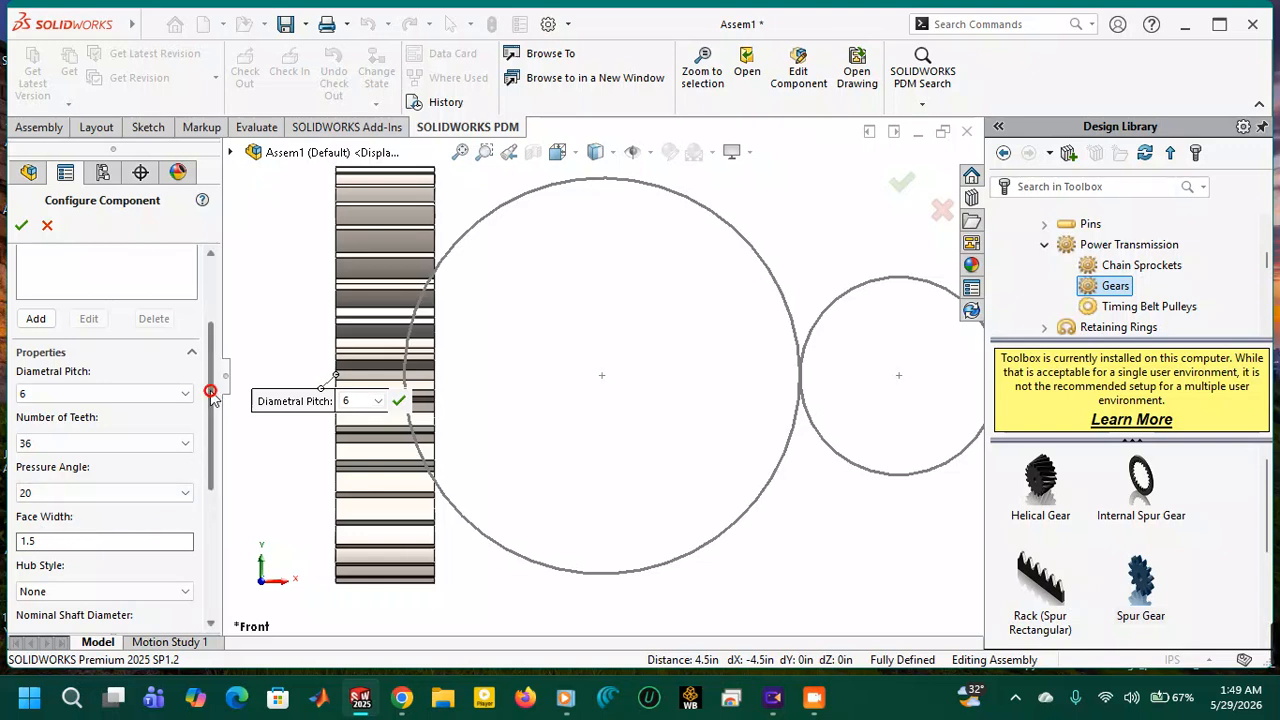
scroll(210, 435, "down", 2)
middle_click_drag(298, 304, 421, 310)
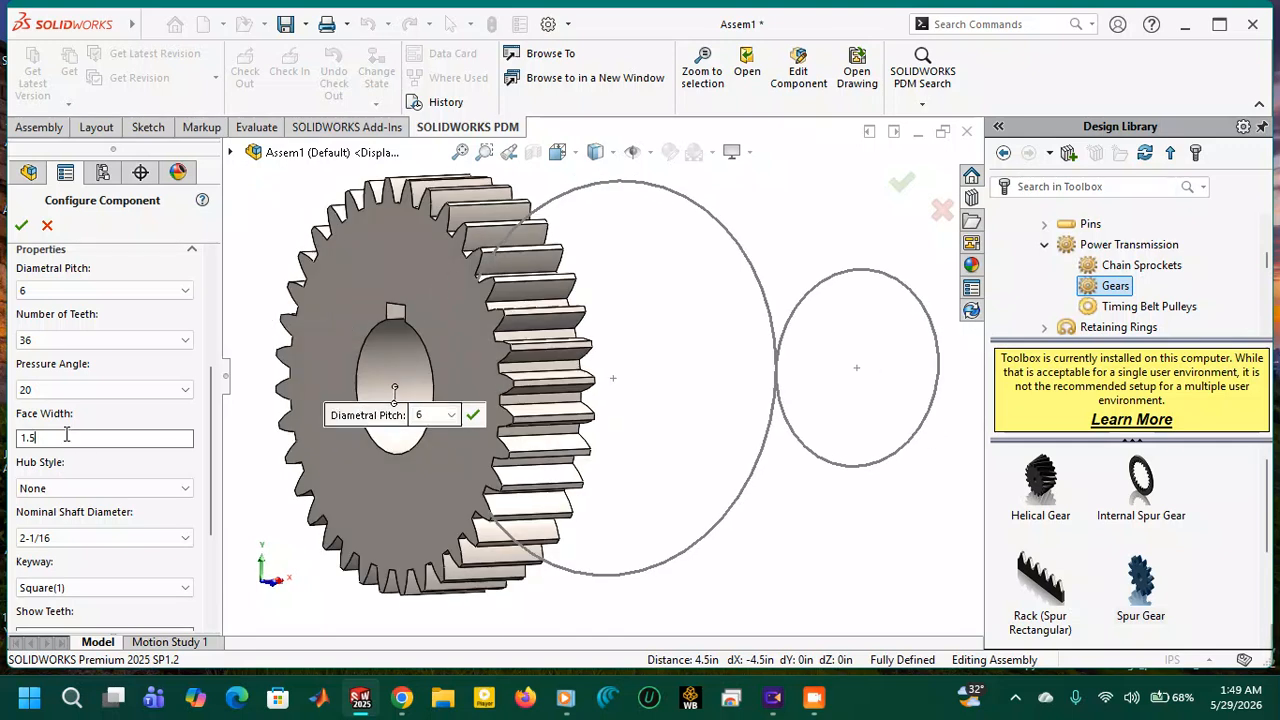
type("0")
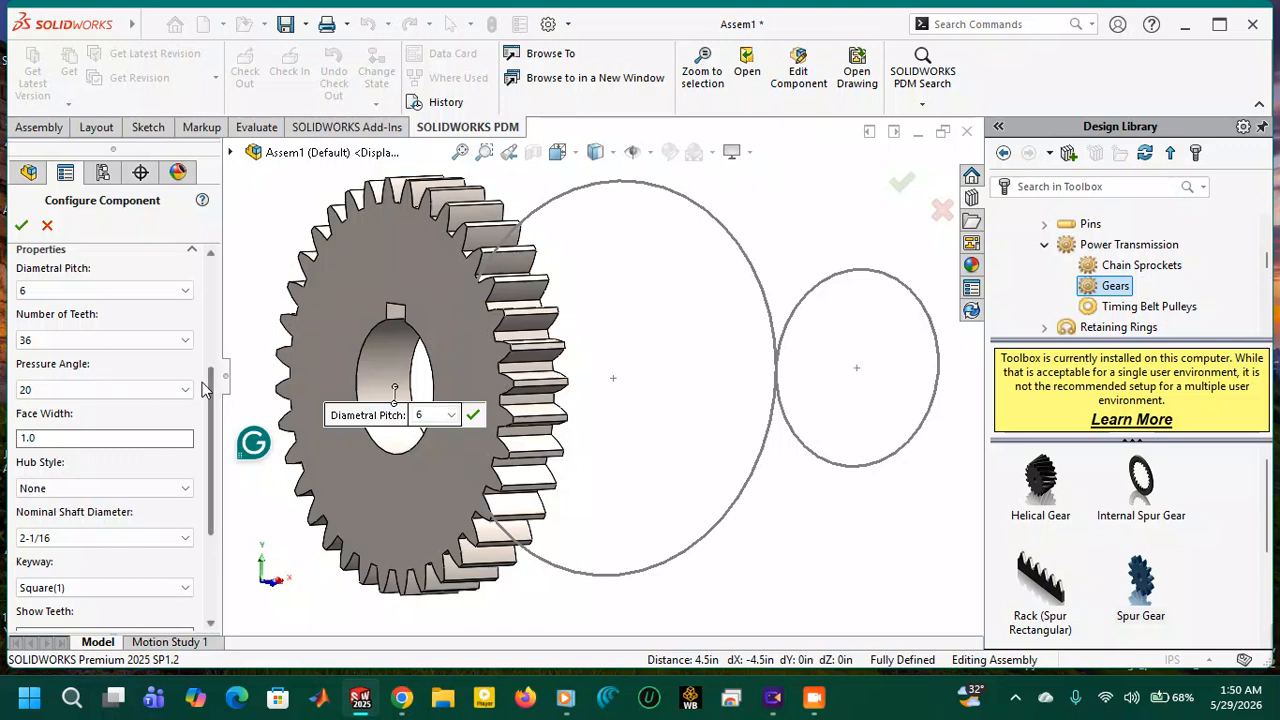
Give the spur gear a hub on both sides with a hub diameter of 1 in.
left_click_drag(209, 390, 212, 431)
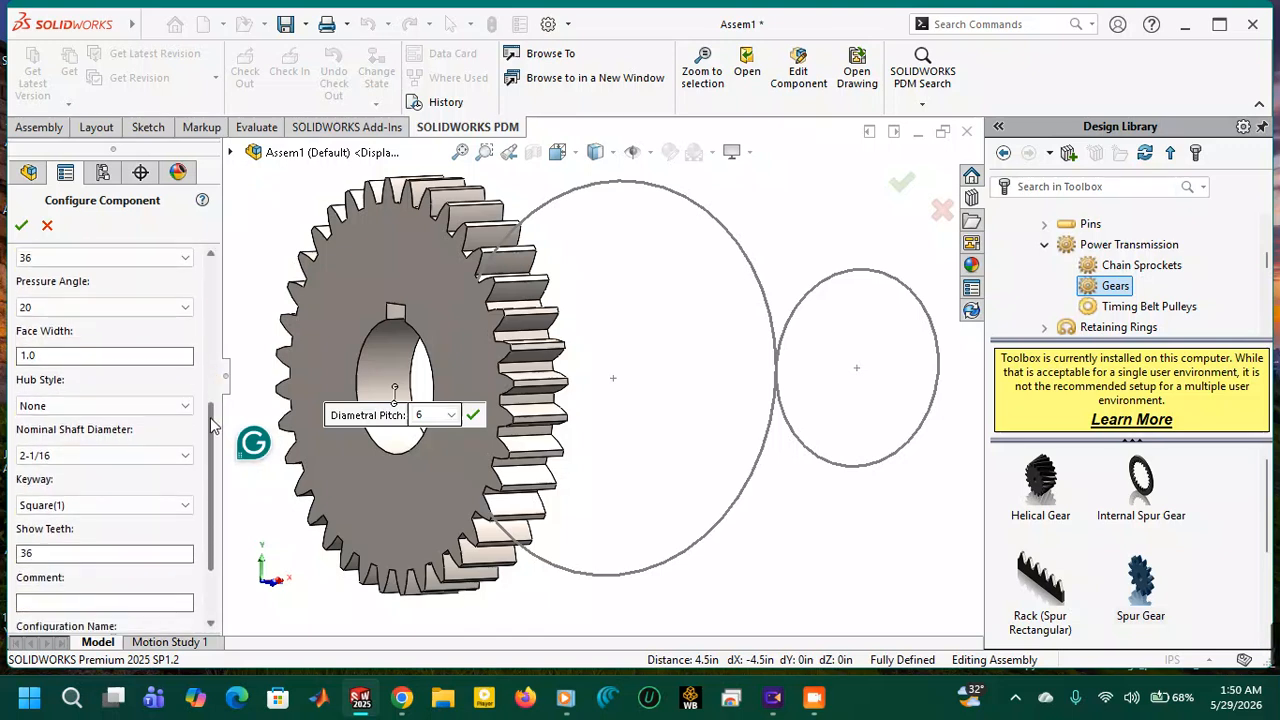
left_click(157, 406)
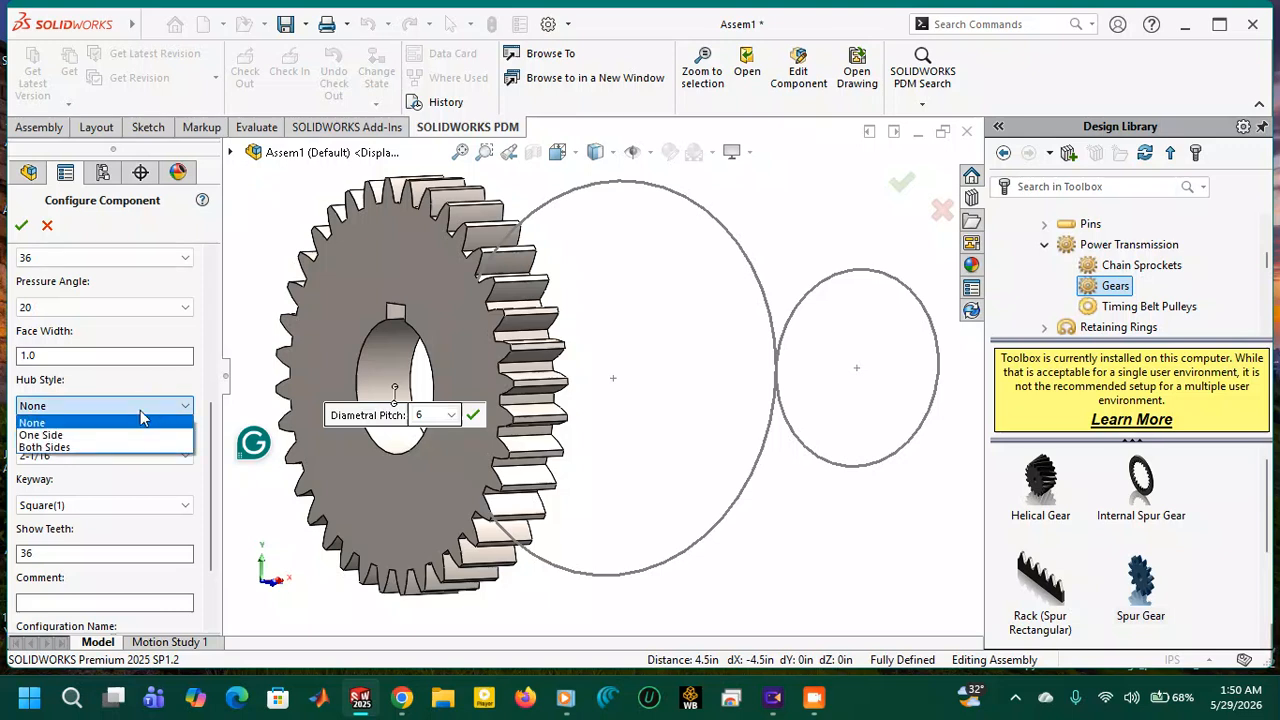
left_click(60, 447)
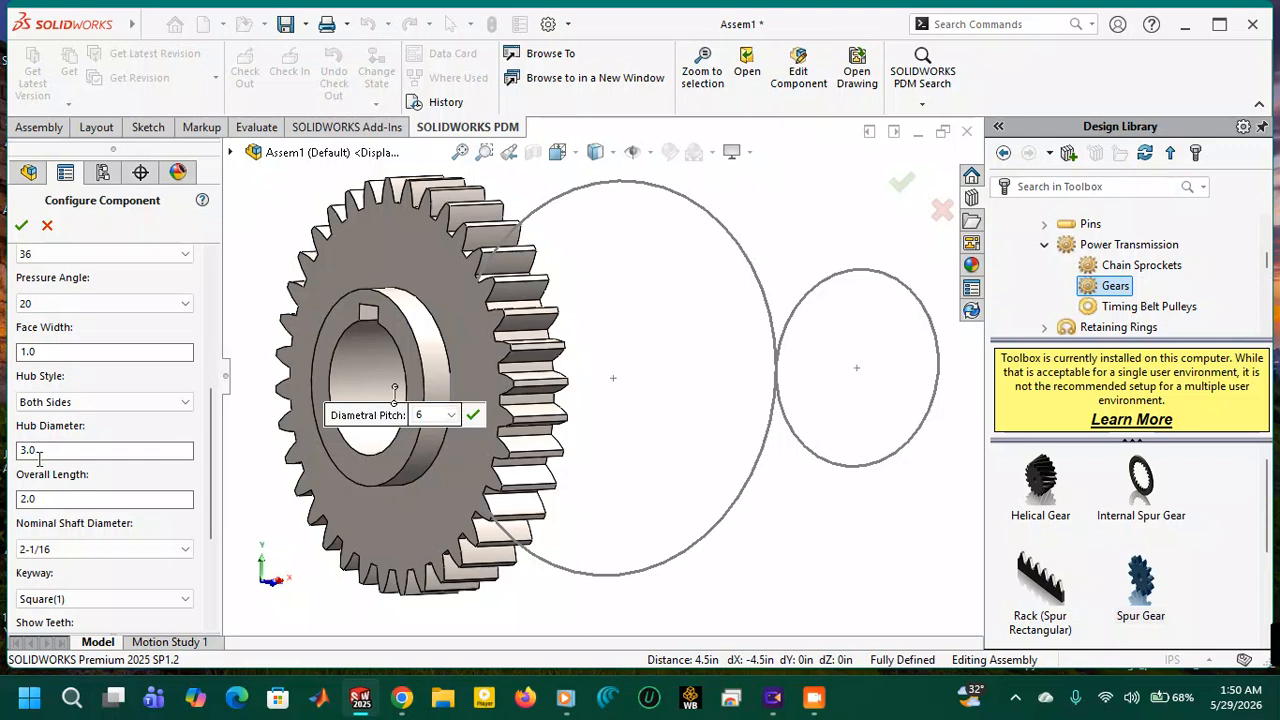
left_click_drag(30, 455, 18, 457)
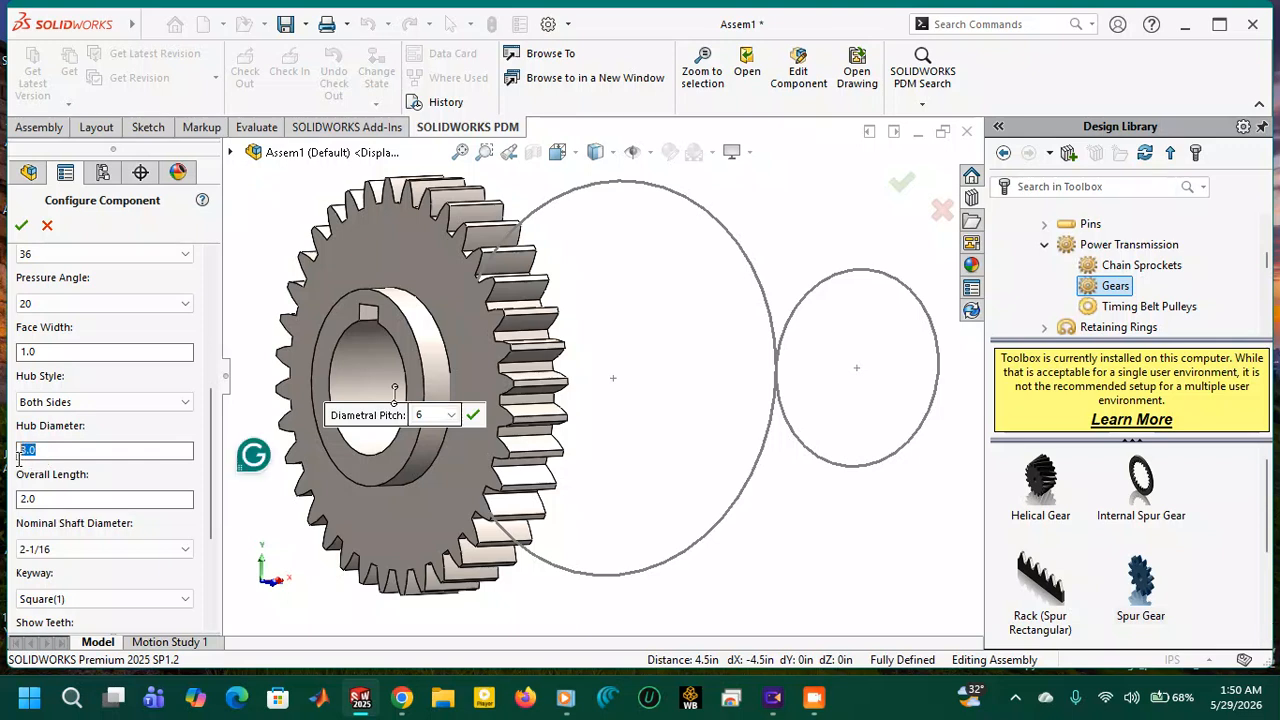
type("1")
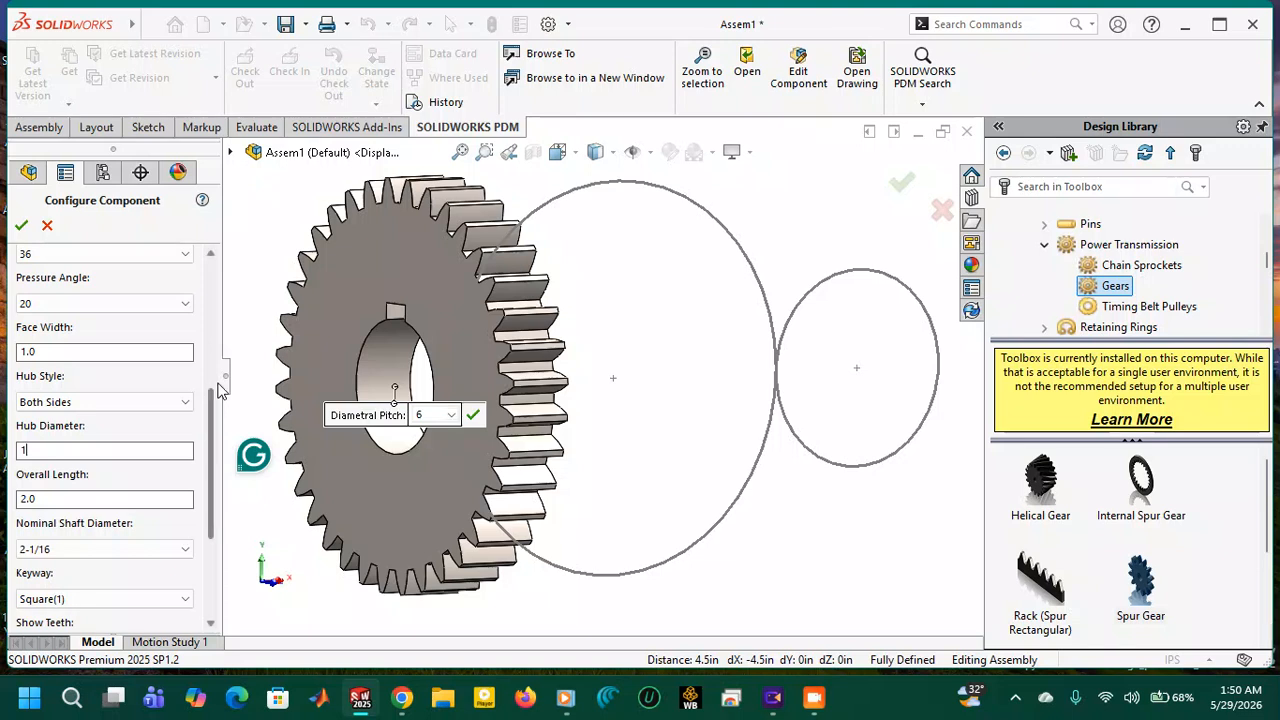
left_click_drag(213, 399, 214, 445)
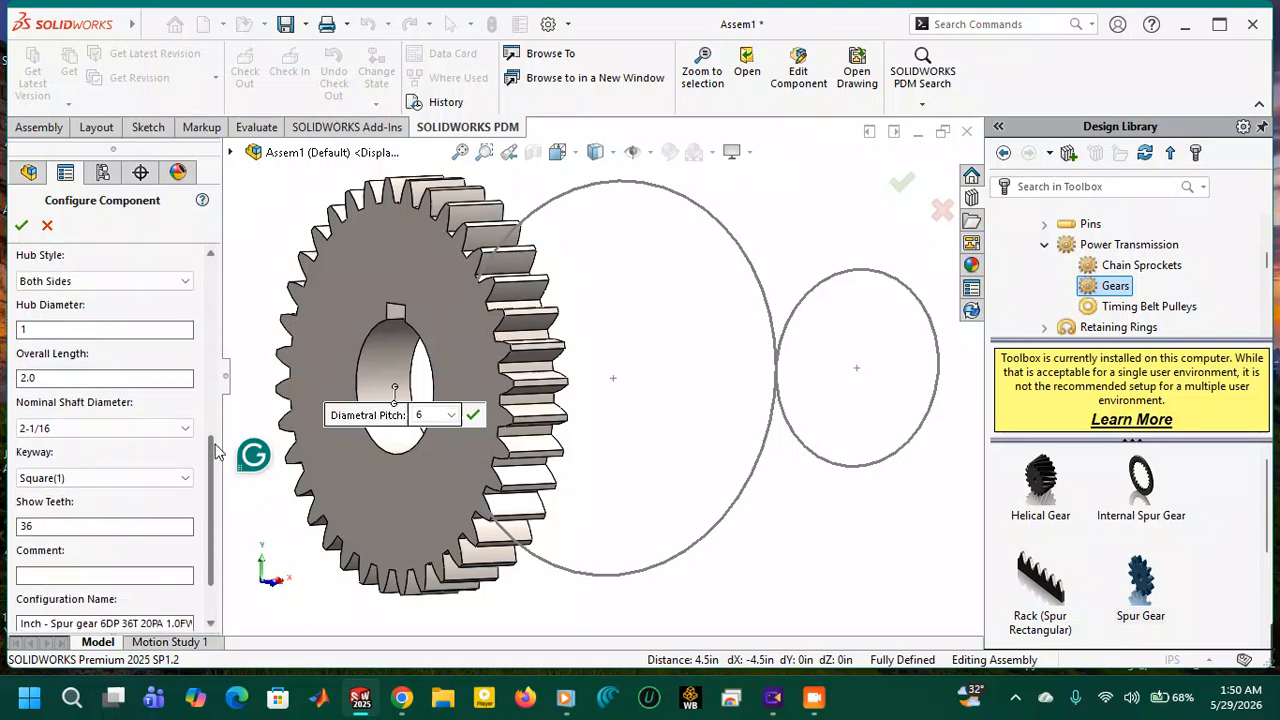
Give the spur gear a Square(1) keyway and accept its configuration.
left_click(159, 479)
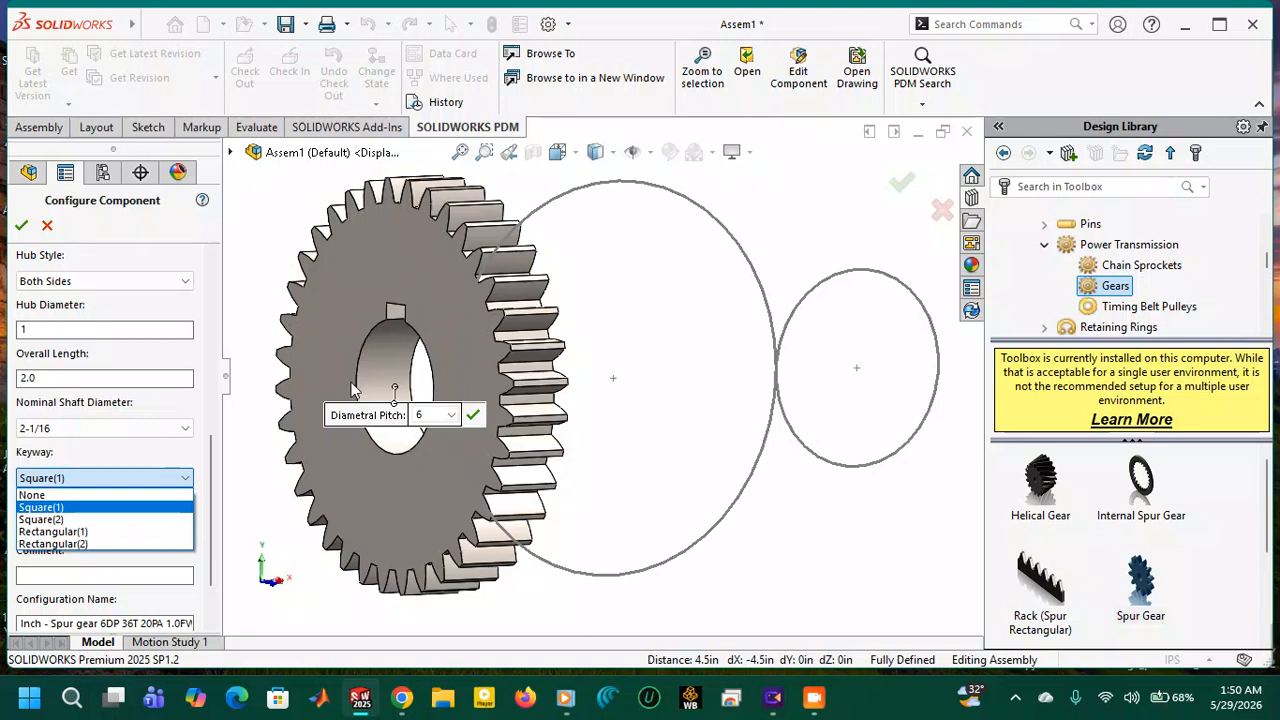
left_click(155, 510)
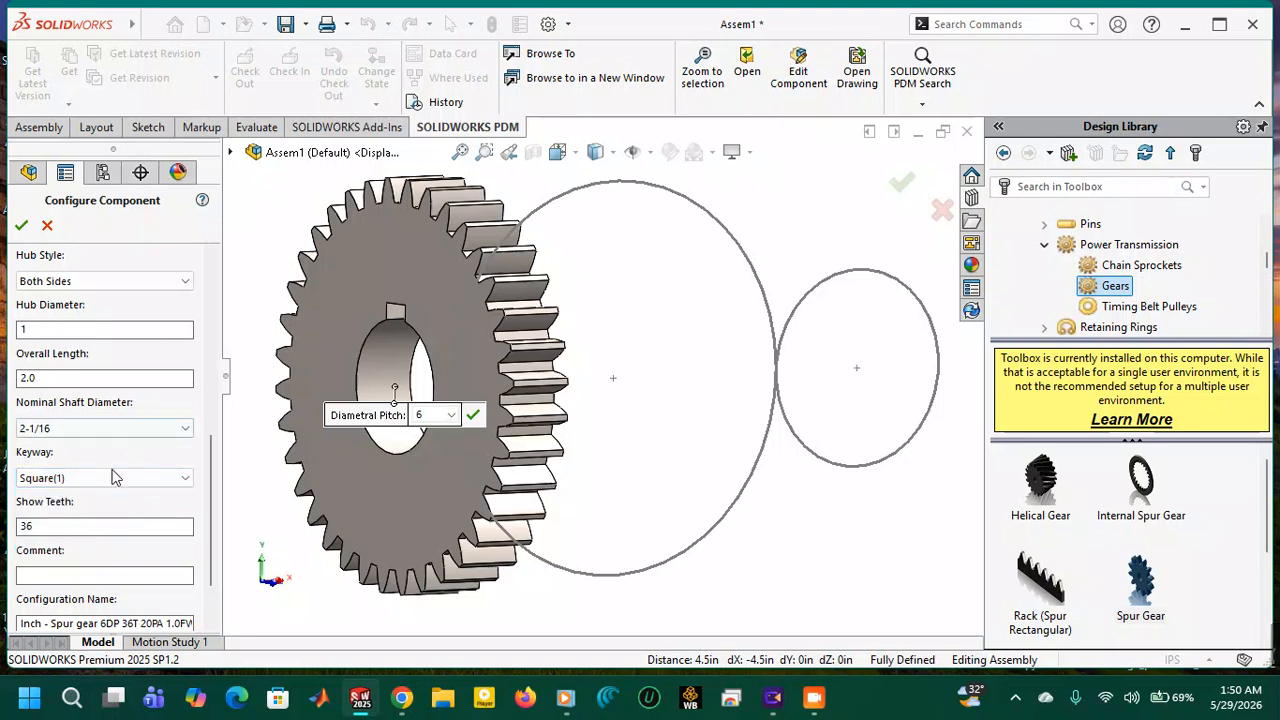
left_click_drag(214, 455, 213, 493)
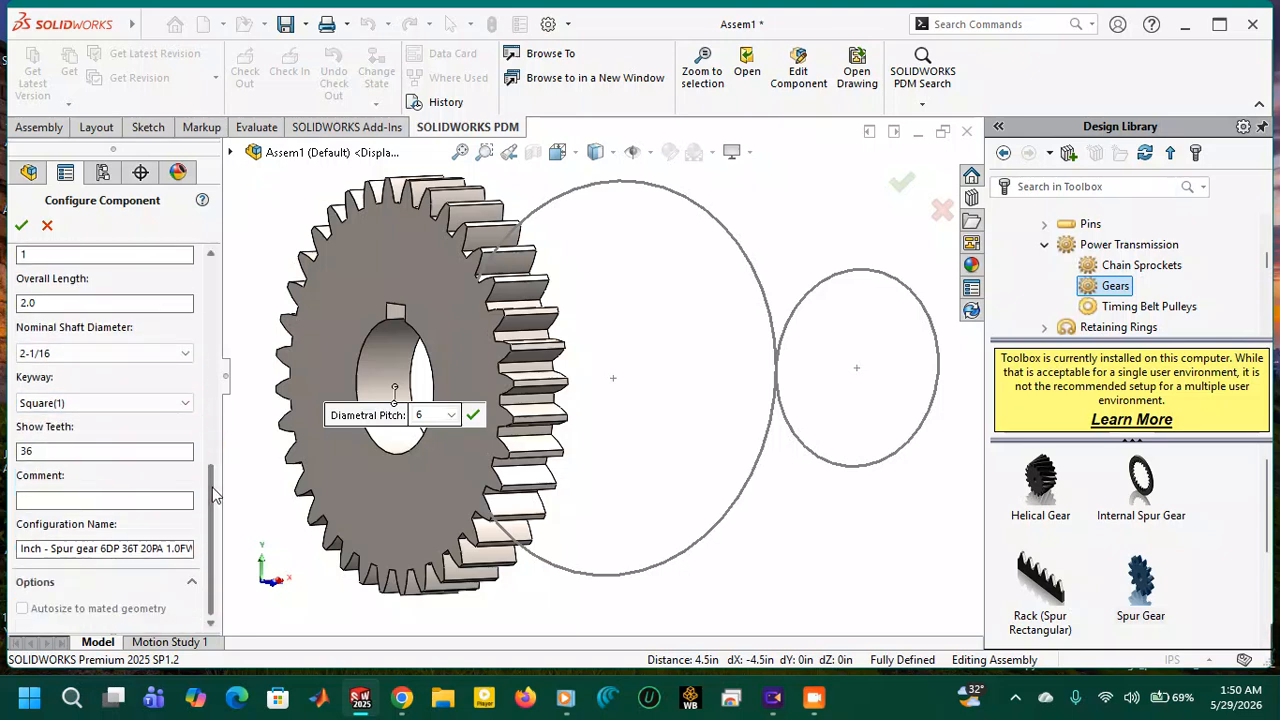
left_click(19, 225)
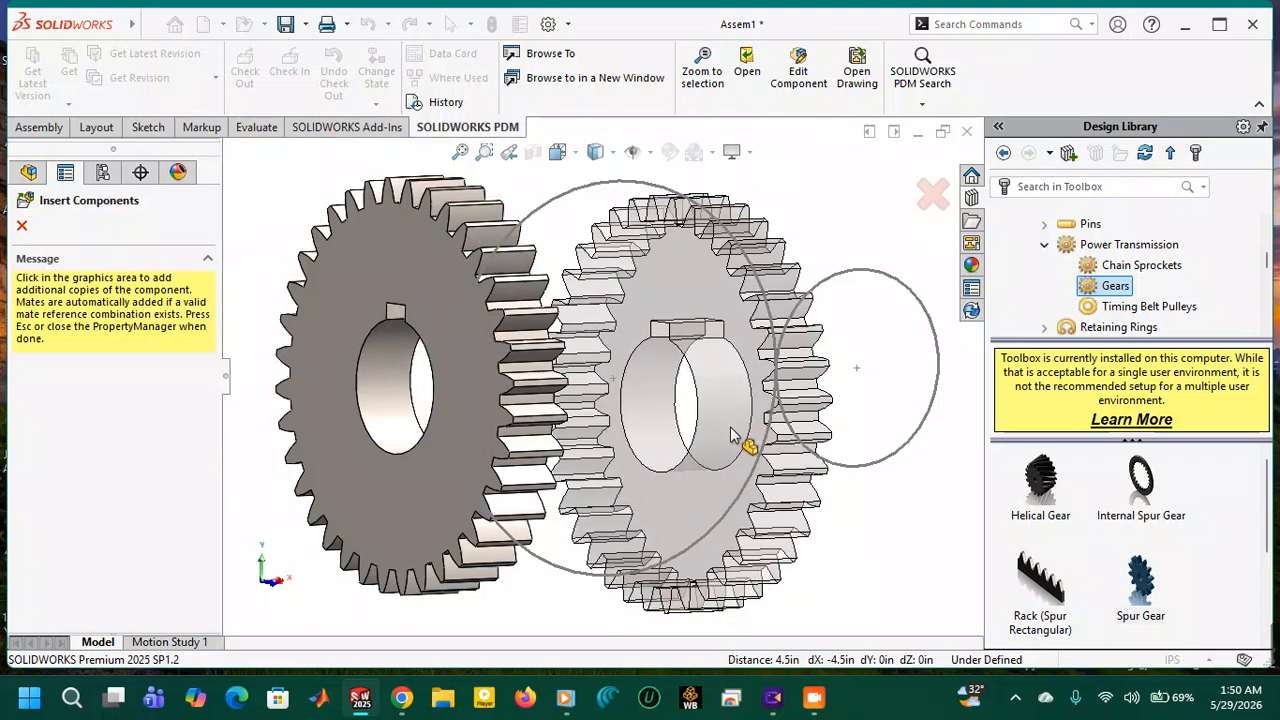
Place a second copy of the spur gear to the left of the first one and finish inserting components.
scroll(731, 435, "up", 4)
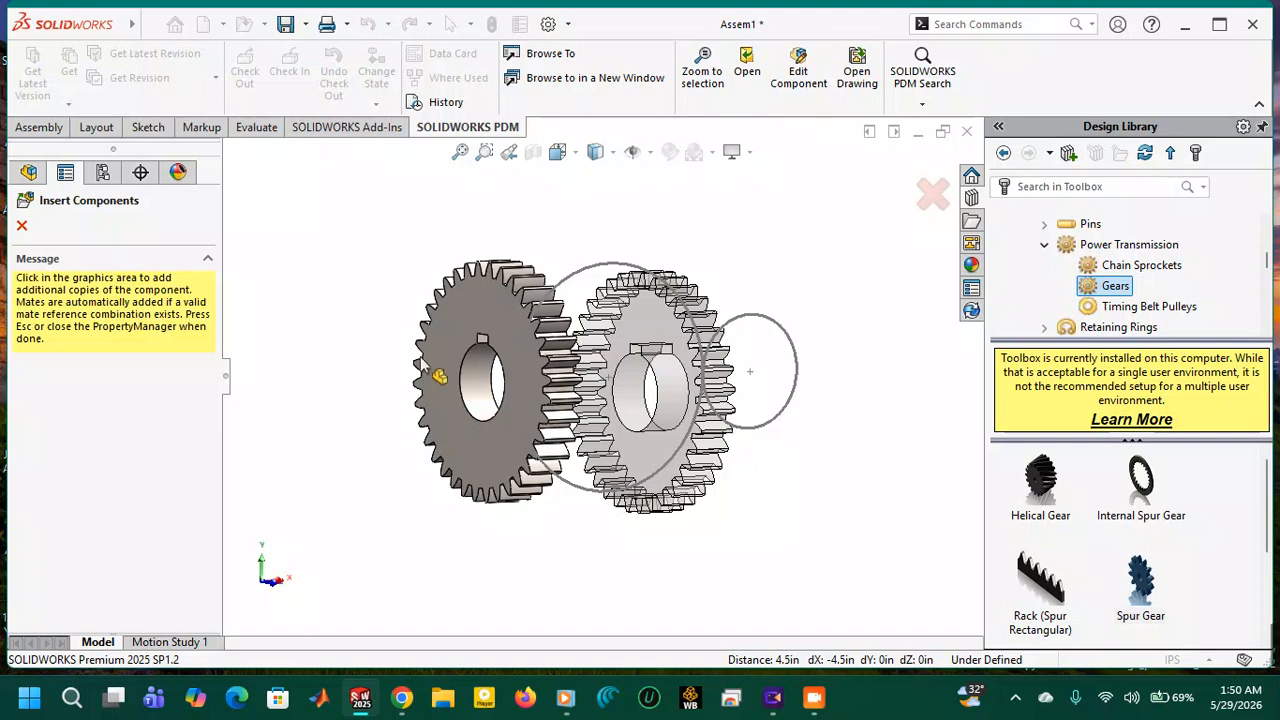
left_click(352, 376)
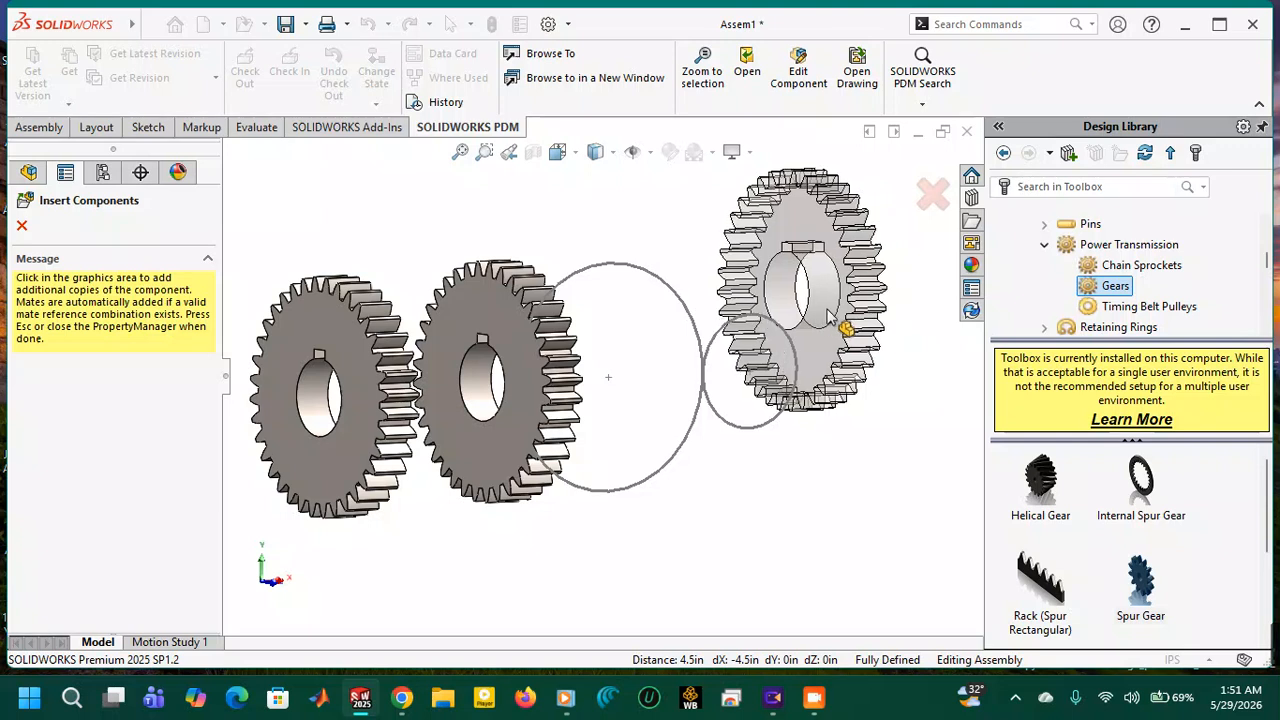
left_click(23, 226)
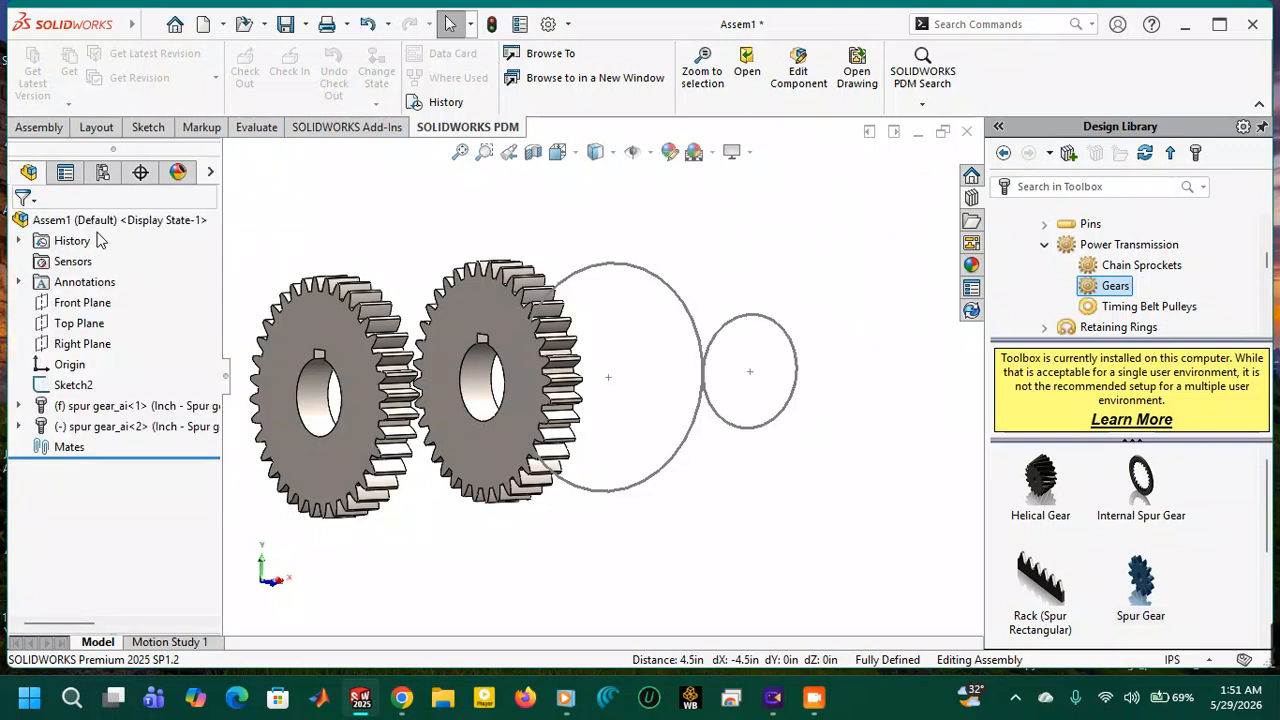
Edit the second spur gear as a Toolbox component and set its number of teeth to 18.
left_click(337, 330)
right_click(338, 330)
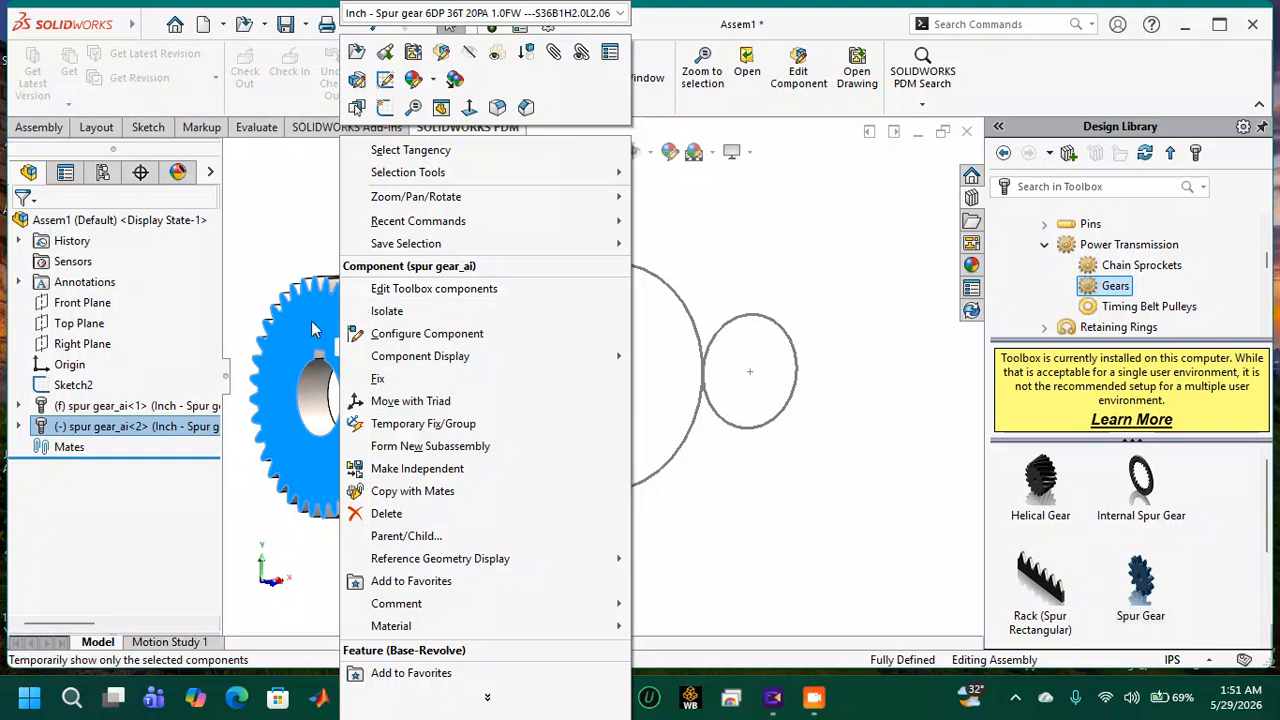
left_click(268, 256)
left_click(304, 329)
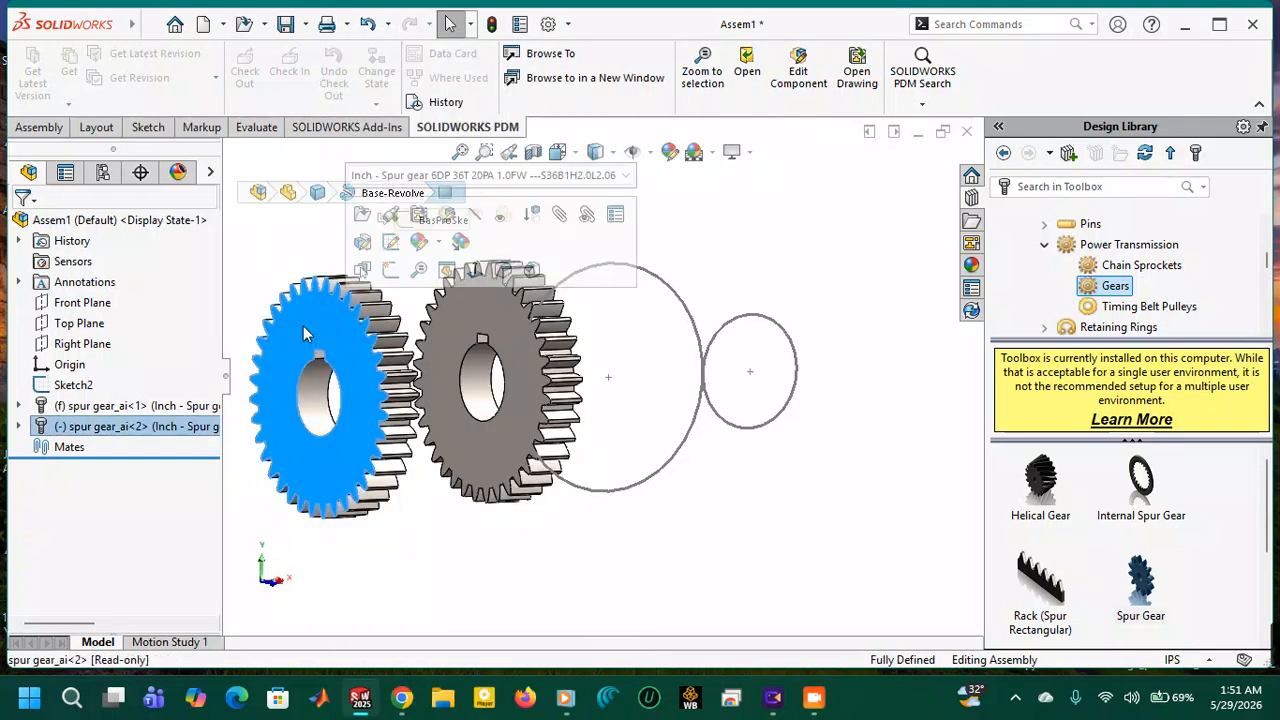
right_click(304, 329)
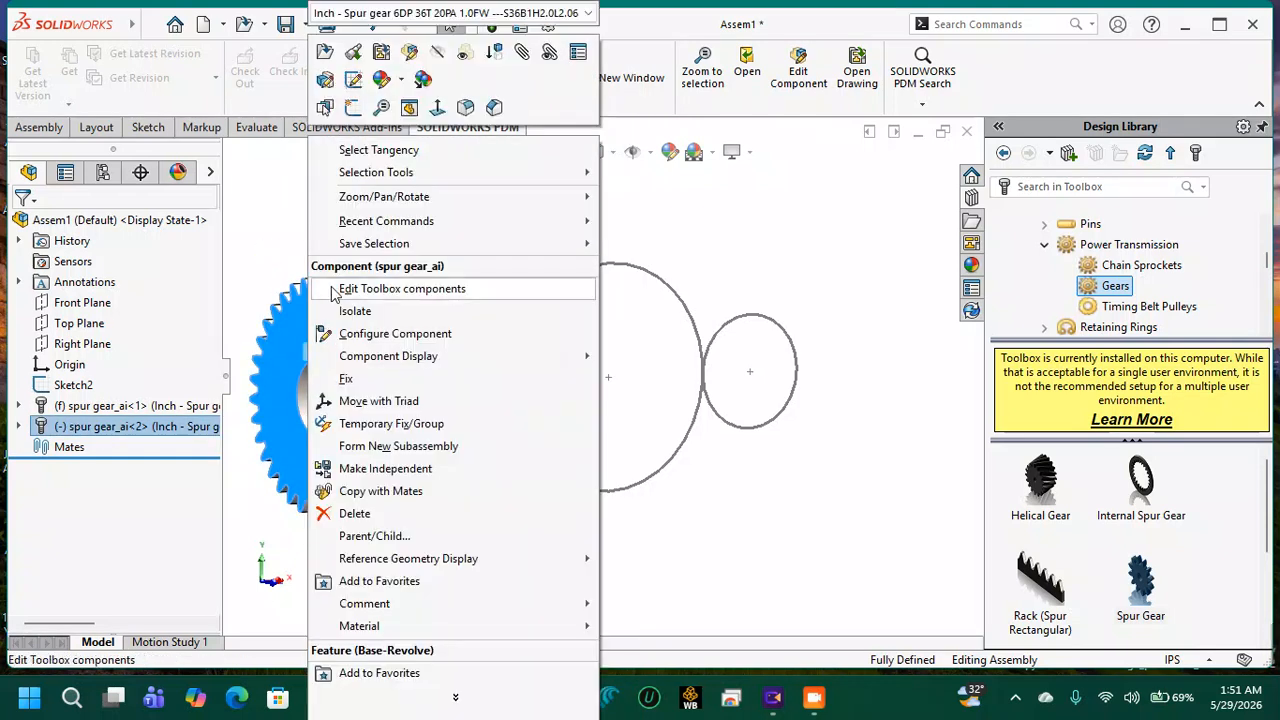
left_click(387, 289)
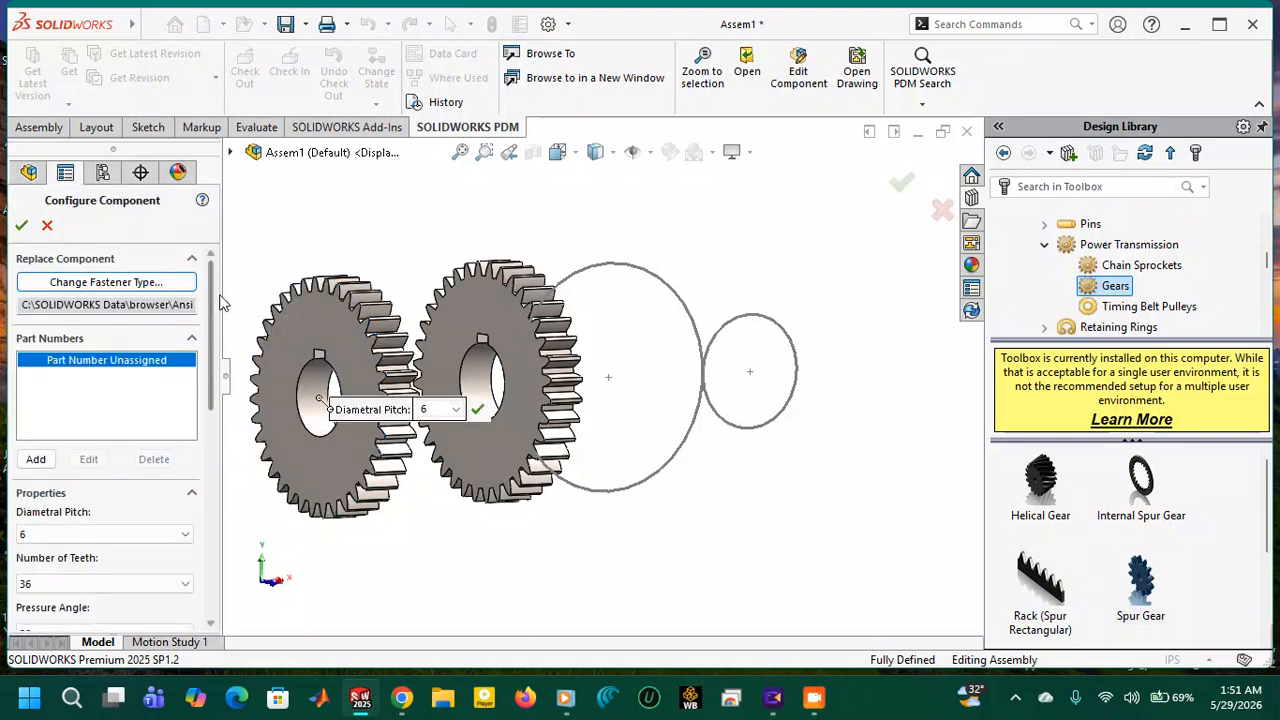
scroll(110, 390, "down", 3)
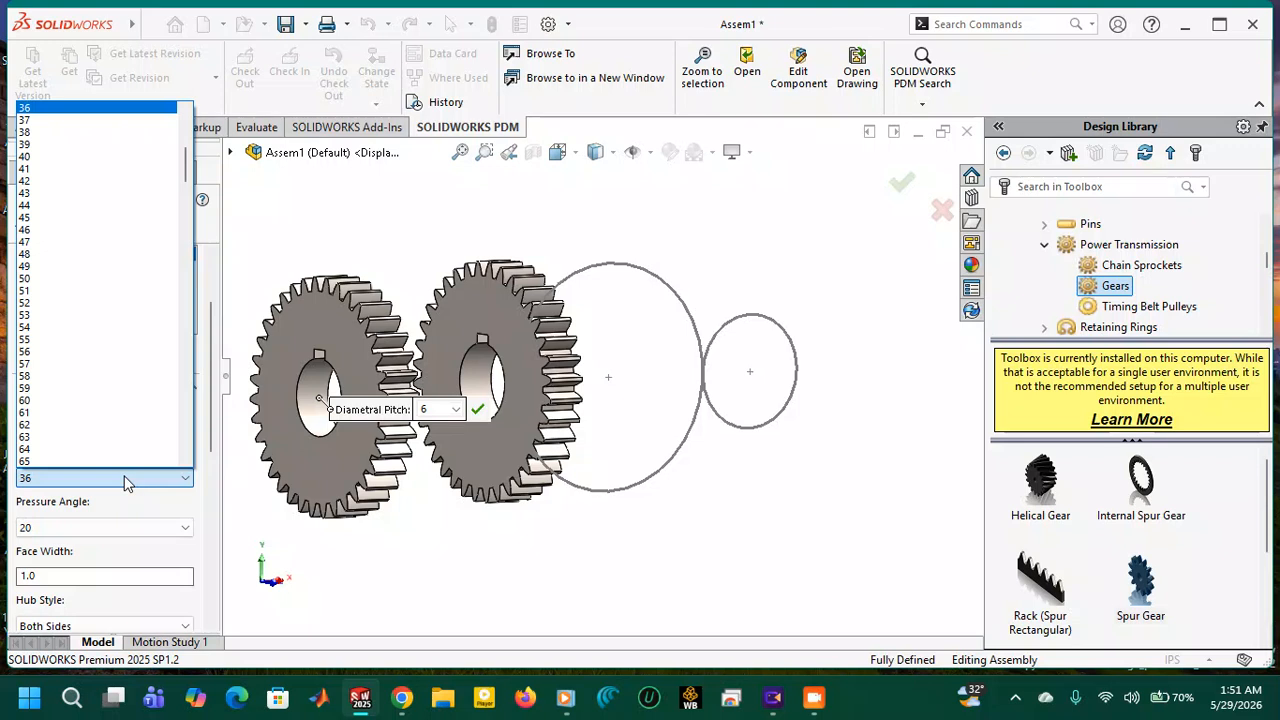
scroll(116, 443, "up", 7)
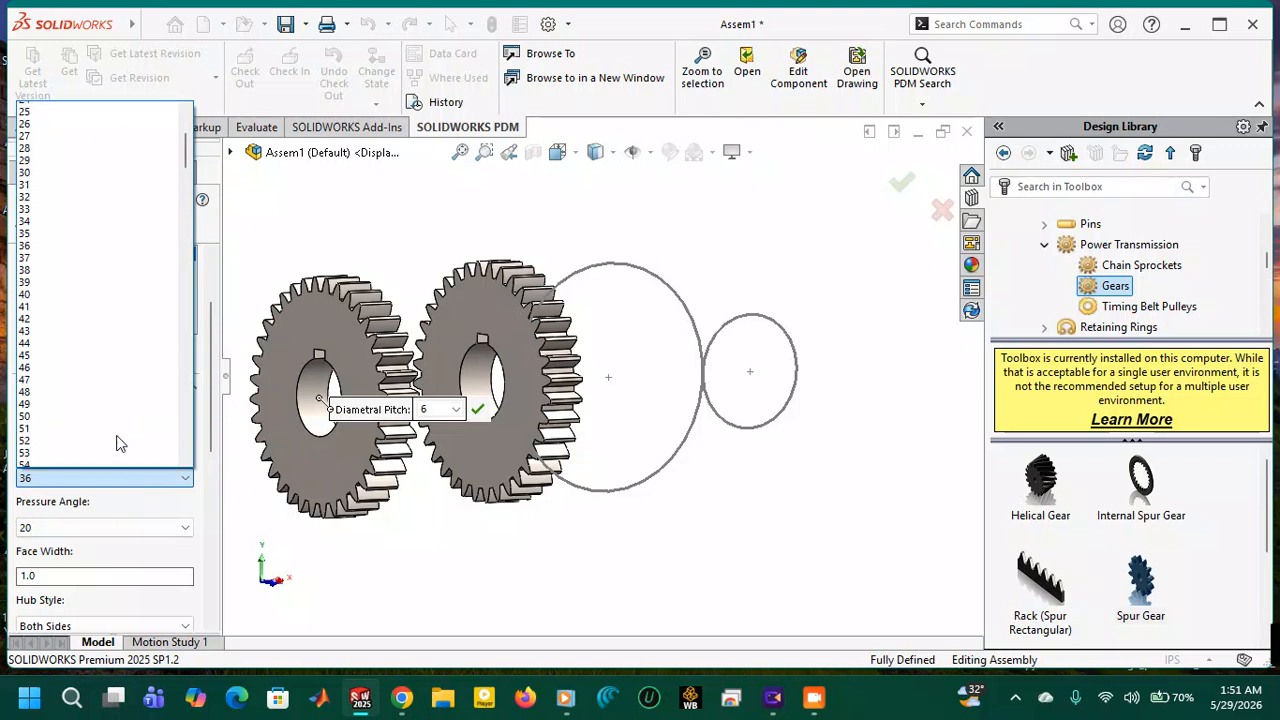
scroll(117, 435, "up", 2)
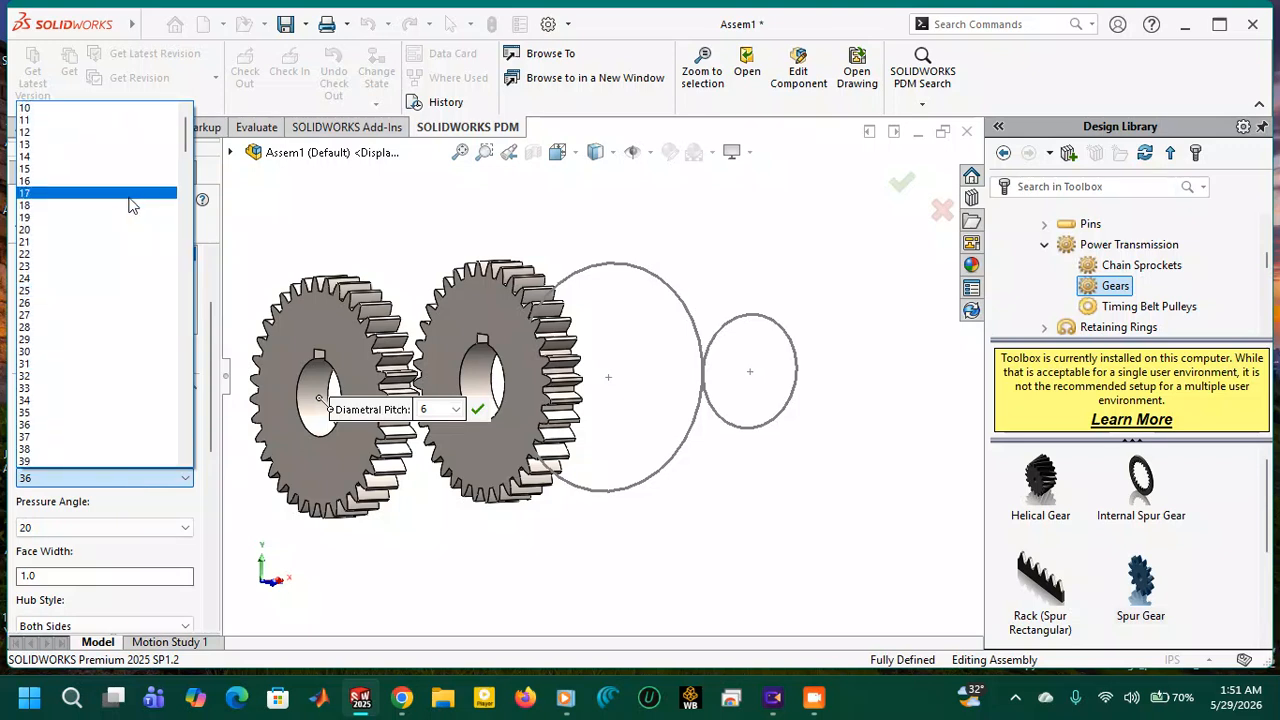
left_click(65, 206)
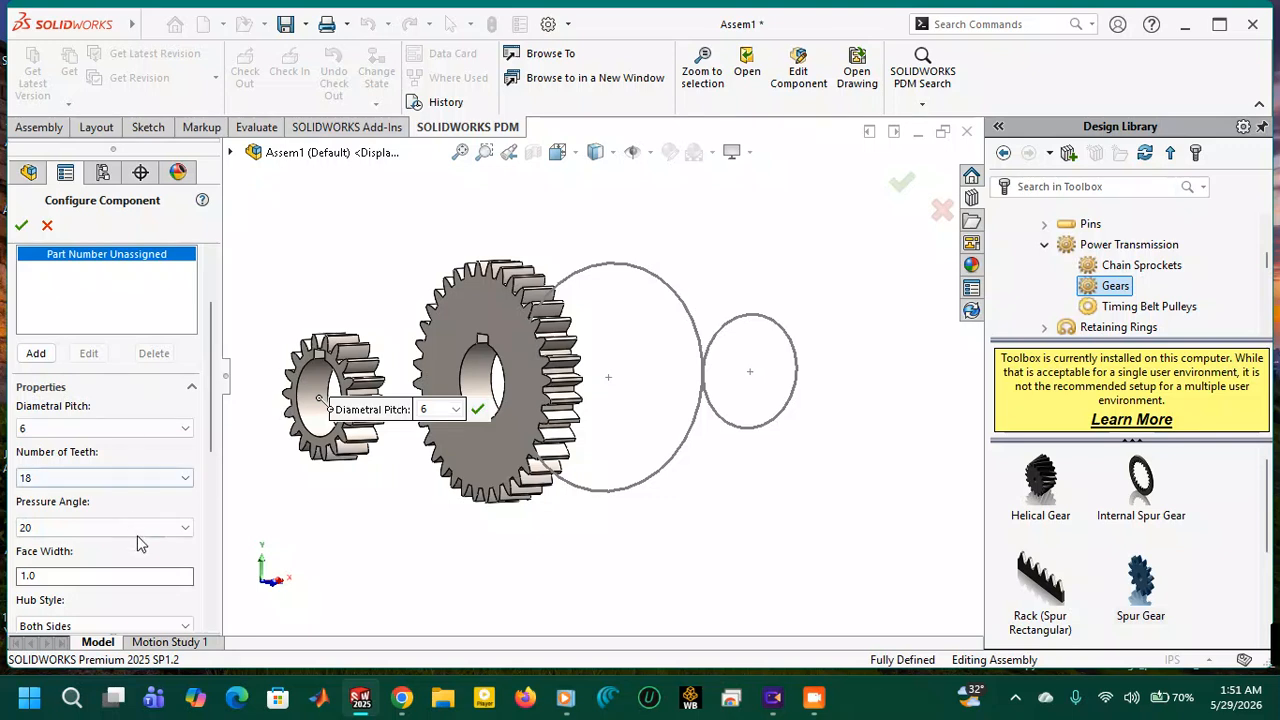
Set the 18-tooth gear's nominal shaft diameter to 1-1/8 and accept the configuration.
left_click_drag(210, 415, 208, 485)
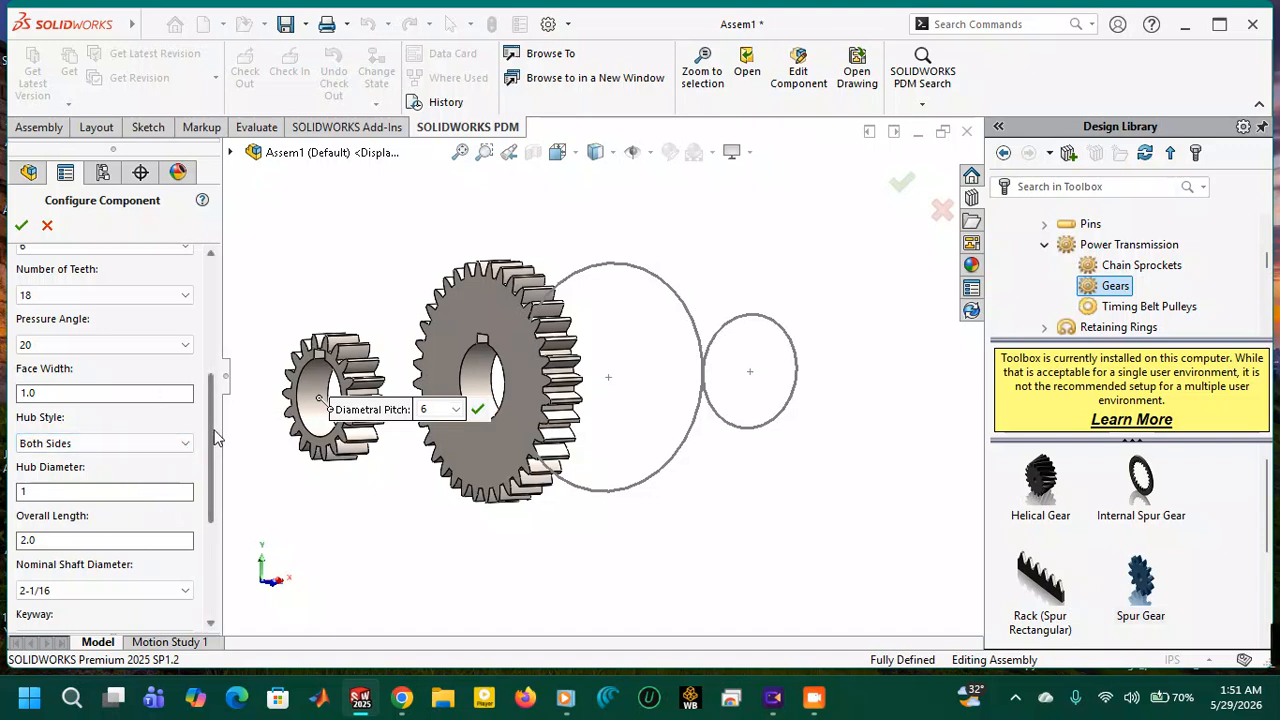
scroll(213, 436, "down", 4)
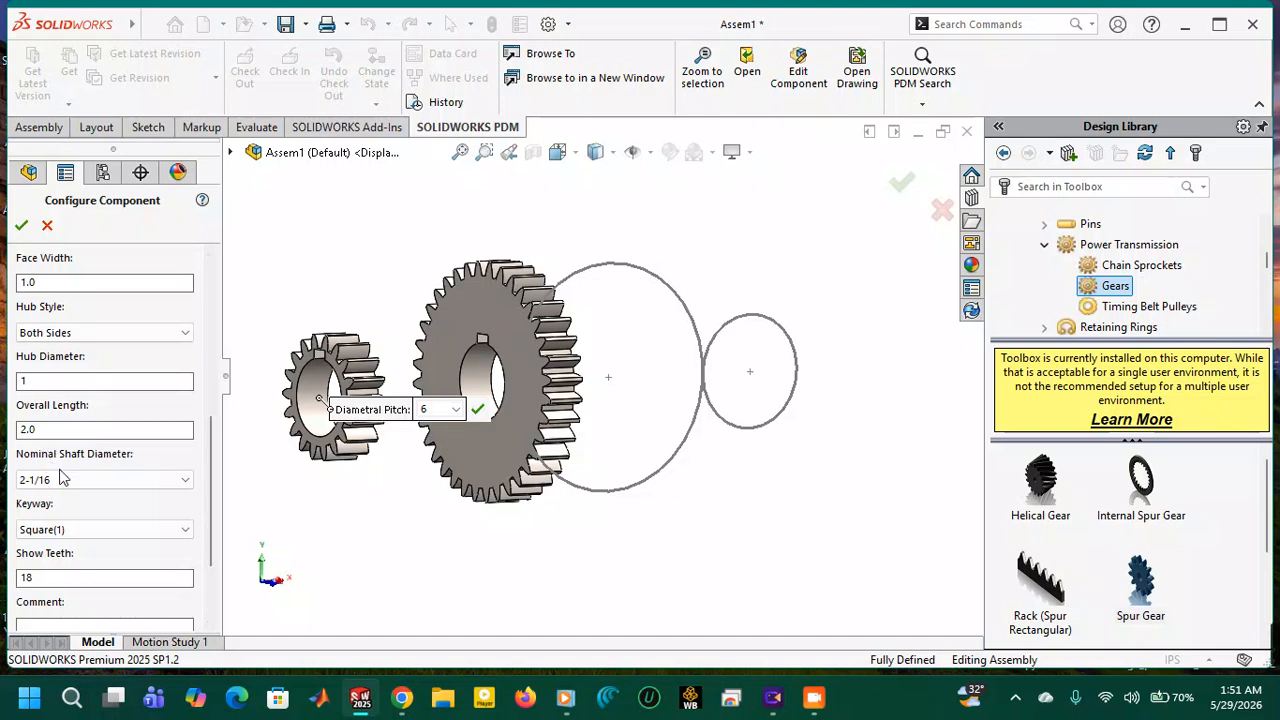
left_click(72, 481)
scroll(110, 213, "up", 5)
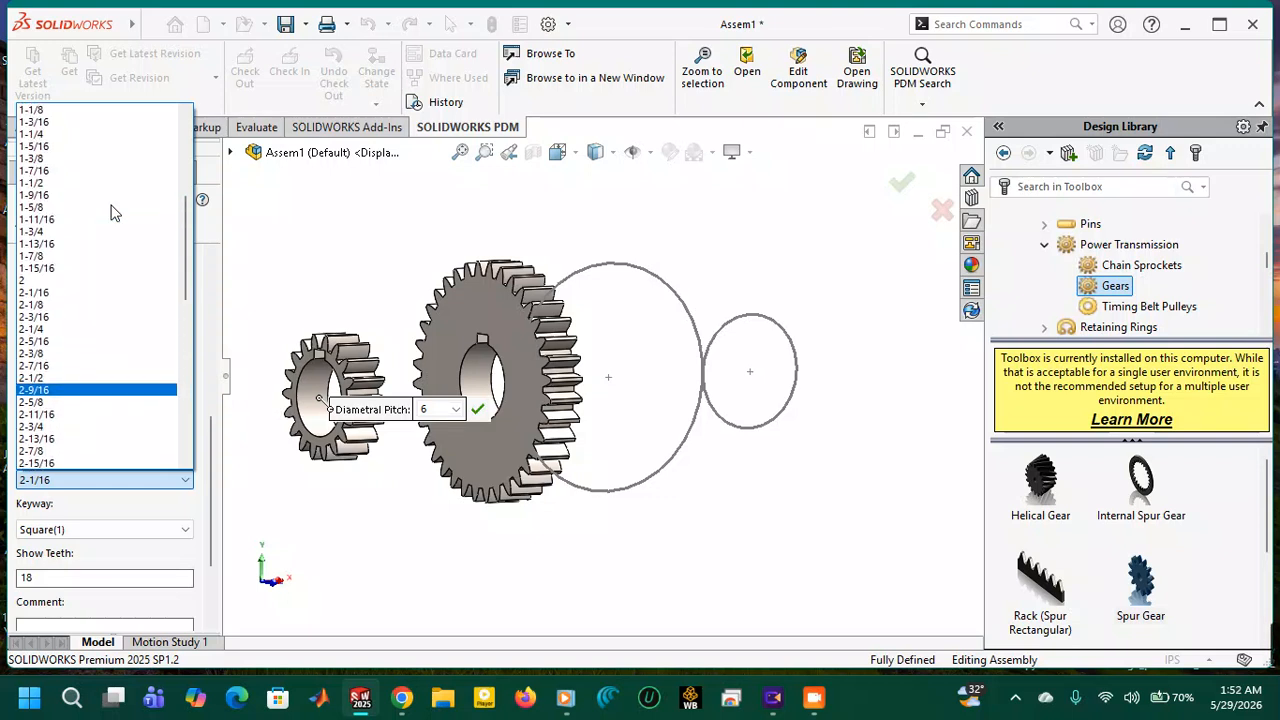
scroll(94, 200, "up", 1)
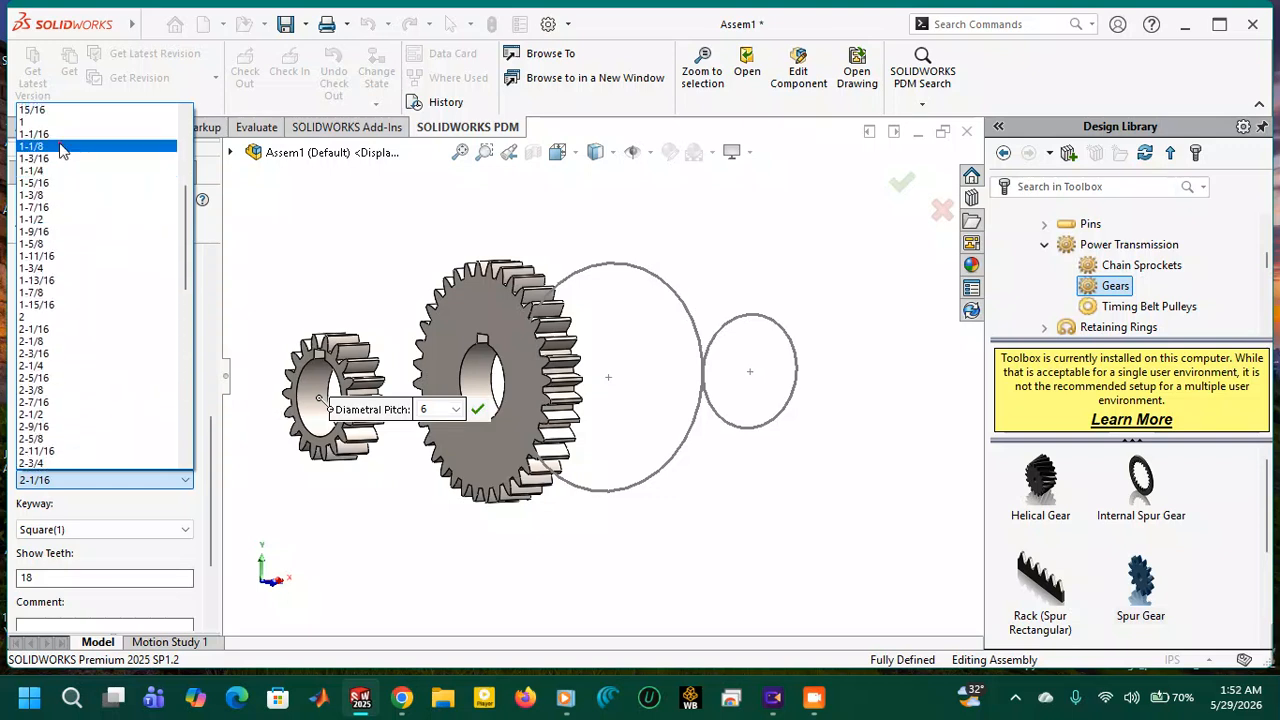
left_click(62, 150)
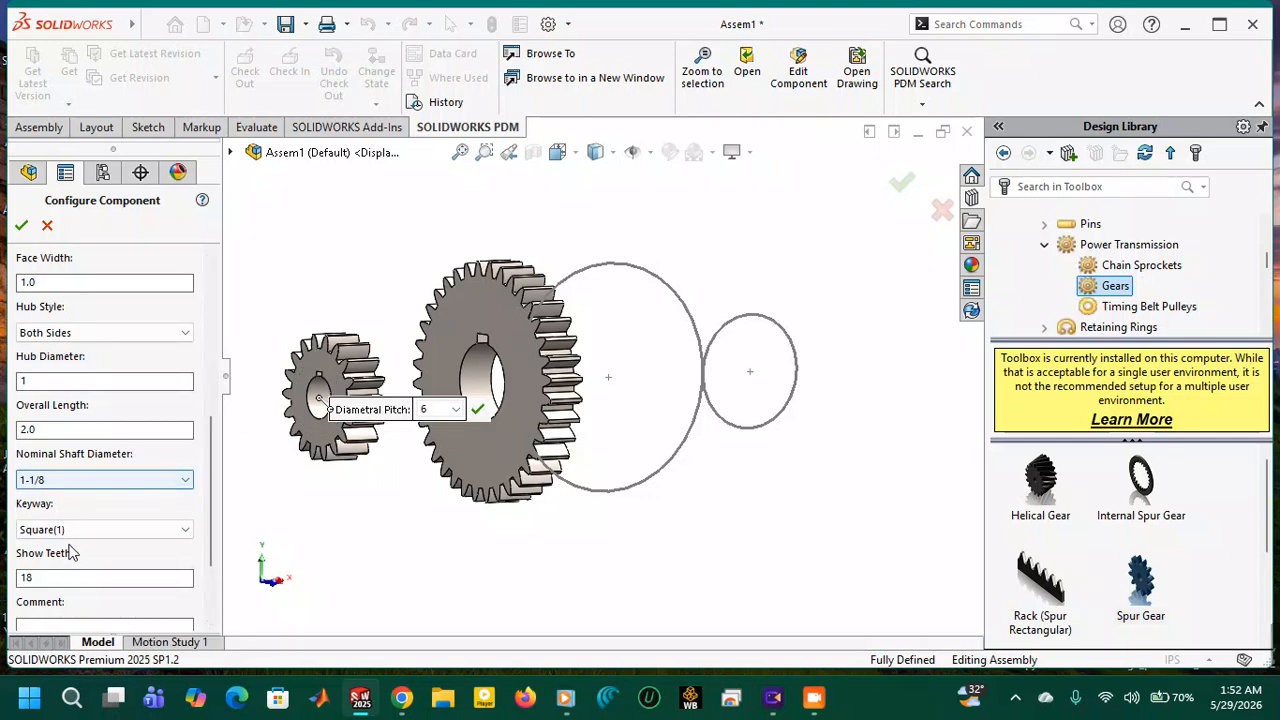
scroll(212, 468, "down", 3)
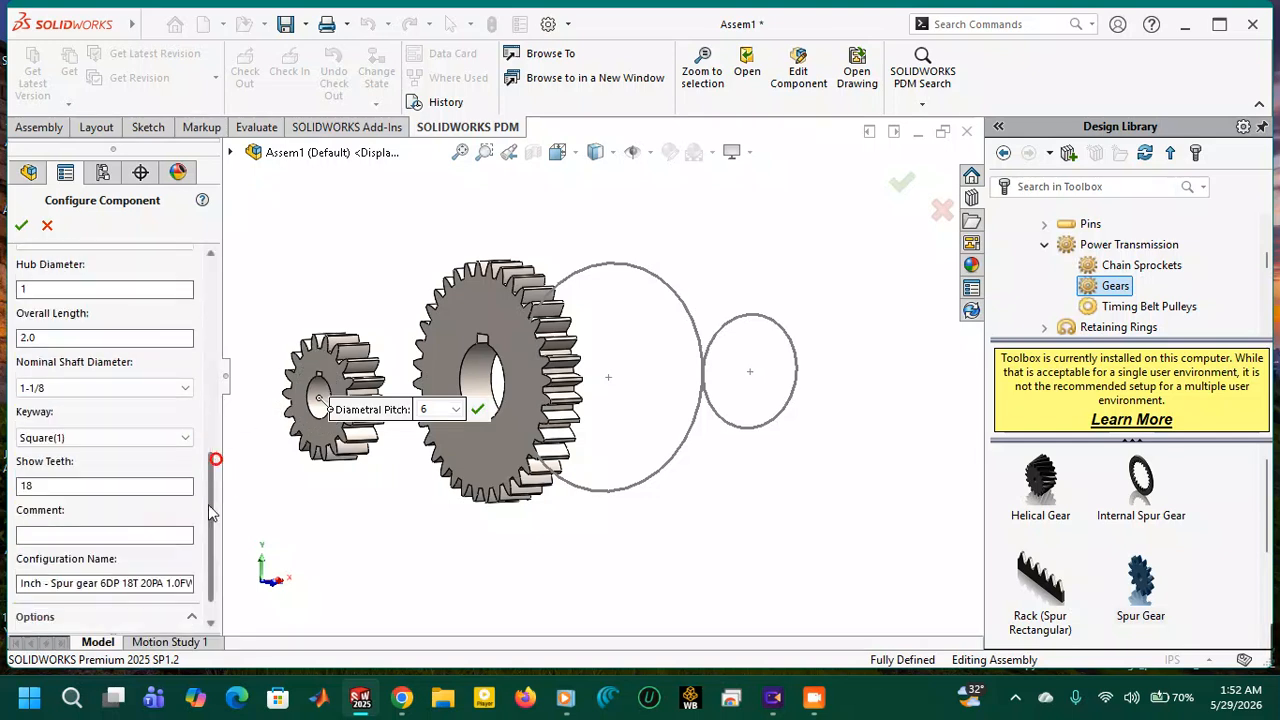
left_click(21, 227)
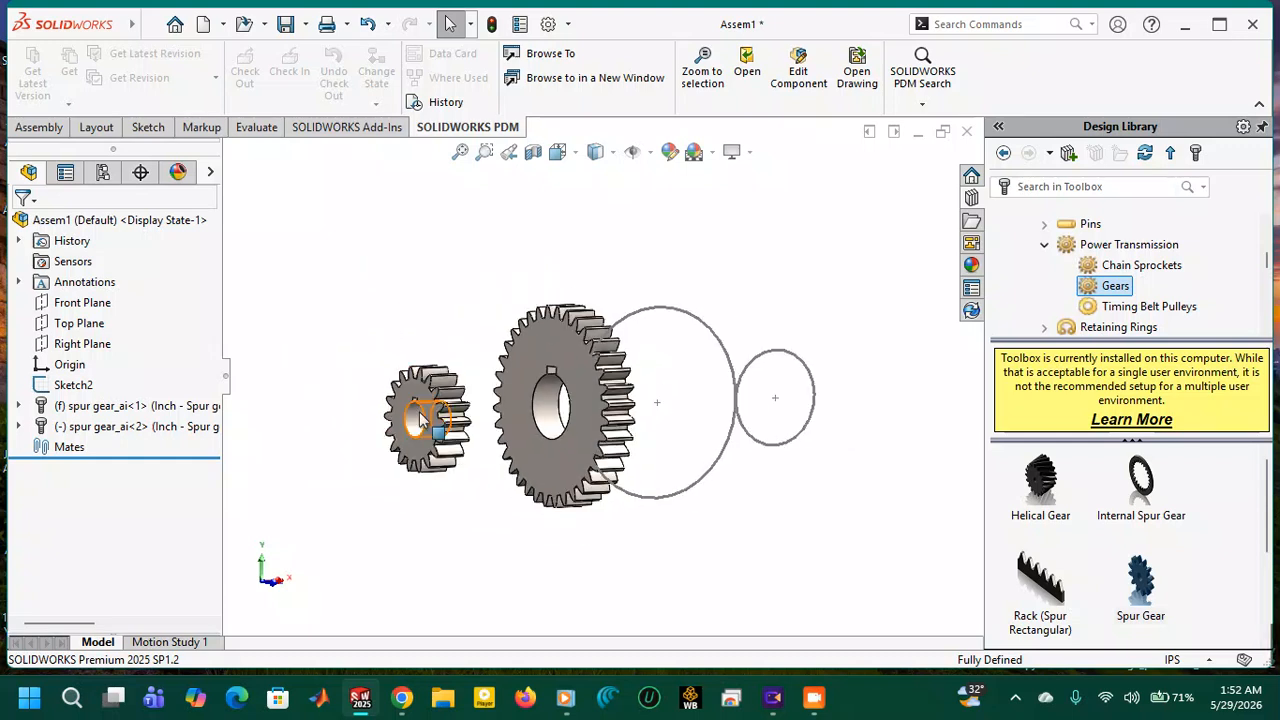
Try to rotate the fixed 36-tooth gear, and freely rotate the 18-tooth gear so its face turns roughly parallel to the layout circles' plane.
middle_click_drag(447, 312, 388, 327)
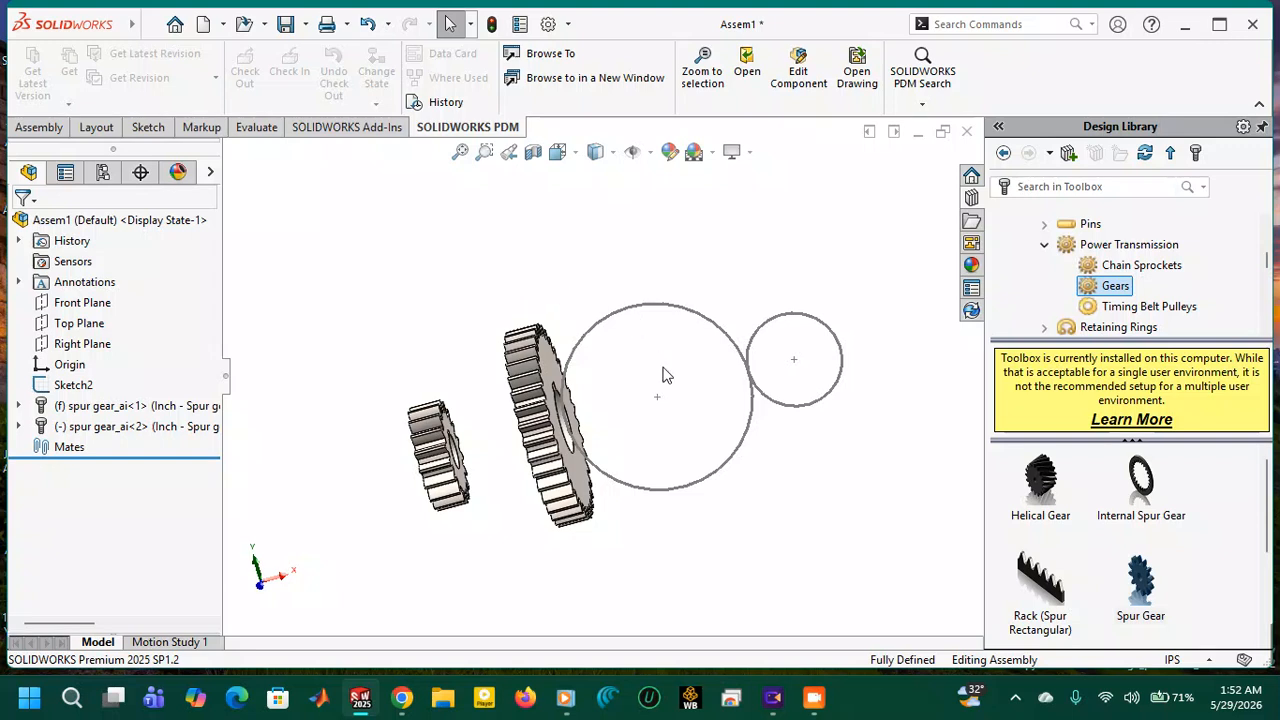
right_click(93, 305)
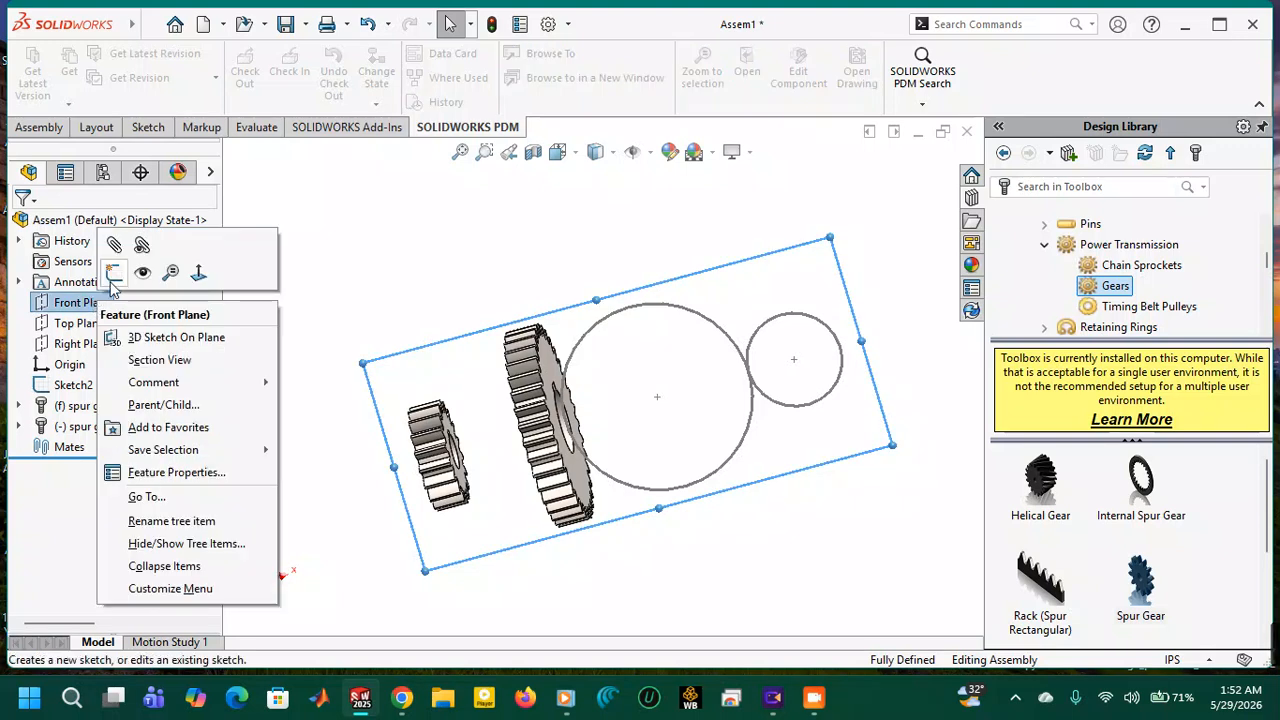
left_click(195, 275)
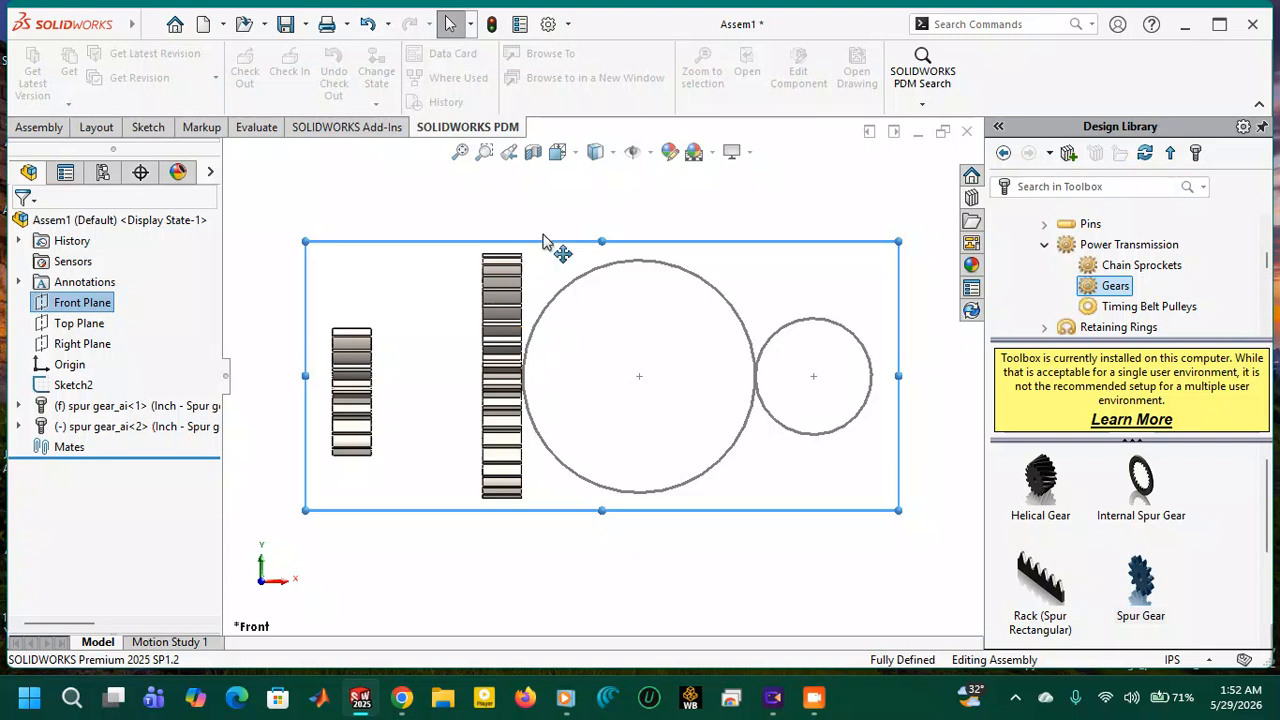
left_click(677, 207)
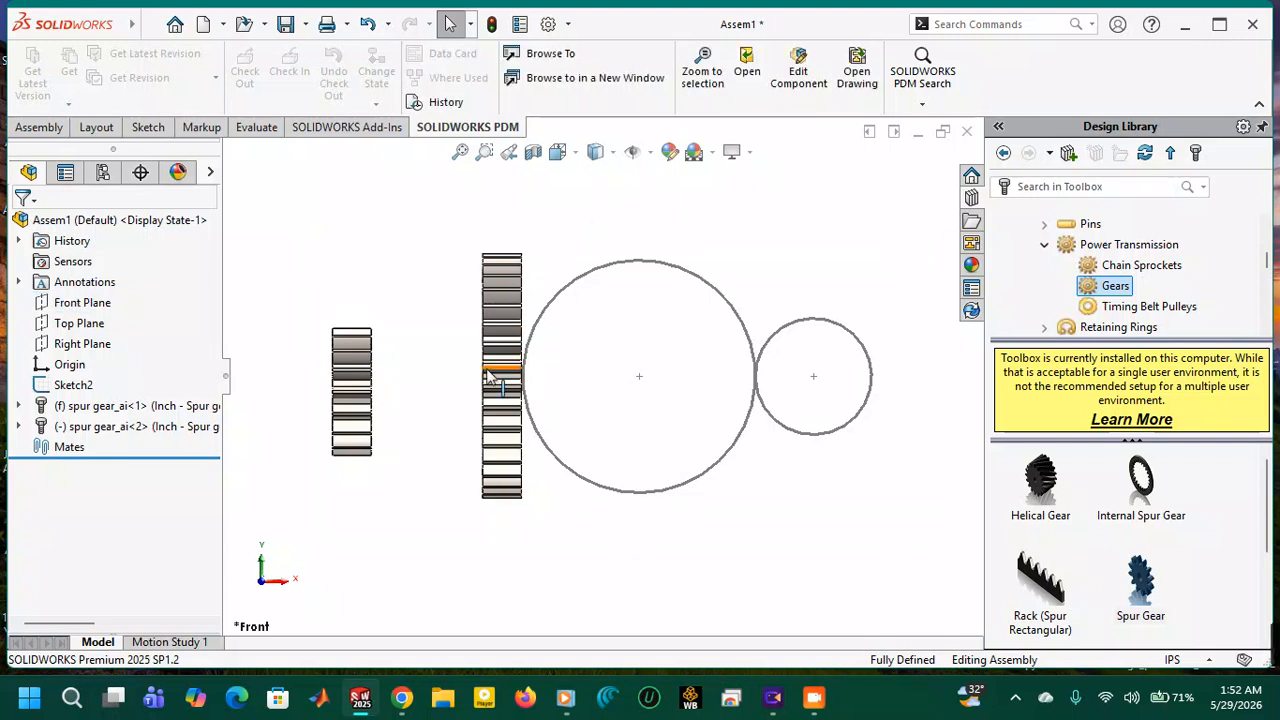
left_click(39, 127)
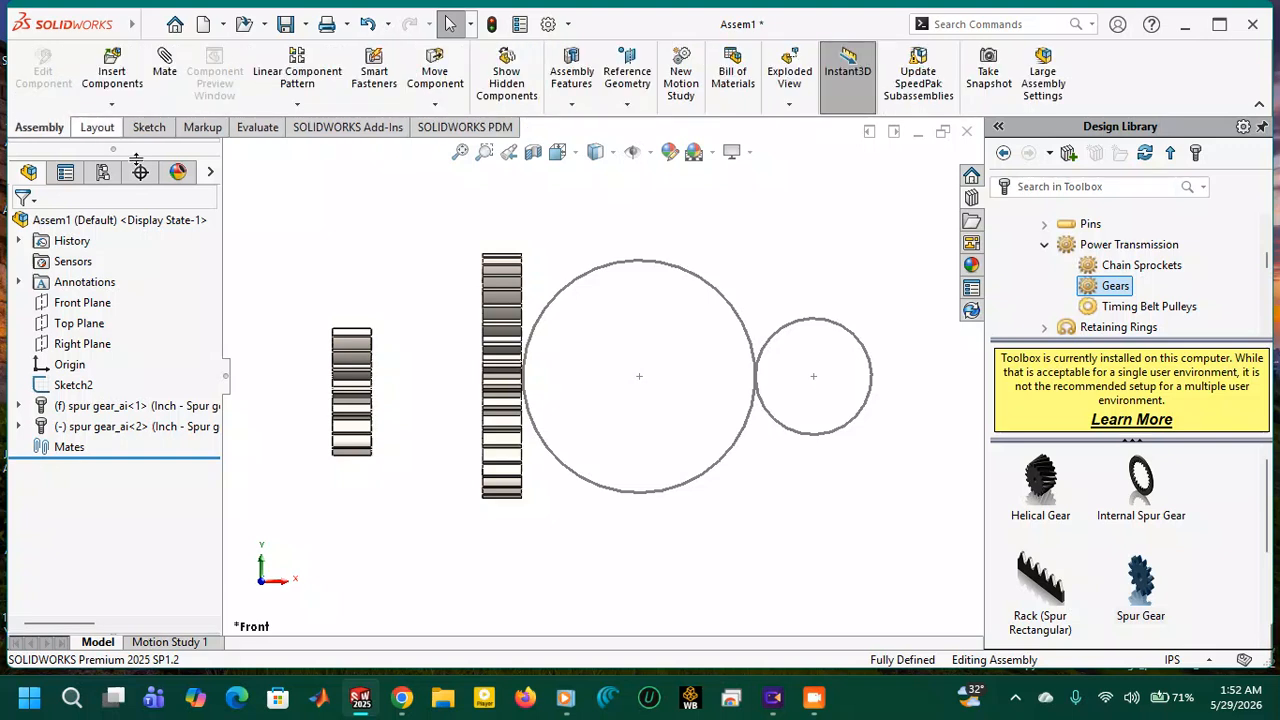
left_click(435, 106)
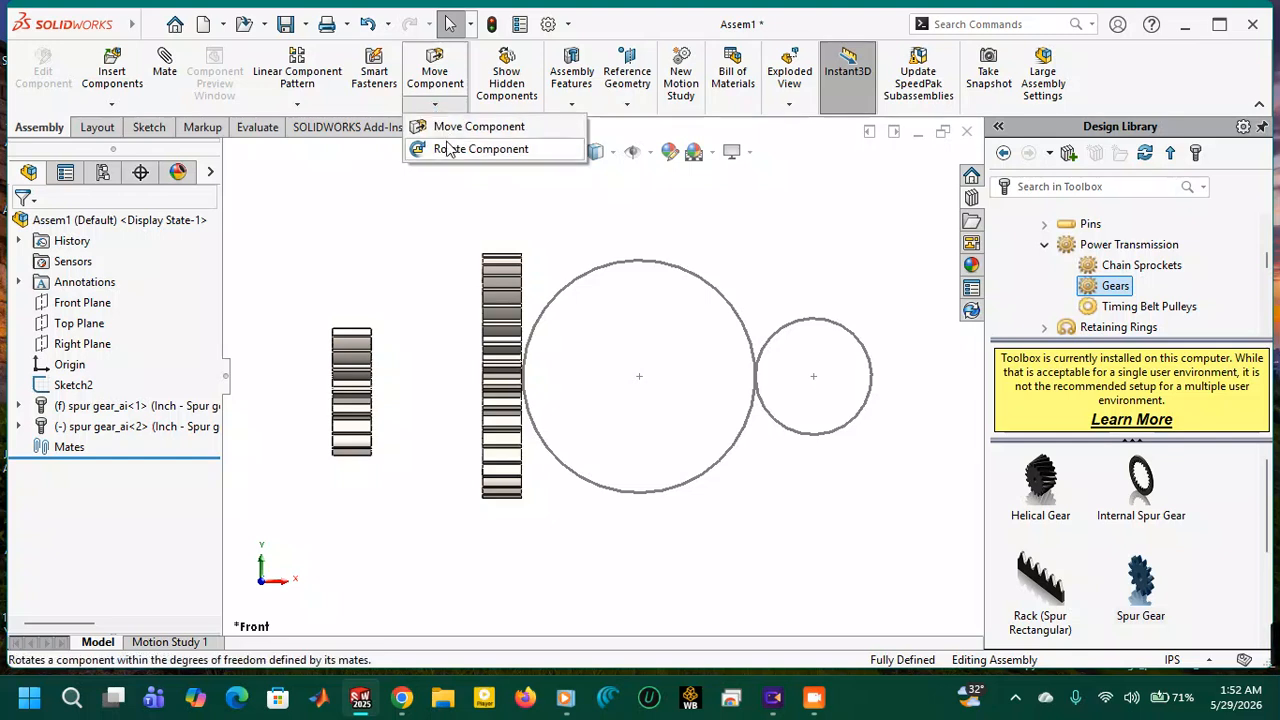
left_click(448, 148)
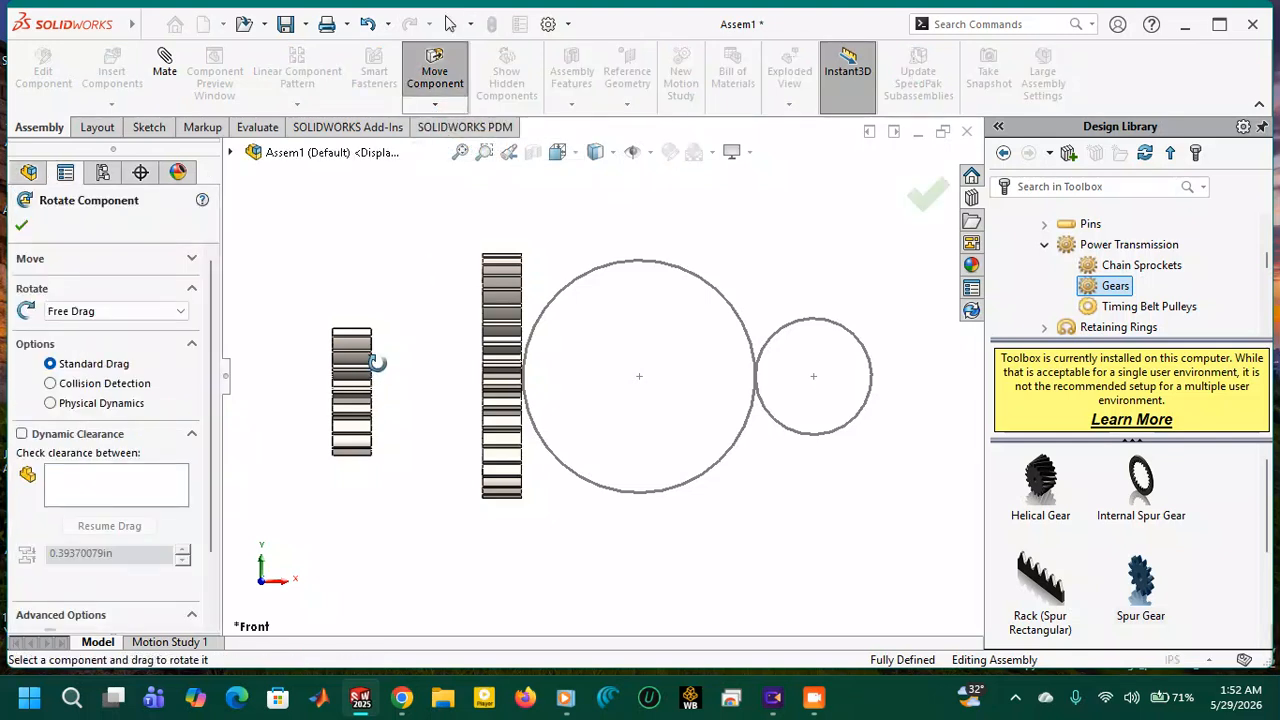
middle_click_drag(397, 363, 370, 371)
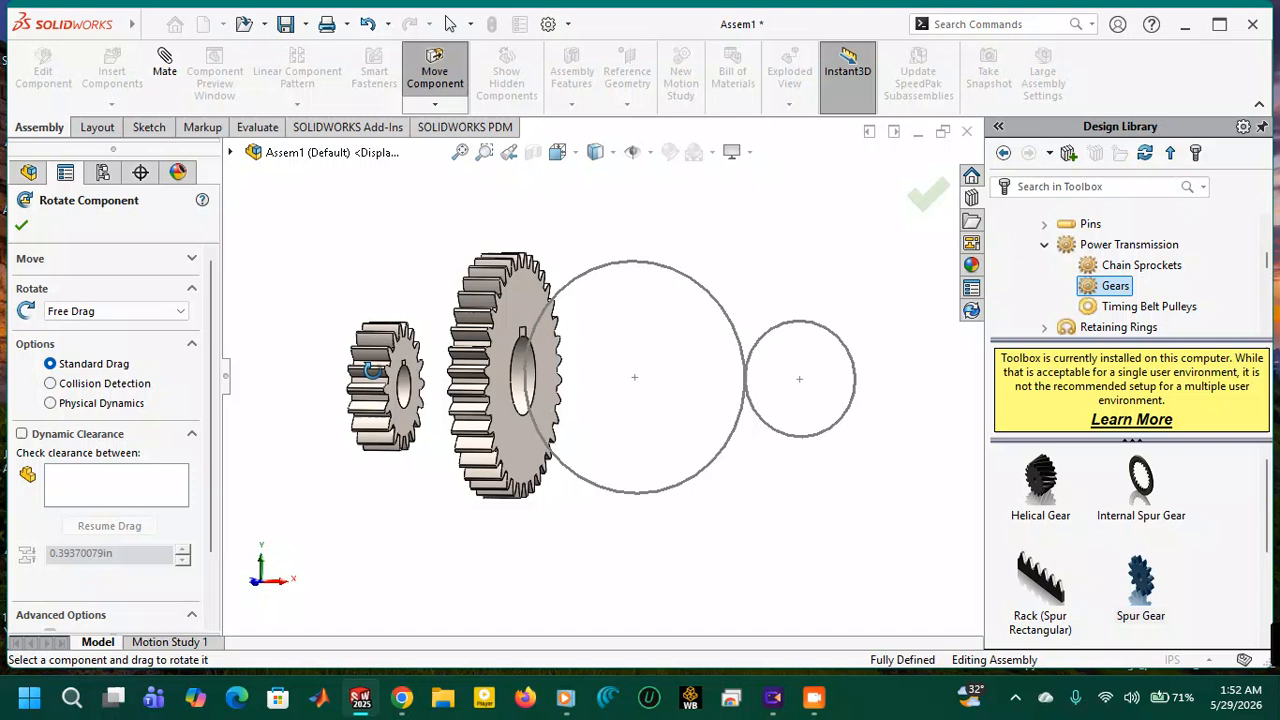
left_click(495, 331)
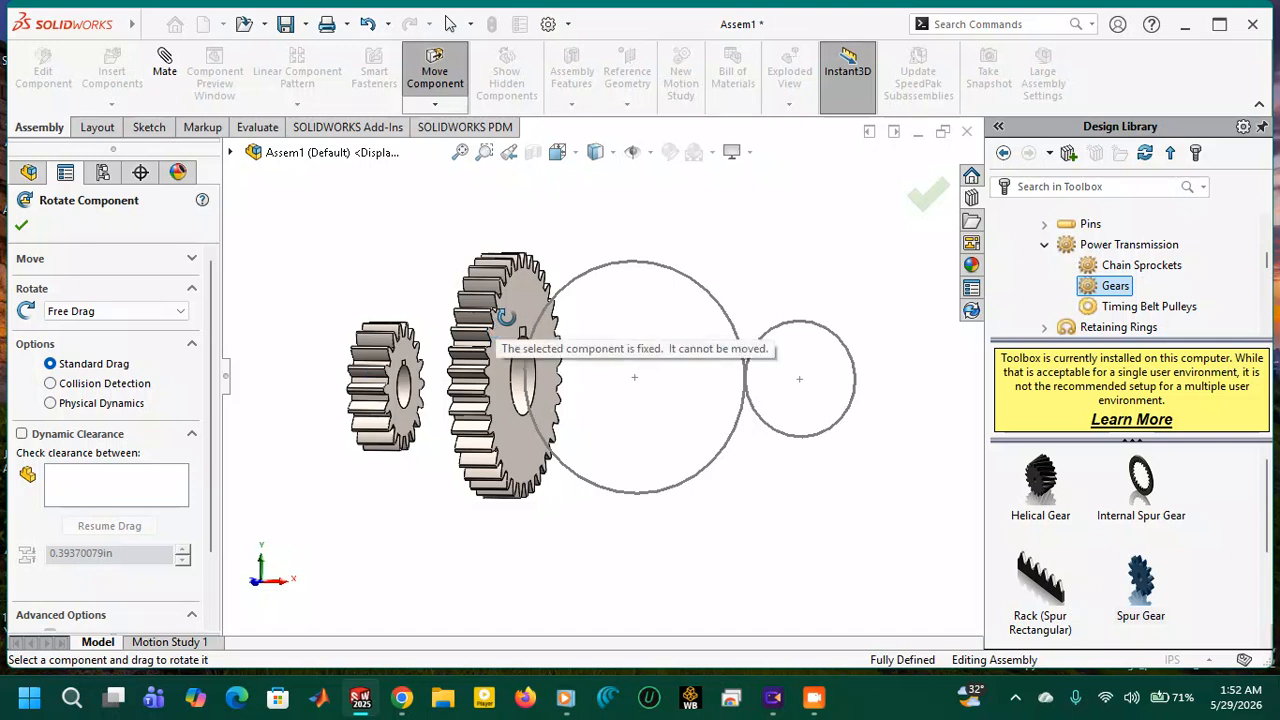
left_click(506, 315)
left_click(509, 312)
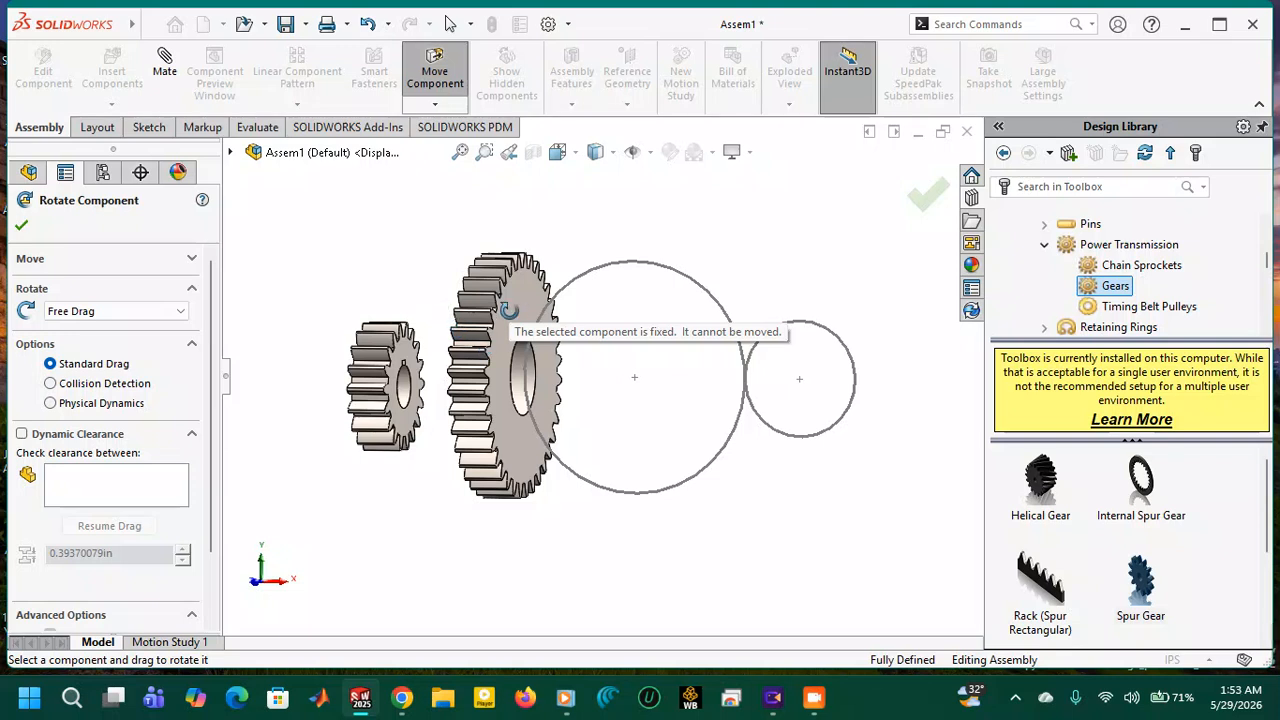
left_click_drag(416, 356, 348, 398)
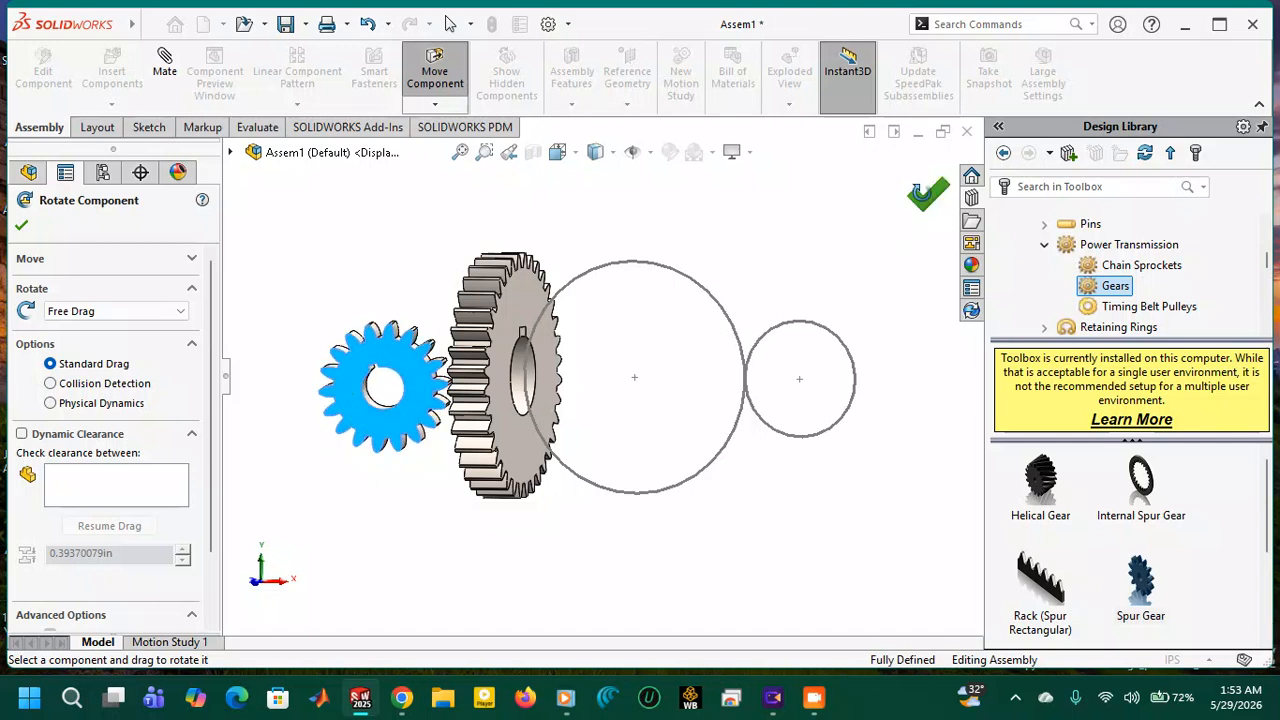
left_click(926, 192)
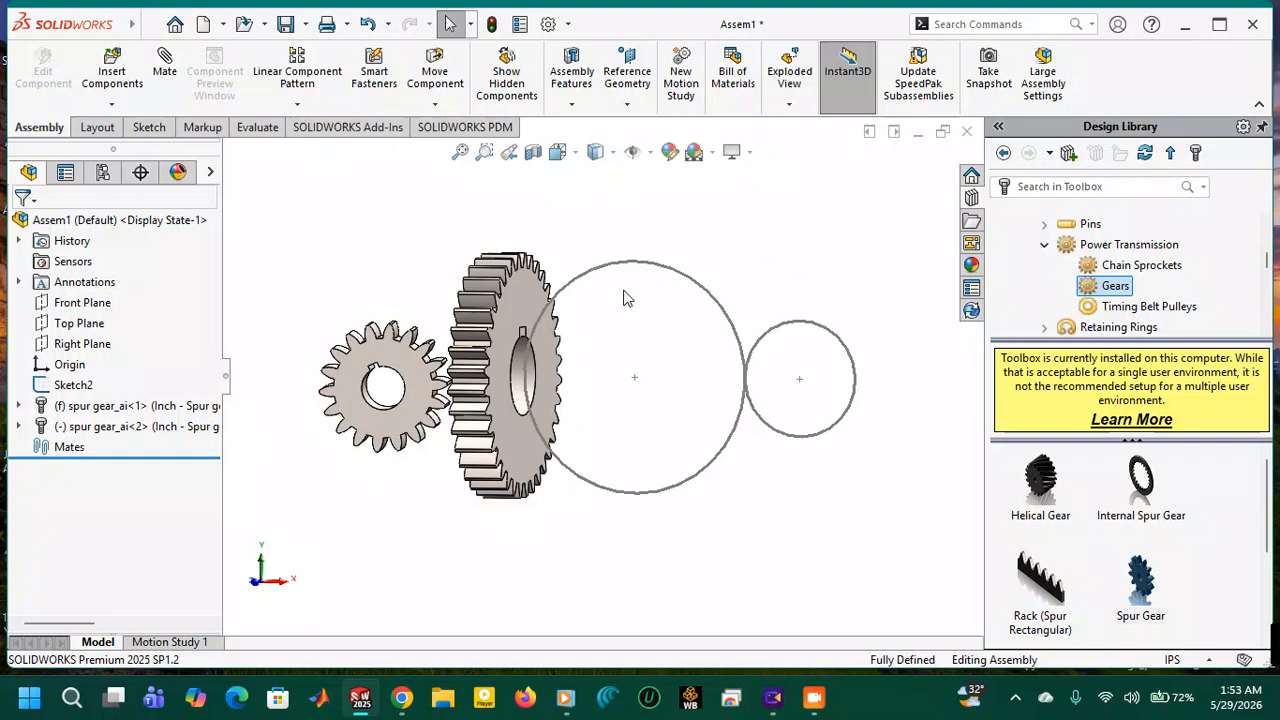
Float the fixed 36-tooth spur gear so it is free to move in the assembly.
left_click(540, 293)
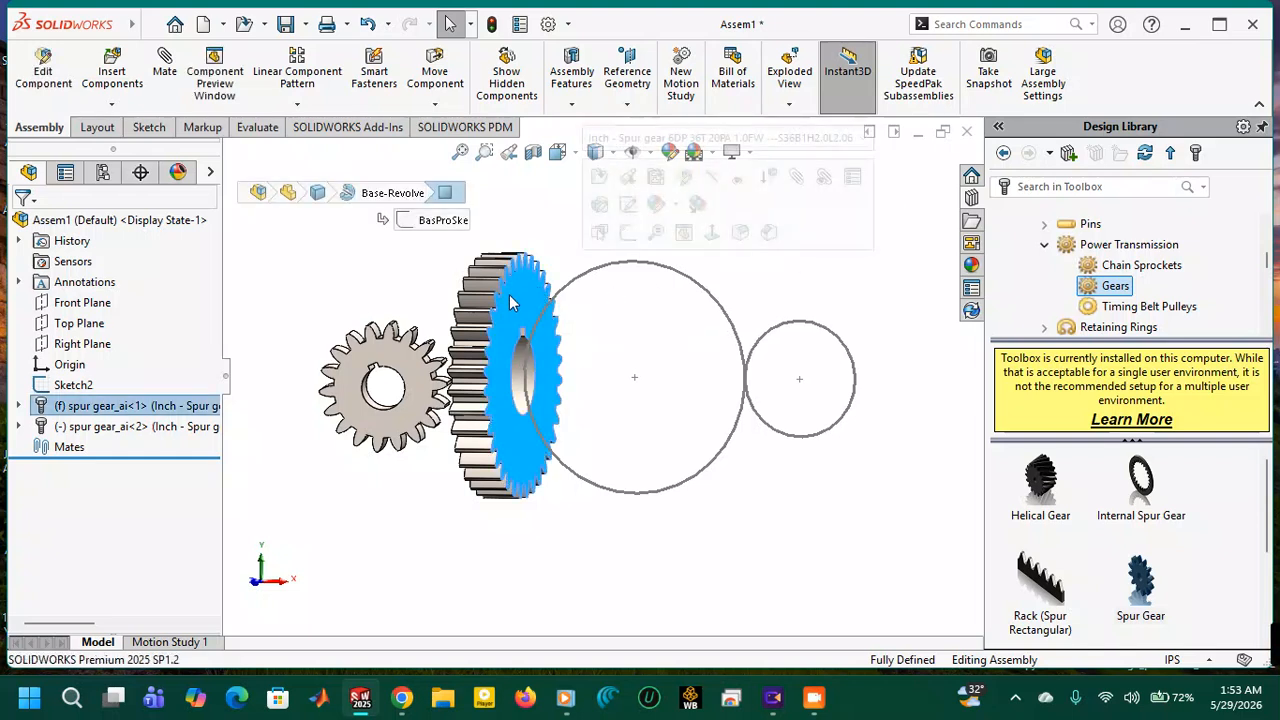
right_click(510, 300)
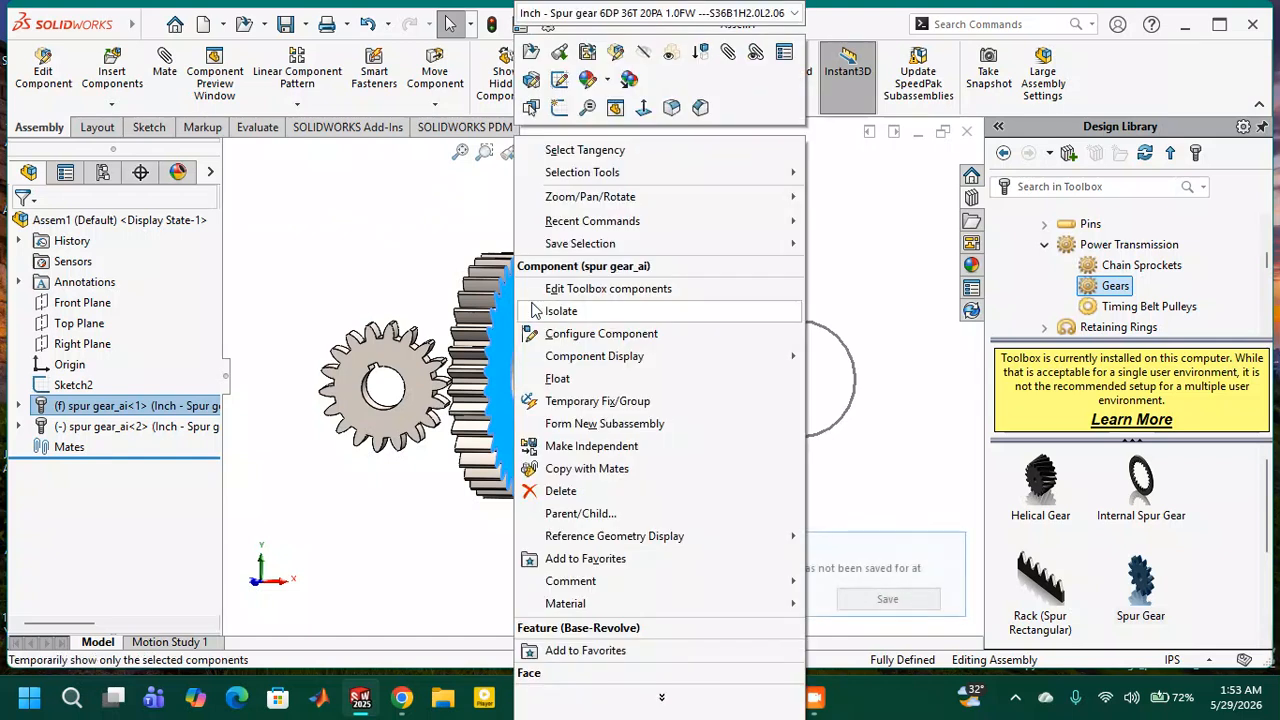
left_click(559, 379)
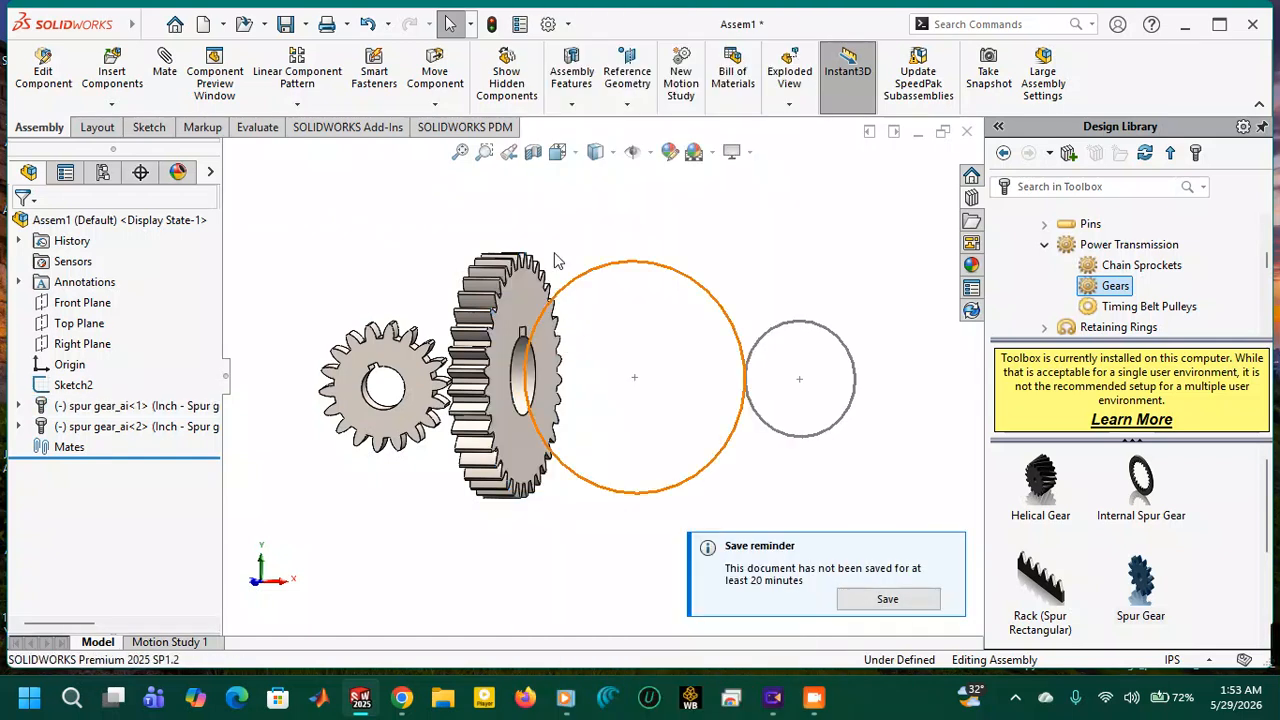
Freely rotate the 36-tooth gear with Rotate Component until its face is roughly parallel to the layout circles' plane.
left_click(434, 103)
left_click(474, 150)
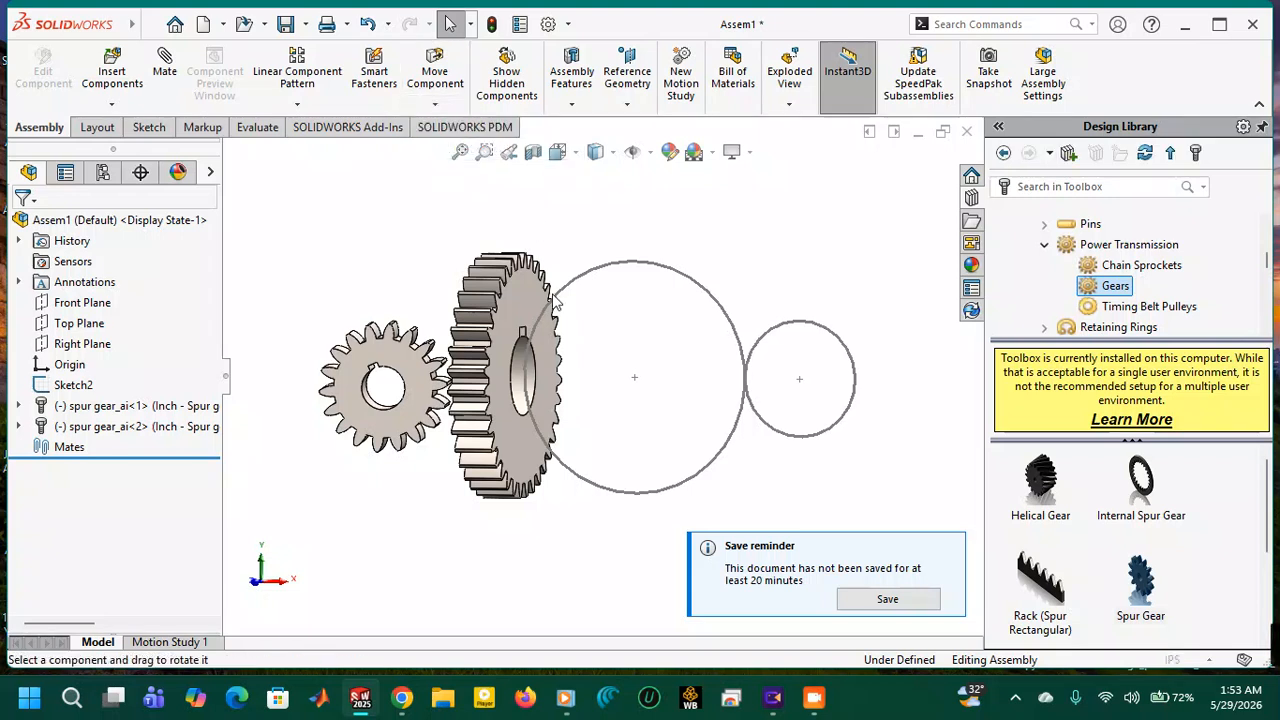
left_click_drag(517, 280, 462, 313)
left_click_drag(397, 279, 419, 246)
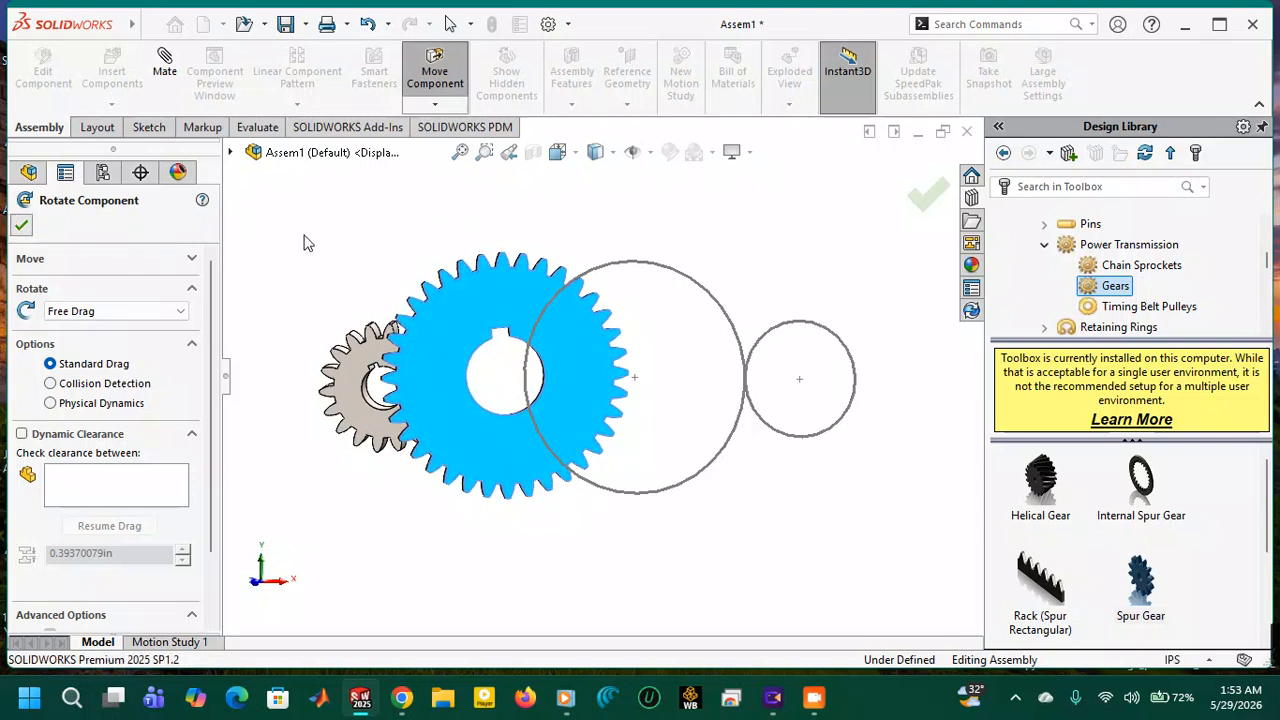
key("Escape")
mouse_move(314, 240)
middle_mouse_down()
mouse_move(459, 252)
mouse_move(348, 260)
mouse_move(606, 286)
mouse_move(585, 293)
middle_mouse_up()
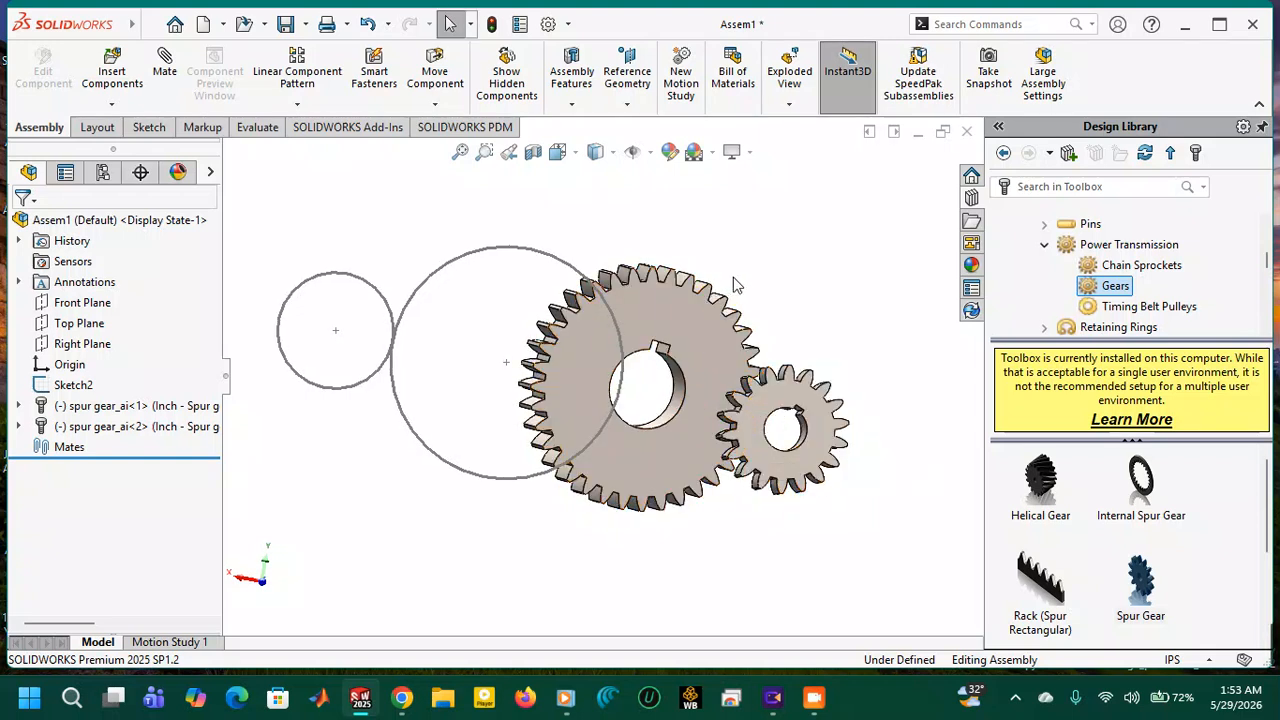
mouse_move(806, 284)
middle_mouse_down()
mouse_move(557, 294)
mouse_move(538, 312)
mouse_move(537, 350)
middle_mouse_up()
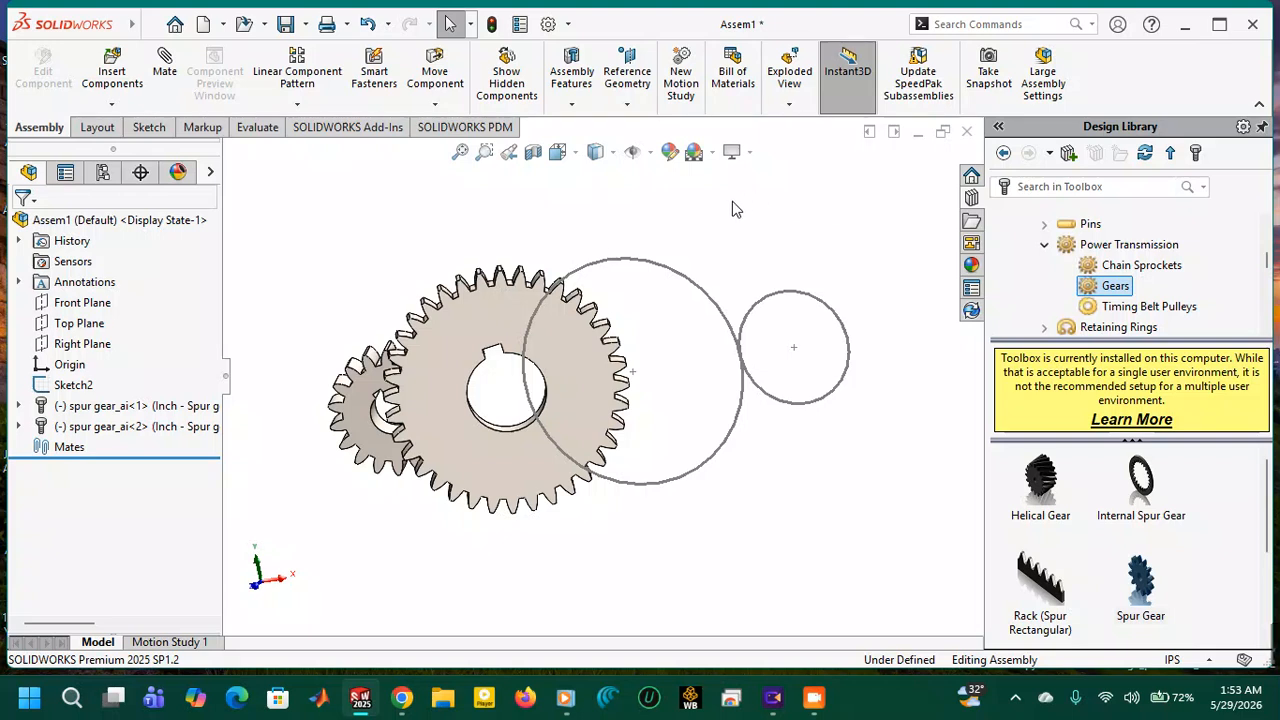
left_click(435, 107)
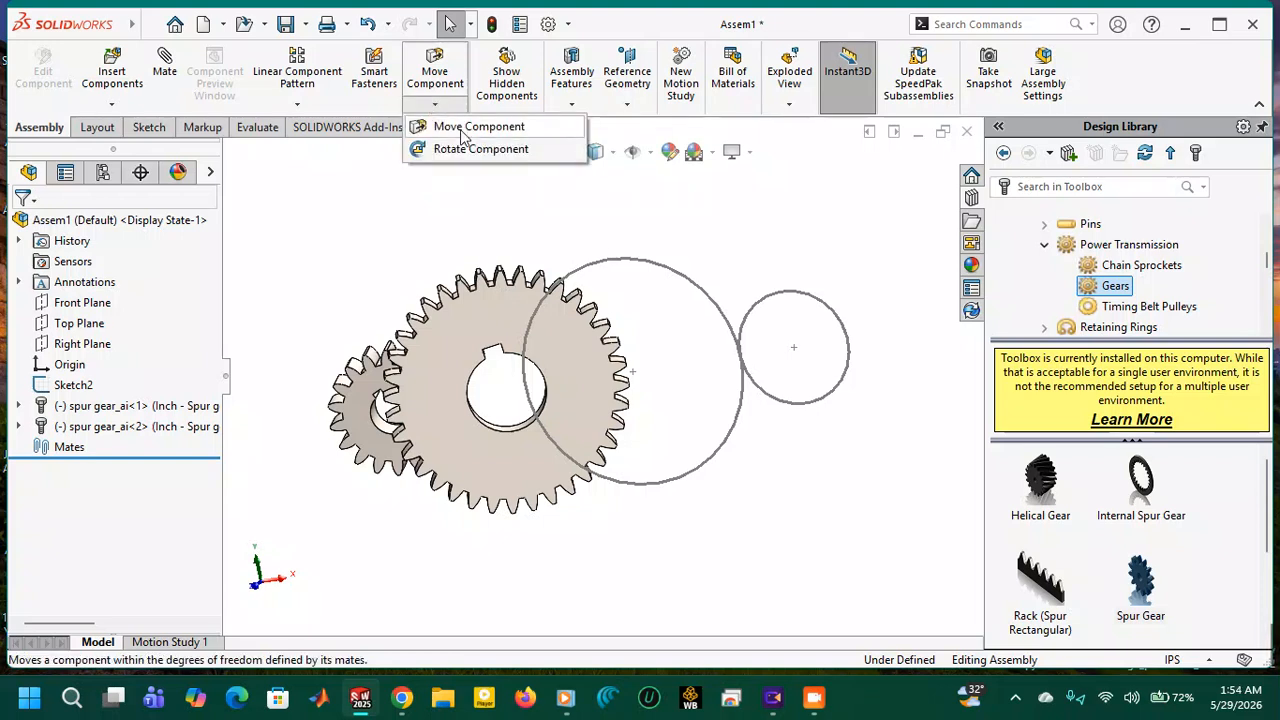
left_click(463, 130)
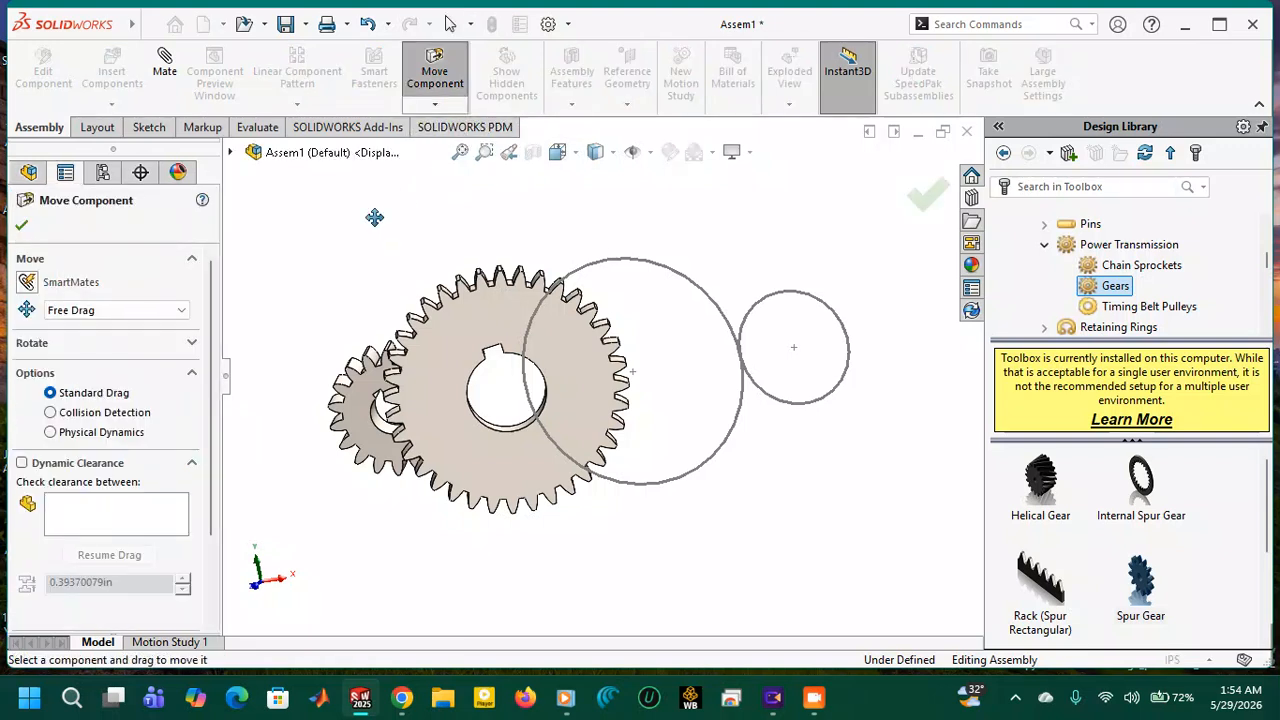
middle_click_drag(375, 217, 401, 225)
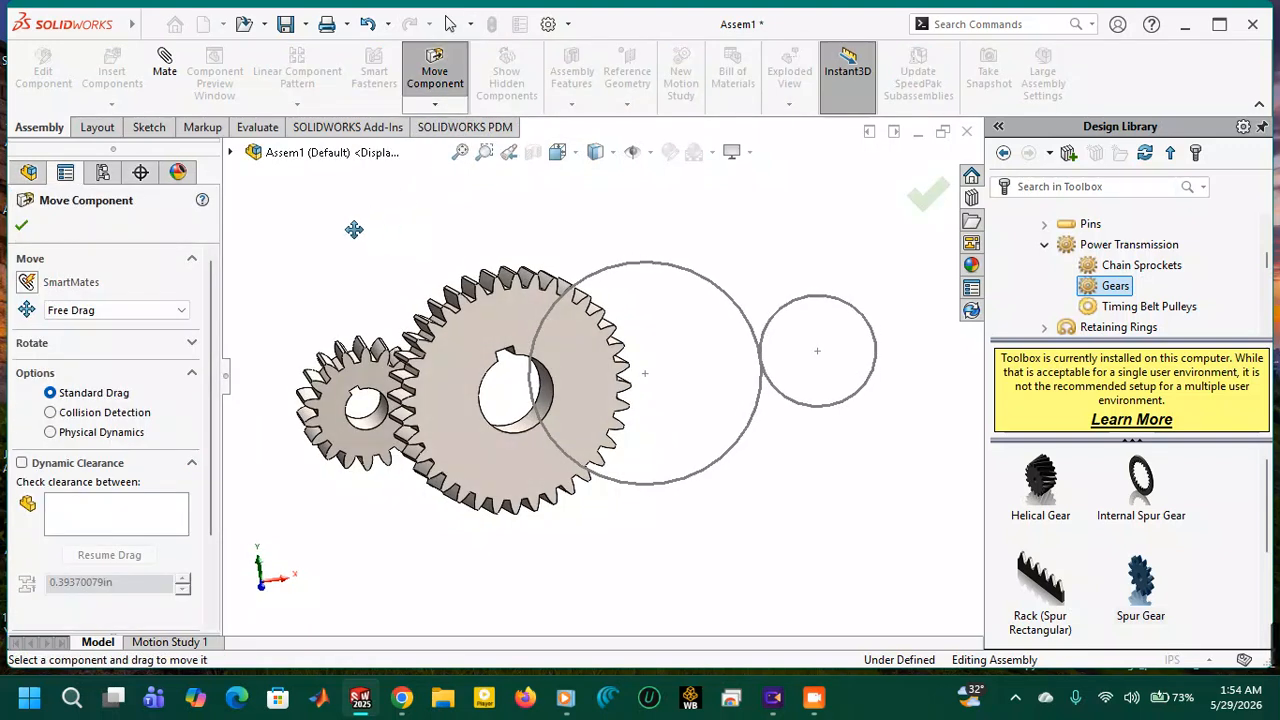
left_click(460, 341)
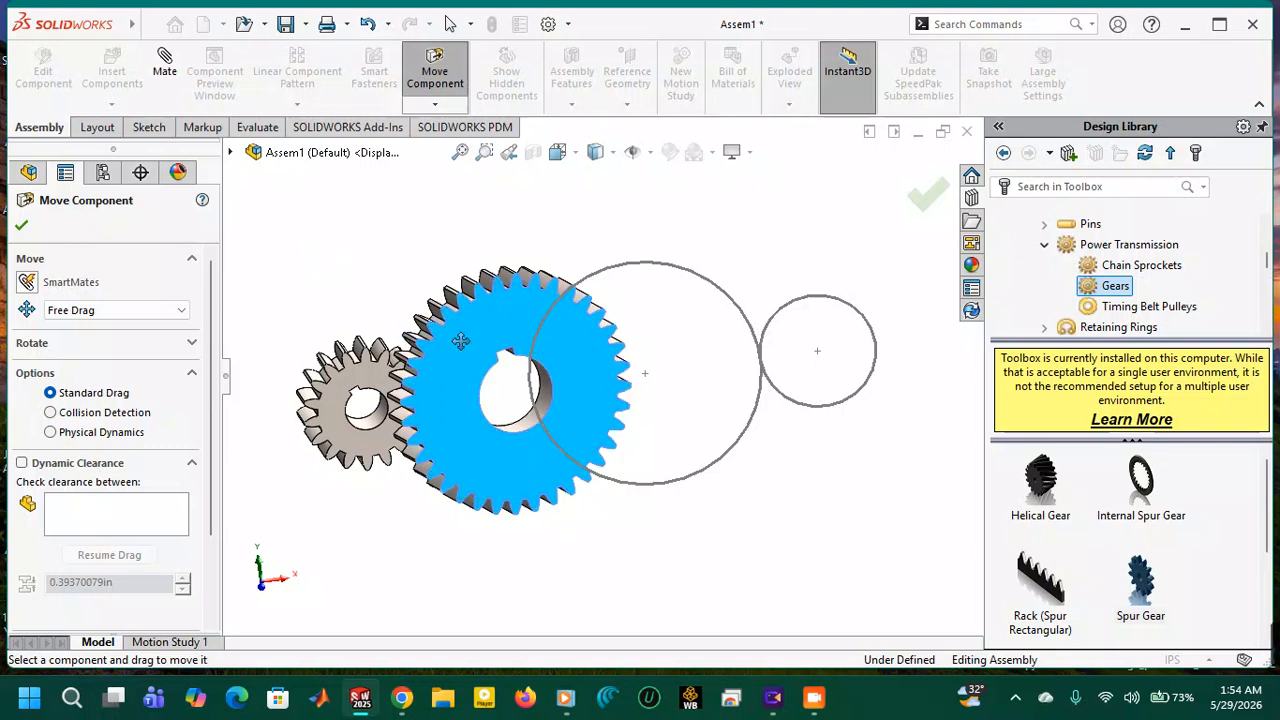
left_click(230, 152)
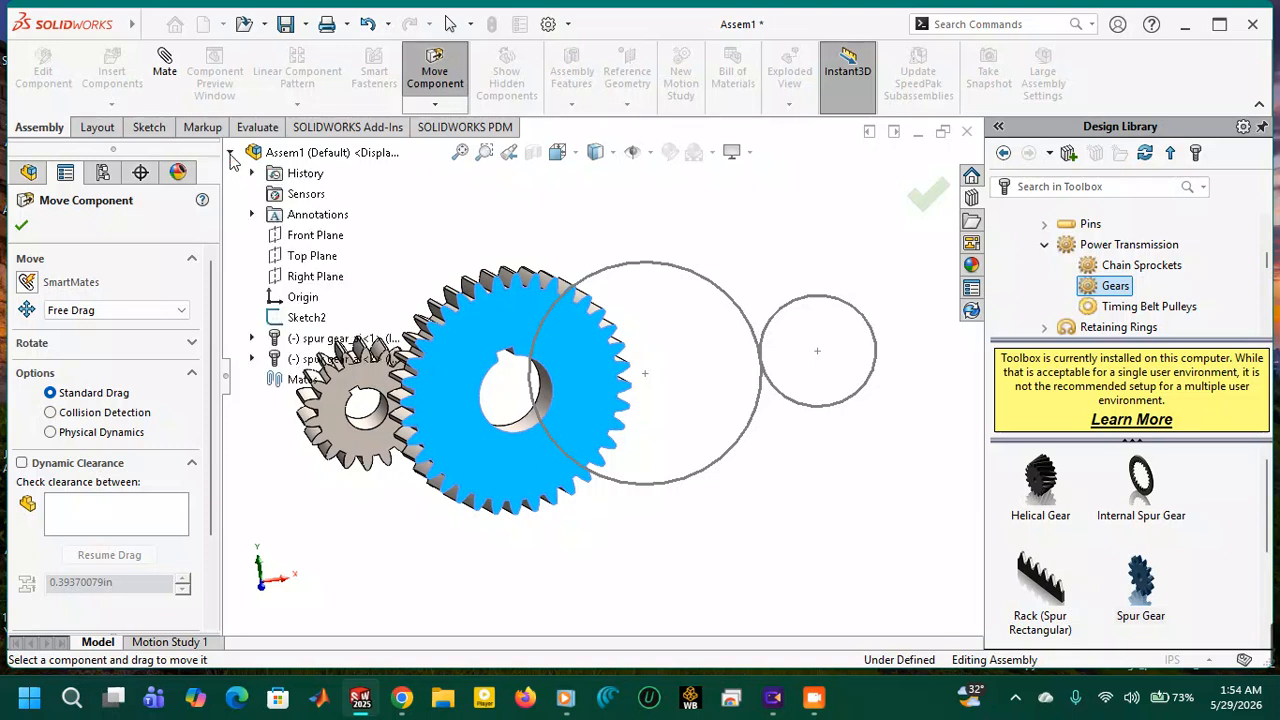
left_click(318, 237)
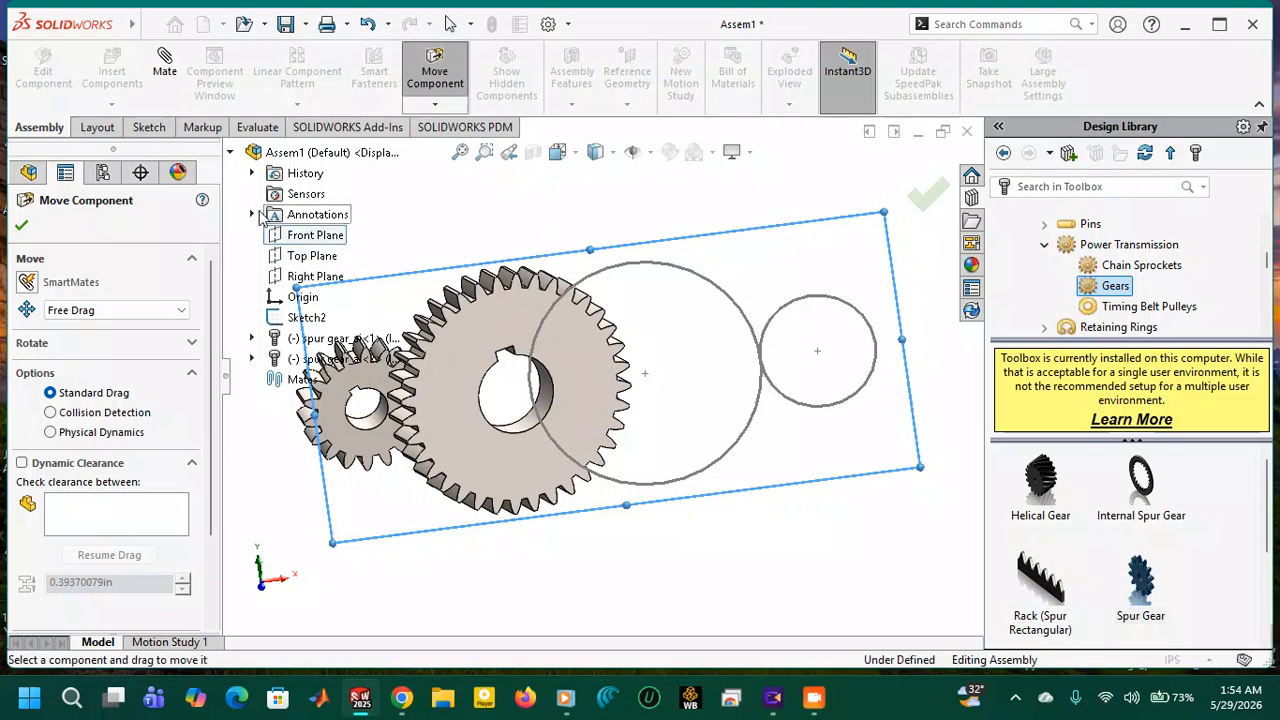
key("Escape")
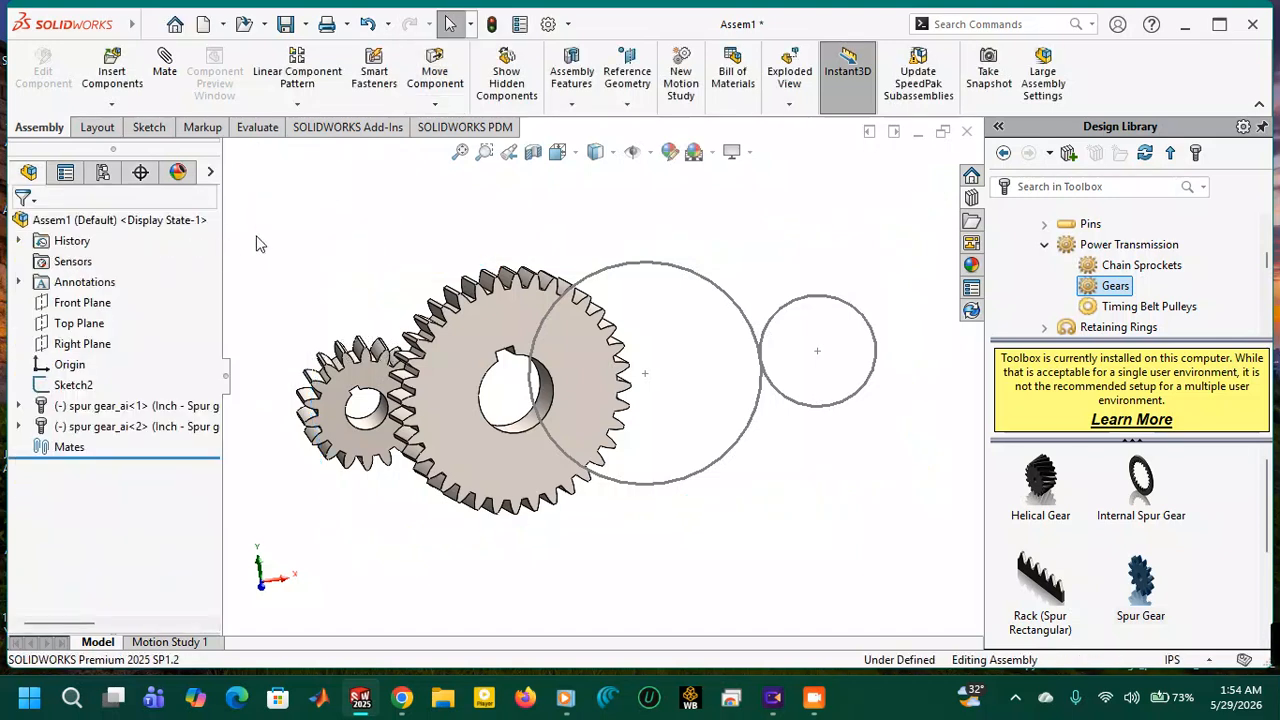
Add a coincident mate between the 36-tooth gear's flat side face and the assembly's Front Plane.
middle_click_drag(323, 233, 371, 252)
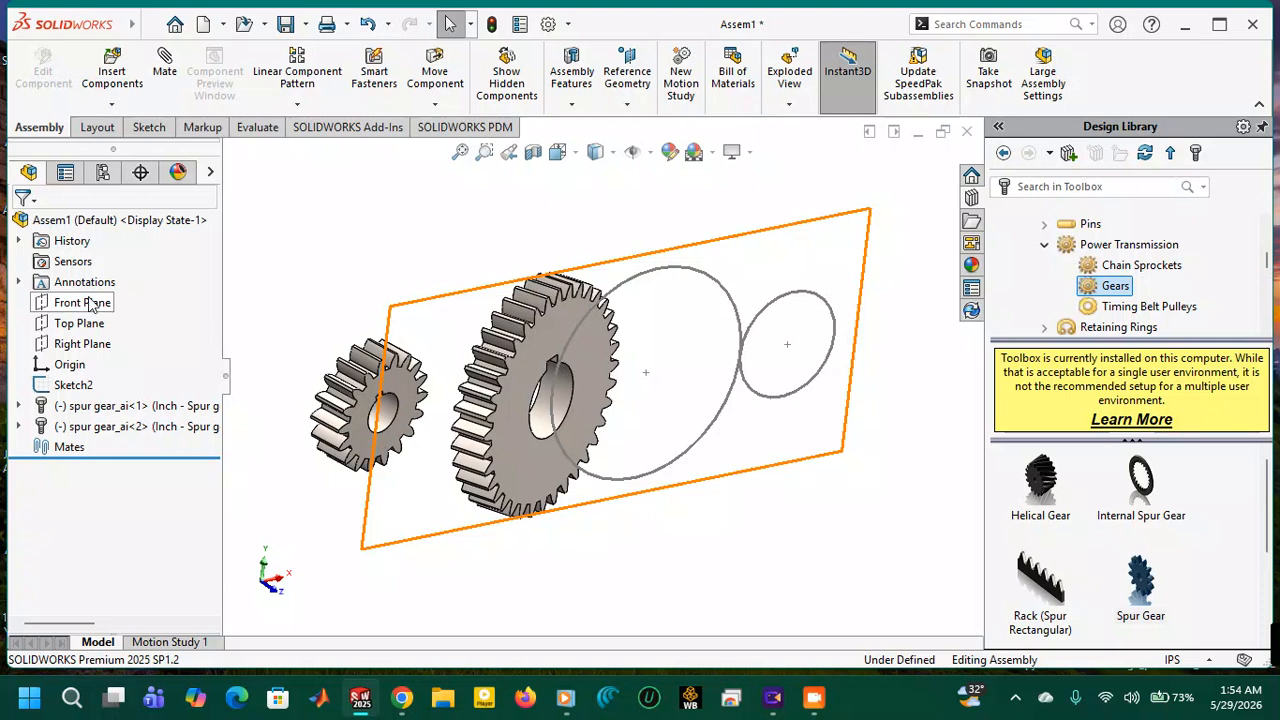
left_click(164, 64)
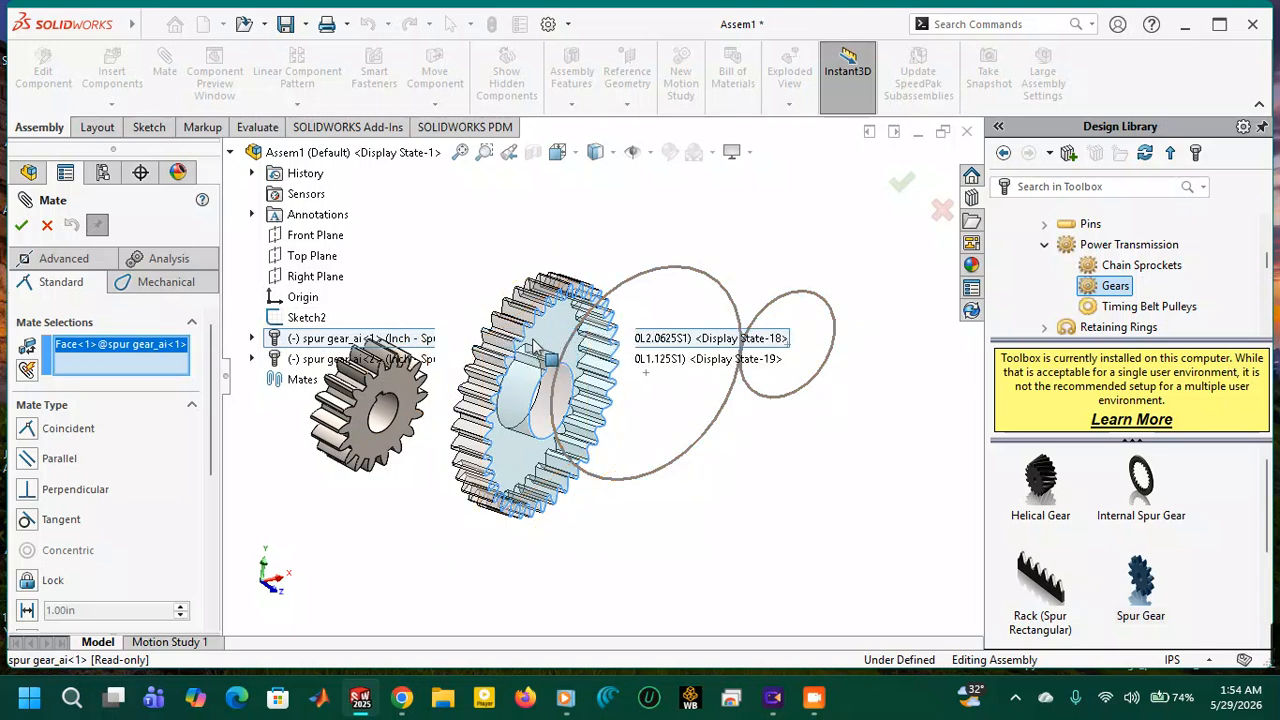
left_click(322, 240)
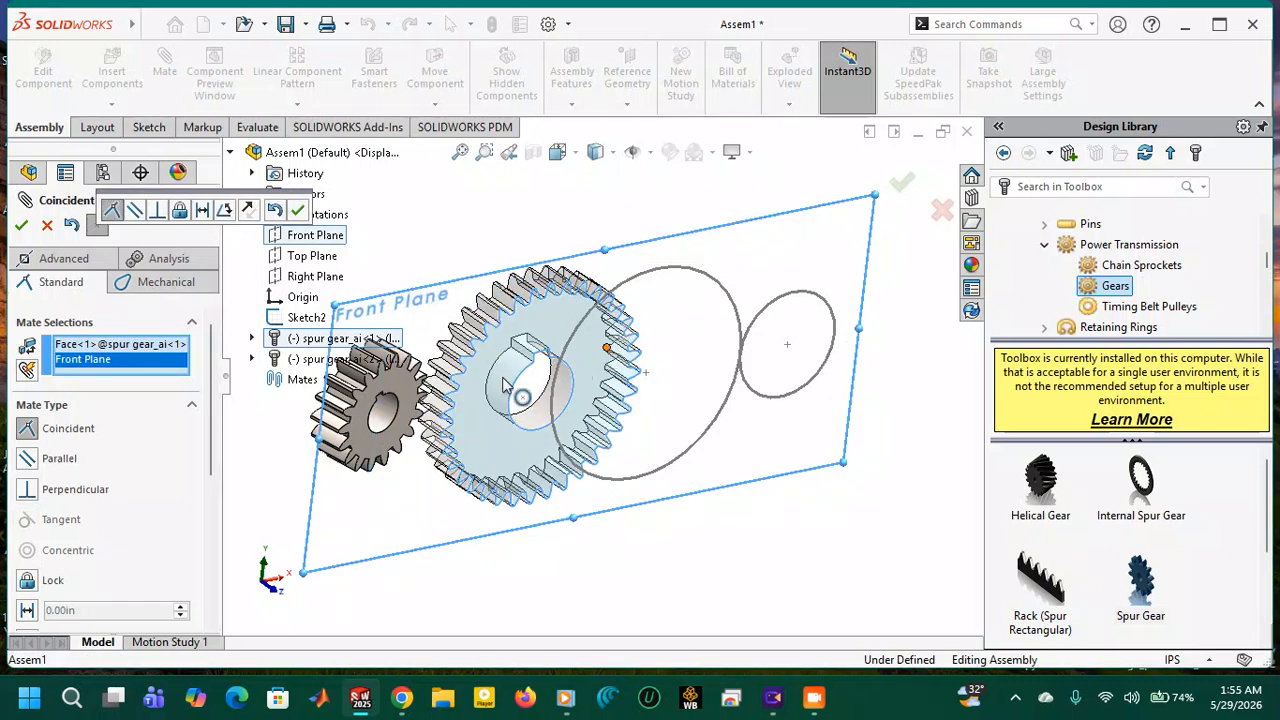
left_click(21, 225)
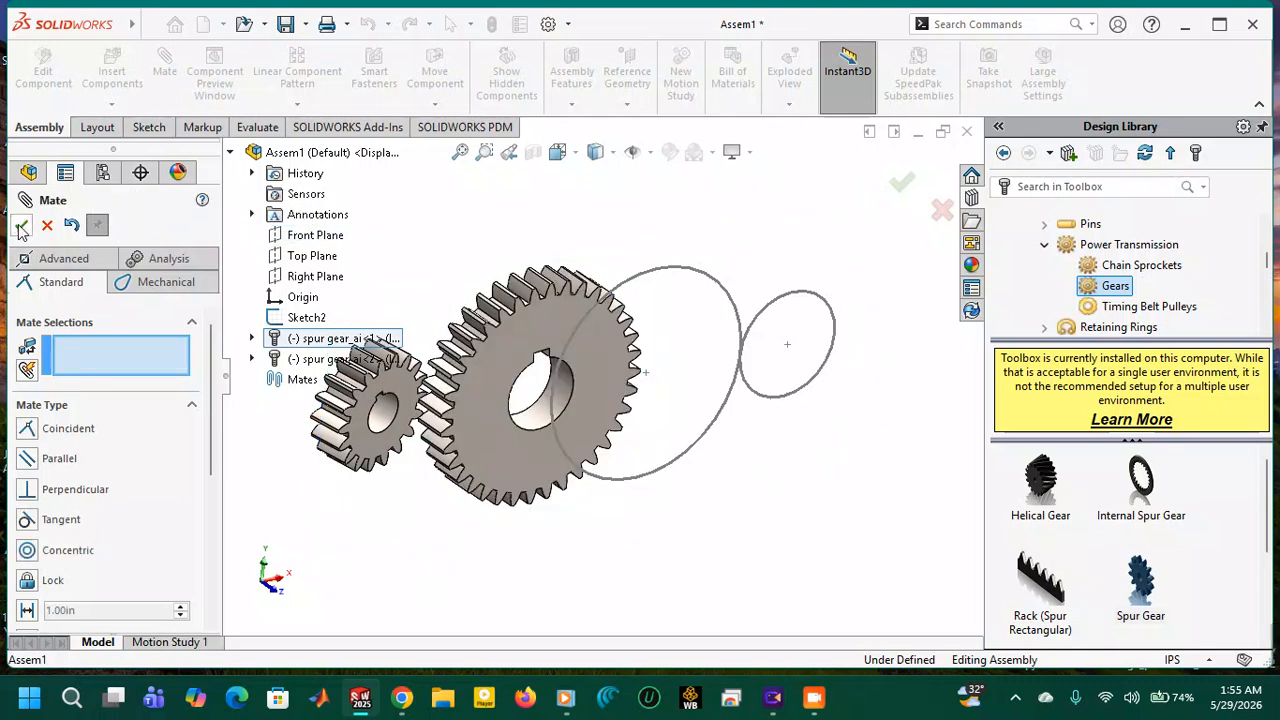
left_click(19, 225)
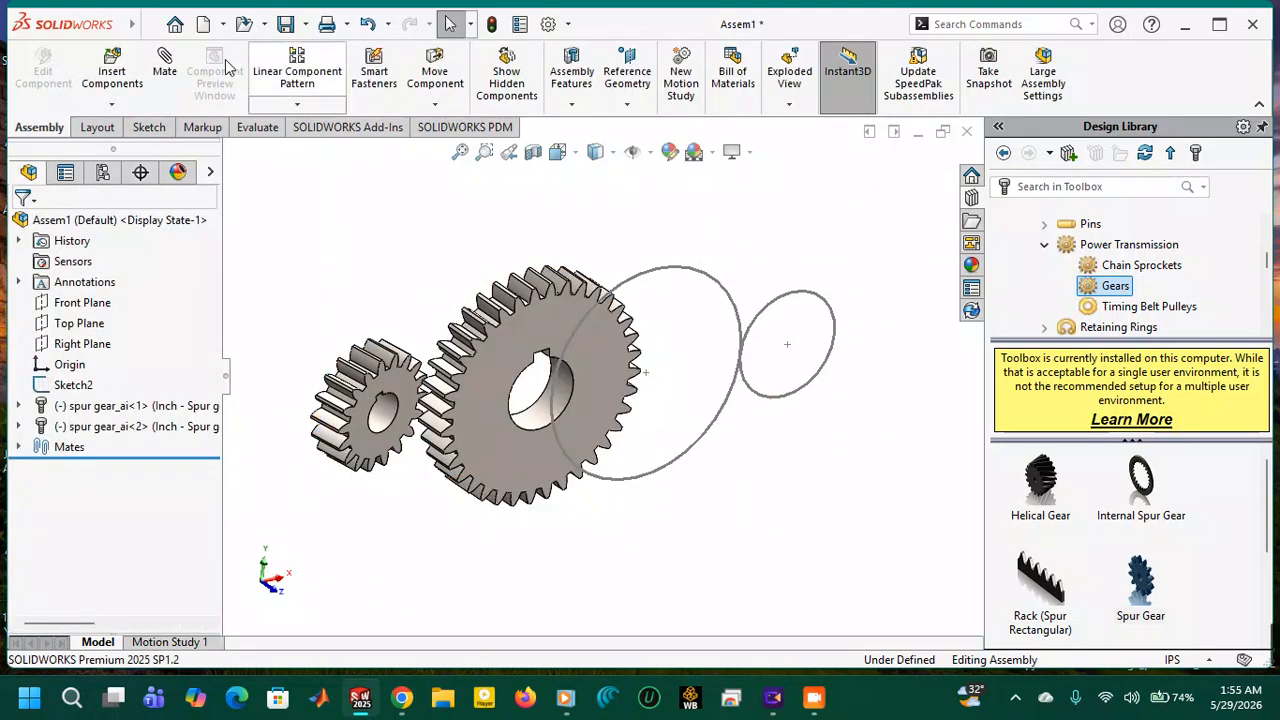
Add a coincident mate between the 18-tooth gear's flat side face and the assembly's Front Plane.
left_click(165, 62)
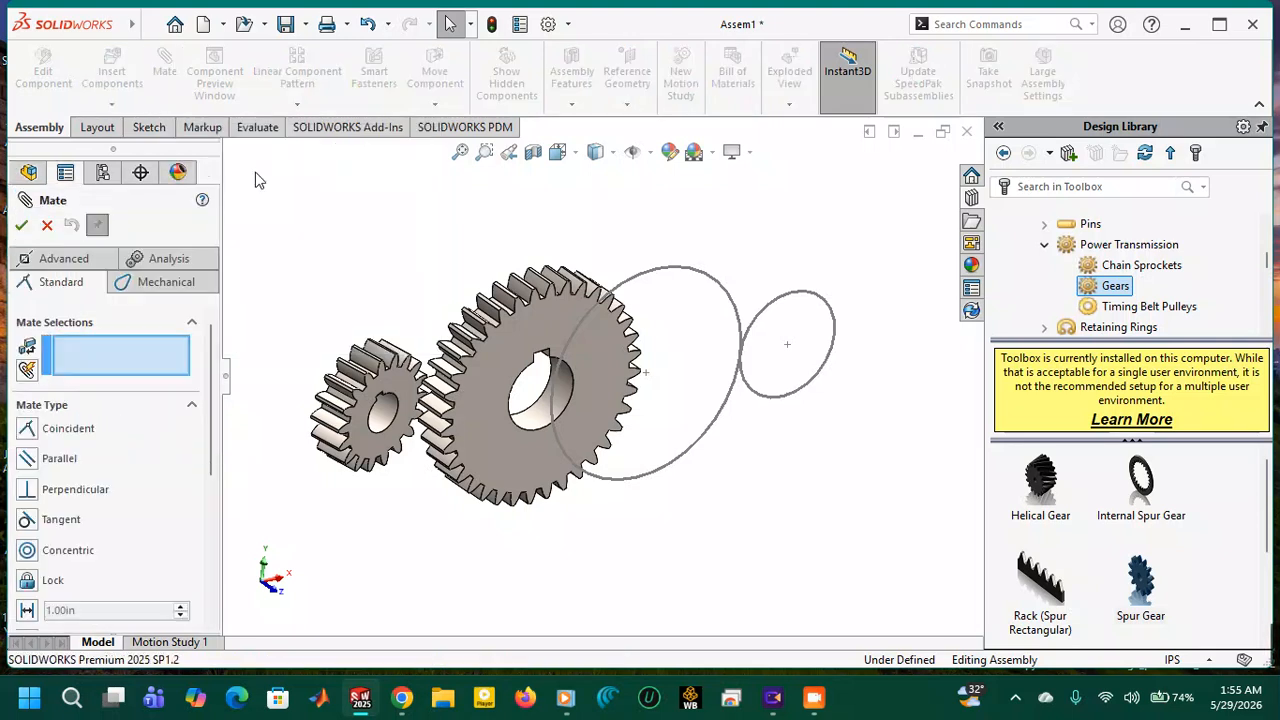
left_click(414, 389)
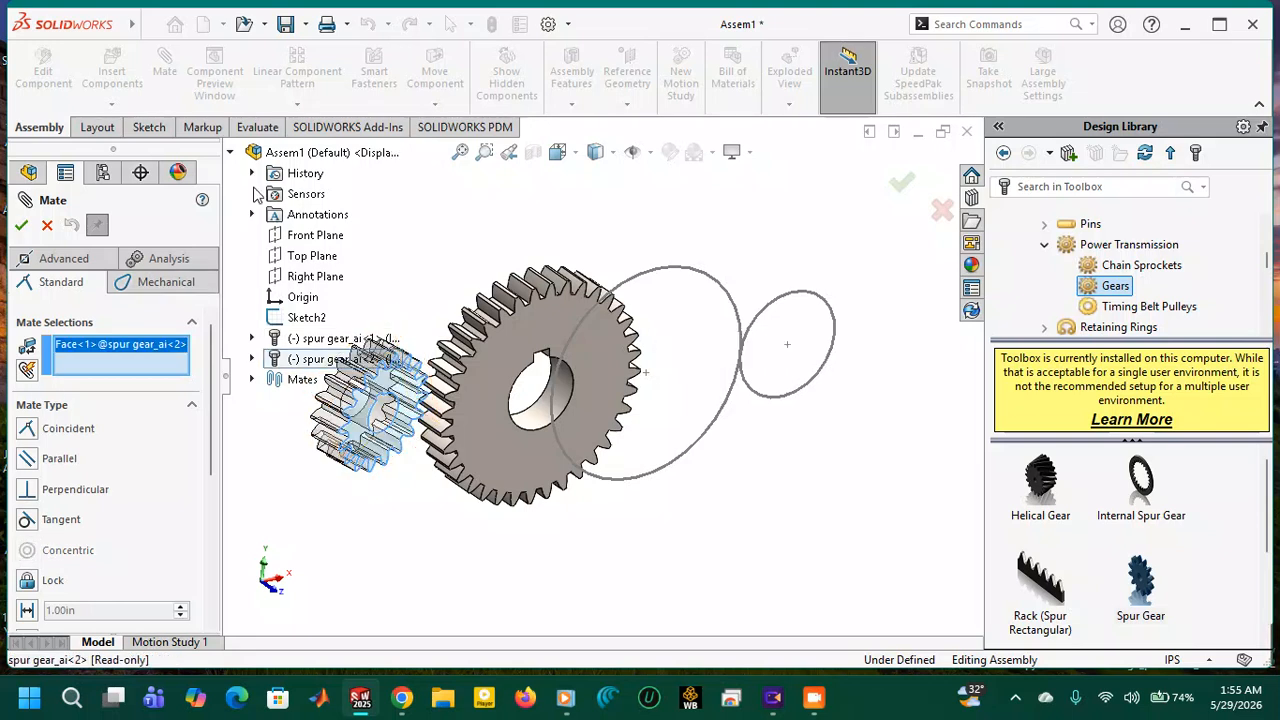
left_click(329, 235)
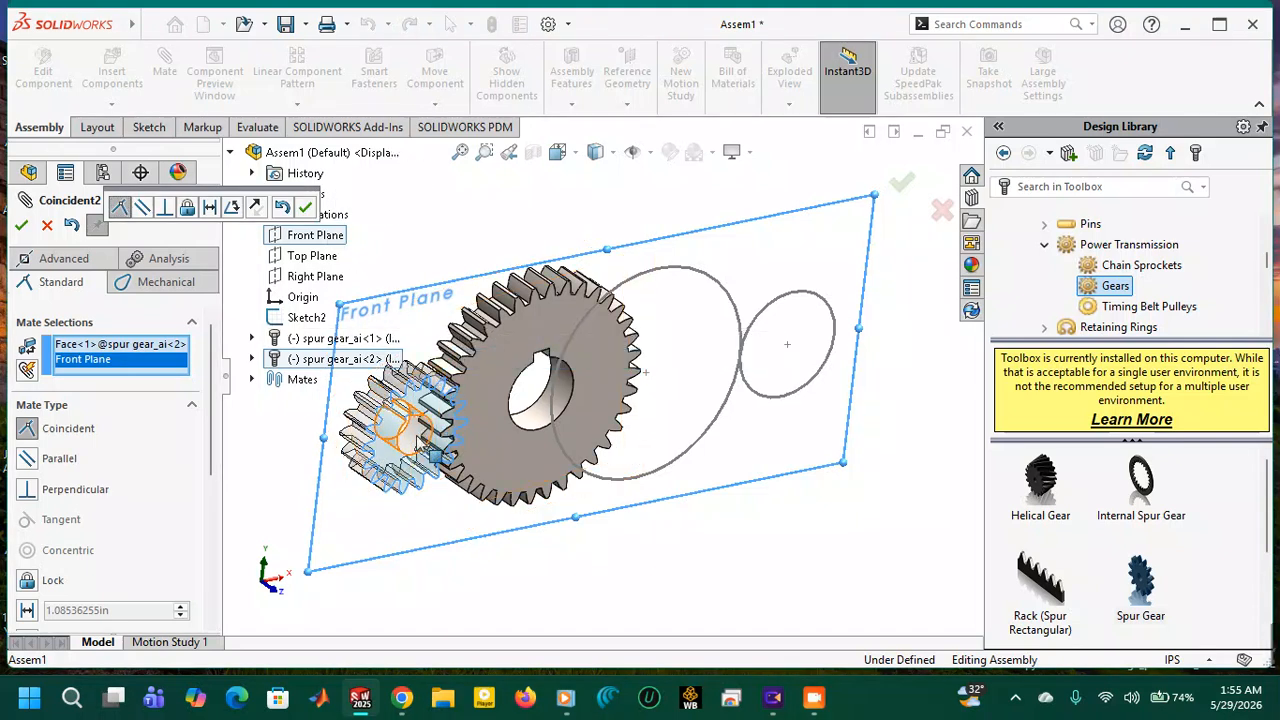
left_click(19, 225)
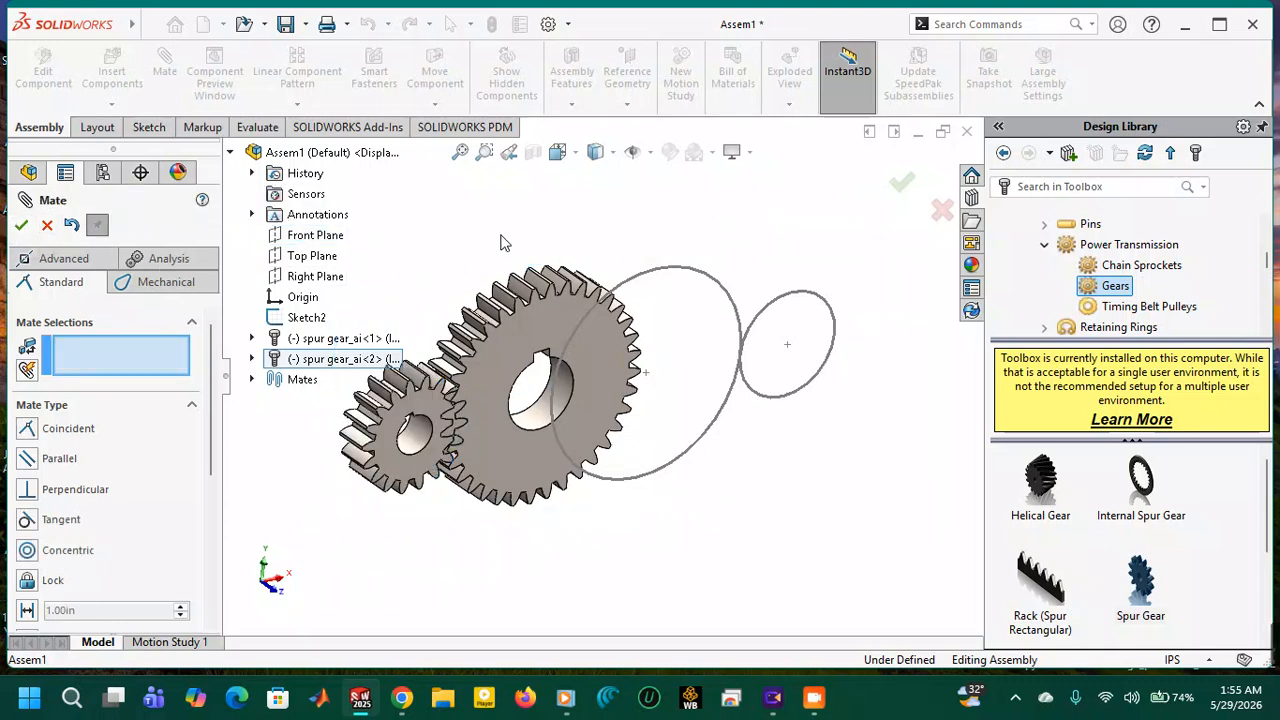
left_click(21, 226)
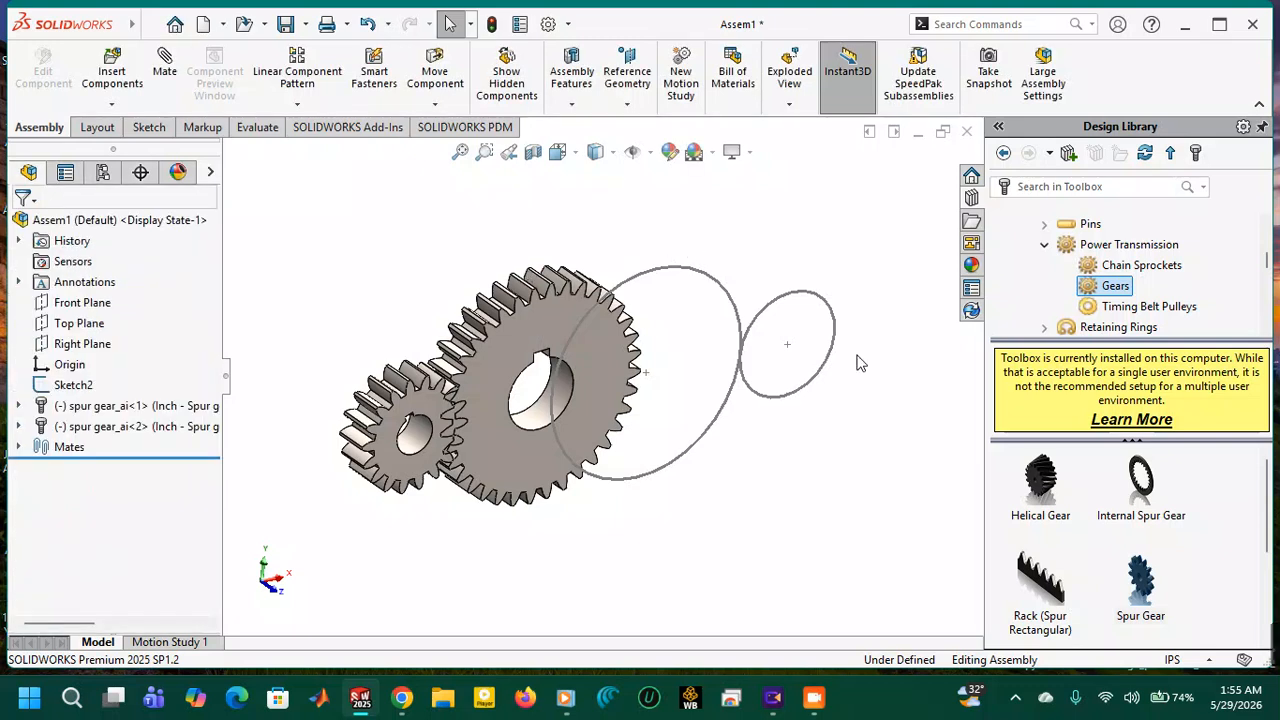
Mate the 36-tooth gear's bore edge concentric with the large layout circle.
mouse_move(794, 411)
middle_mouse_down()
mouse_move(764, 421)
mouse_move(851, 414)
mouse_move(580, 410)
mouse_move(740, 416)
middle_mouse_up()
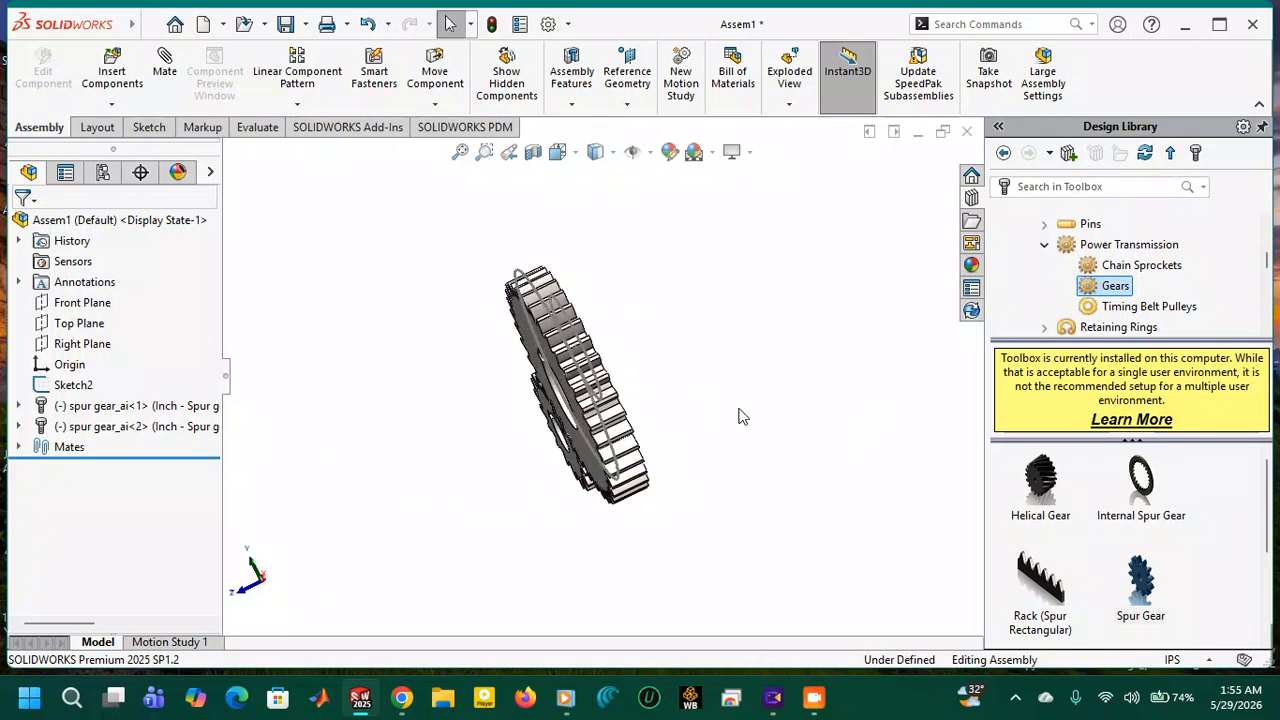
mouse_move(677, 329)
middle_mouse_down()
mouse_move(811, 337)
mouse_move(814, 320)
middle_mouse_up()
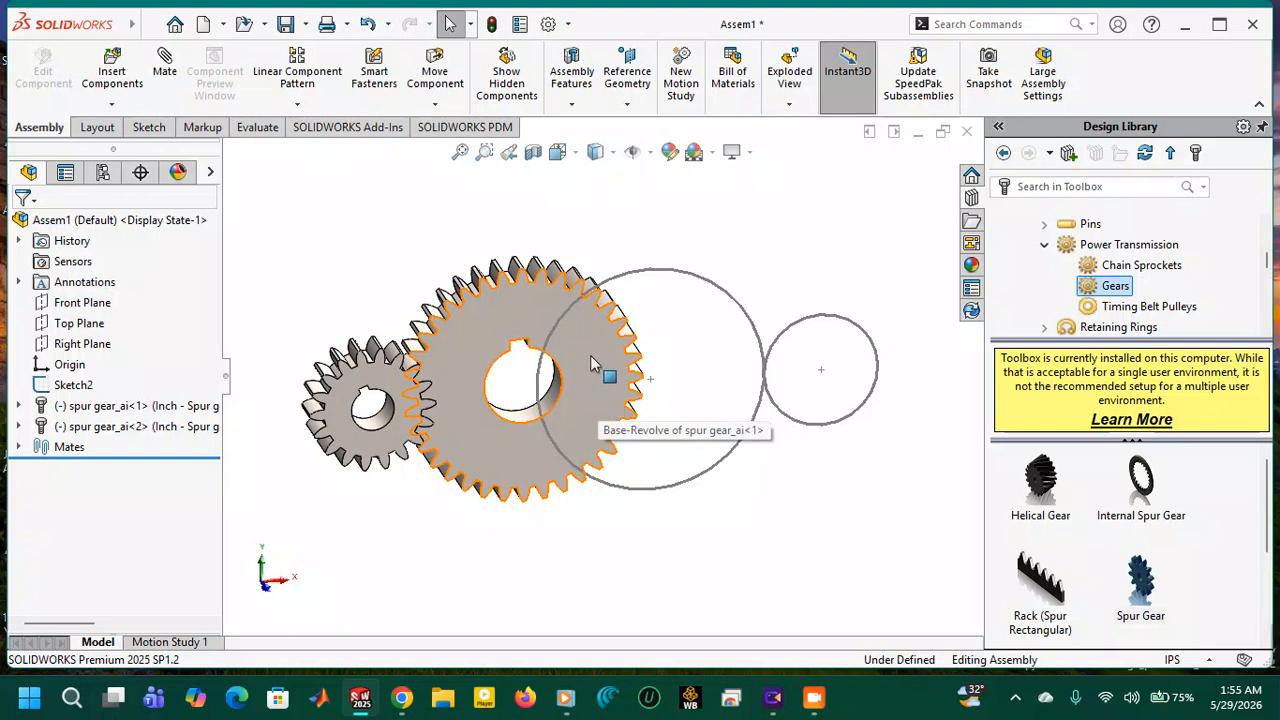
left_click(180, 72)
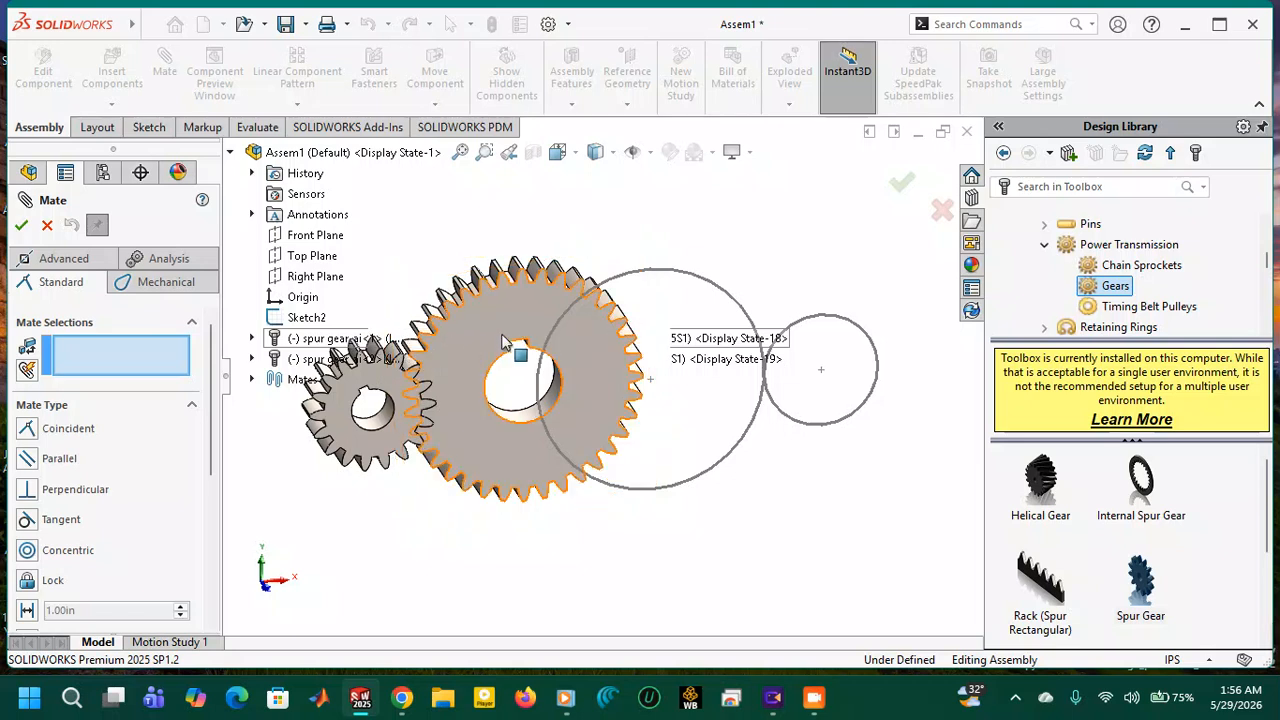
left_click(521, 424)
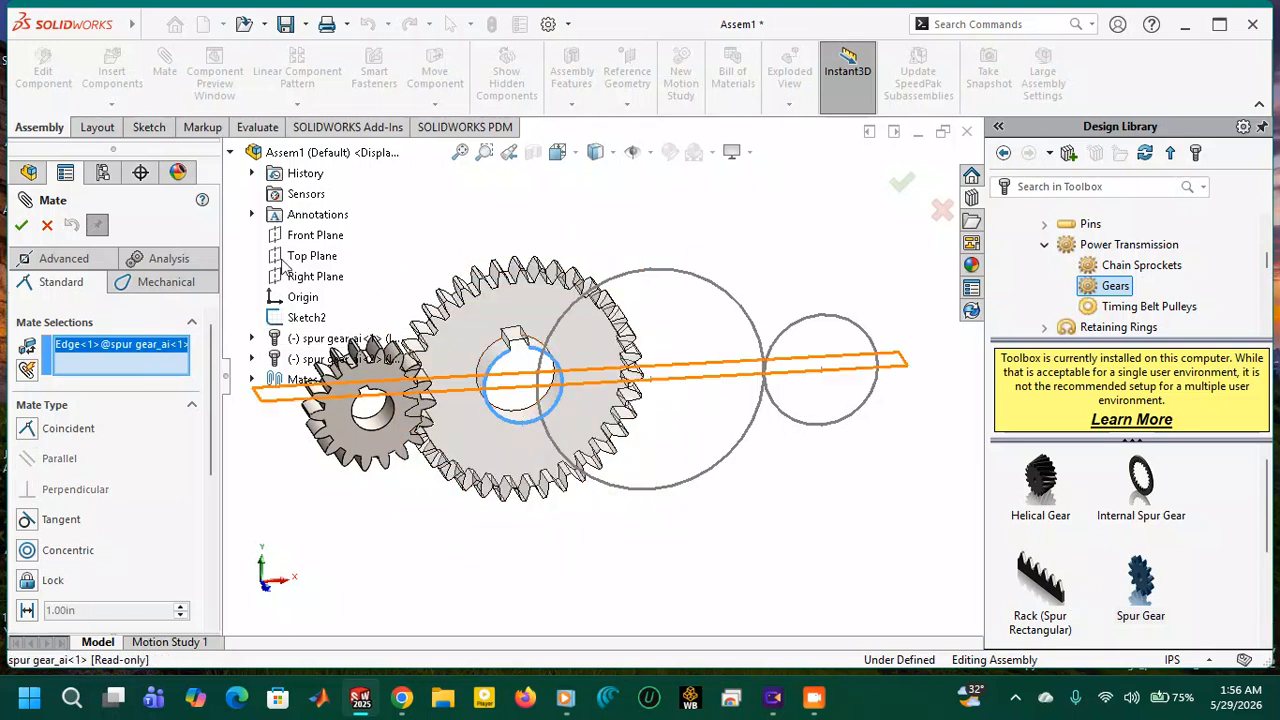
left_click(680, 280)
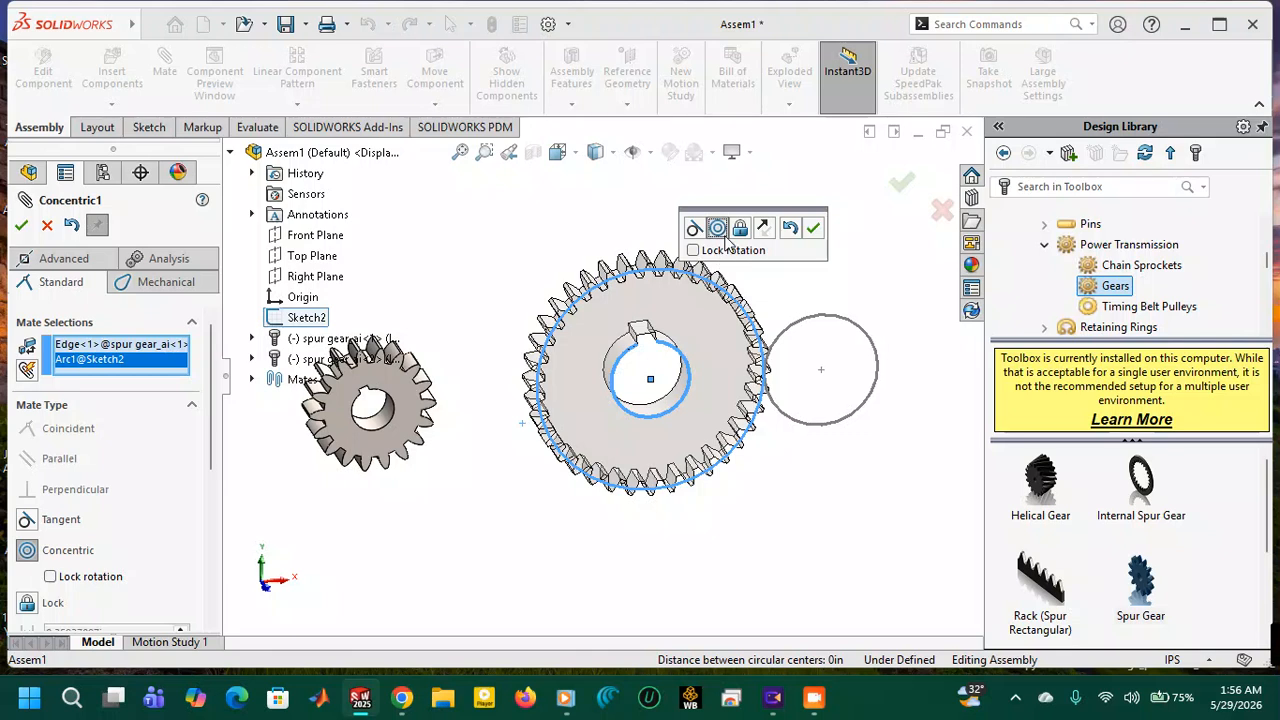
left_click(814, 232)
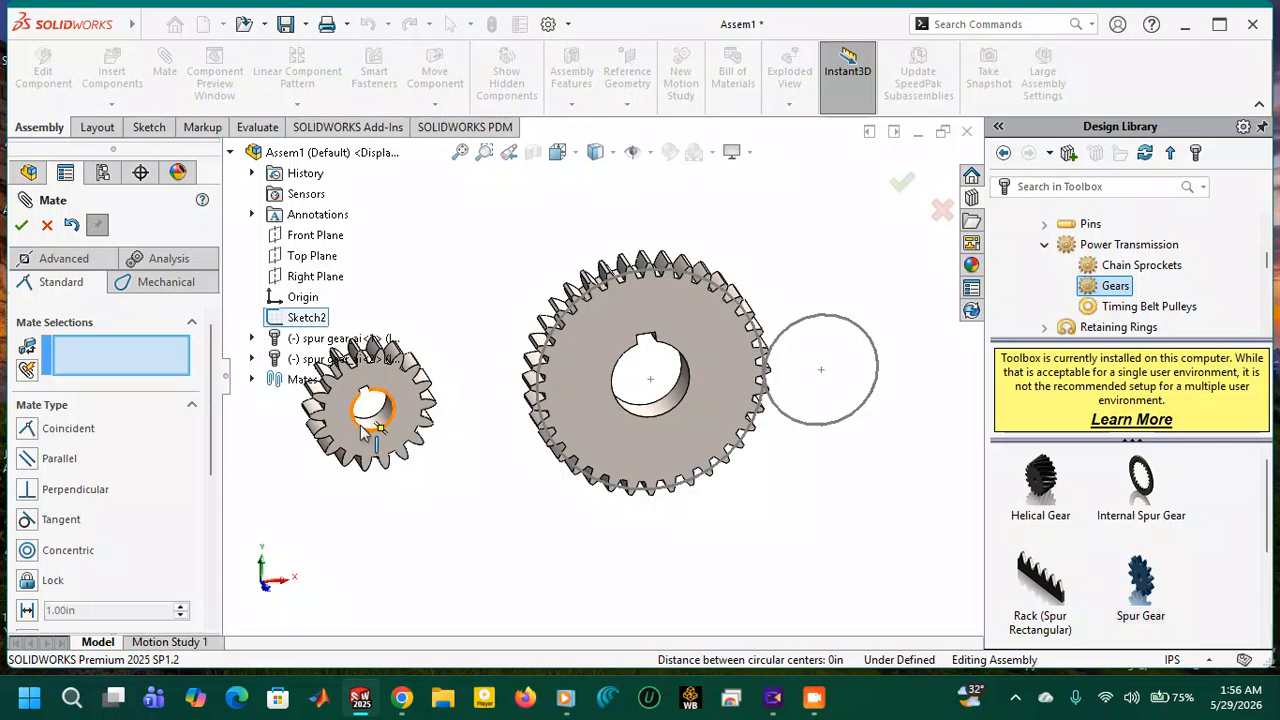
Mate the 18-tooth gear's bore edge concentric with the small layout circle and finish mating.
left_click(363, 428)
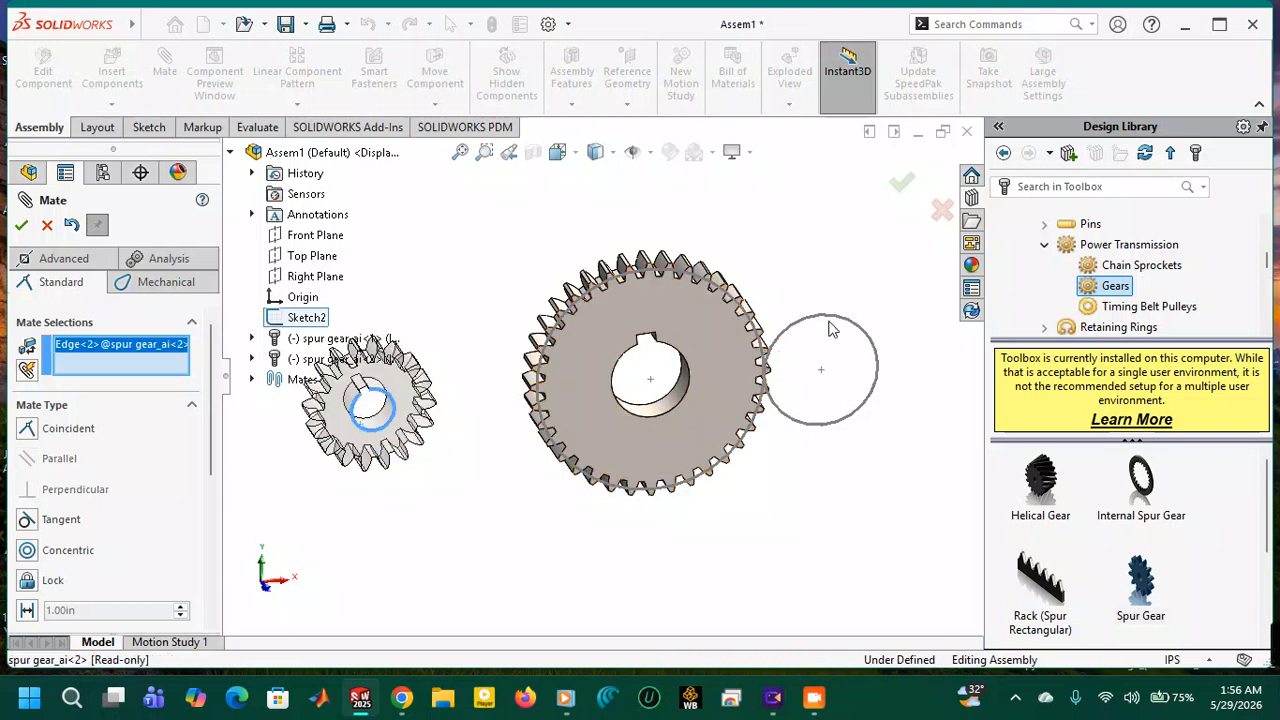
left_click(795, 417)
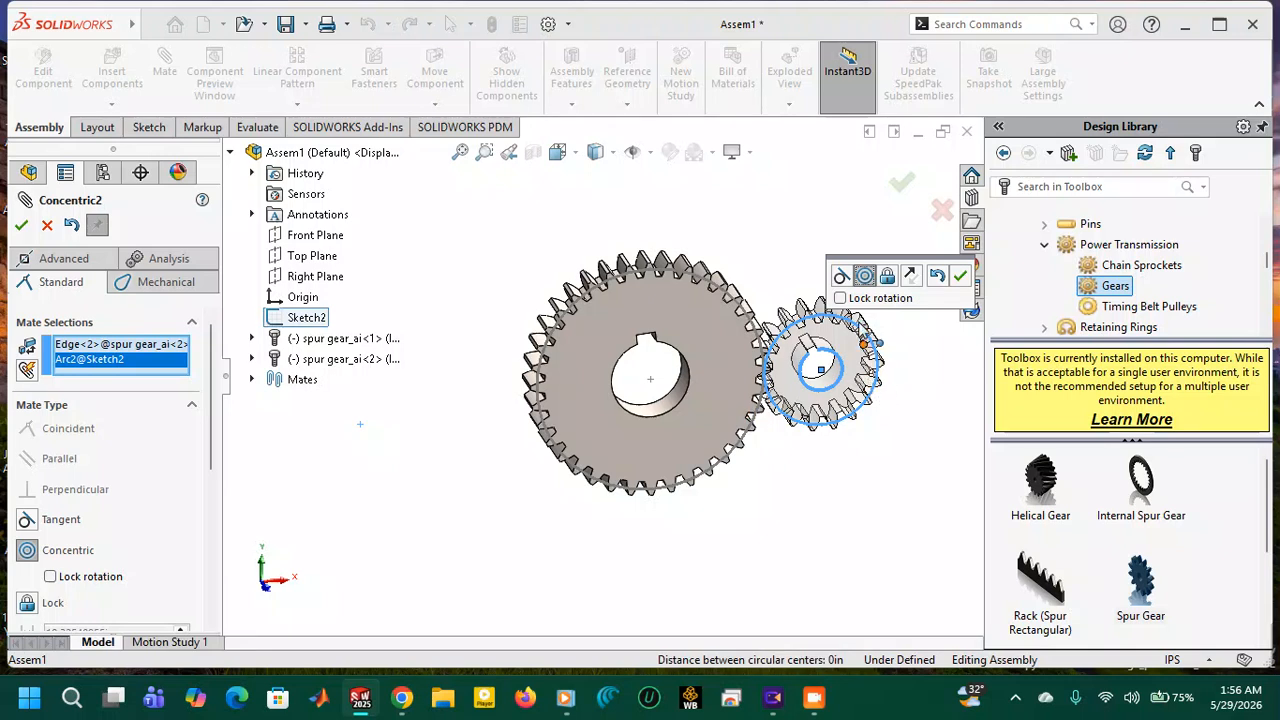
left_click(958, 276)
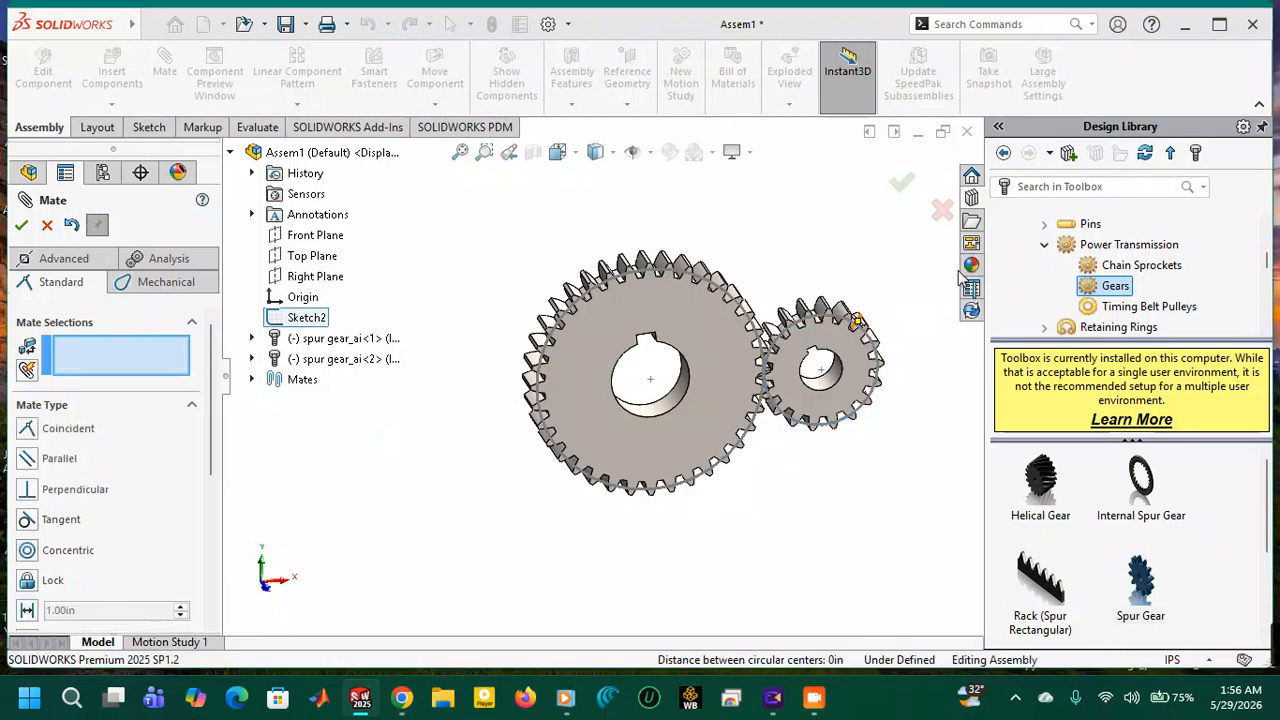
left_click(902, 181)
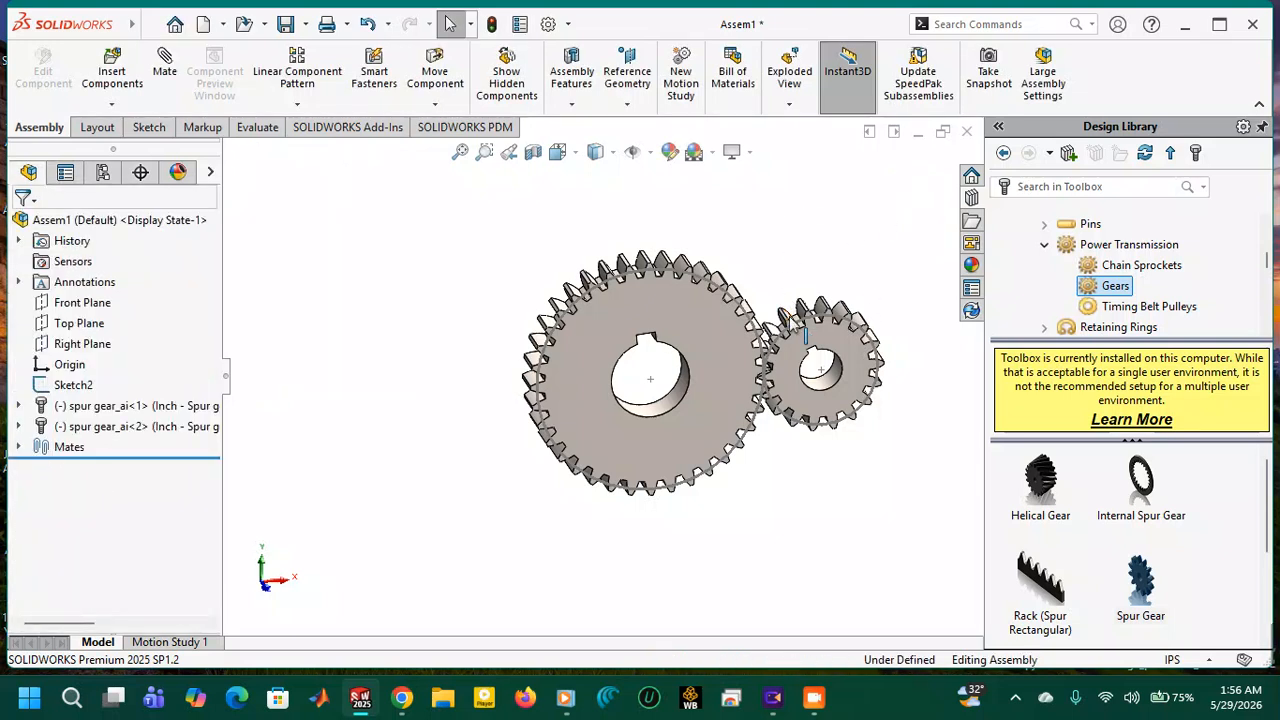
mouse_move(770, 236)
middle_mouse_down()
mouse_move(811, 426)
mouse_move(717, 239)
mouse_move(770, 250)
middle_mouse_up()
left_click(772, 252)
middle_click_drag(471, 429, 443, 346)
key("Escape")
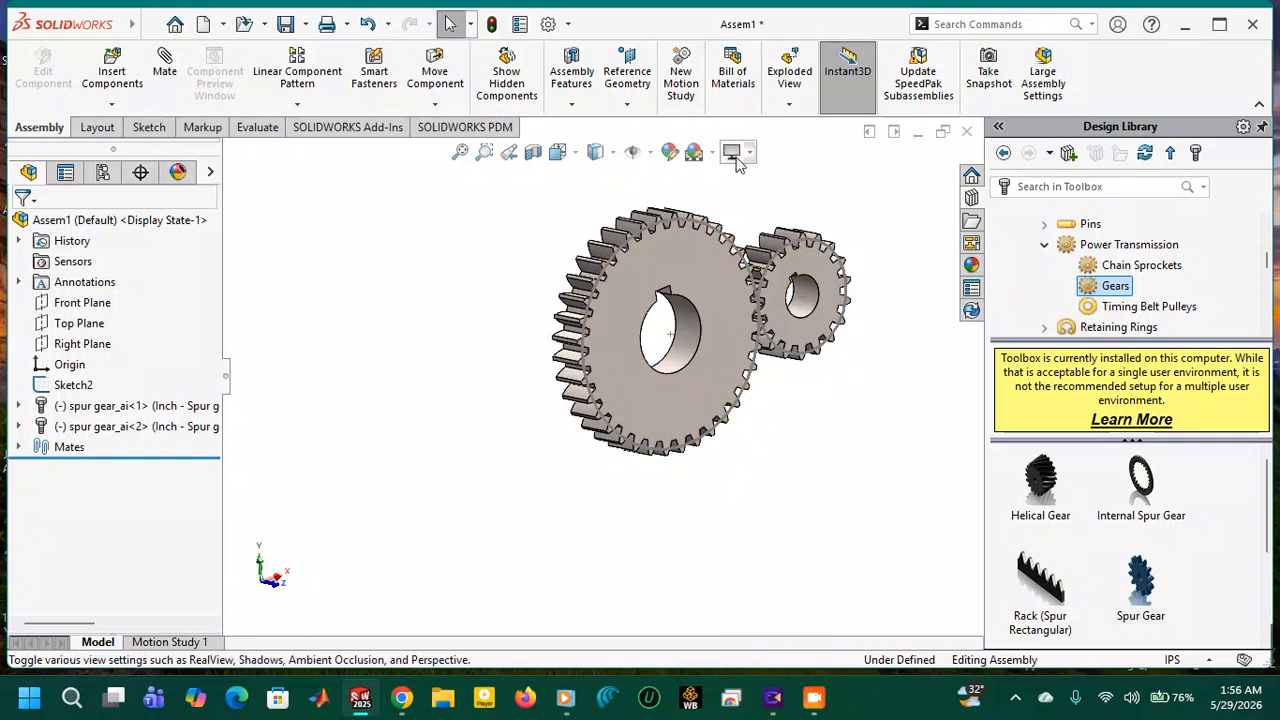
Switch the assembly to the Trimetric view orientation.
left_click(557, 151)
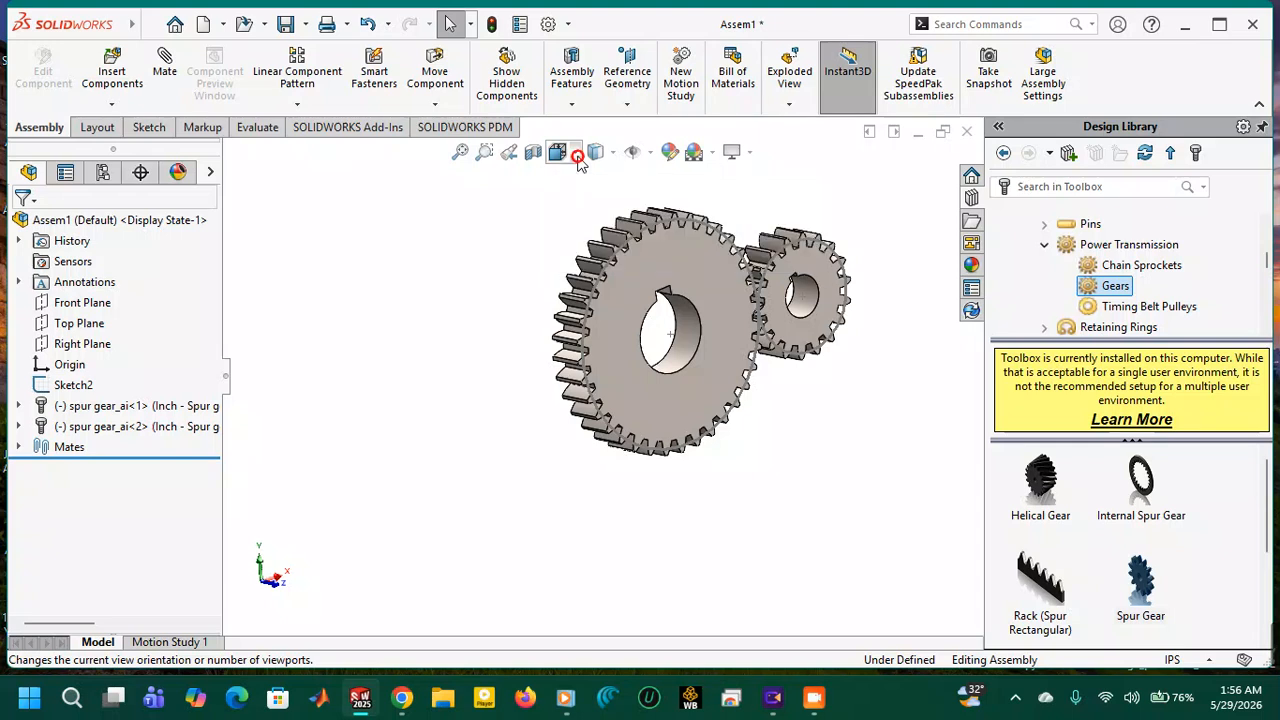
left_click(595, 151)
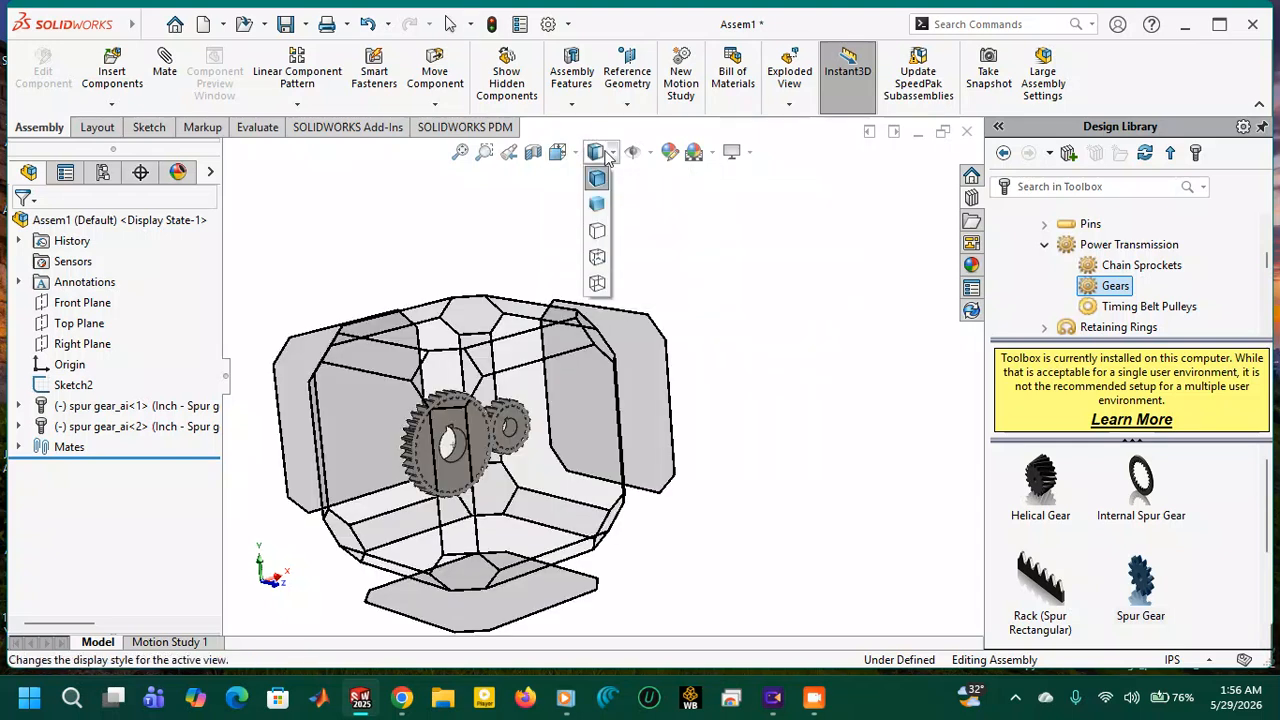
mouse_move(575, 154)
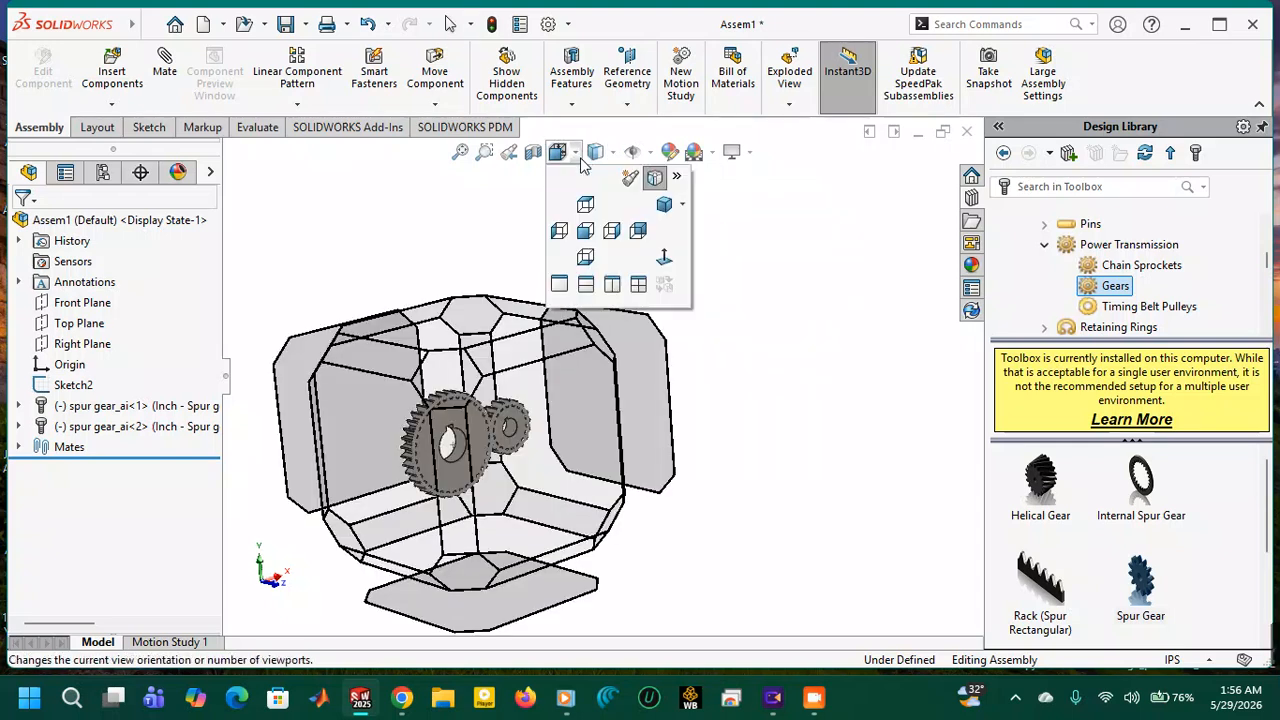
left_click(681, 206)
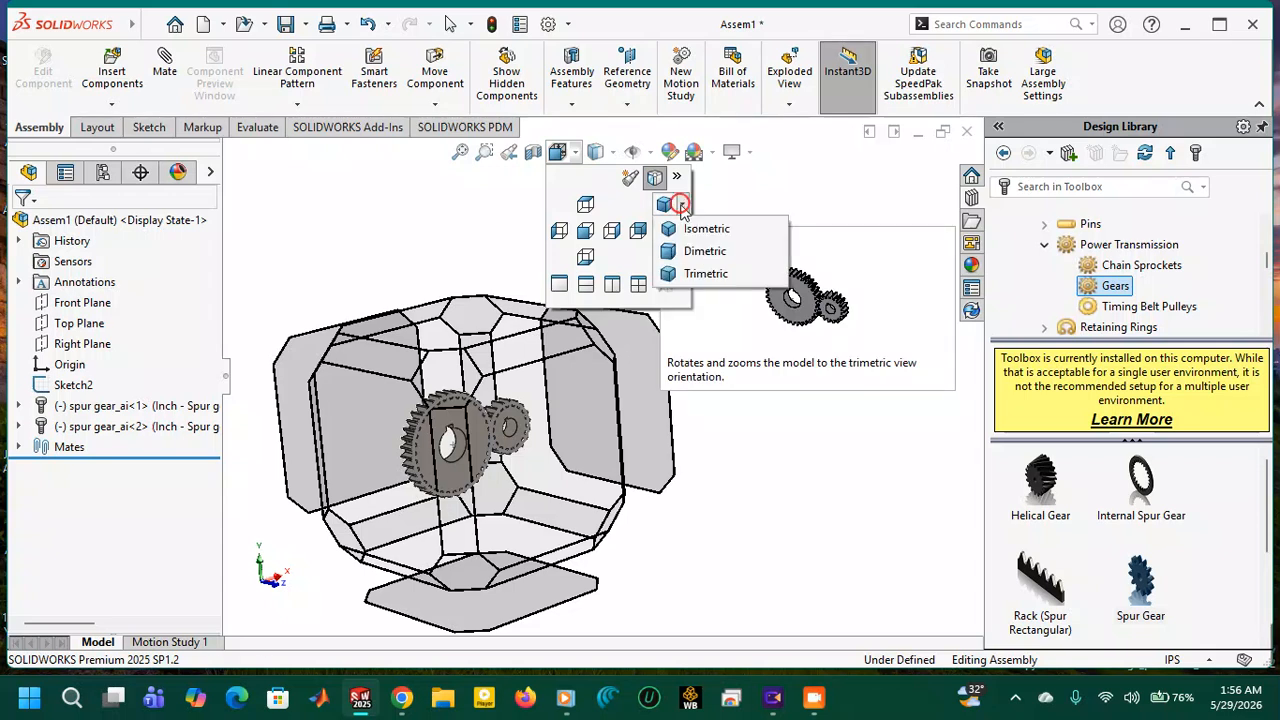
left_click(706, 274)
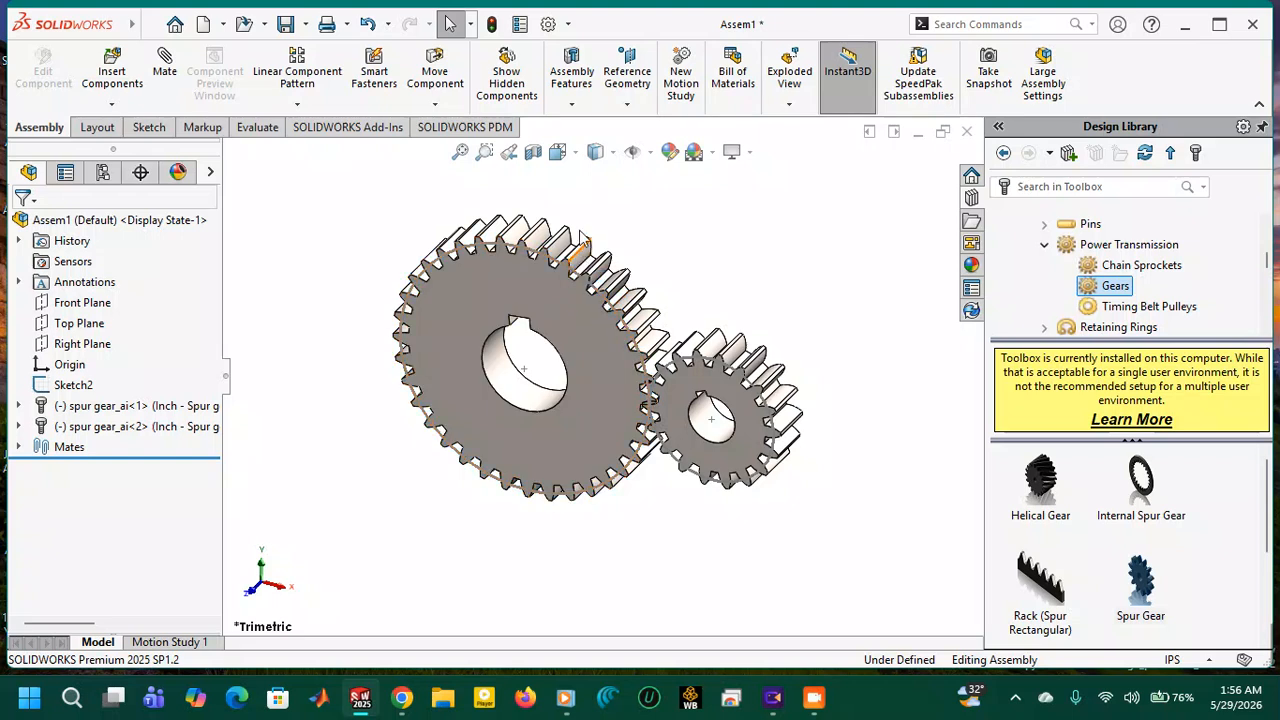
Hide the layout sketch containing the two tangent circles, Sketch2.
right_click(70, 387)
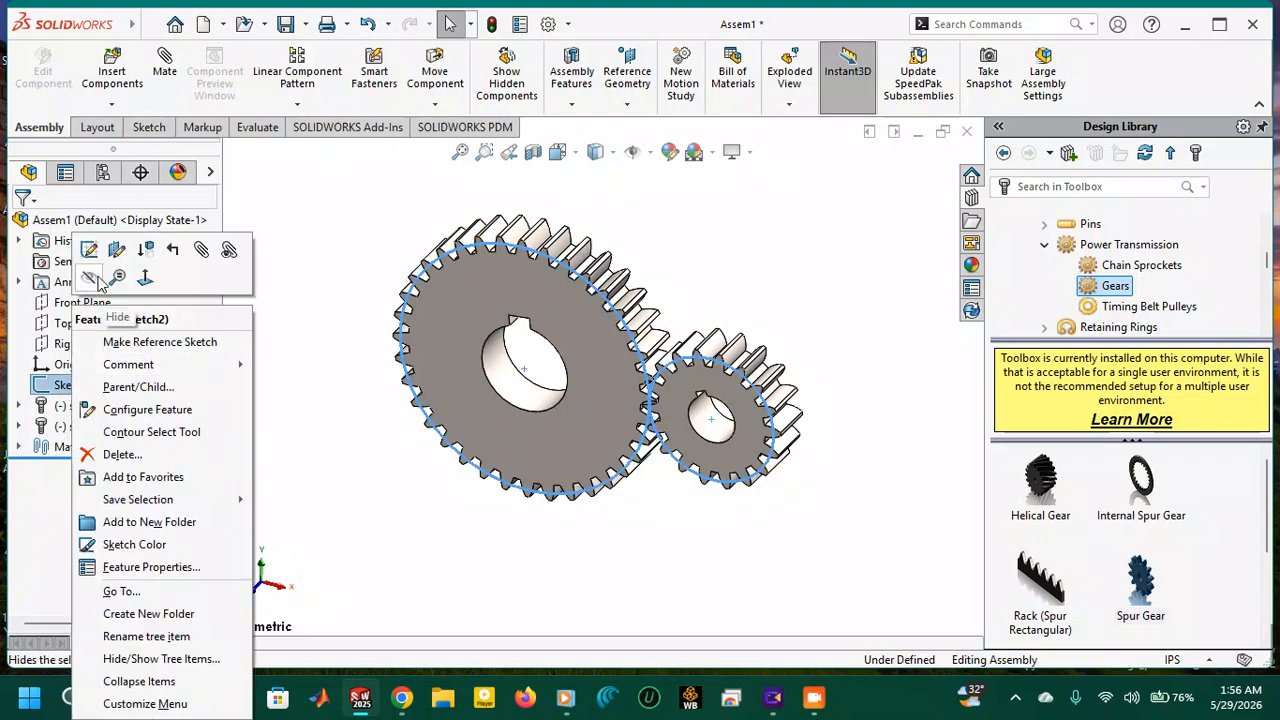
key("Escape")
left_click(320, 281)
Apply a red appearance (RGB 255, 0, 0) to the 36-tooth gear at component level.
middle_click_drag(620, 249, 668, 244)
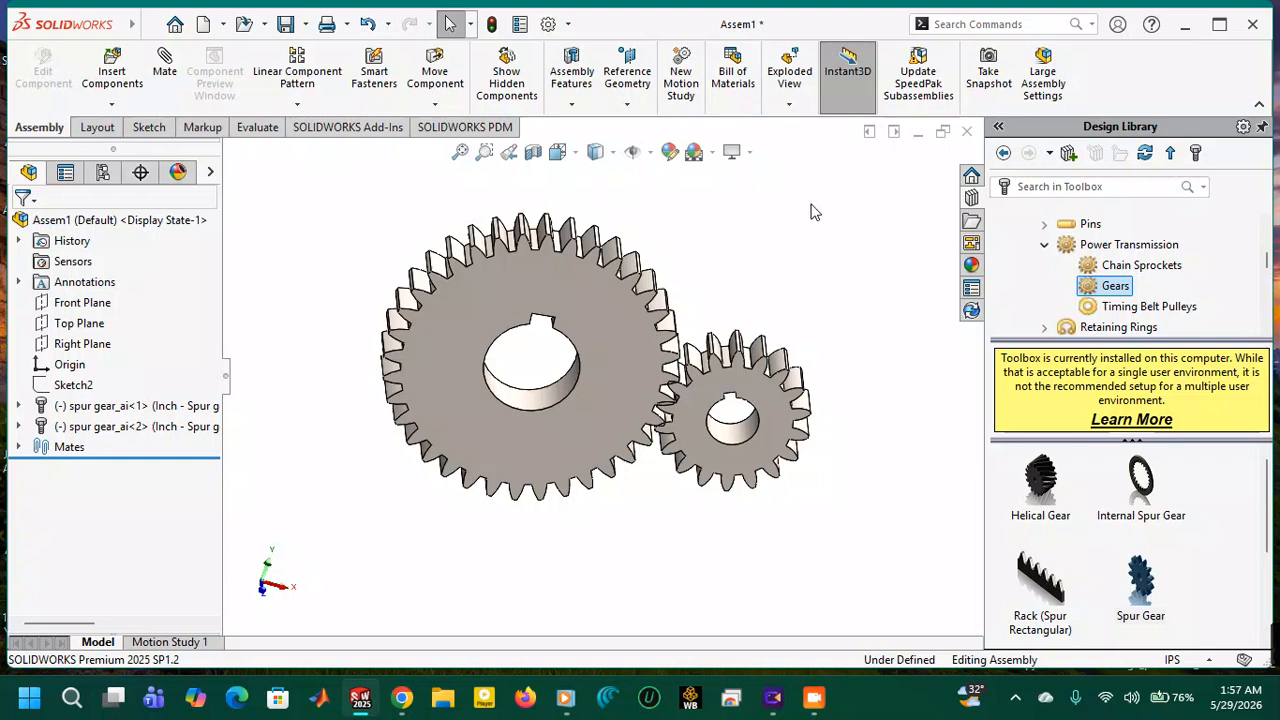
left_click(671, 153)
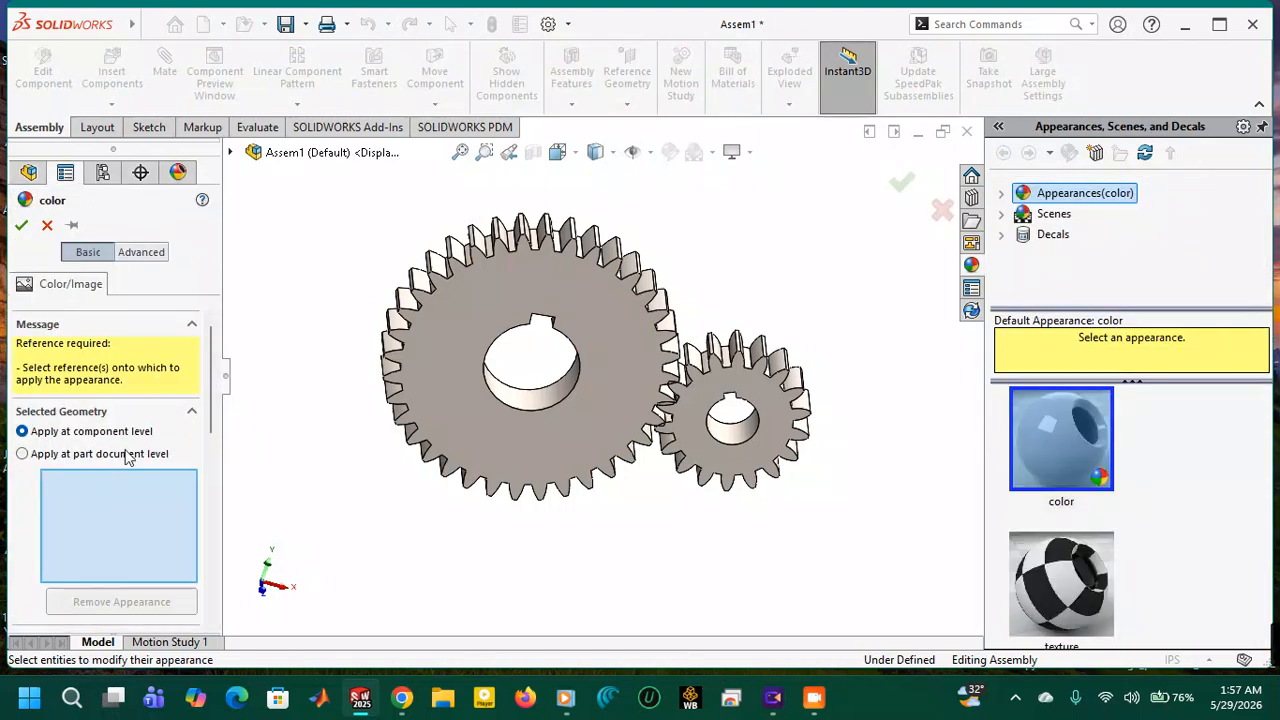
left_click_drag(210, 362, 207, 465)
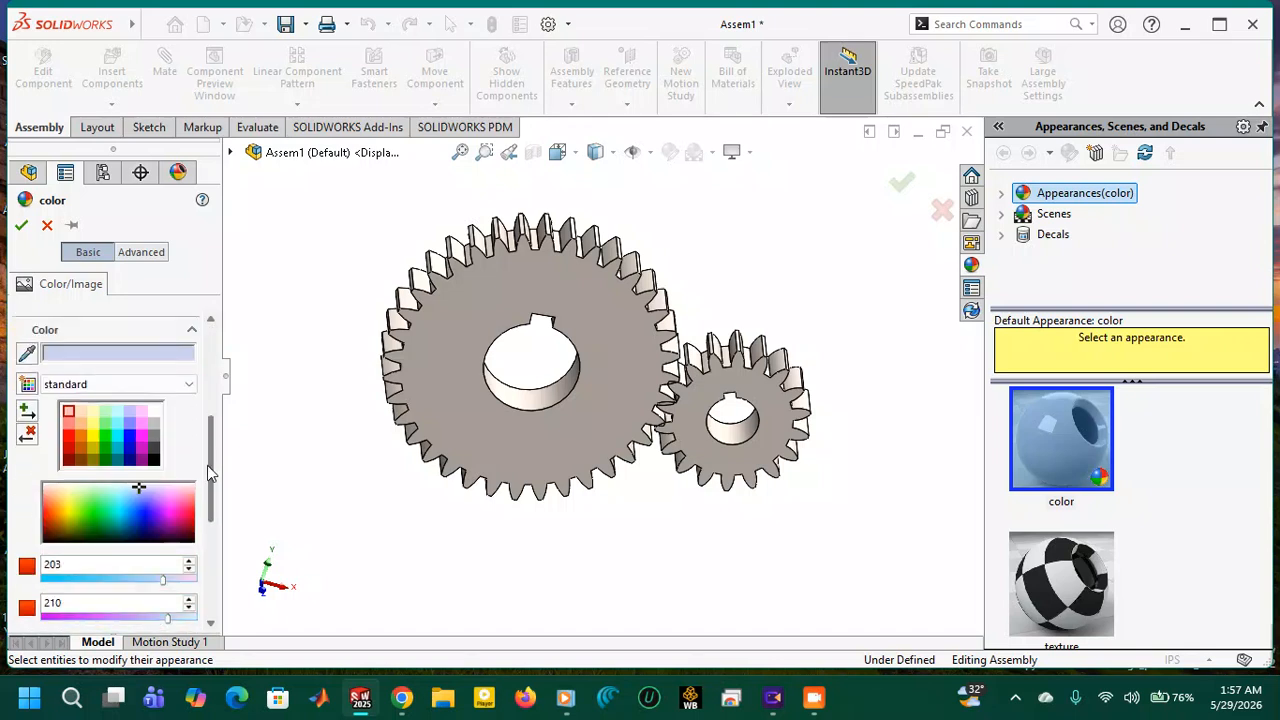
left_click(71, 437)
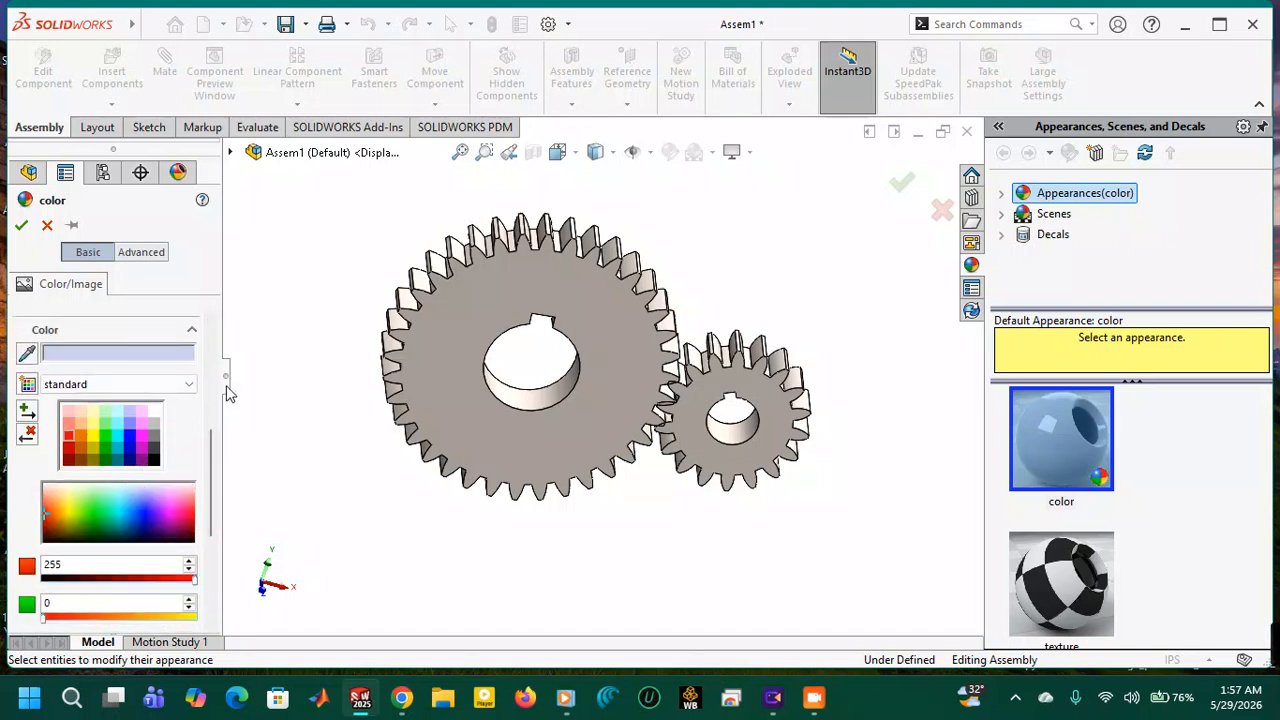
left_click(450, 330)
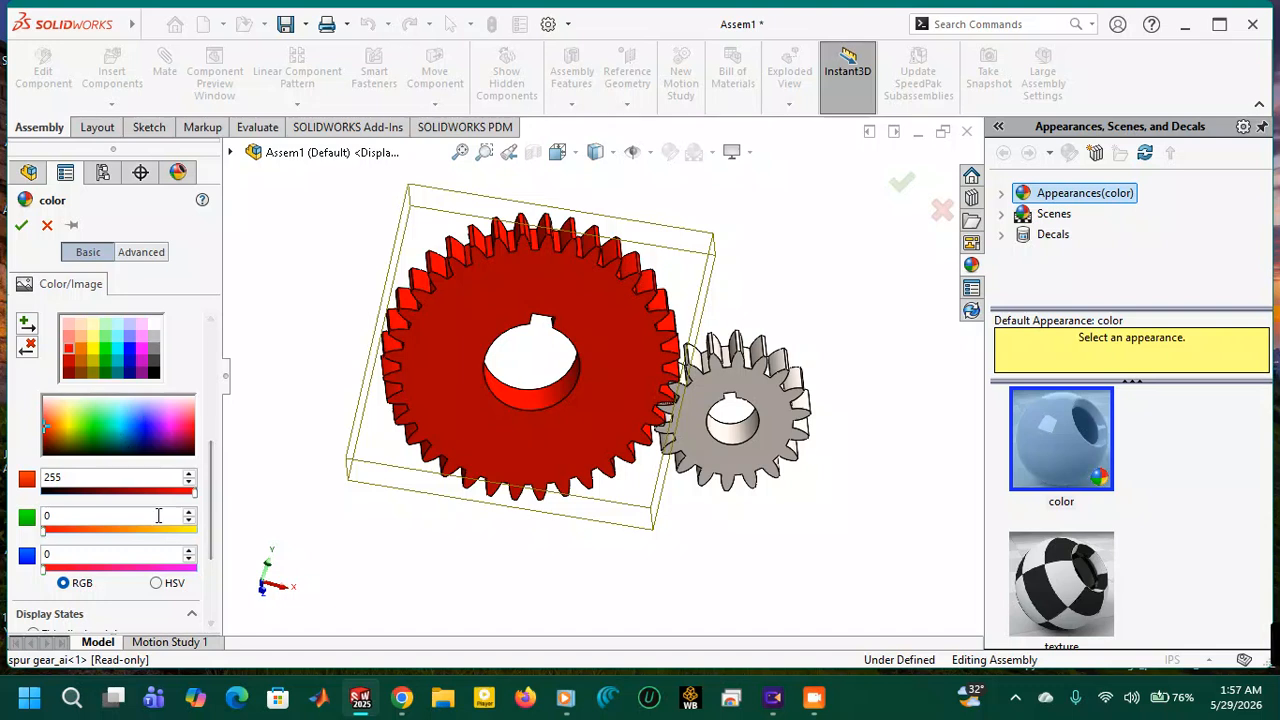
left_click(23, 227)
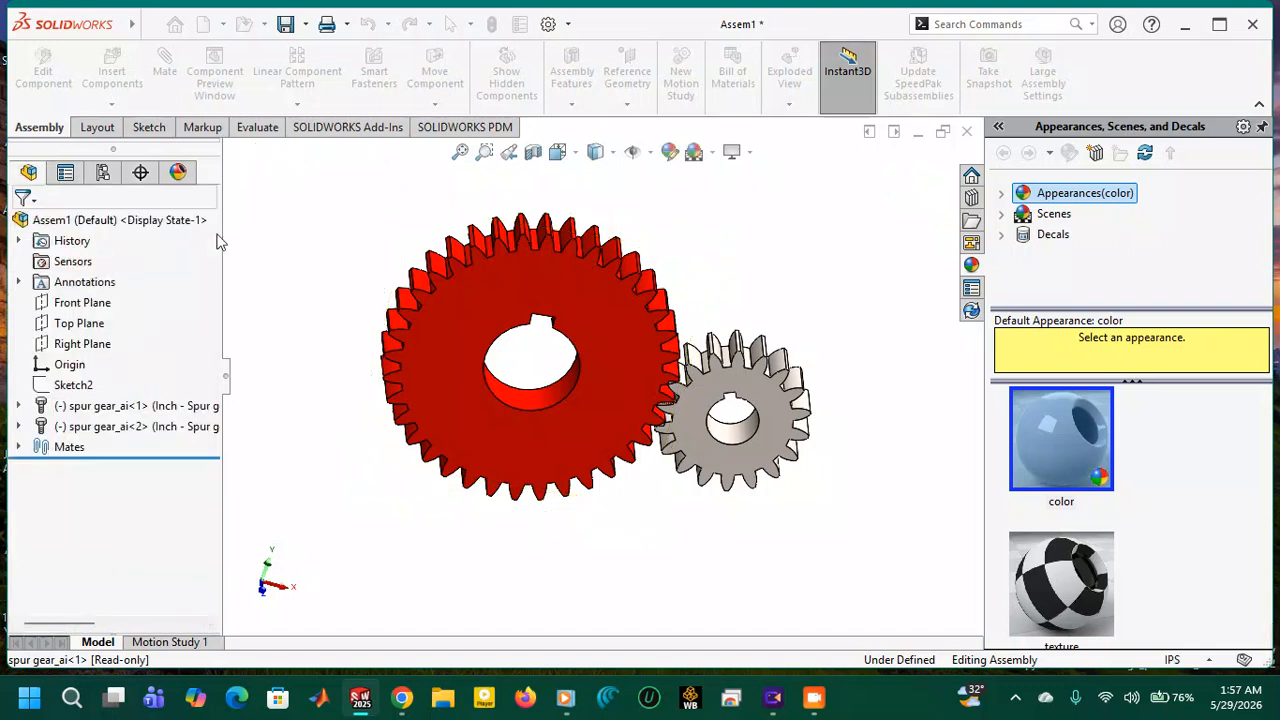
Apply an orange appearance (RGB 232, 113, 8) to the 18-tooth gear at component level.
left_click(666, 156)
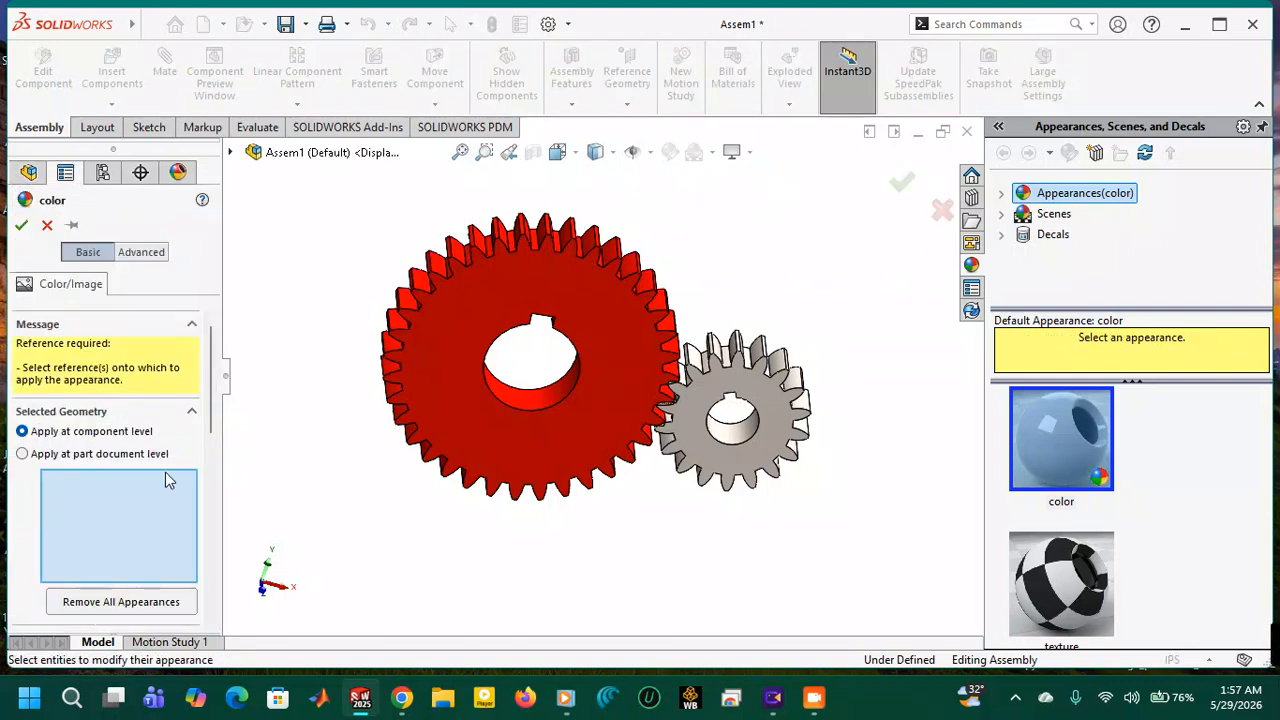
scroll(165, 472, "down", 3)
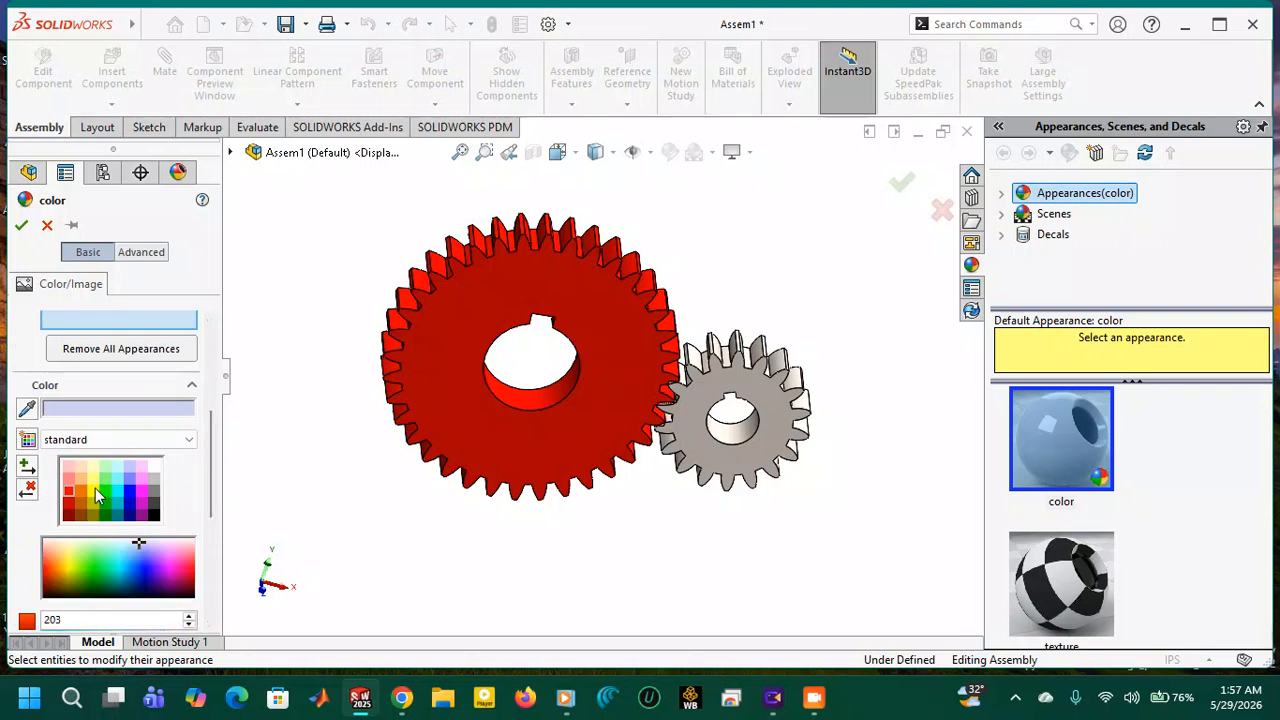
left_click(82, 492)
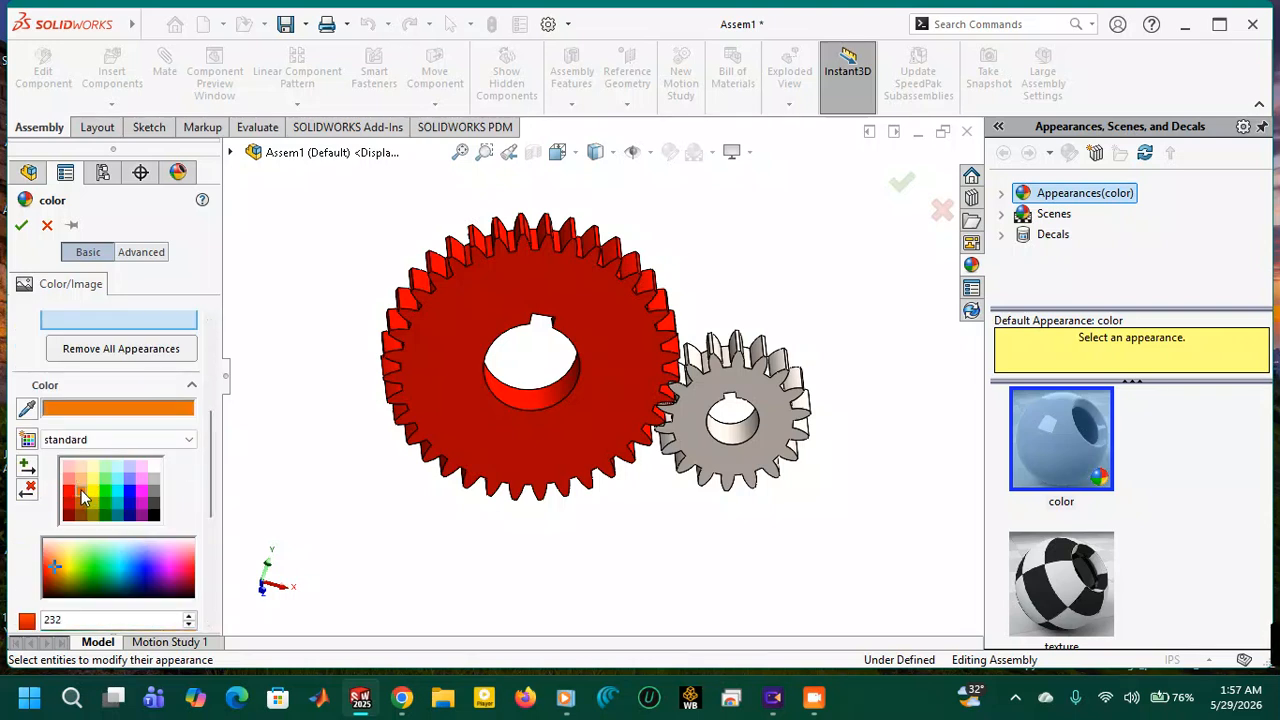
left_click(768, 402)
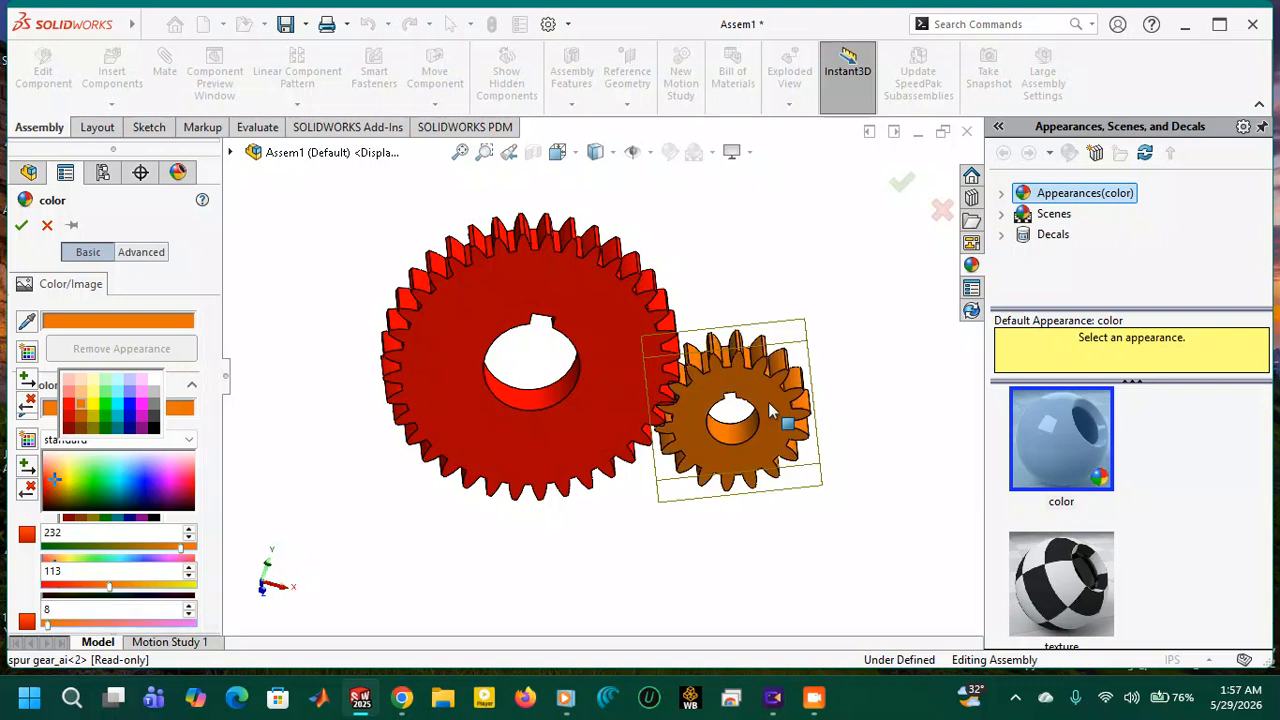
left_click(902, 182)
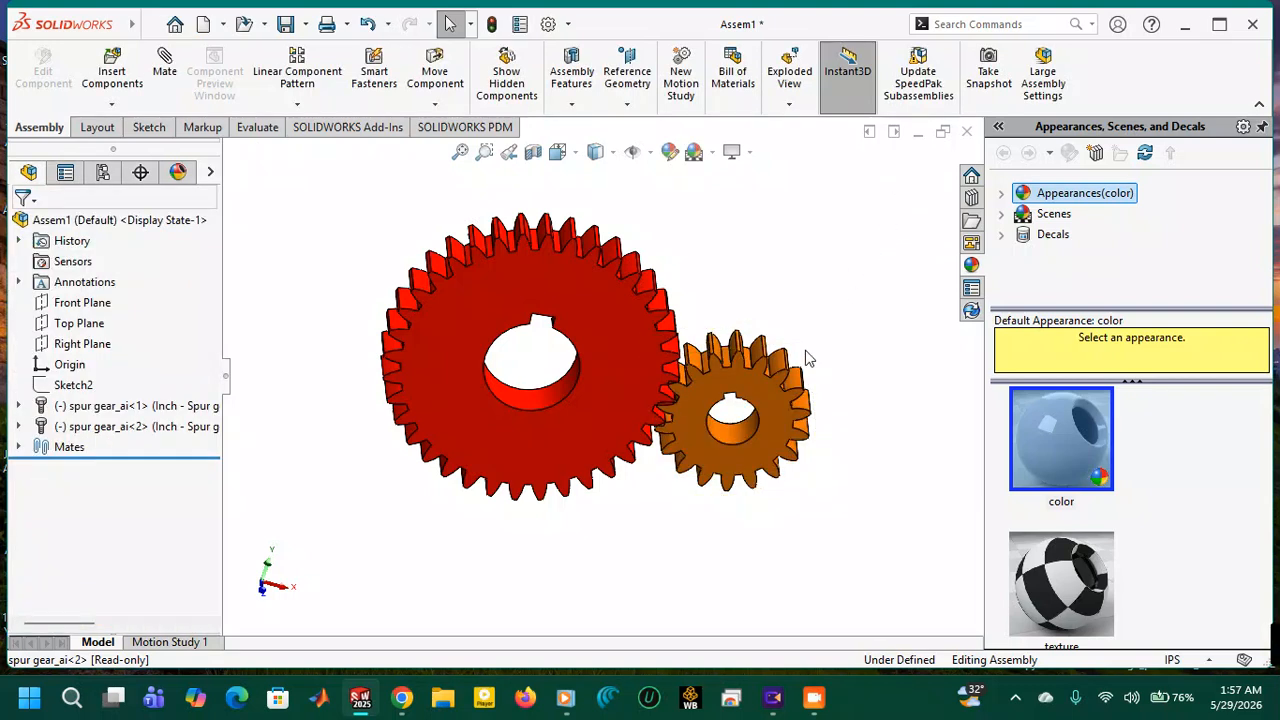
Try to turn the 18-tooth gear using Move Component with Physical Dynamics checked between all components, and close the command.
middle_click_drag(846, 263, 831, 190)
middle_click_drag(808, 286, 808, 256)
scroll(700, 304, "down", 2)
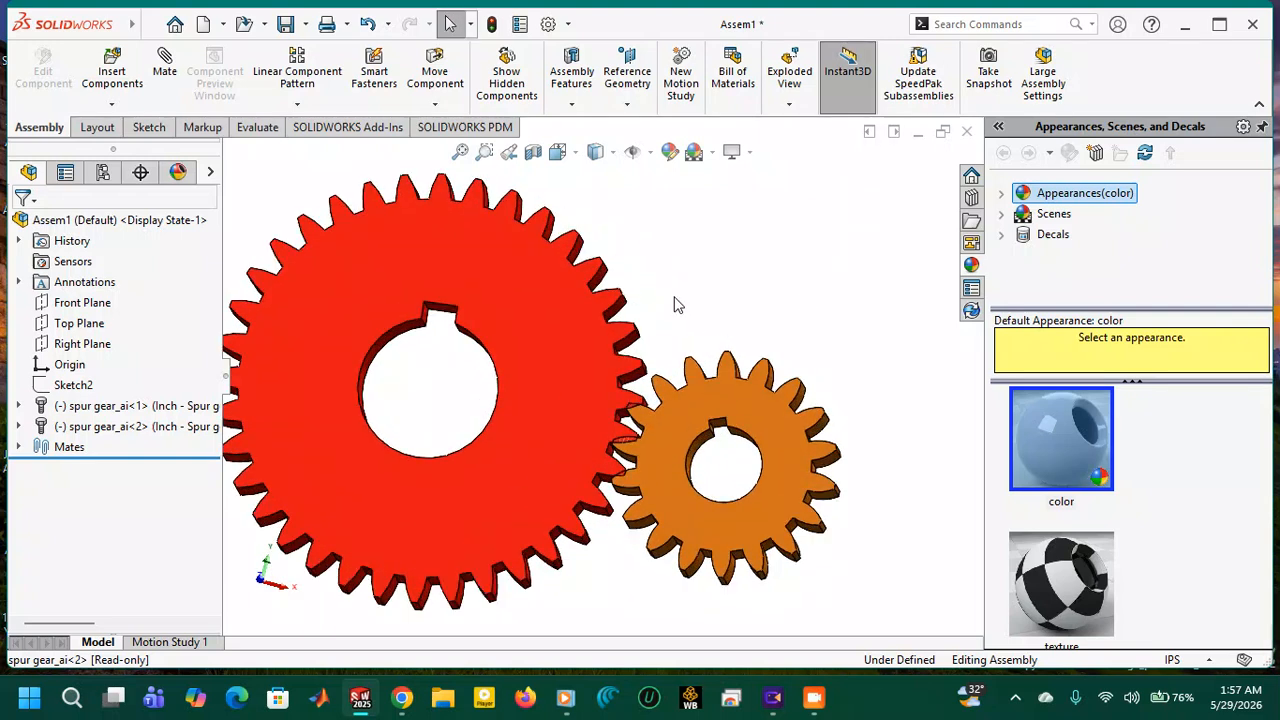
middle_click_drag(675, 304, 673, 326)
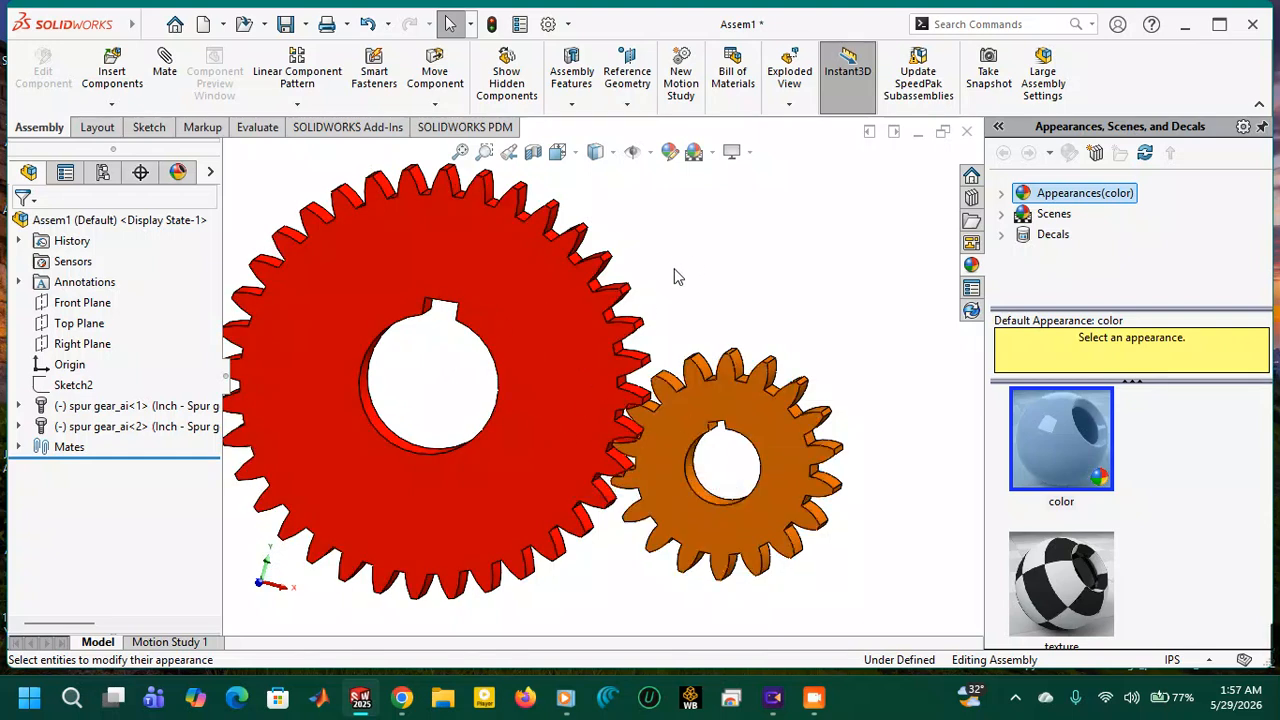
left_click(436, 105)
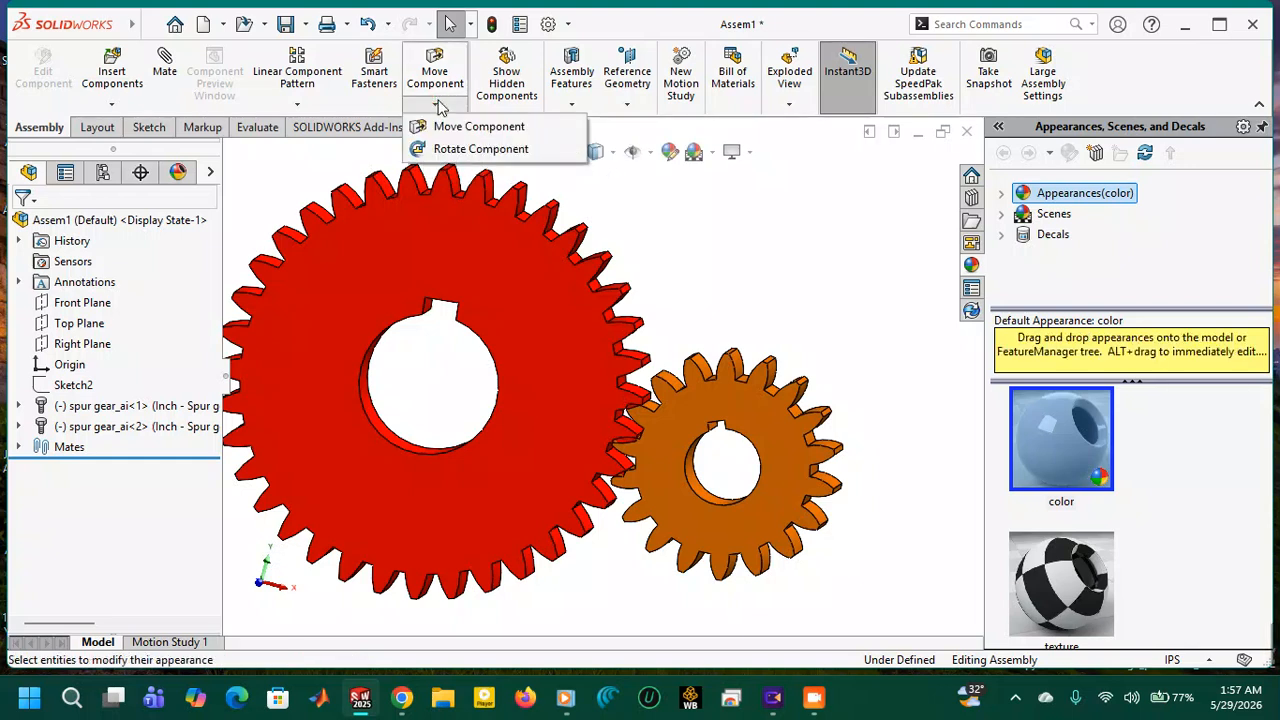
left_click(465, 126)
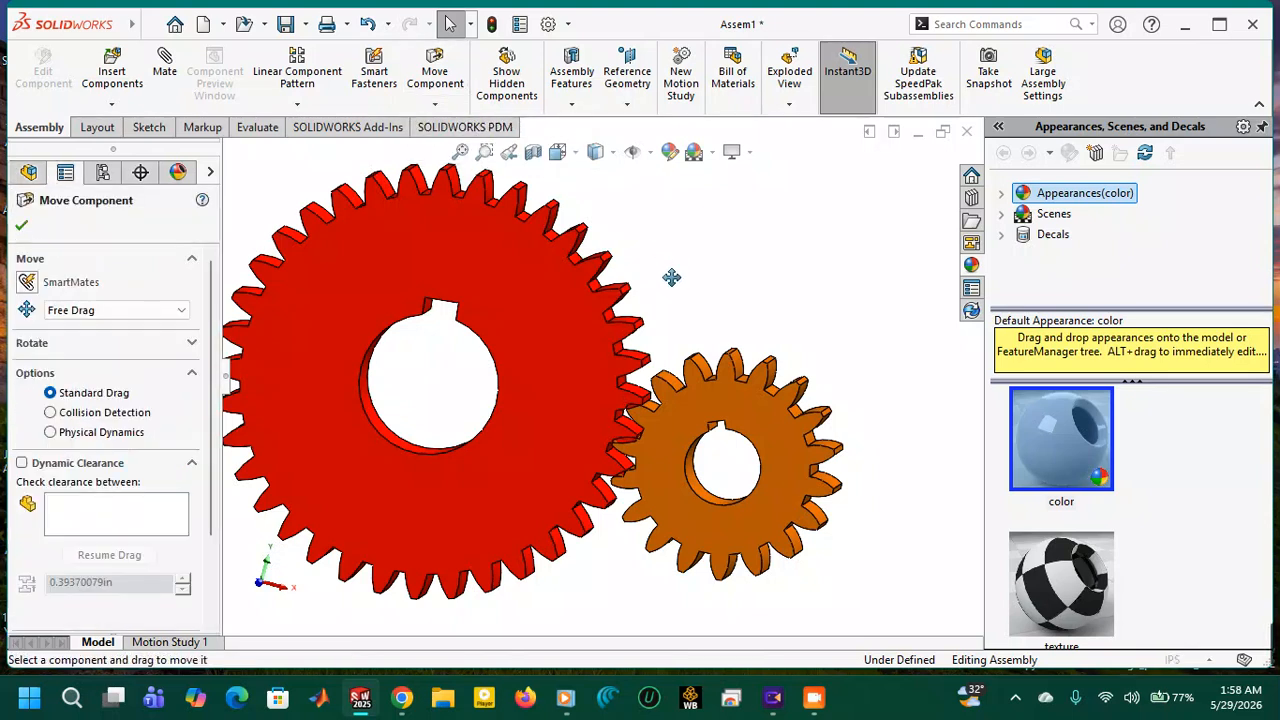
scroll(685, 314, "up", 2)
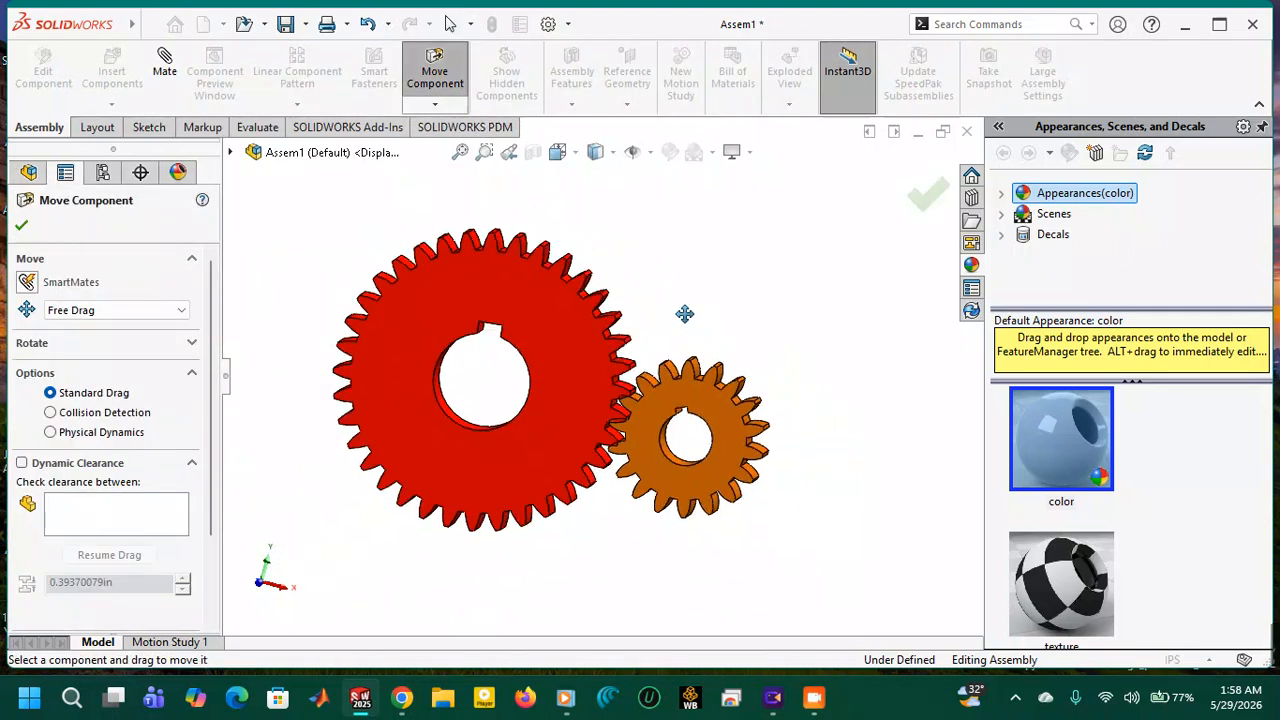
left_click(60, 433)
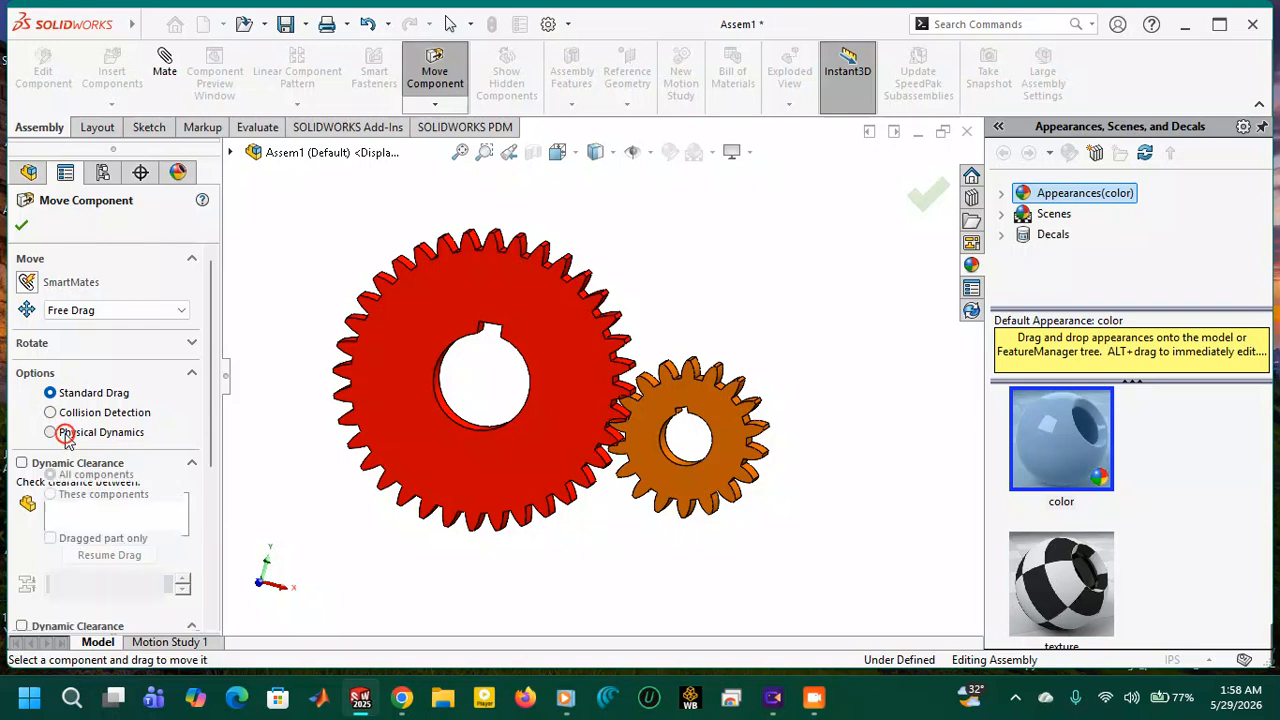
scroll(705, 345, "down", 5)
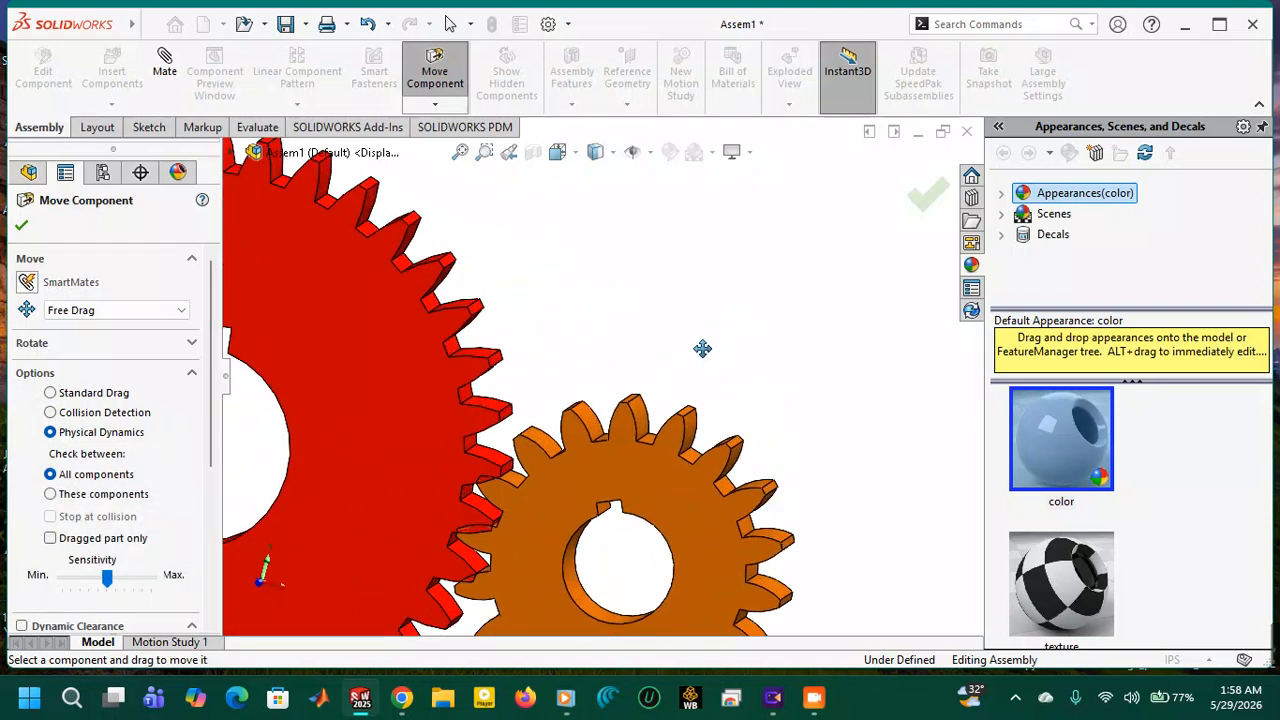
scroll(620, 380, "up", 6)
scroll(516, 467, "down", 1)
scroll(534, 426, "down", 2)
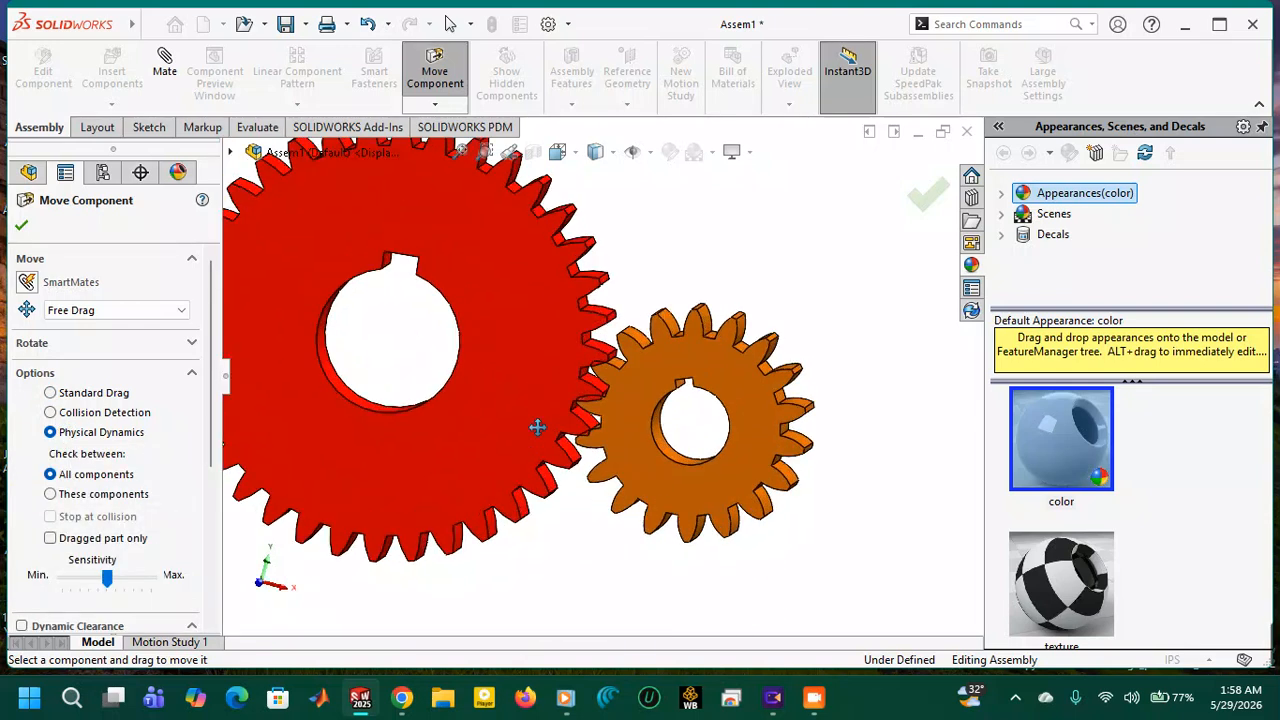
scroll(531, 423, "down", 4)
scroll(541, 402, "down", 3)
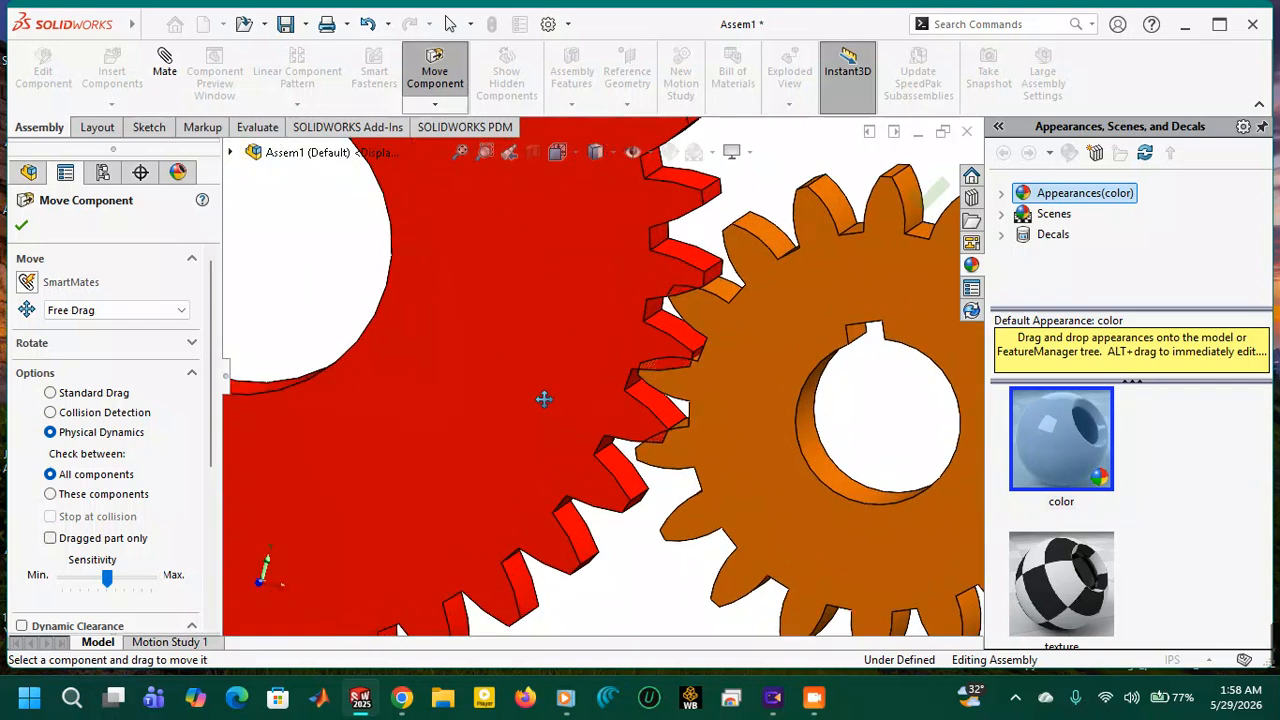
scroll(680, 393, "up", 3)
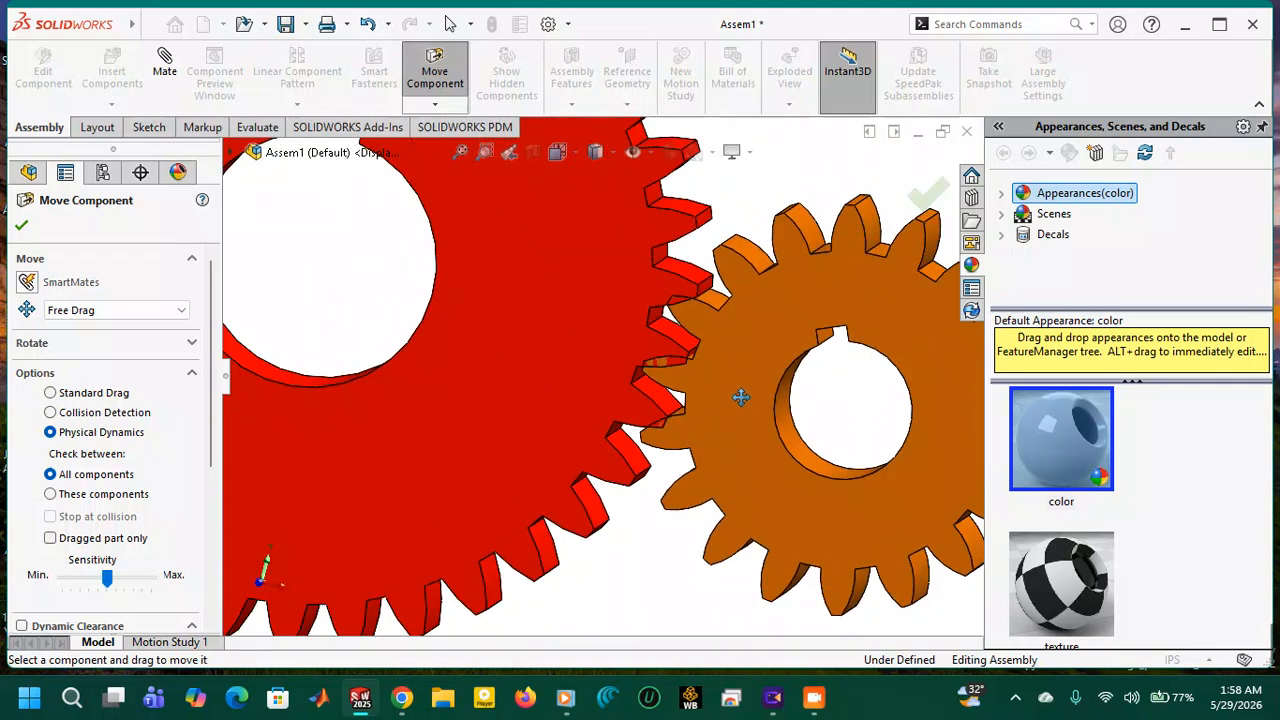
scroll(744, 380, "up", 2)
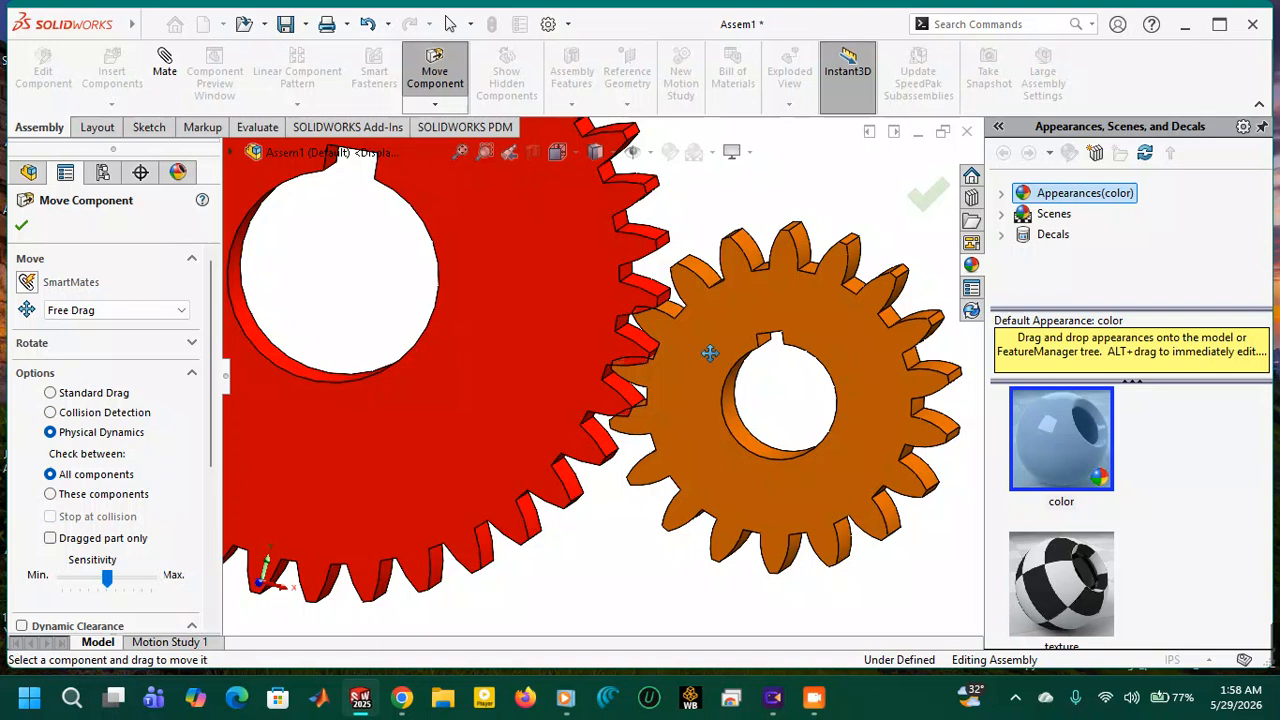
left_click(707, 352)
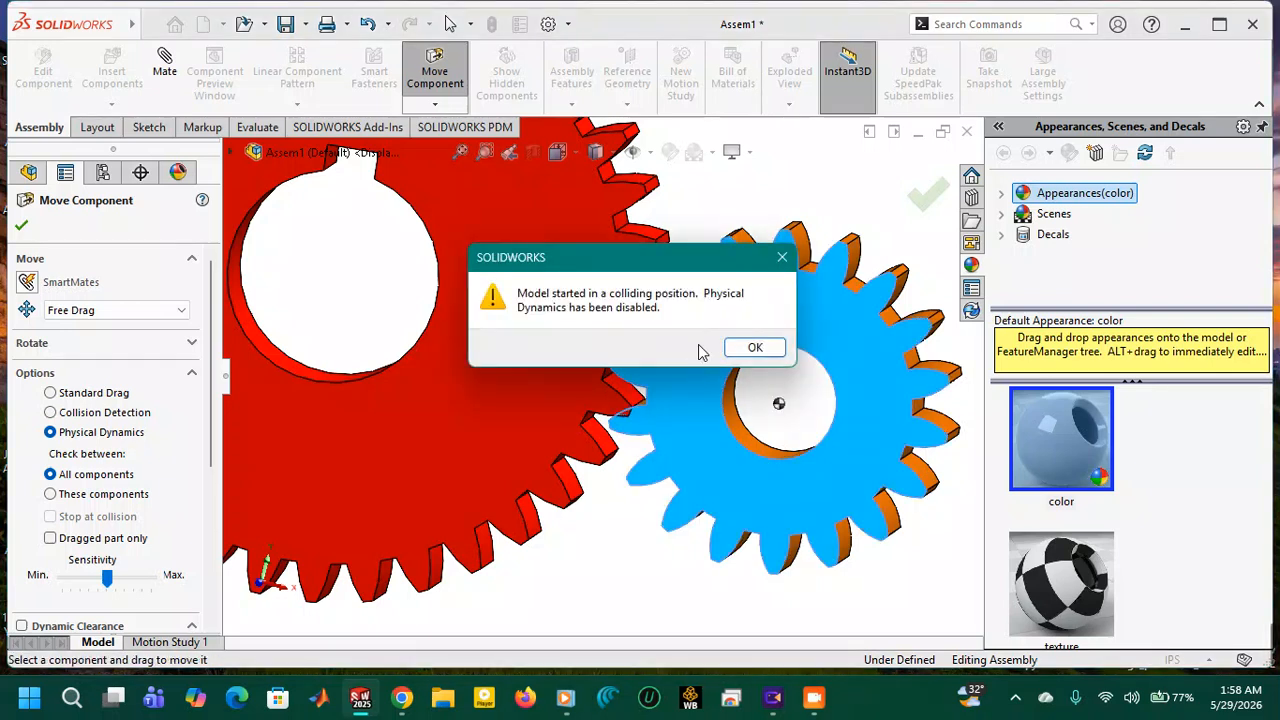
left_click(752, 347)
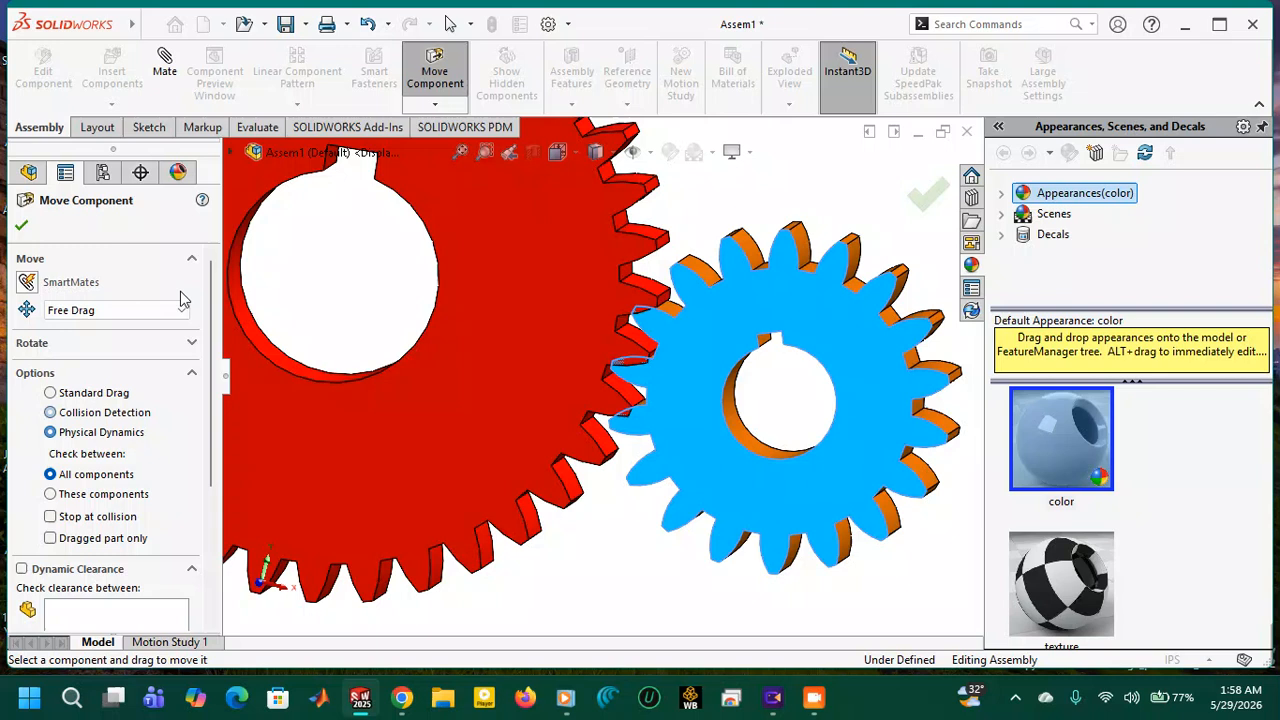
left_click(21, 227)
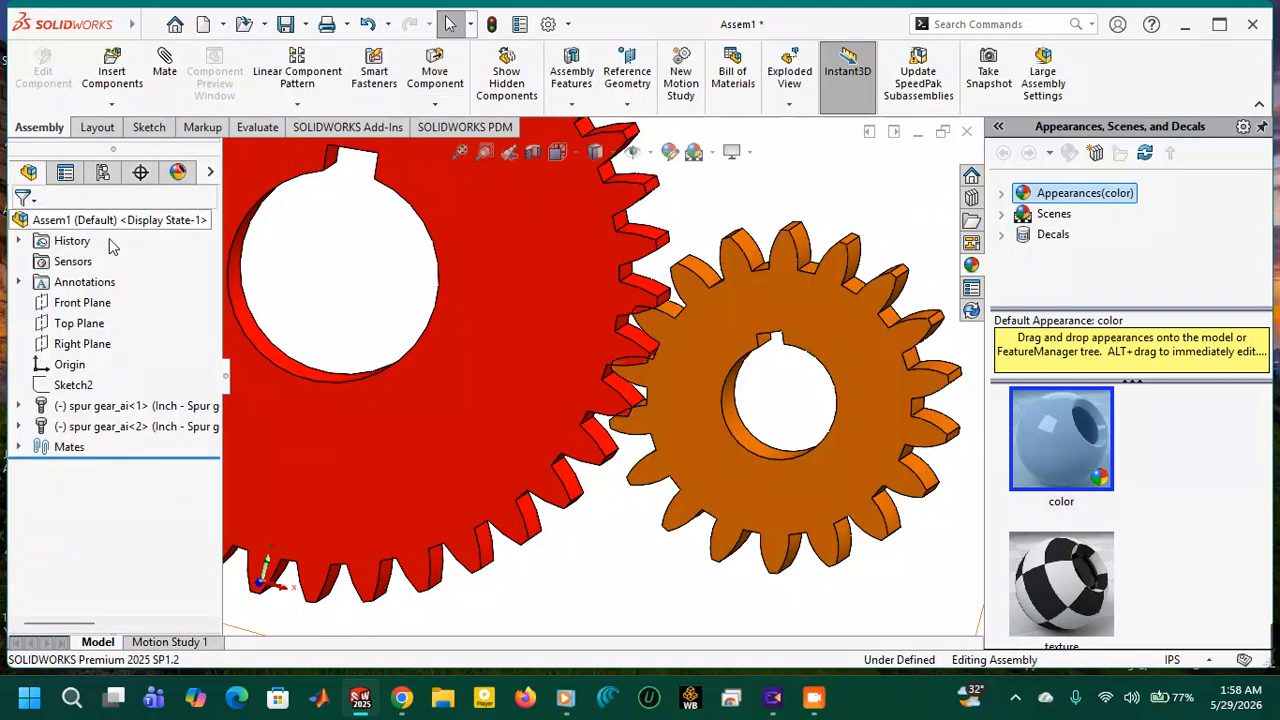
Turn the 18-tooth gear slightly with Move Component in Standard Drag so its teeth sit in the 36-tooth gear's gaps.
scroll(743, 401, "down", 3)
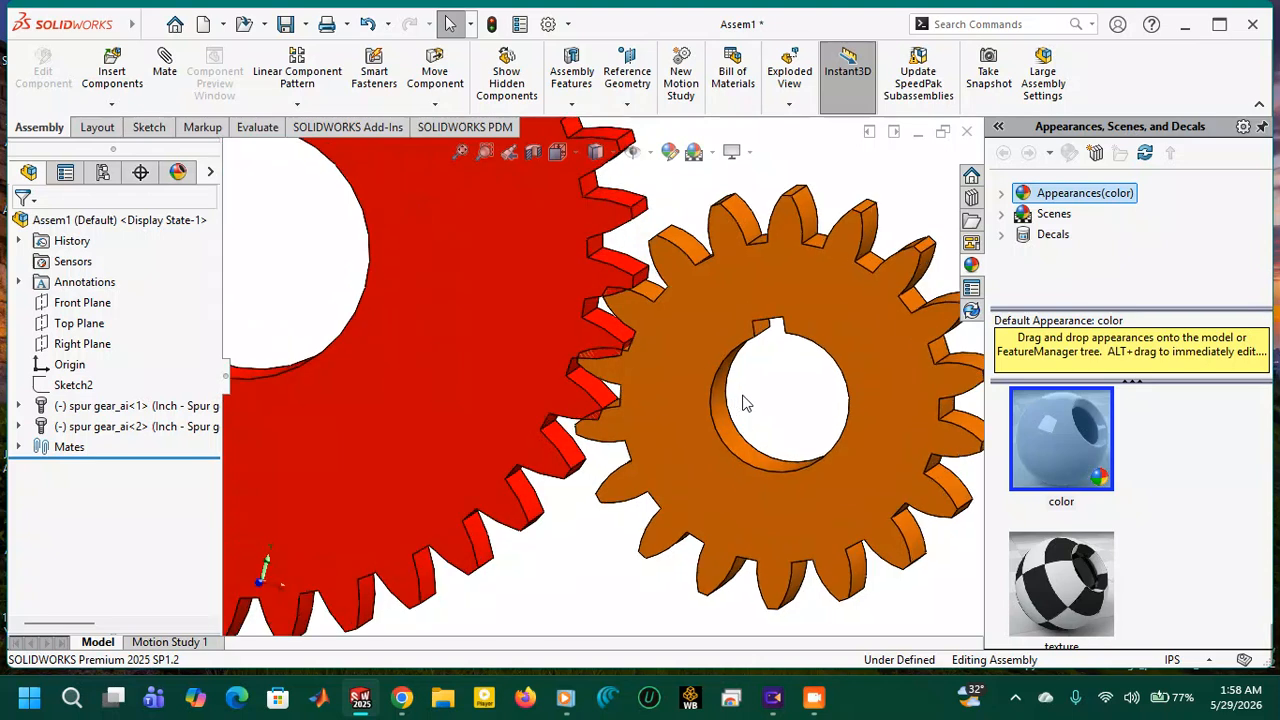
scroll(741, 402, "up", 3)
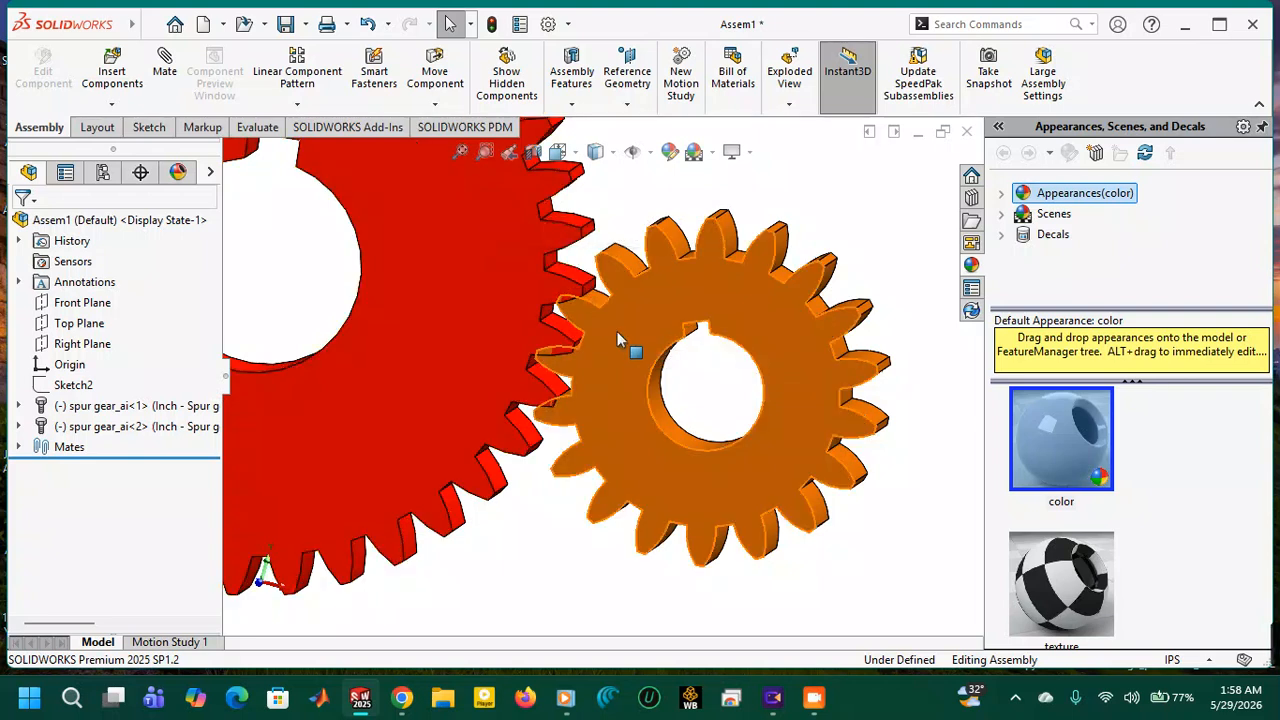
scroll(617, 331, "up", 1)
middle_click_drag(617, 329, 620, 290)
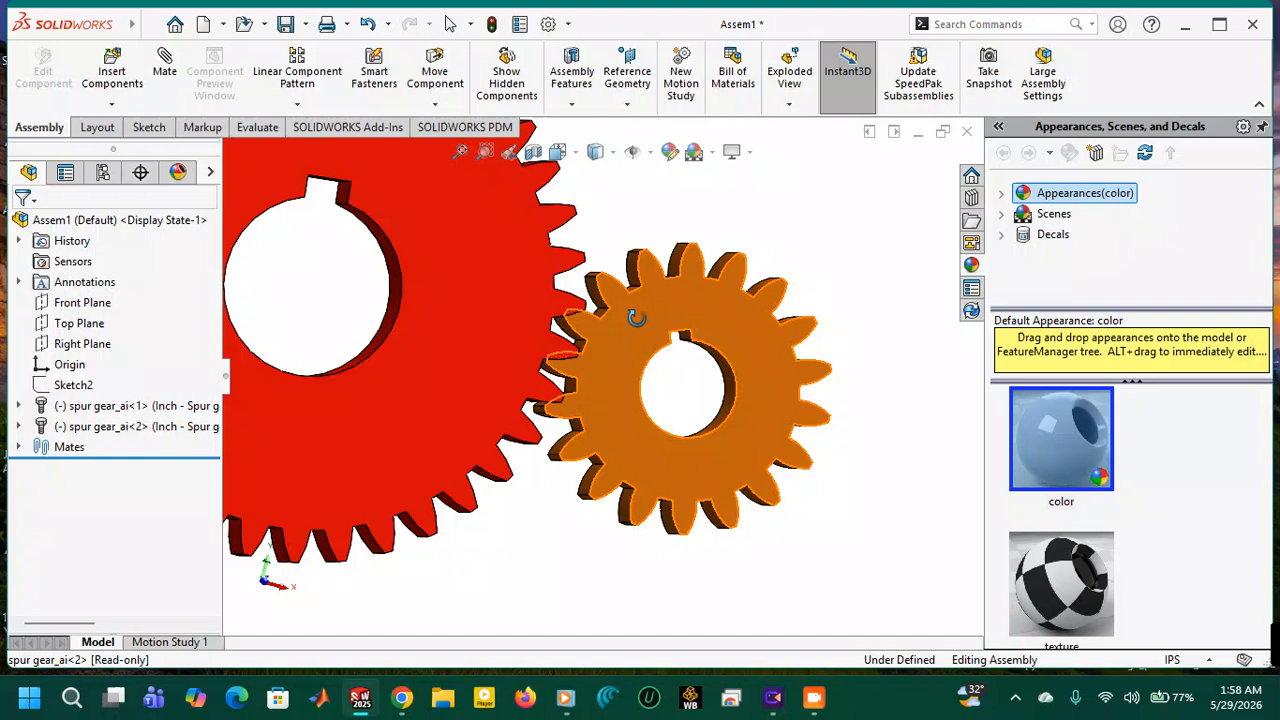
left_click(435, 105)
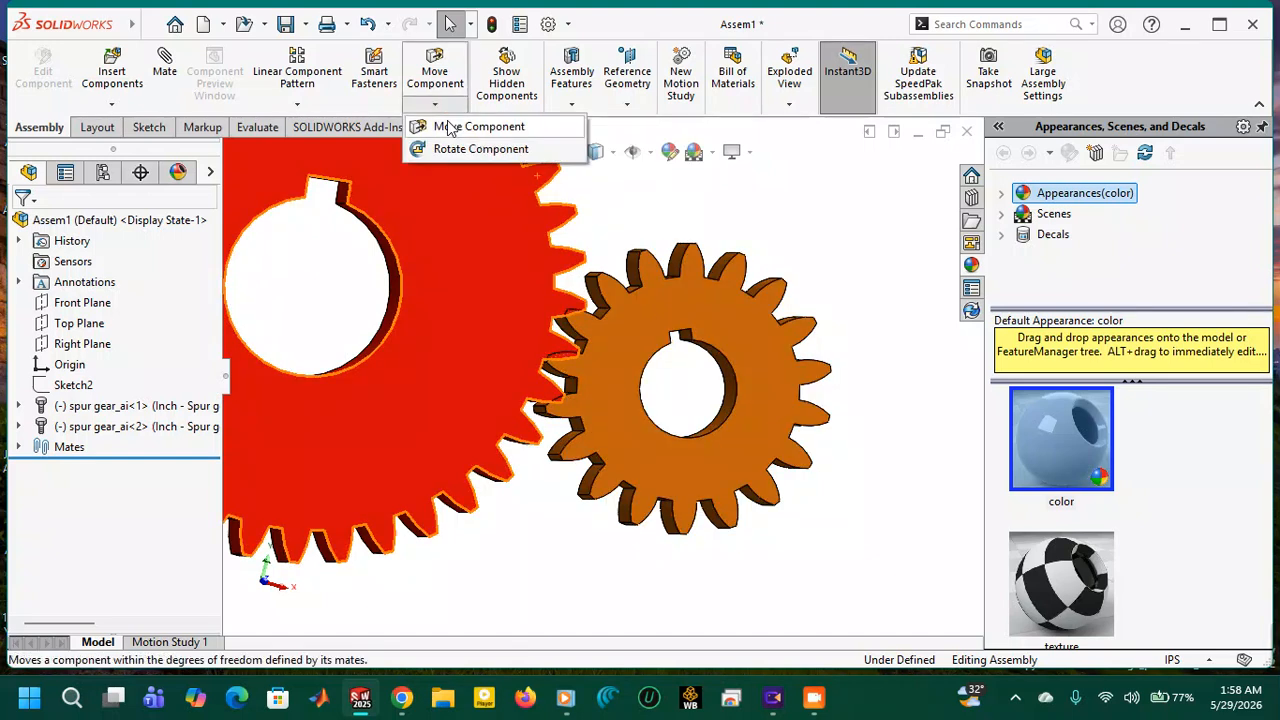
left_click(450, 127)
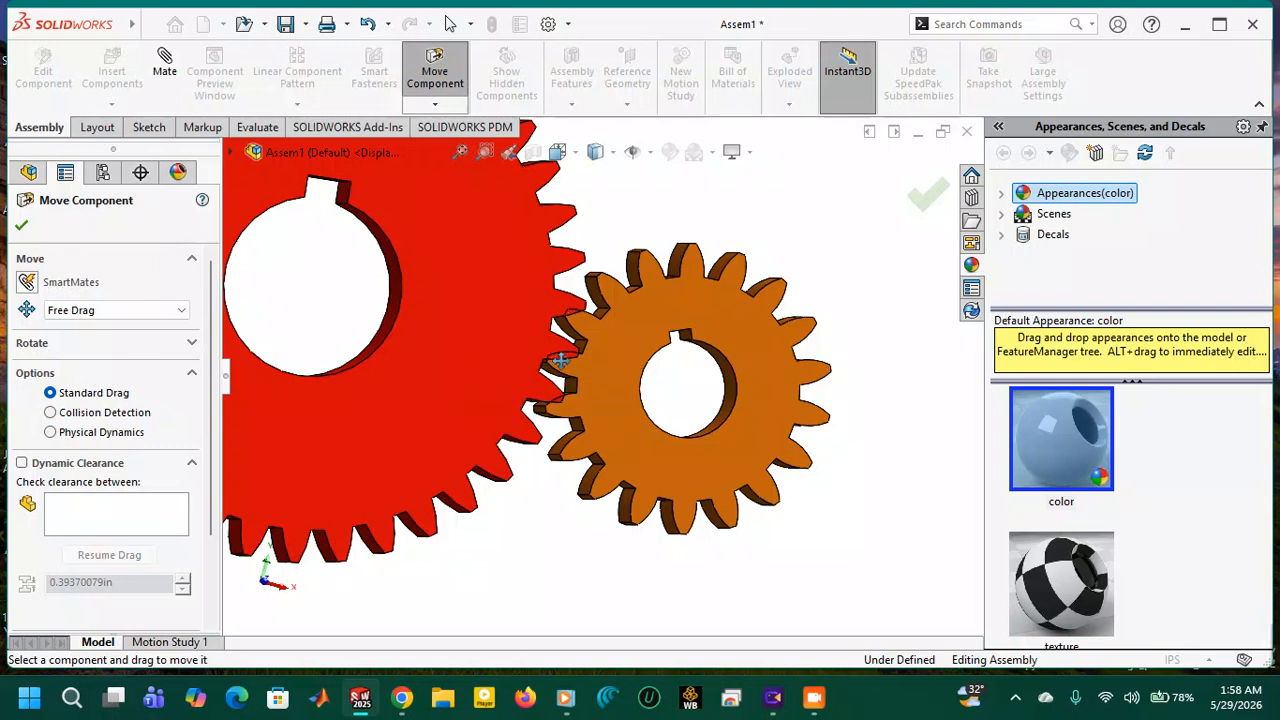
left_click(616, 343)
left_click_drag(616, 343, 606, 346)
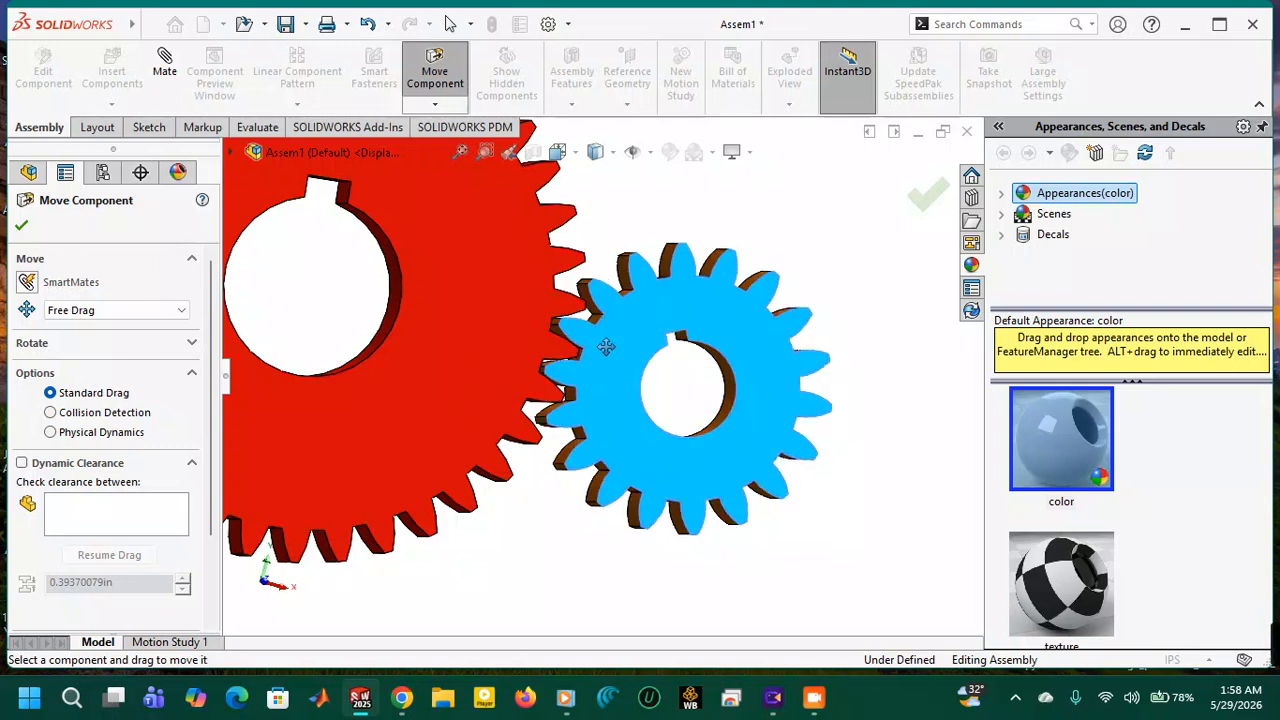
middle_click_drag(834, 220, 821, 225)
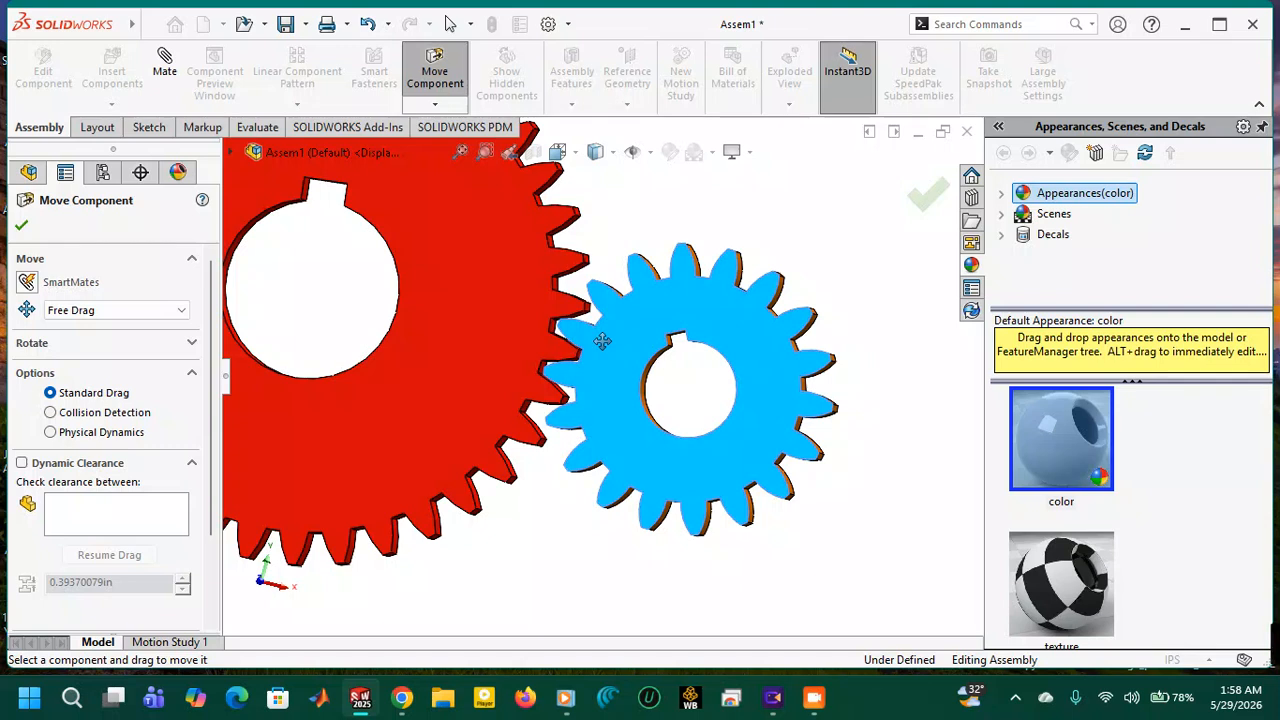
left_click_drag(602, 341, 605, 342)
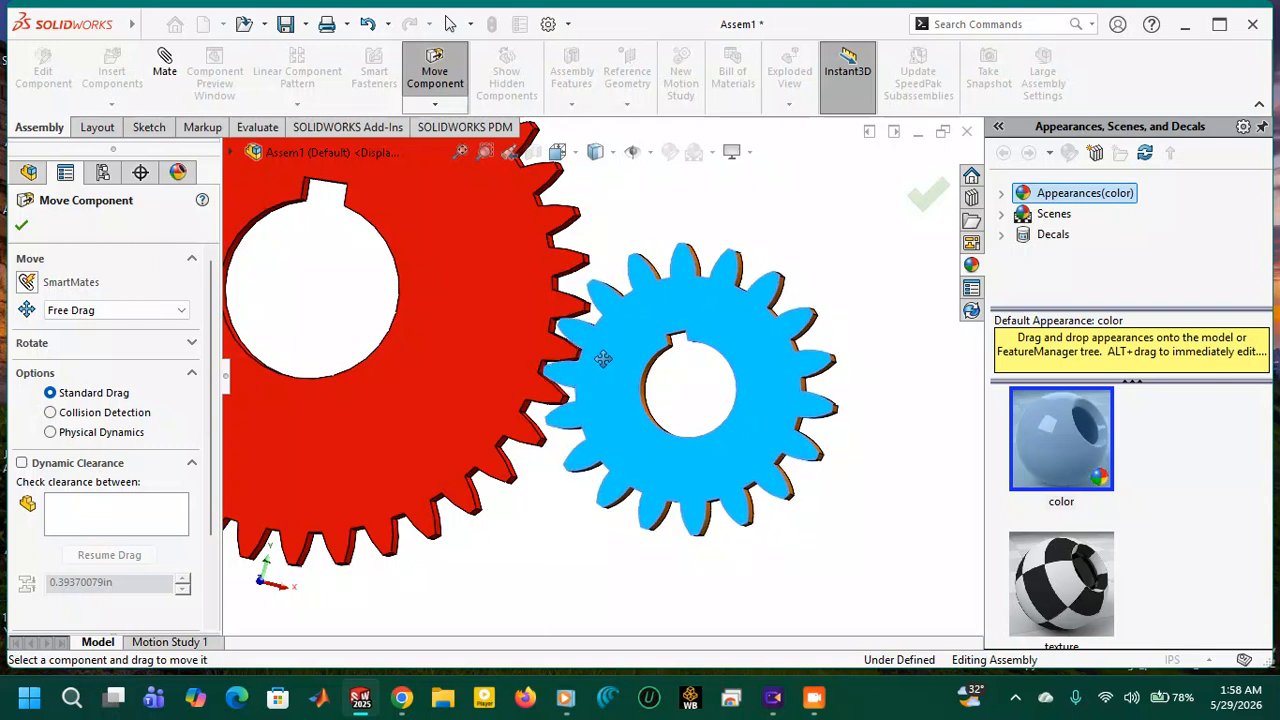
In the Front view, turn the 36-tooth gear using Physical Dynamics between all components, and close Move Component.
key("z")
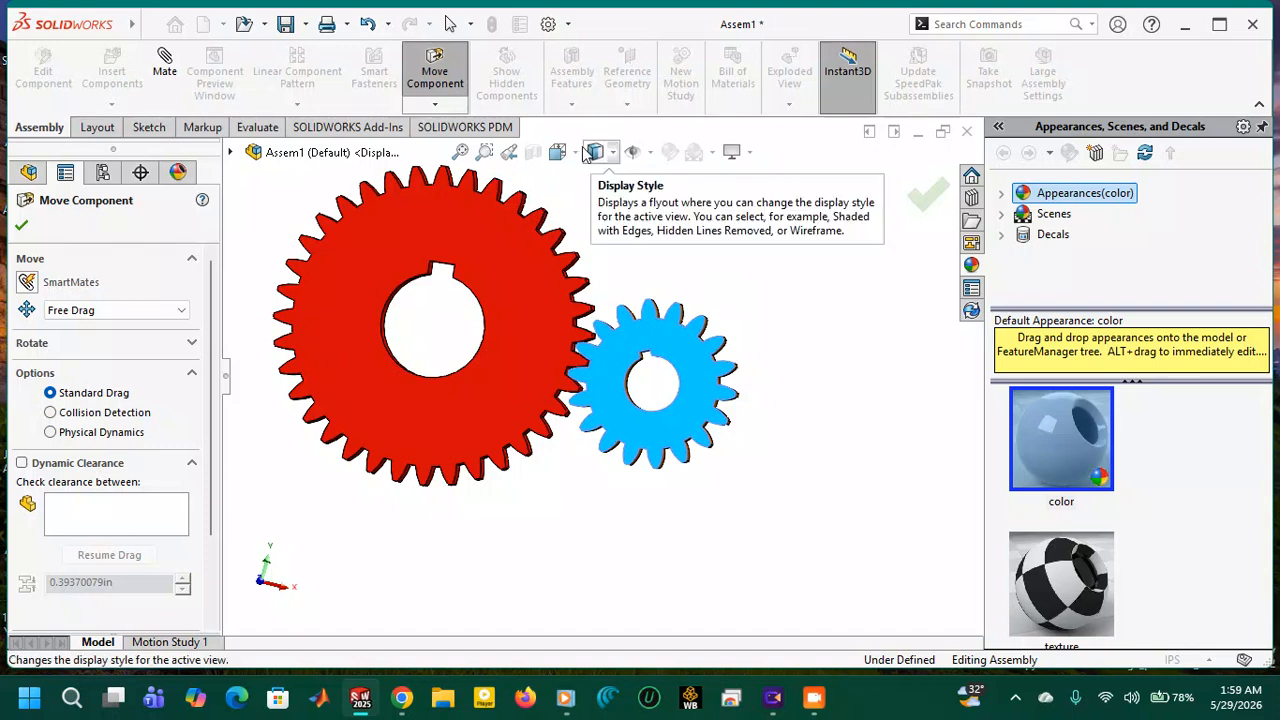
left_click(559, 151)
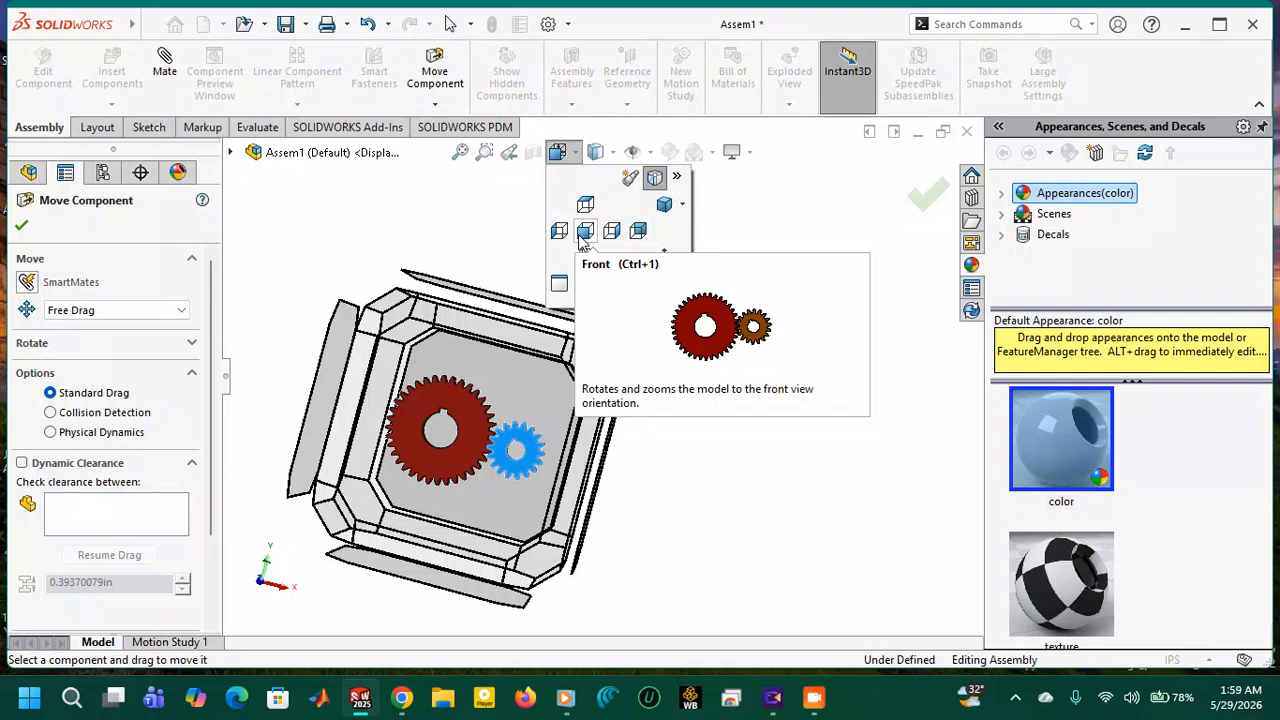
left_click(585, 231)
scroll(753, 388, "down", 5)
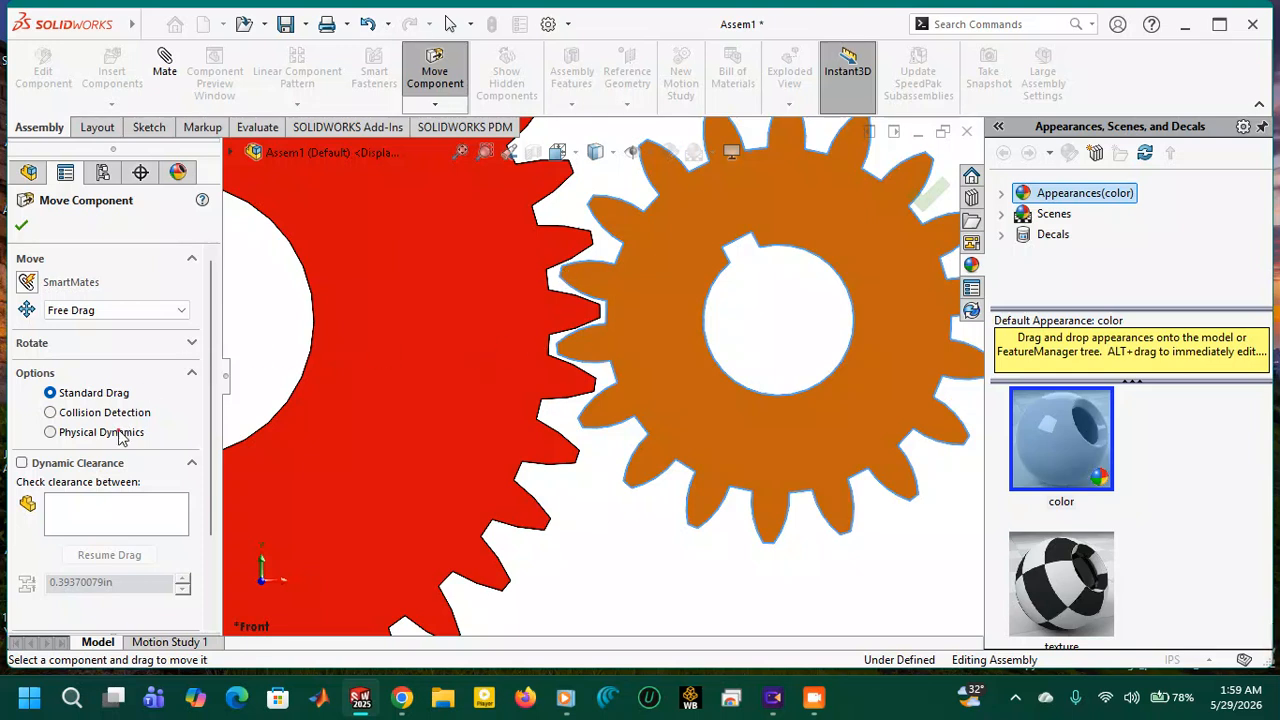
left_click(50, 432)
scroll(626, 524, "up", 6)
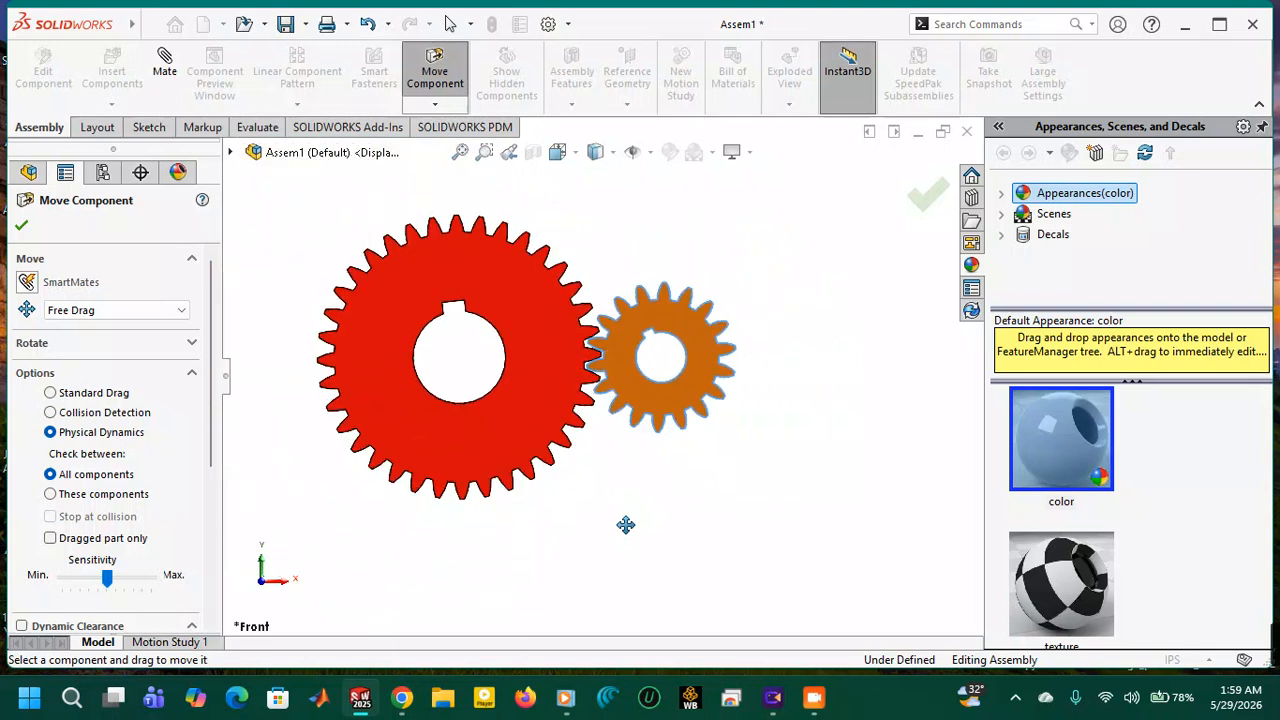
left_click_drag(544, 363, 536, 289)
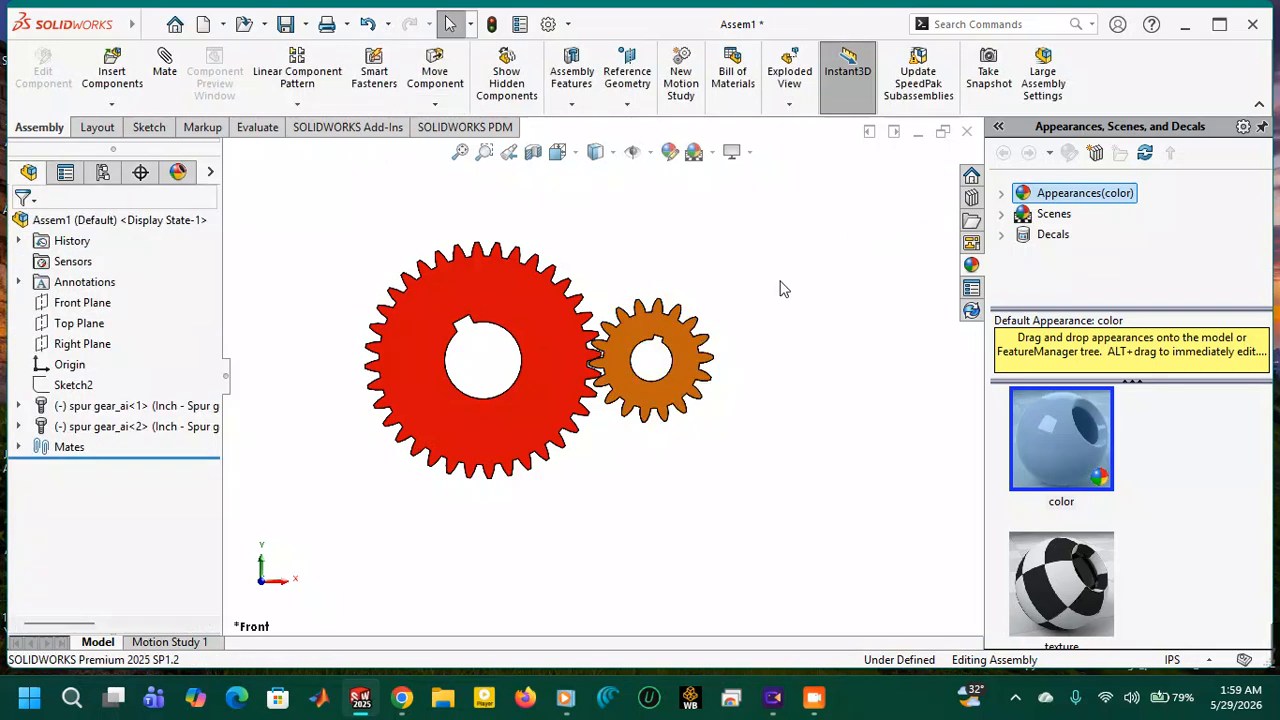
Fine-tune the 18-tooth gear's rotation with Move Component in Standard Drag so its teeth clear the 36-tooth gear, and accept.
scroll(586, 343, "down", 5)
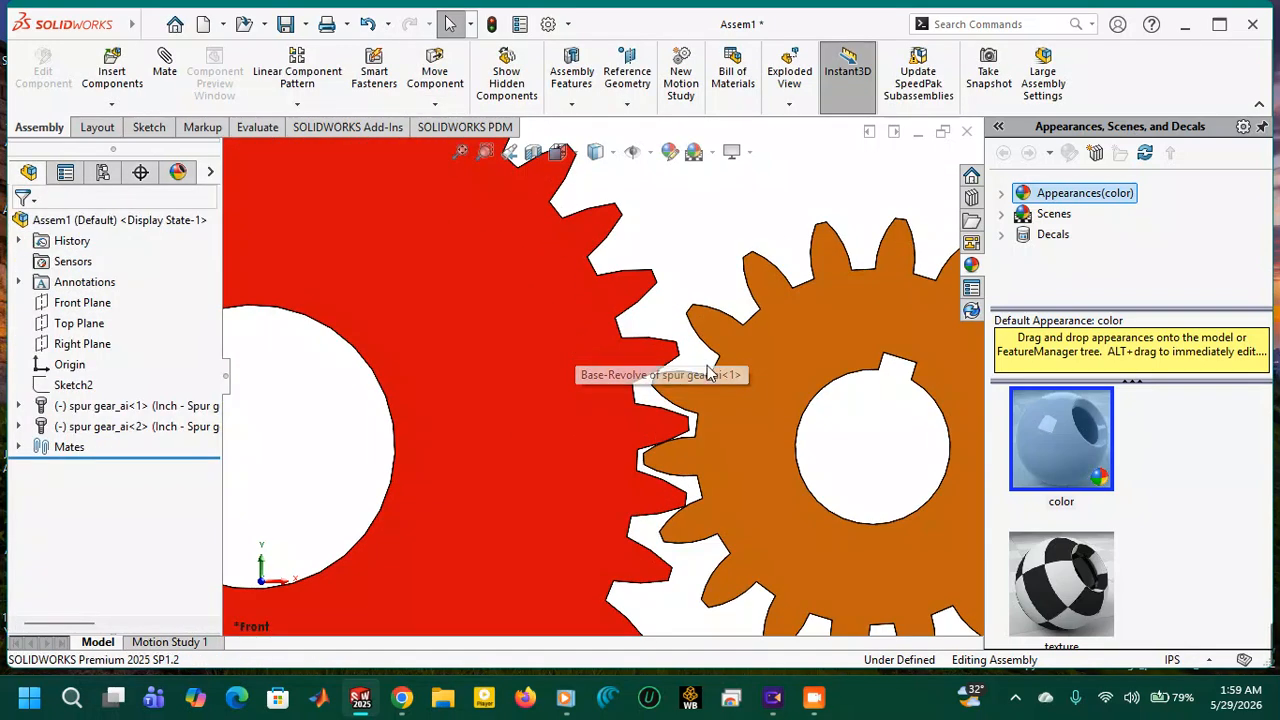
scroll(680, 290, "up", 3)
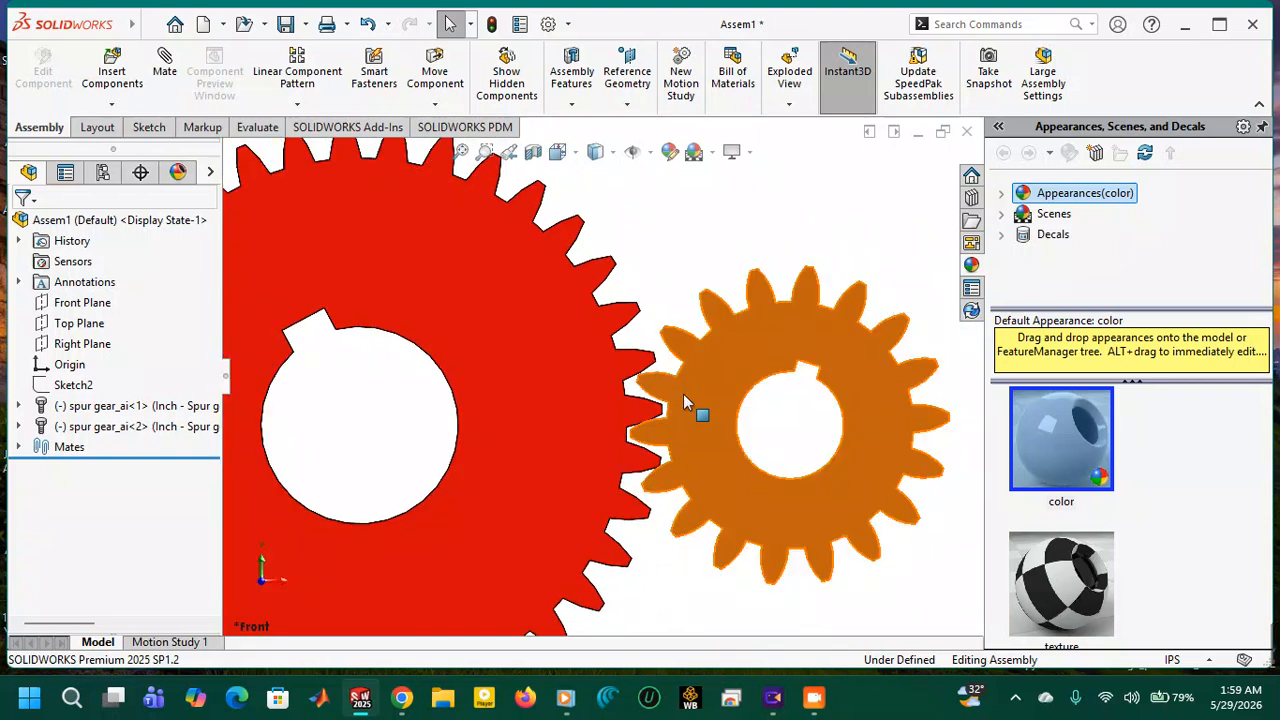
scroll(680, 450, "down", 1)
scroll(670, 488, "down", 2)
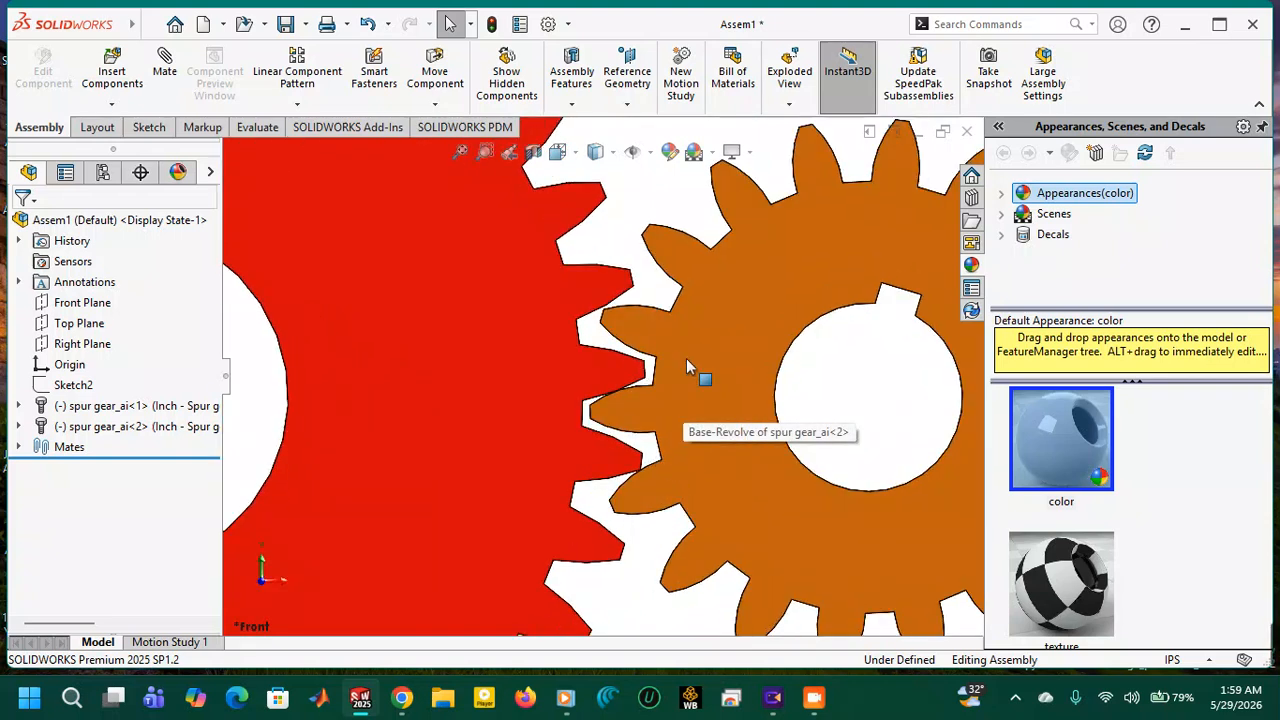
left_click(686, 362)
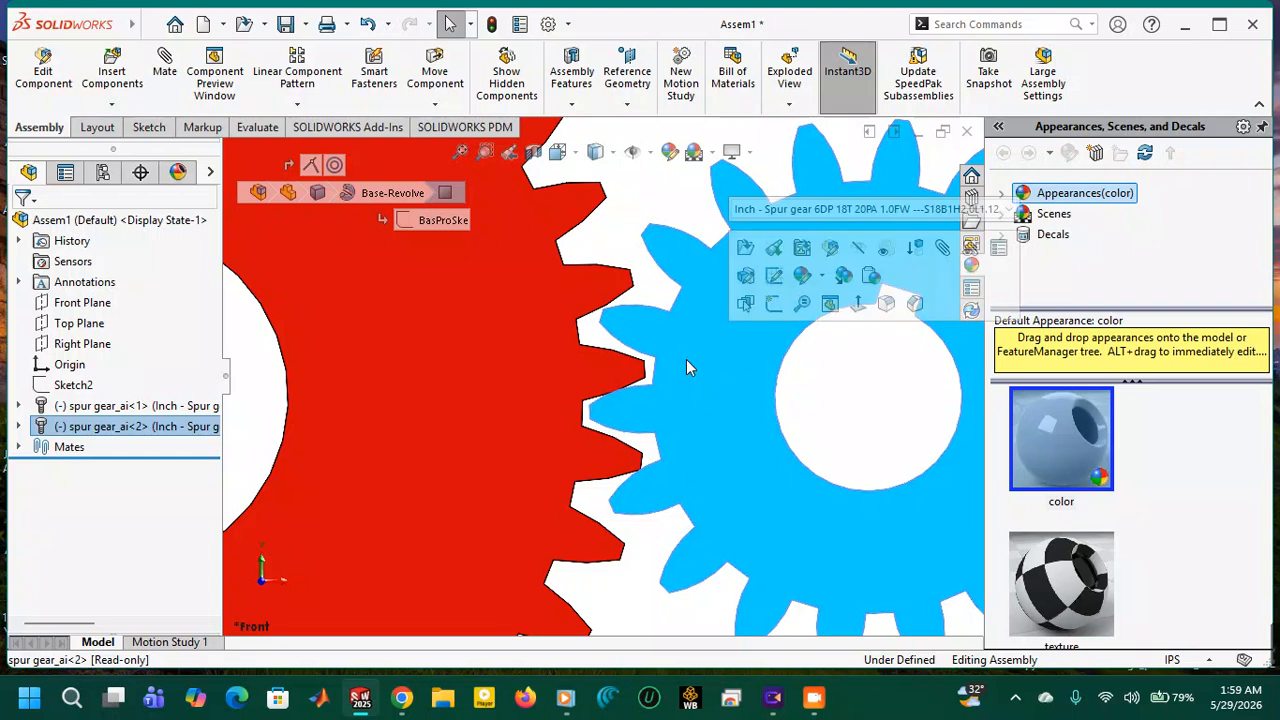
left_click(616, 196)
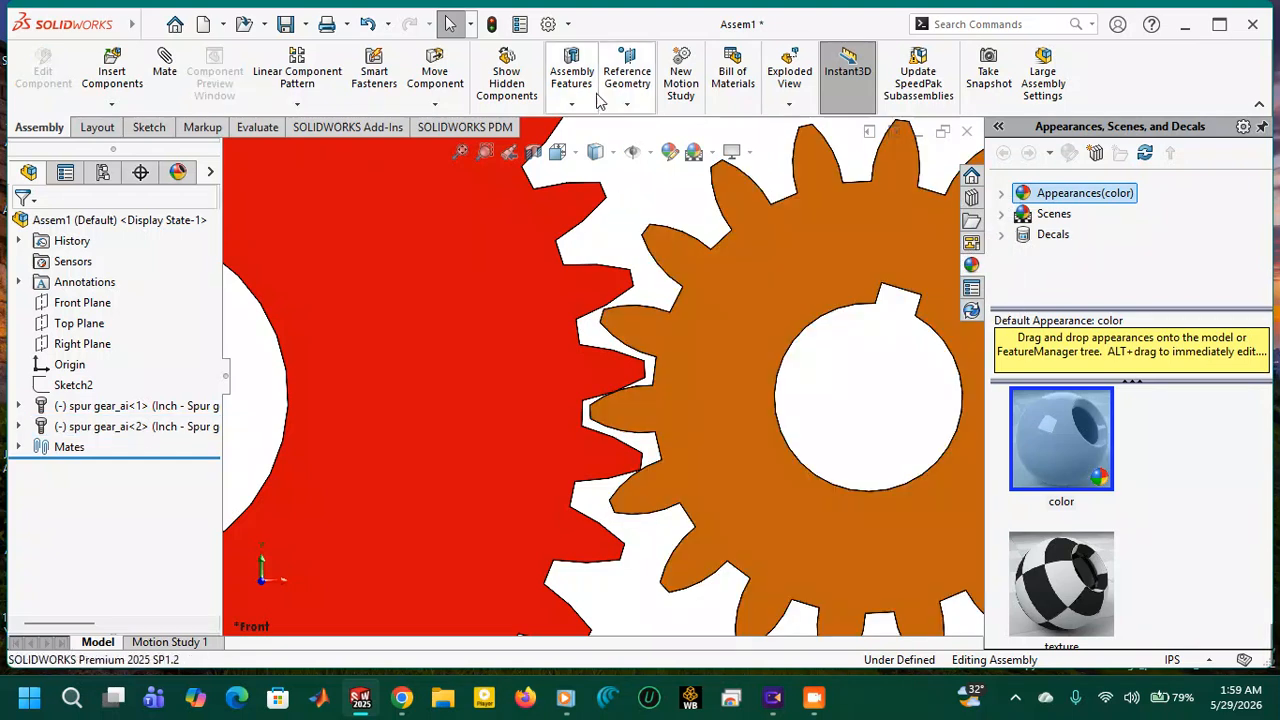
left_click(438, 75)
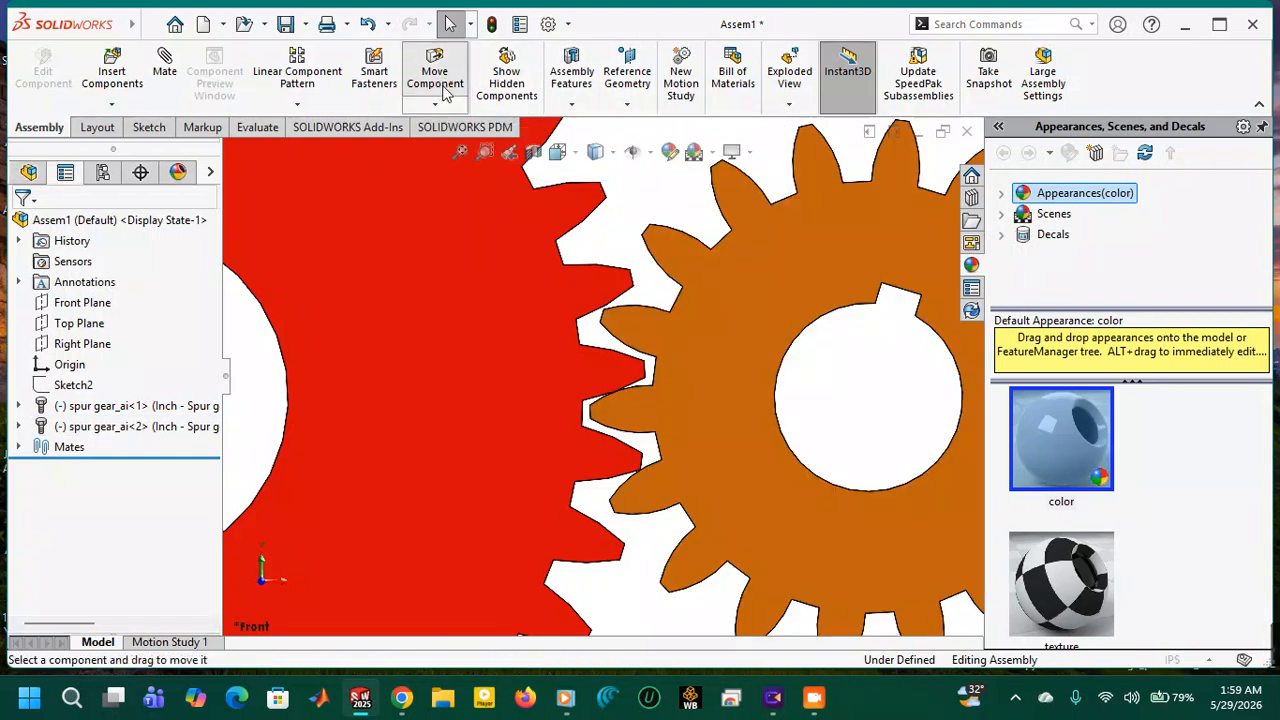
left_click(739, 322)
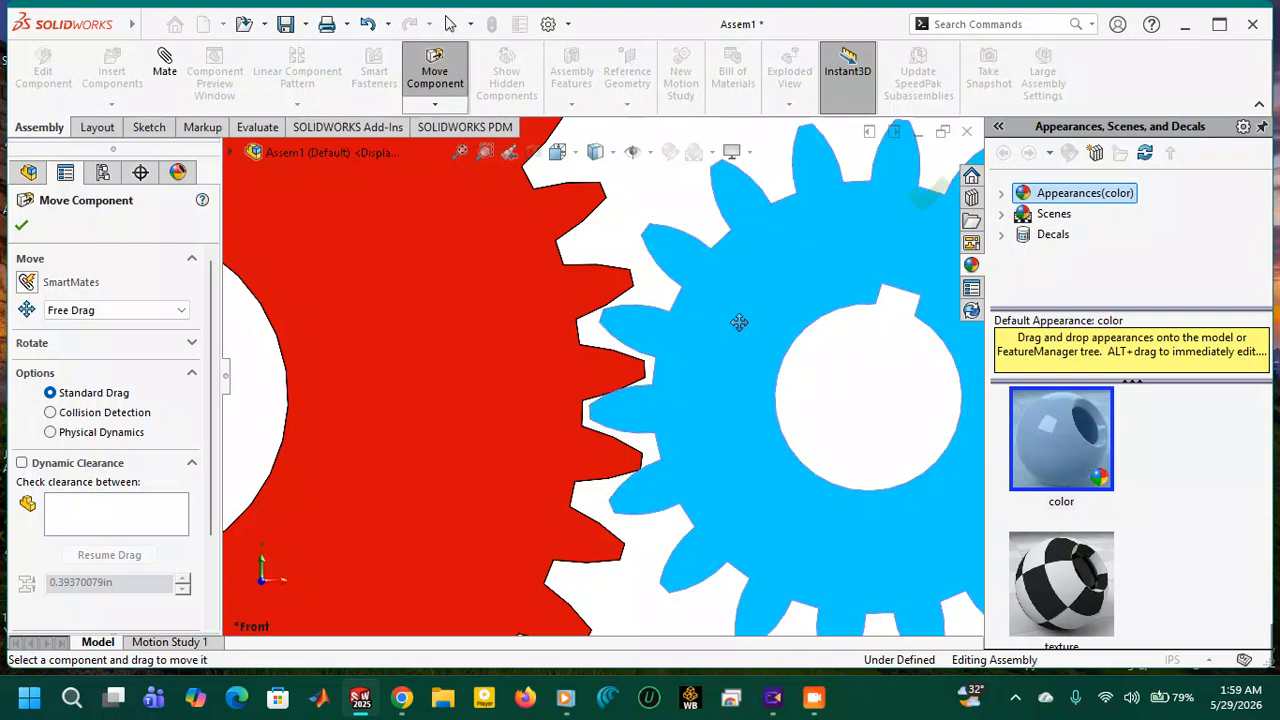
left_click_drag(739, 322, 739, 326)
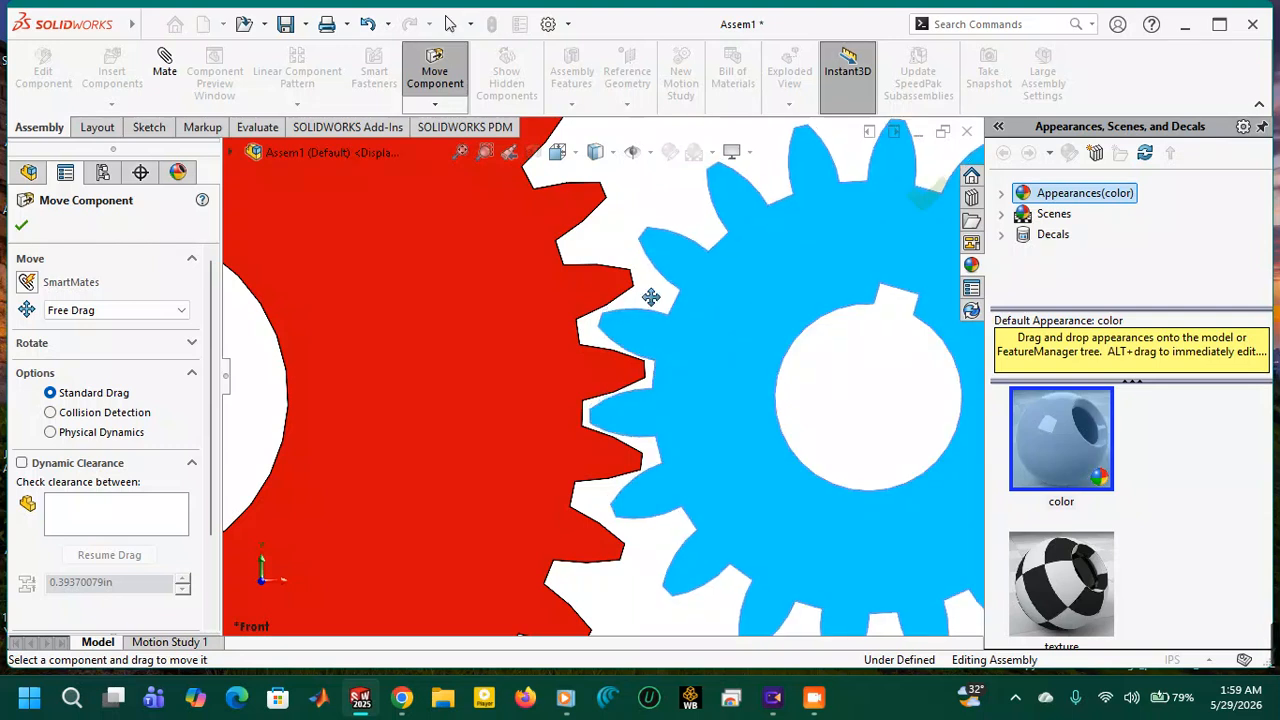
left_click(22, 226)
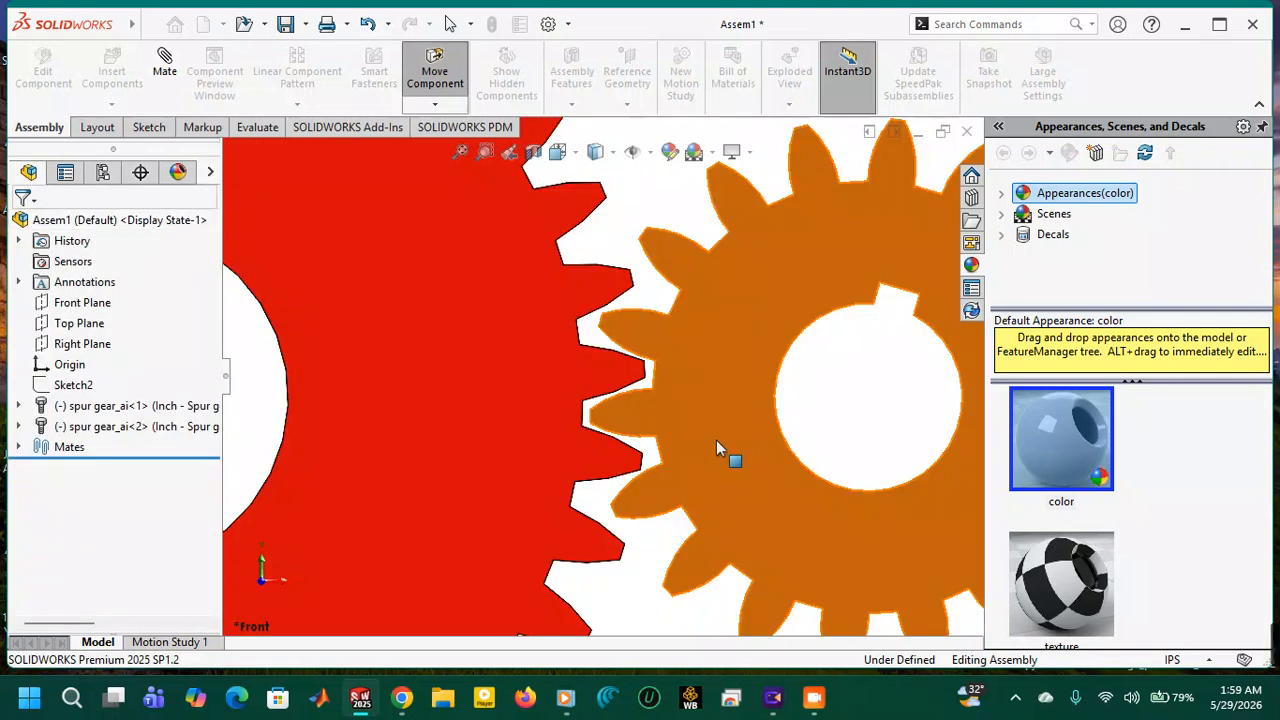
Create a new motion study and set its animation rate to 60 frames per second.
scroll(716, 442, "up", 5)
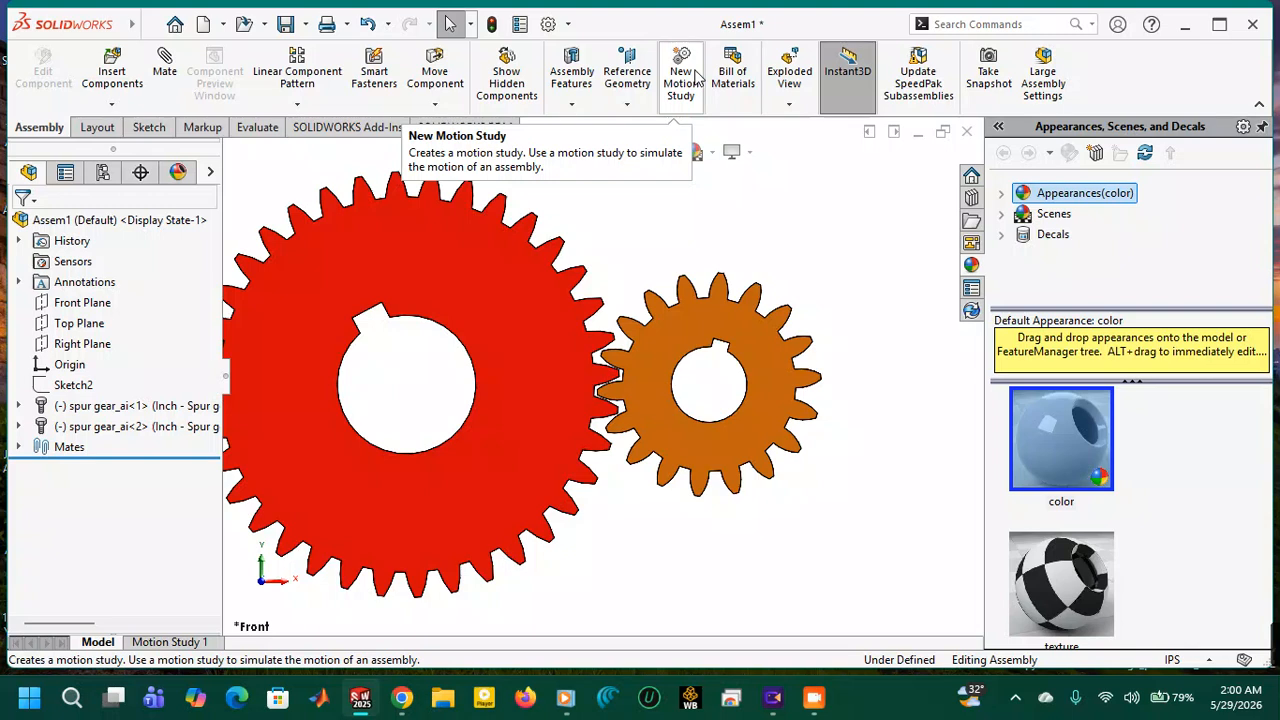
left_click(697, 78)
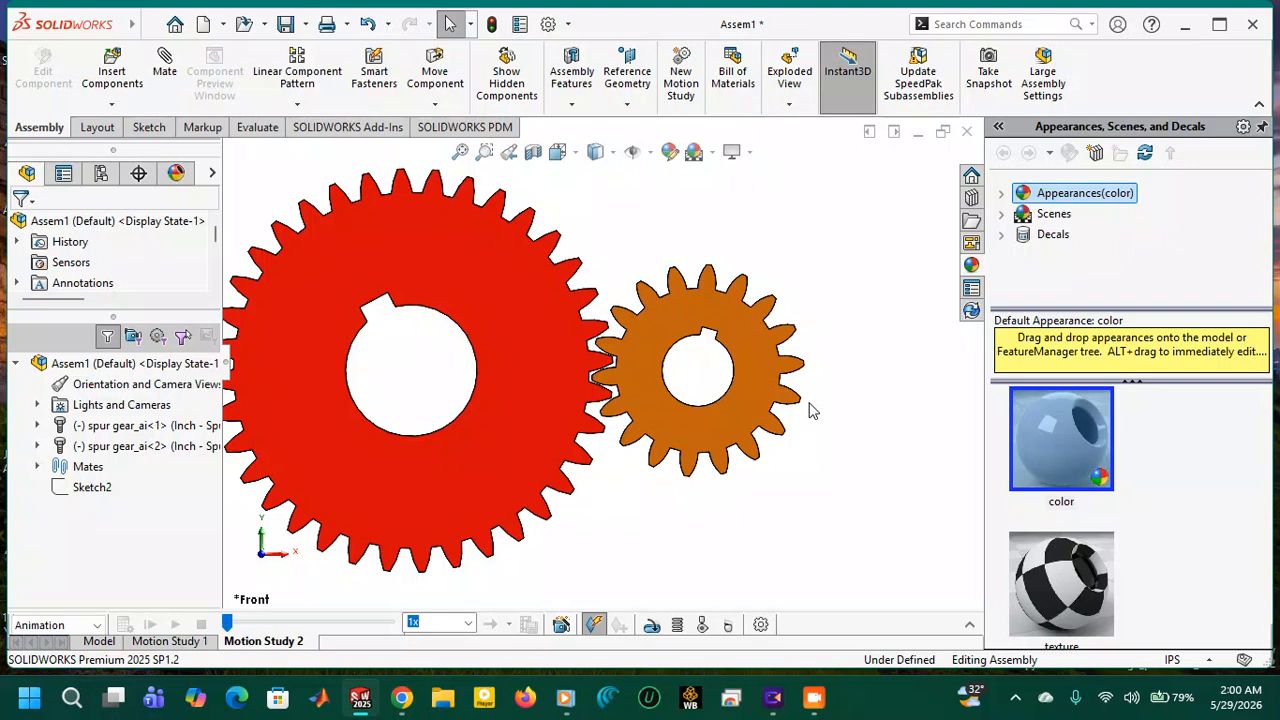
left_click(761, 626)
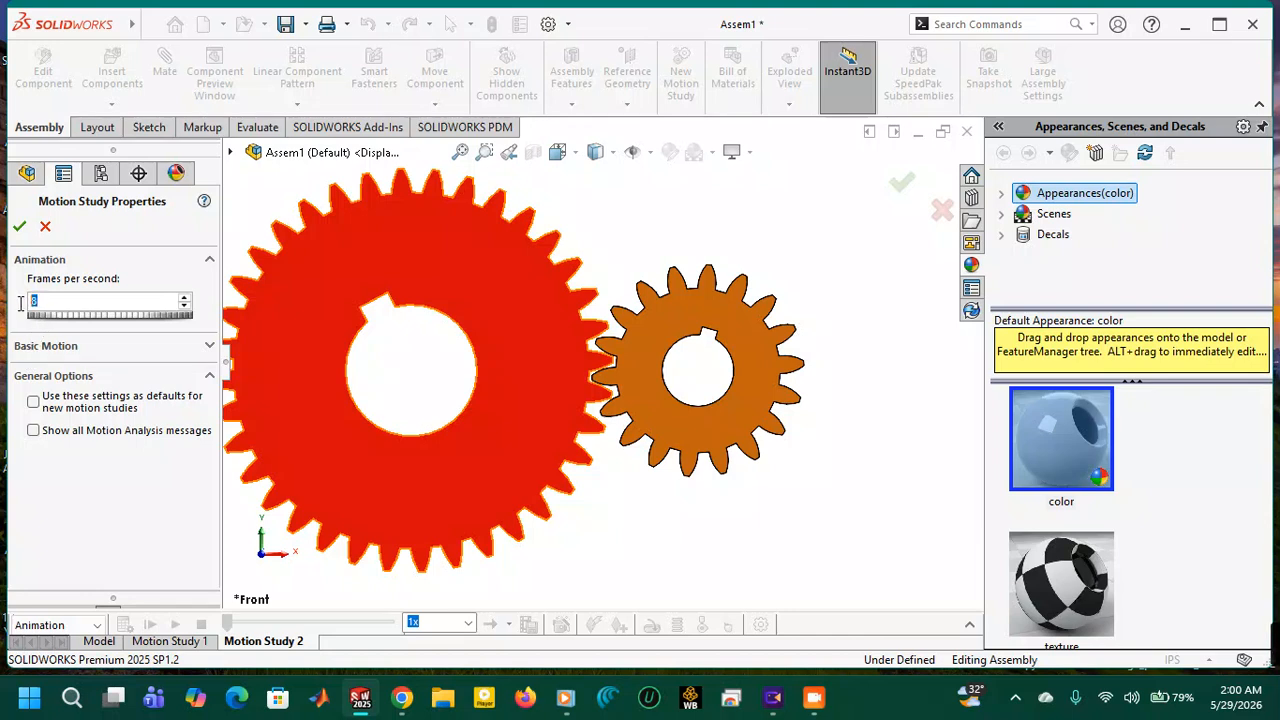
type("50")
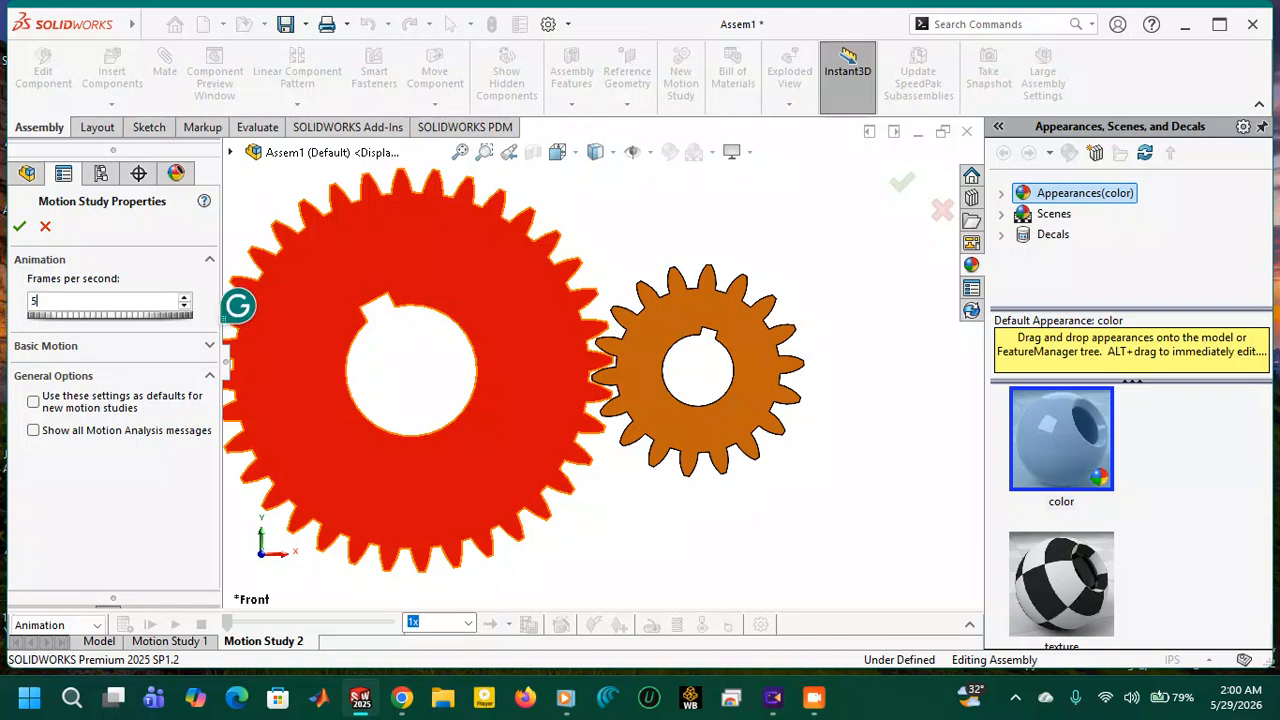
key("BackSpace")
key("BackSpace")
type("60")
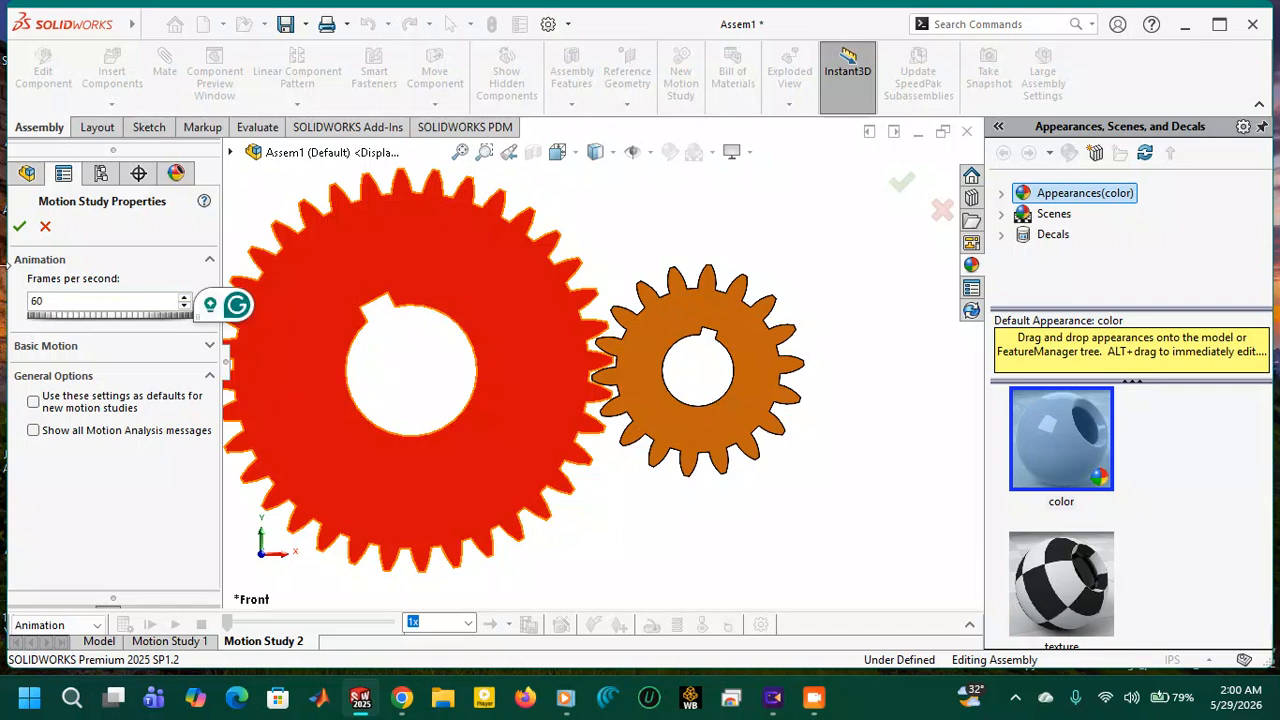
left_click(19, 226)
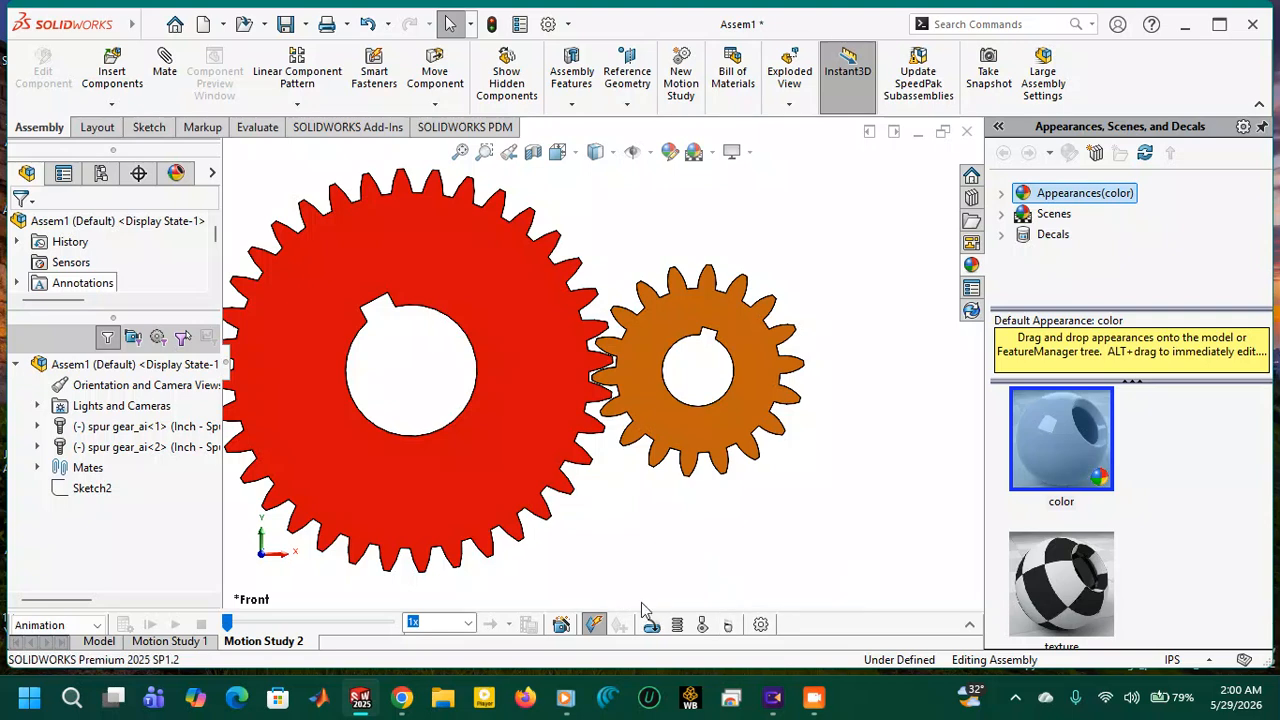
Add a solid body contact between the 36-tooth gear and the 18-tooth gear in the motion study.
left_click(706, 625)
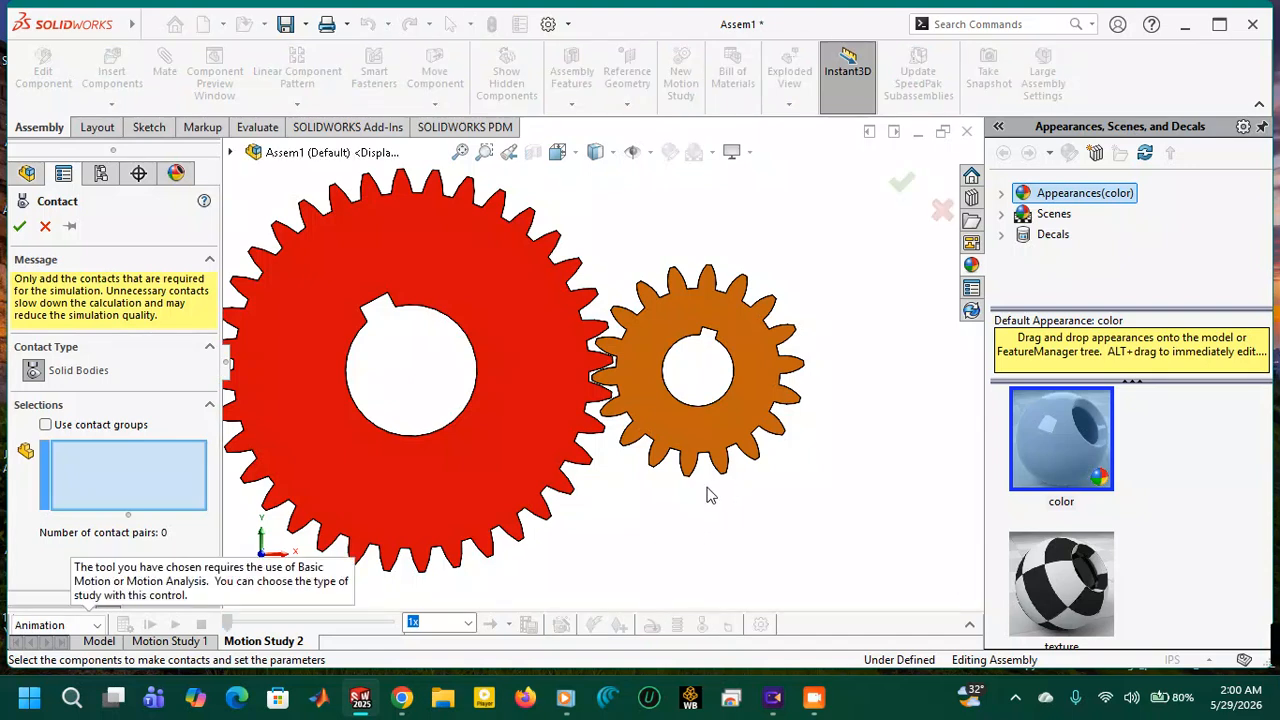
left_click(519, 406)
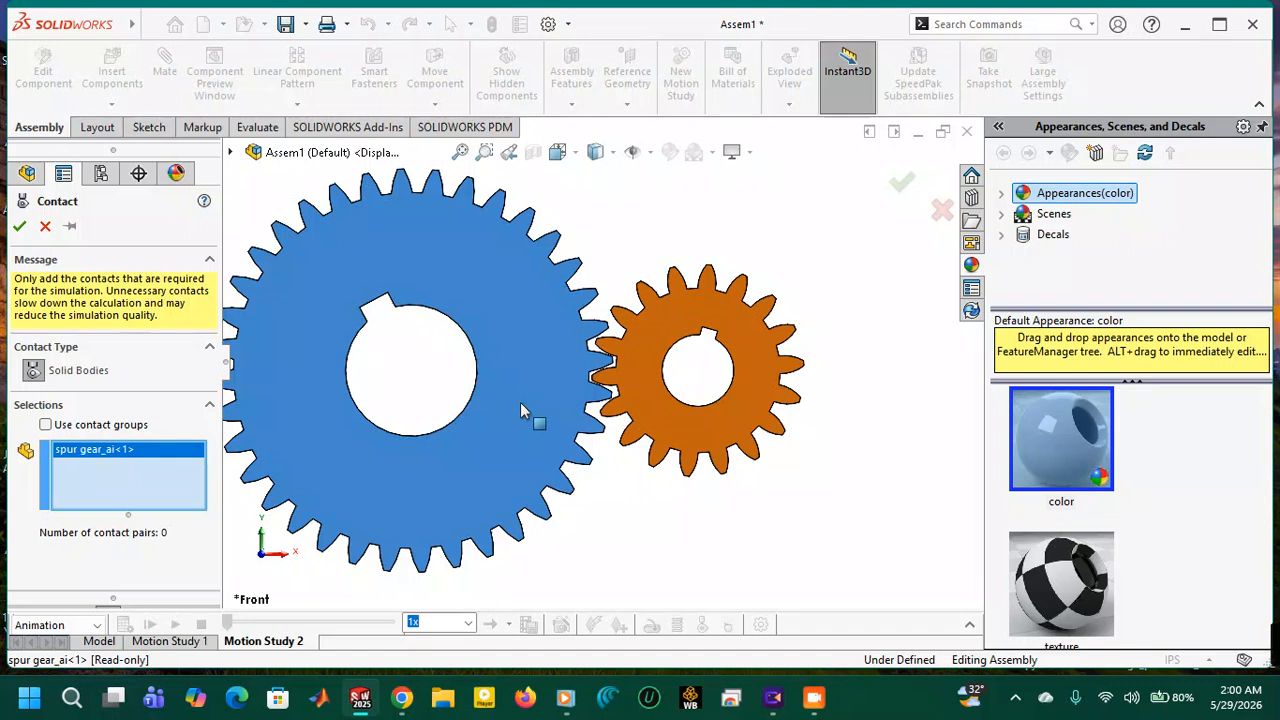
left_click(640, 344)
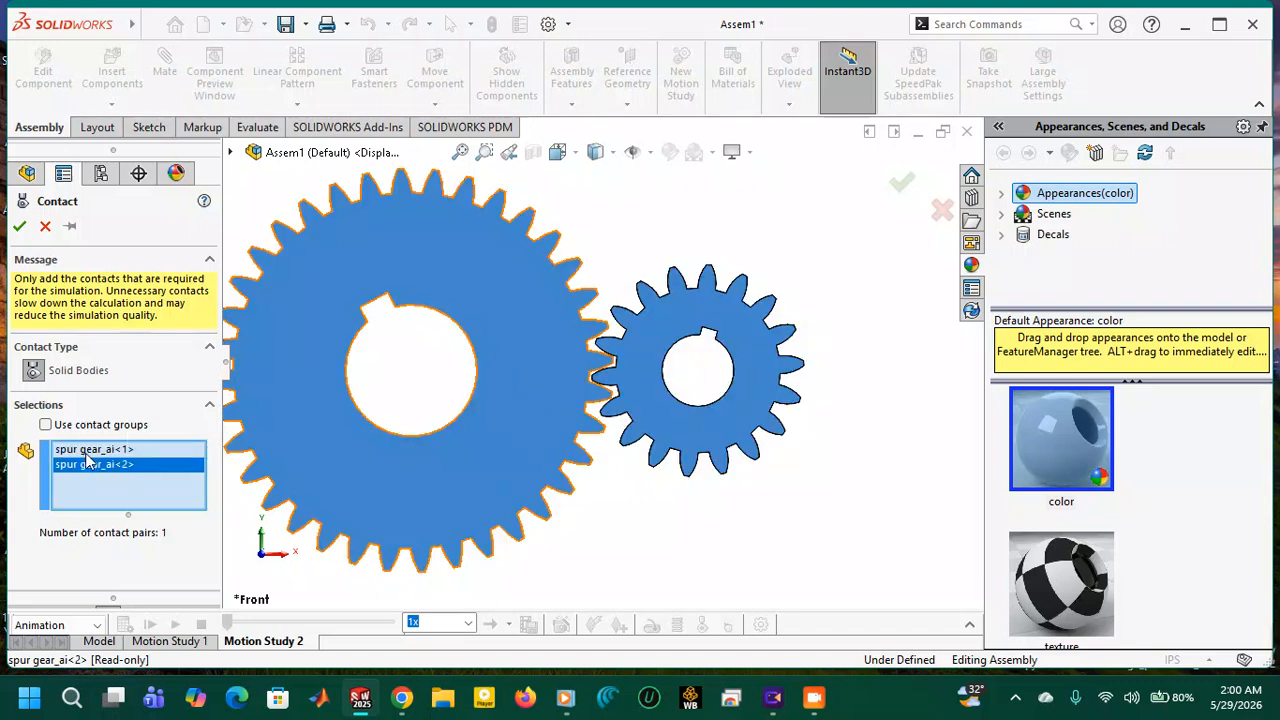
left_click(19, 226)
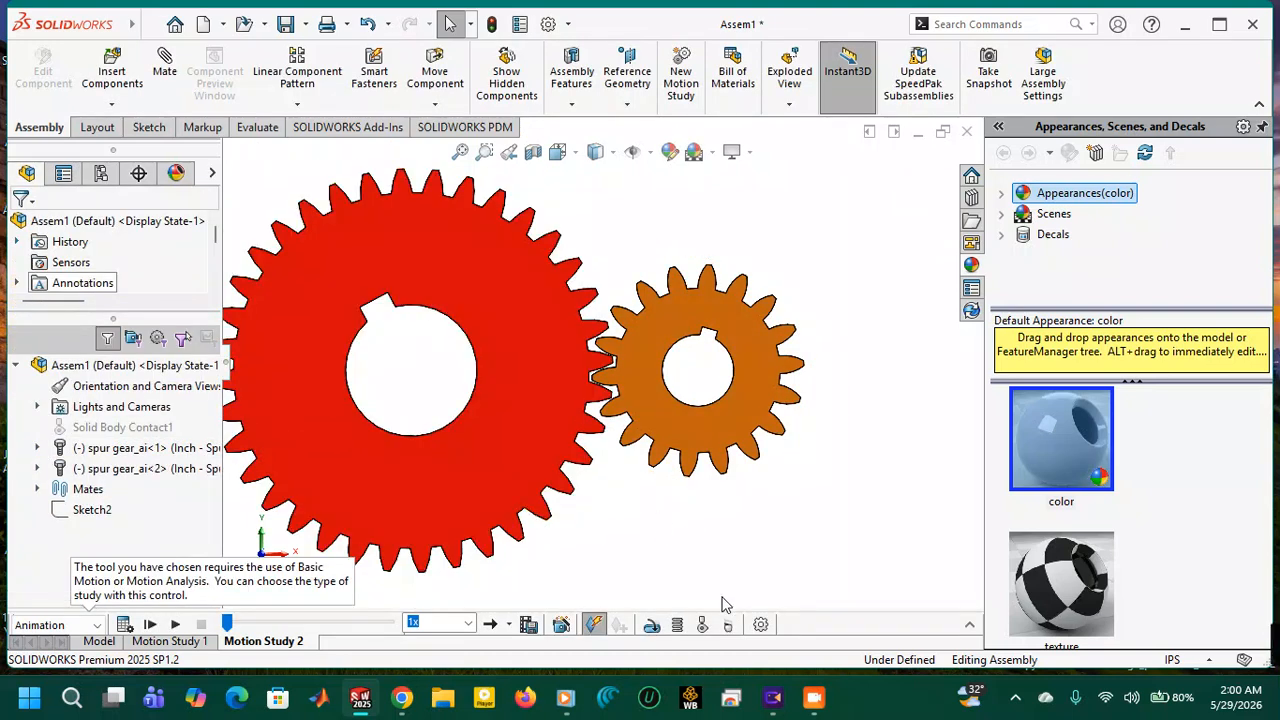
Add a constant-speed rotary motor of 10 RPM on the bore face of the 36-tooth gear, keeping its default direction.
left_click(651, 625)
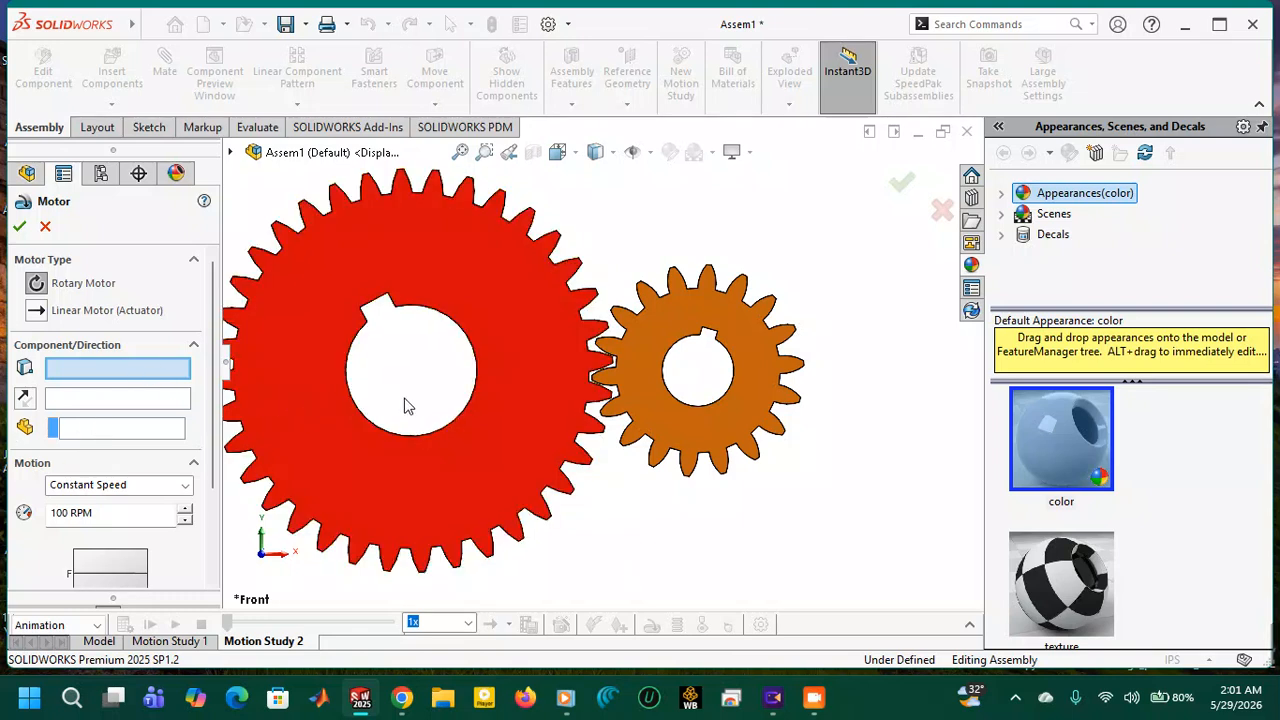
middle_click_drag(660, 197, 694, 240)
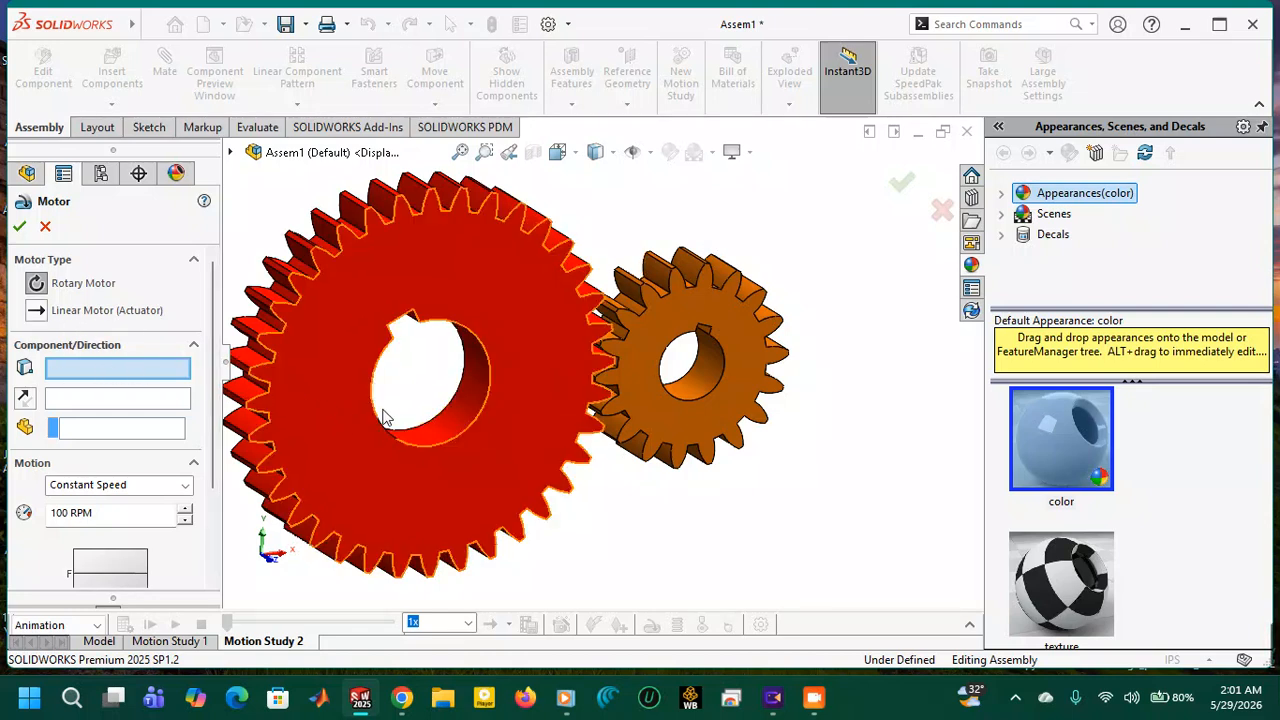
left_click(457, 431)
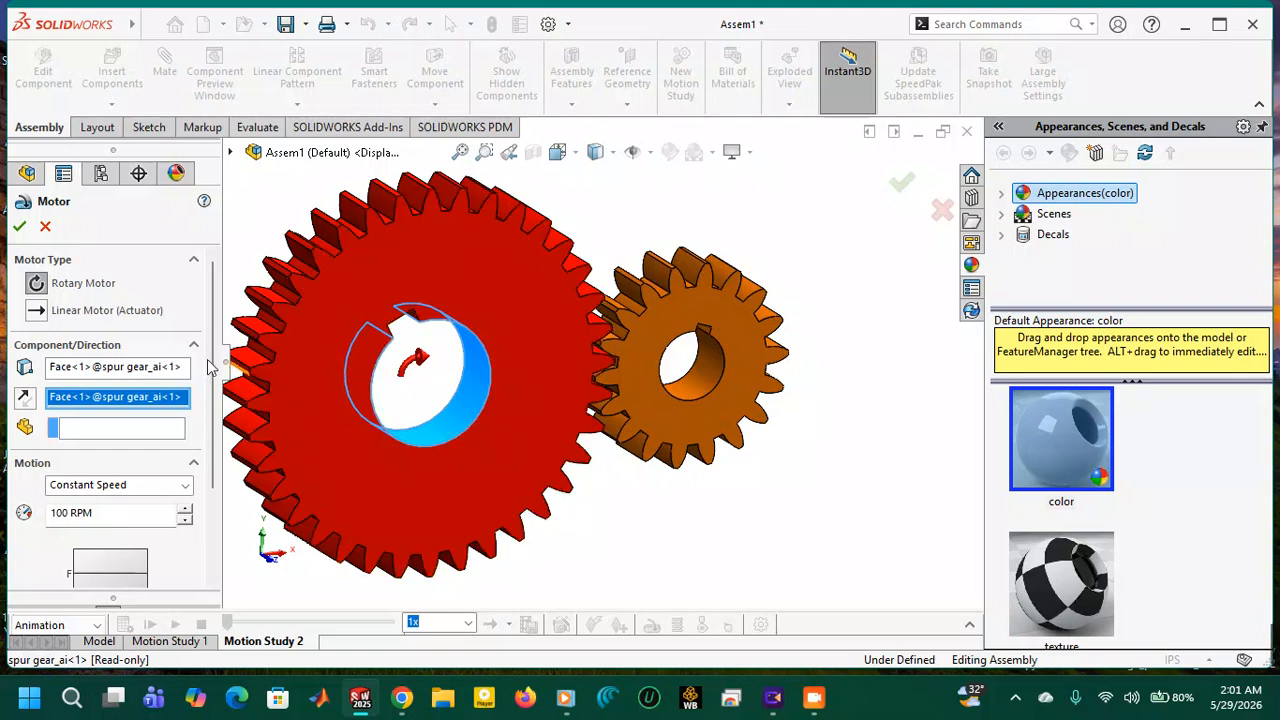
left_click(26, 403)
left_click(26, 403)
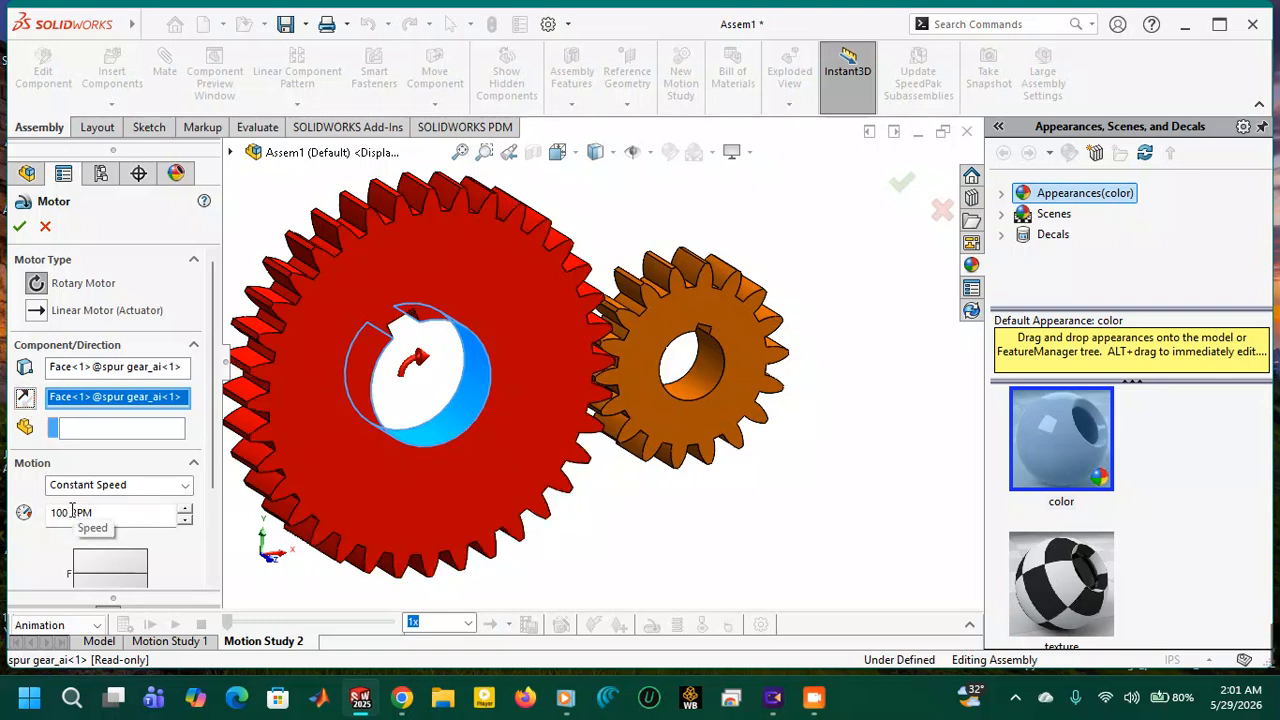
left_click(62, 510)
key("BackSpace")
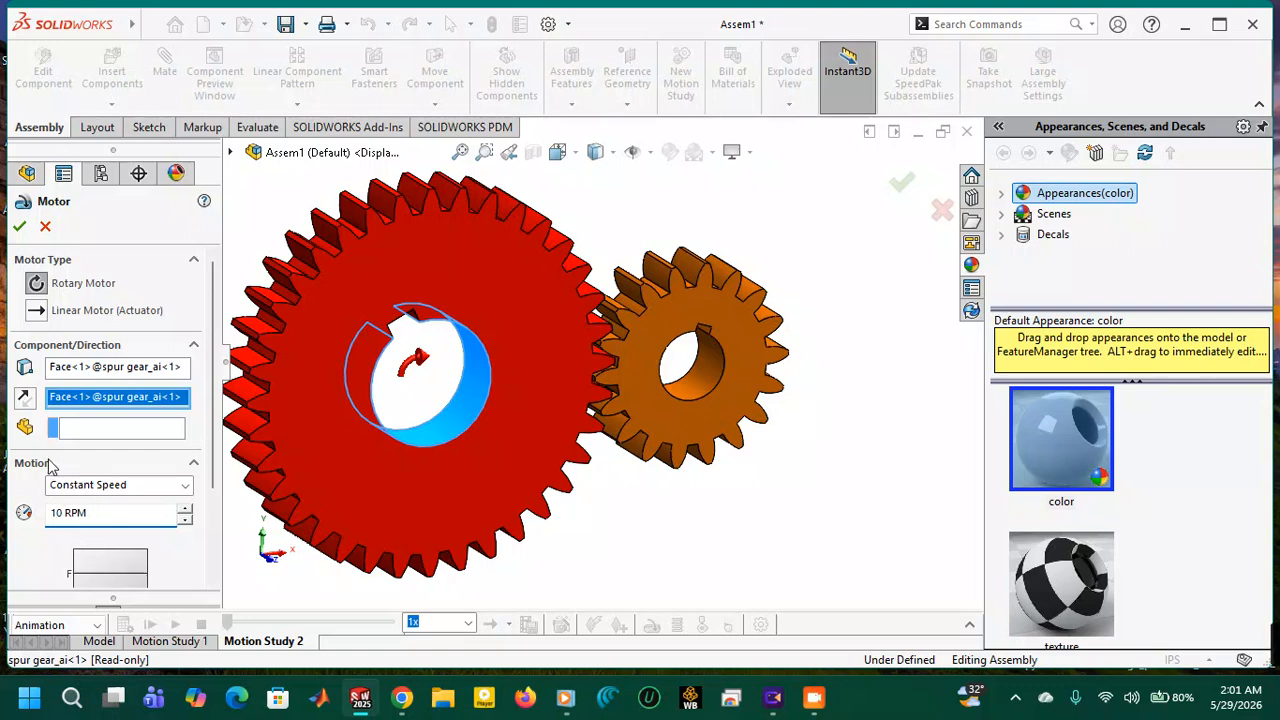
left_click(19, 226)
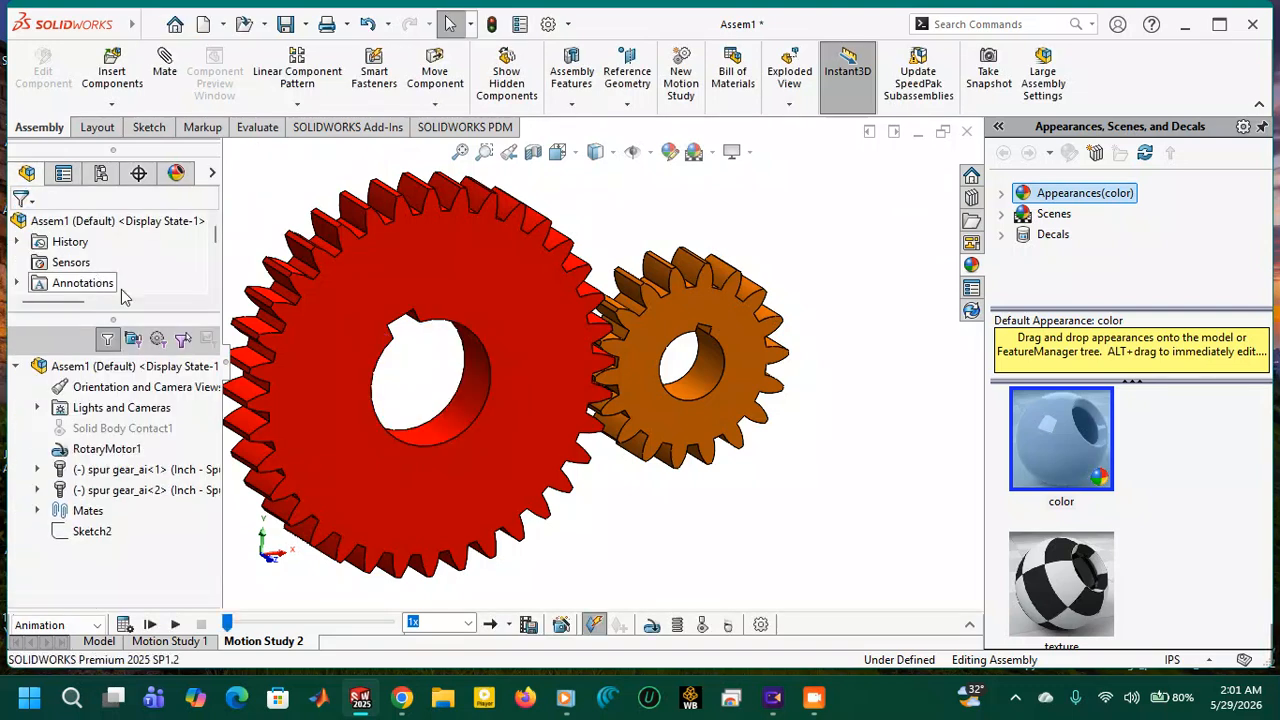
Use the Animation Wizard to rotate the model clockwise about the Y-axis 4 times over 10 seconds, starting at 0 seconds.
left_click(564, 625)
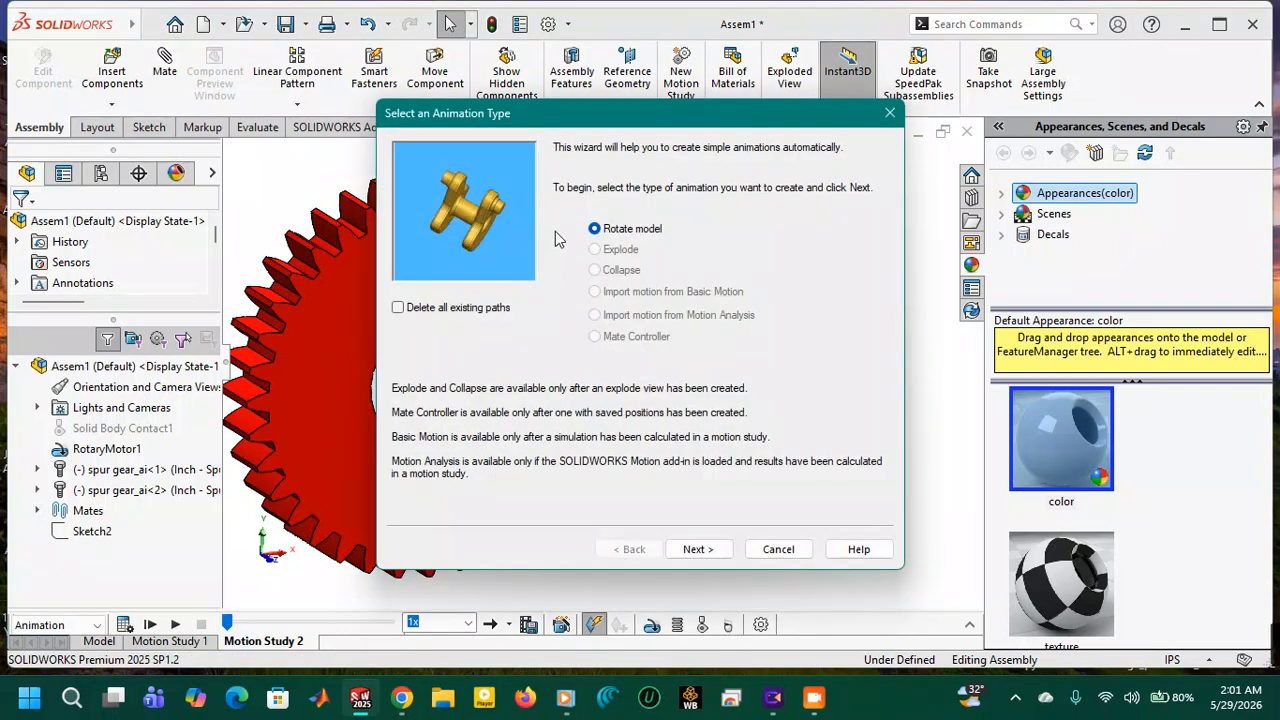
left_click(701, 547)
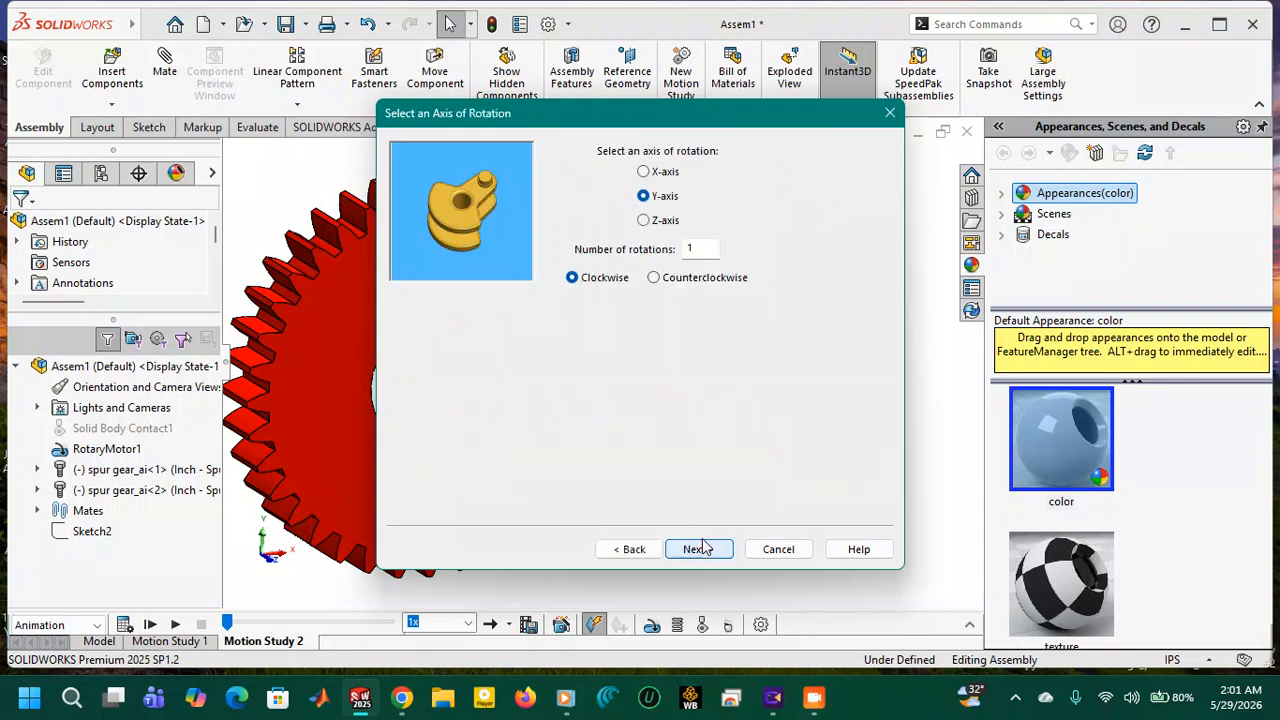
double_click(689, 251)
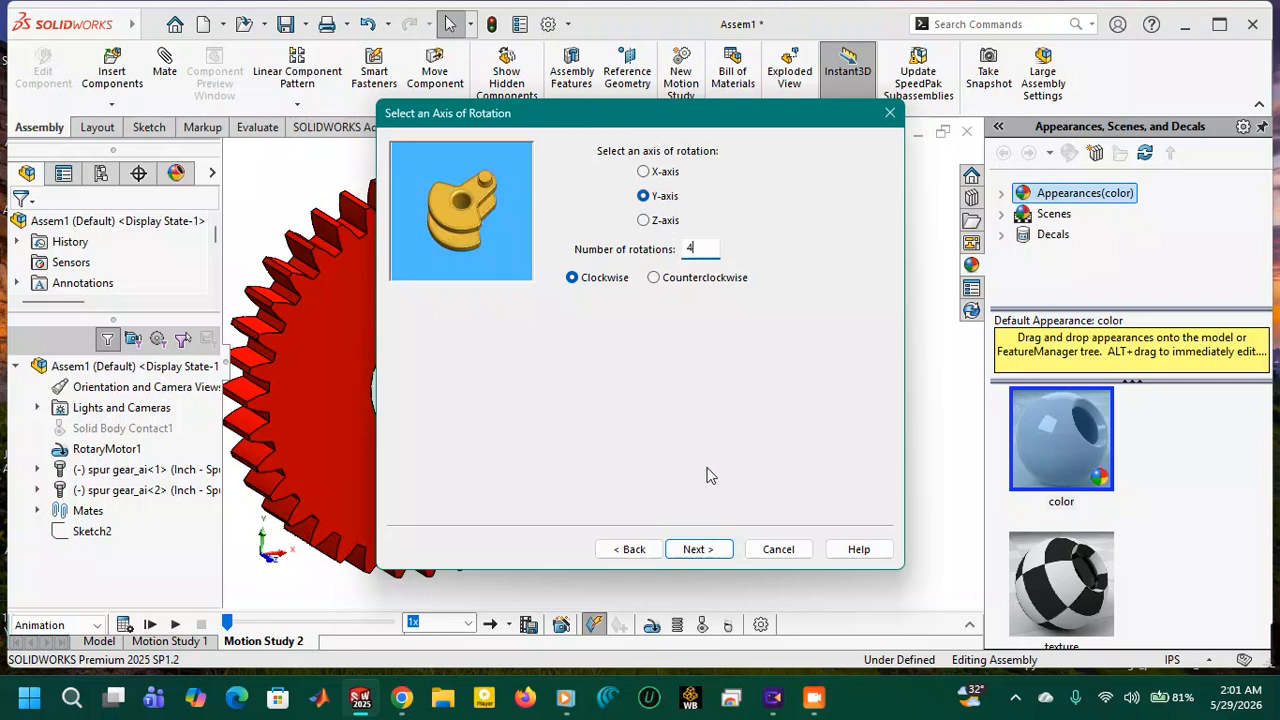
left_click(695, 549)
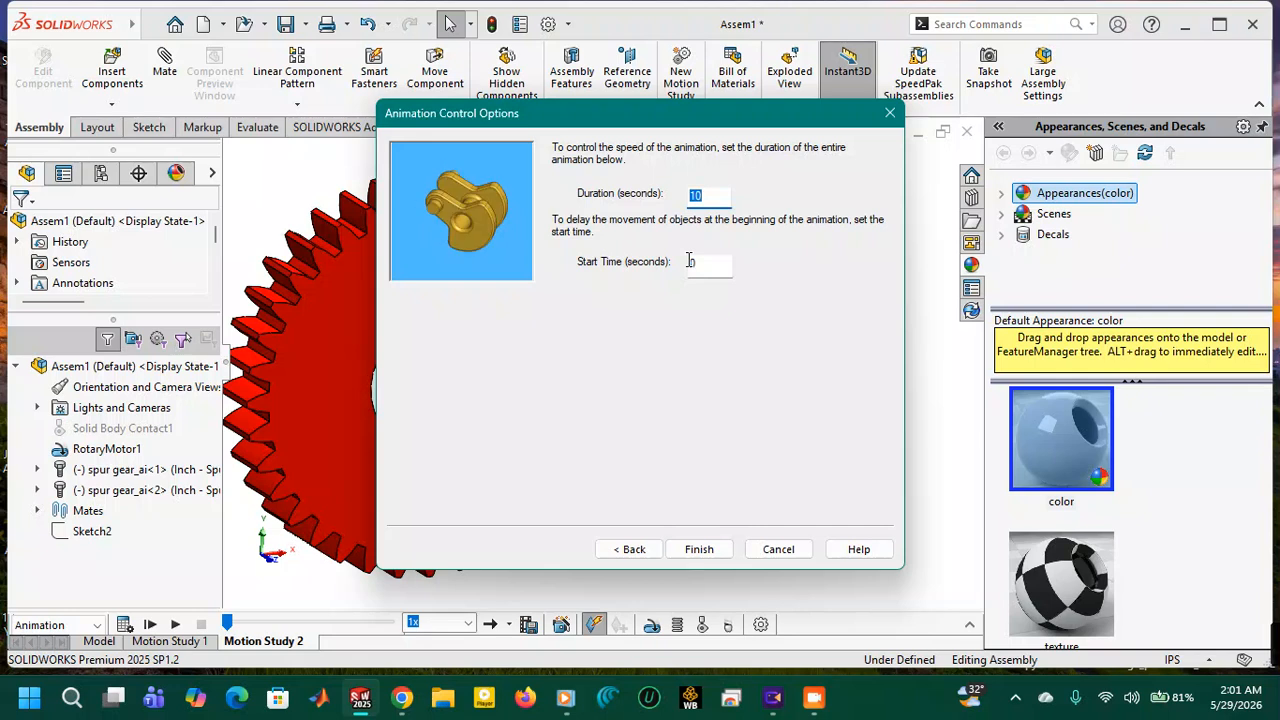
left_click(698, 550)
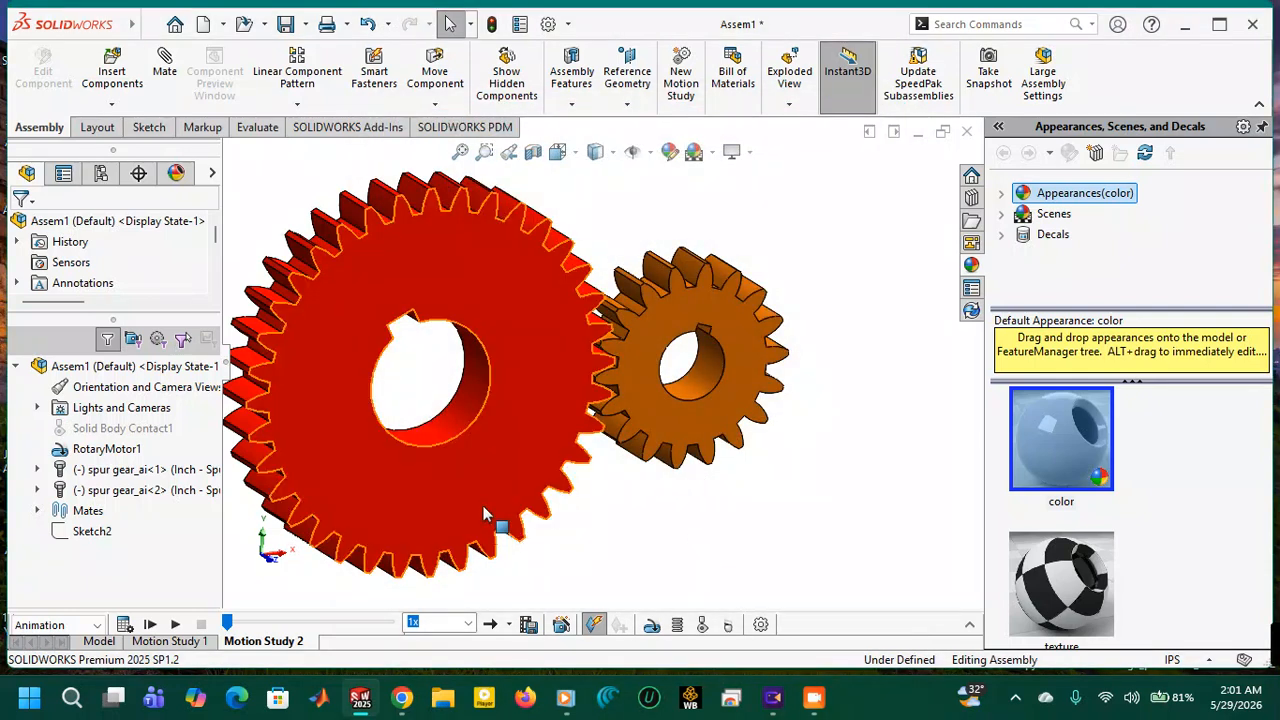
Set the motion study type to Basic Motion.
scroll(455, 478, "up", 3)
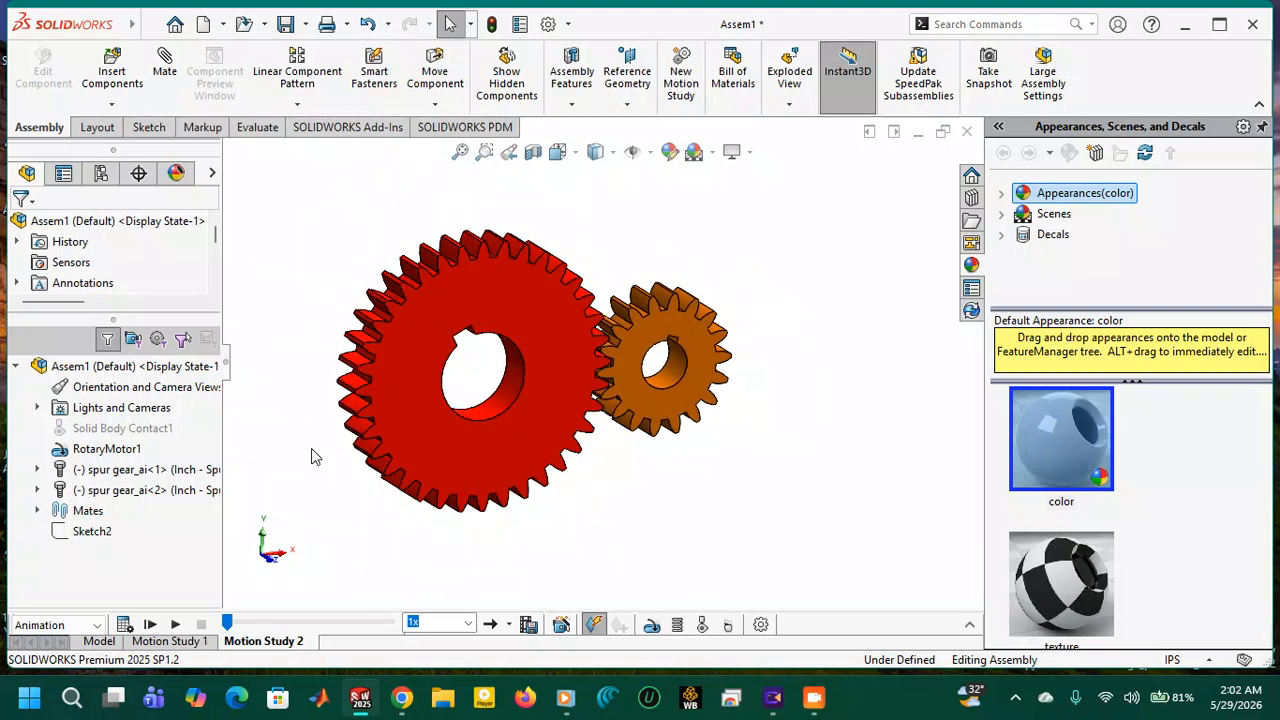
left_click(100, 625)
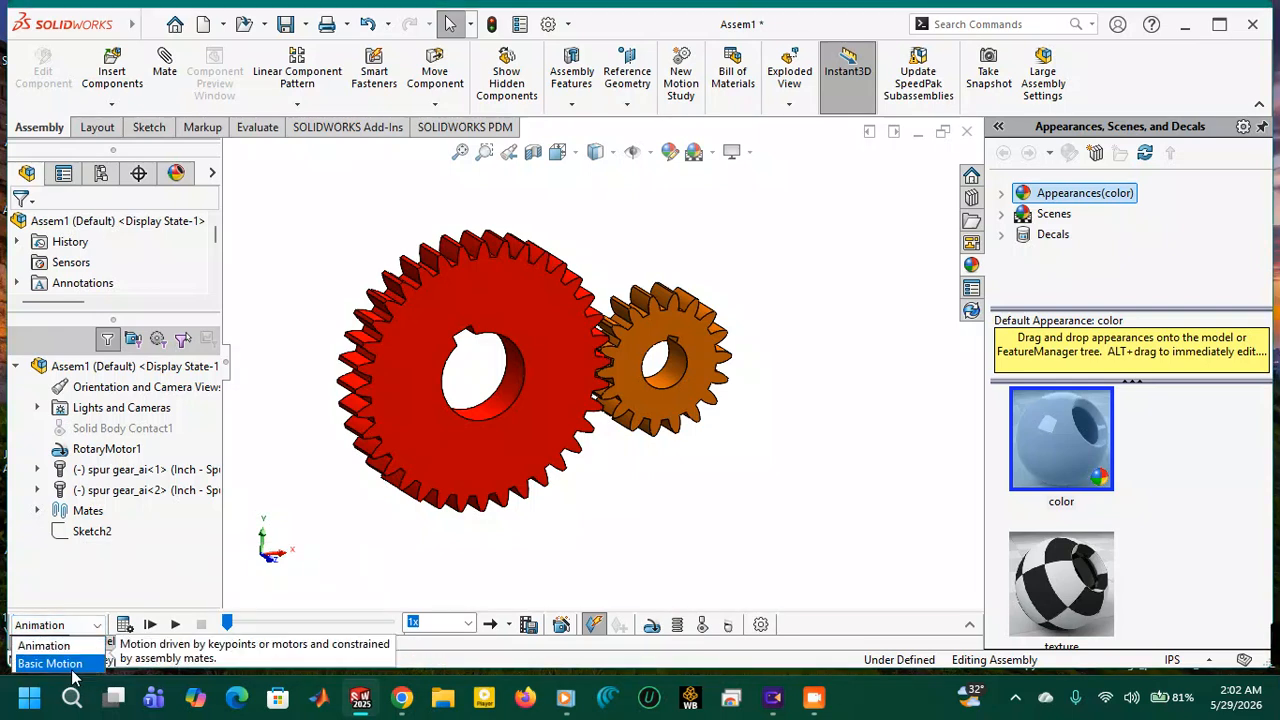
left_click(72, 670)
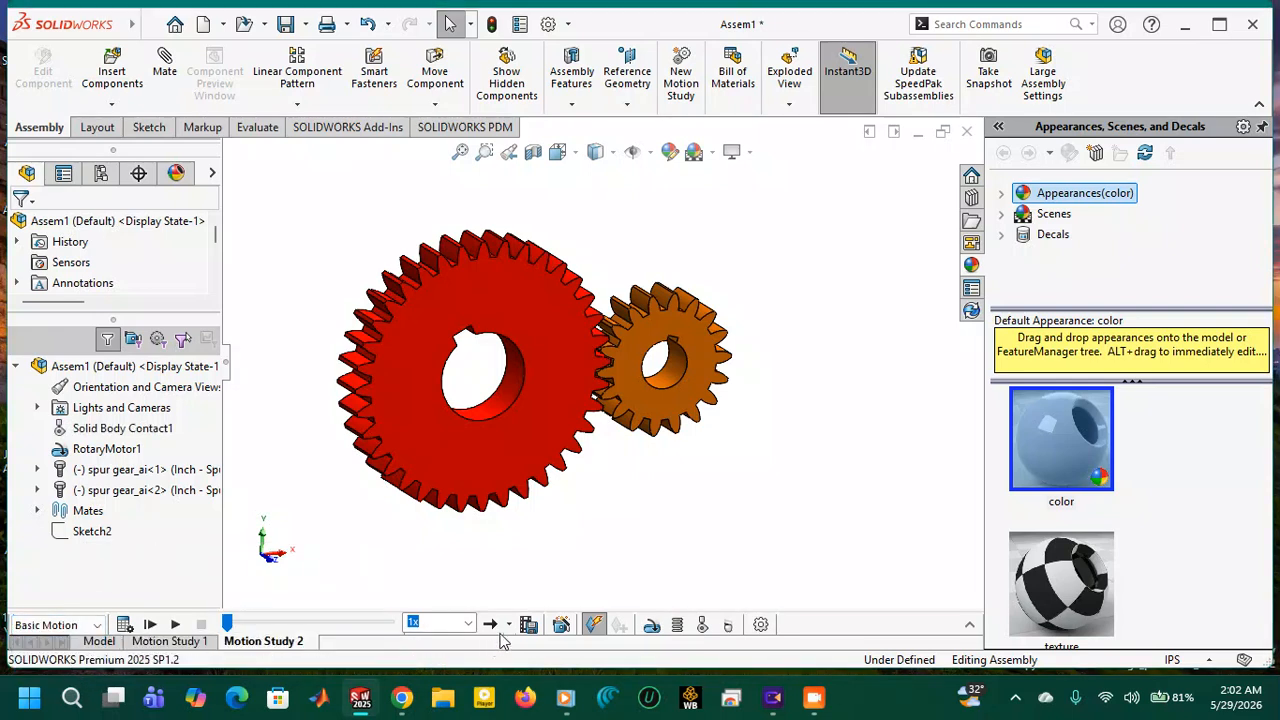
Check the keyframes on the expanded study timeline, collapse it, and calculate and play the motion study.
left_click(969, 625)
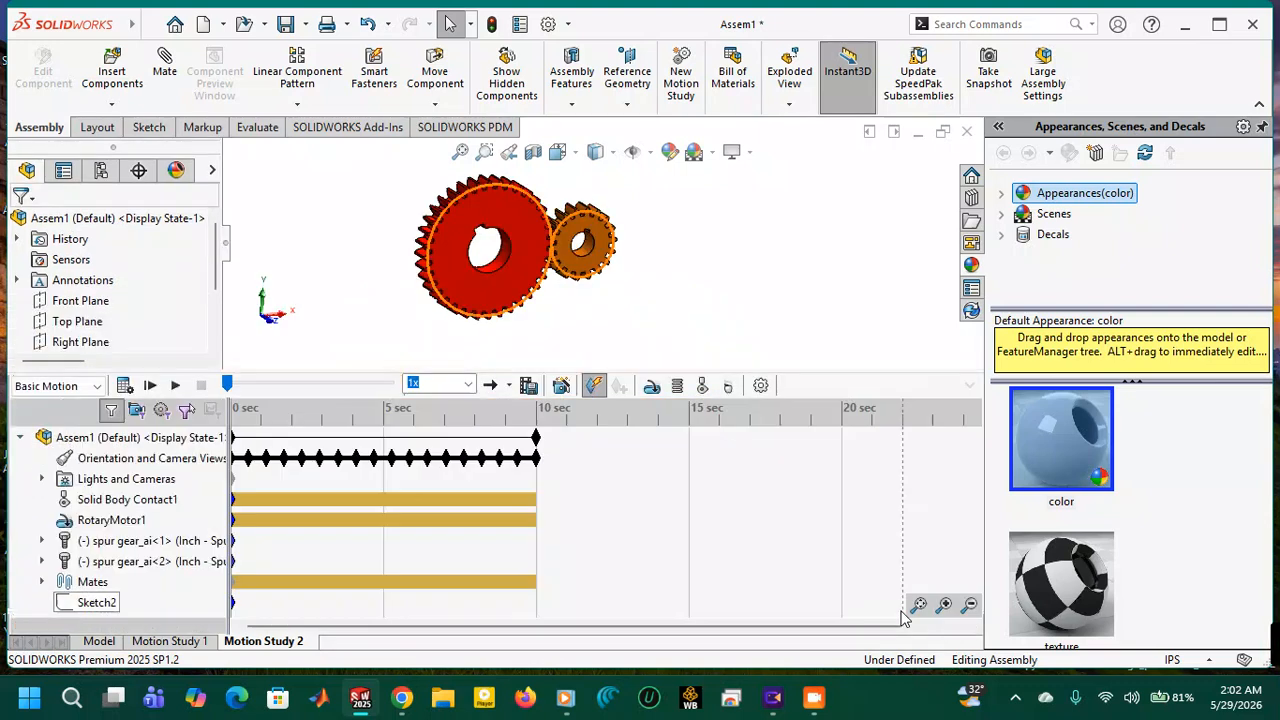
left_click(236, 478)
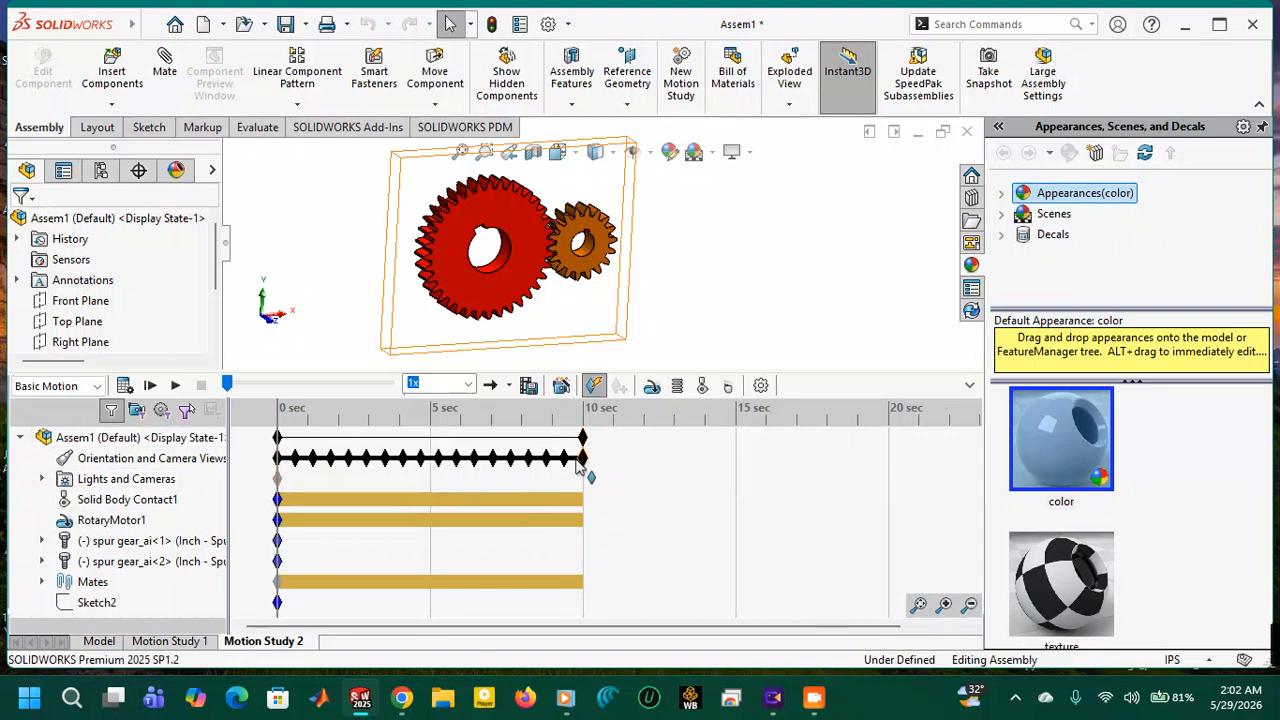
left_click(969, 385)
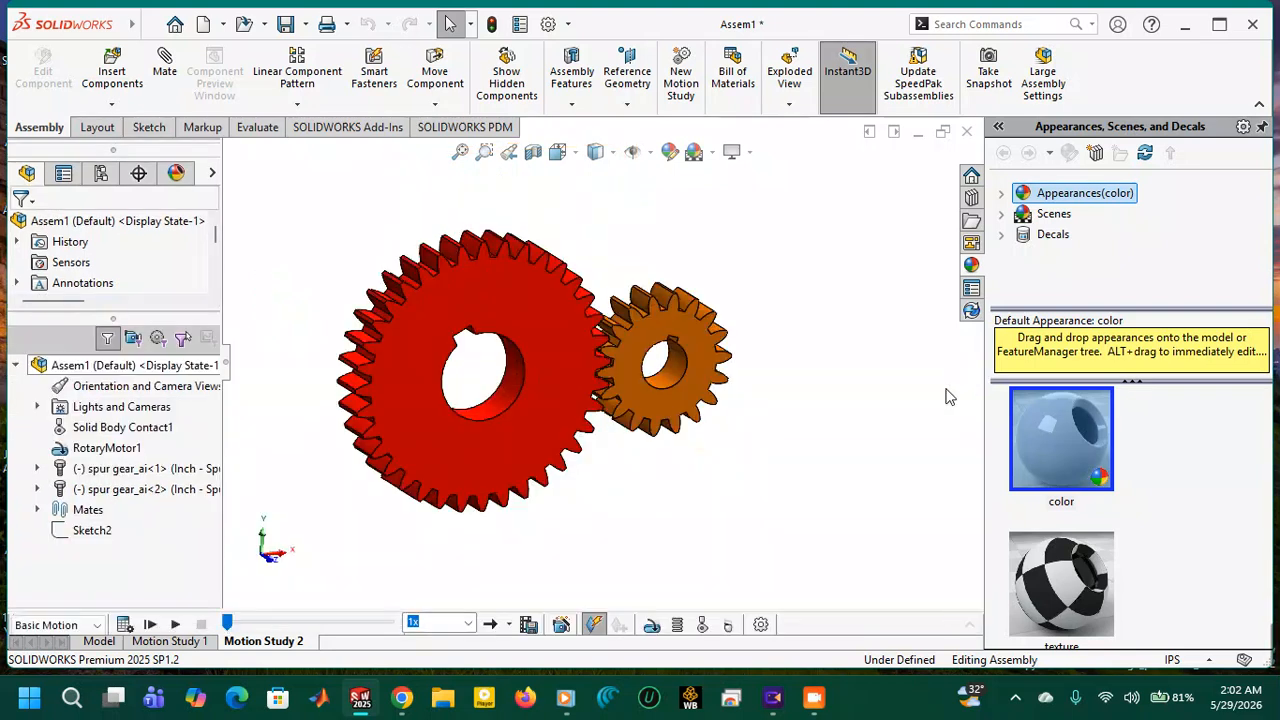
left_click(123, 624)
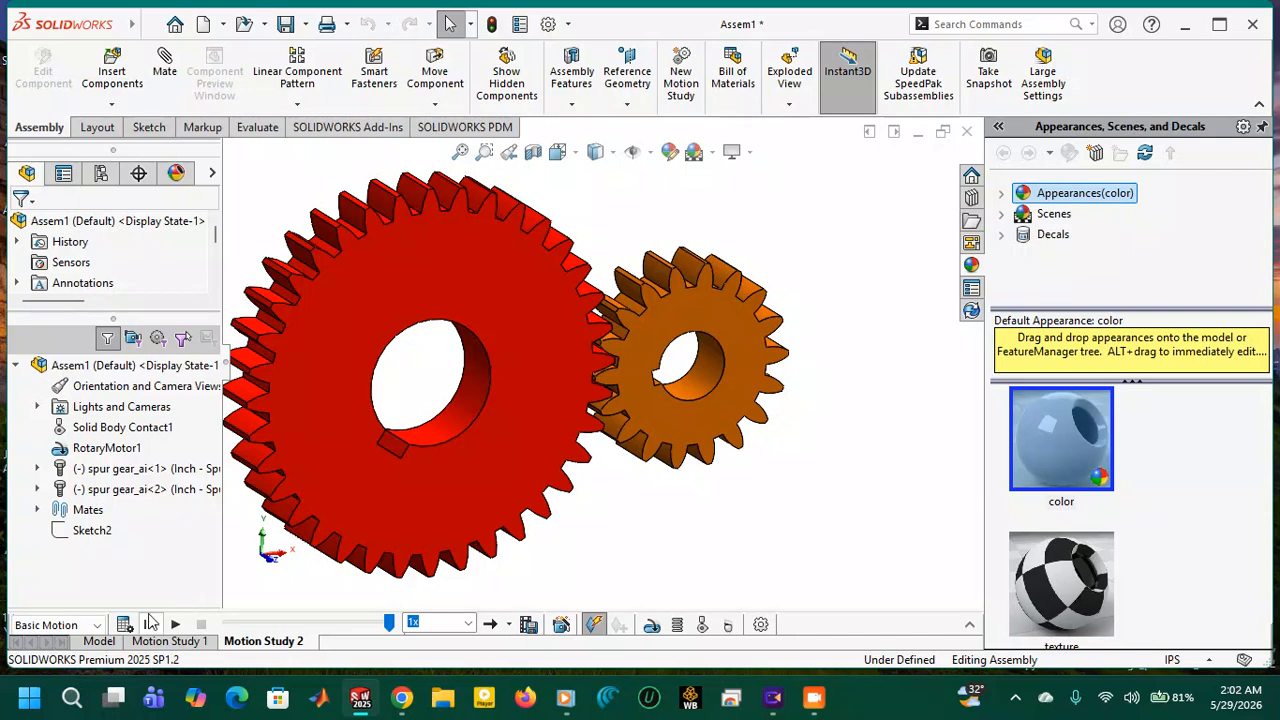
left_click(172, 624)
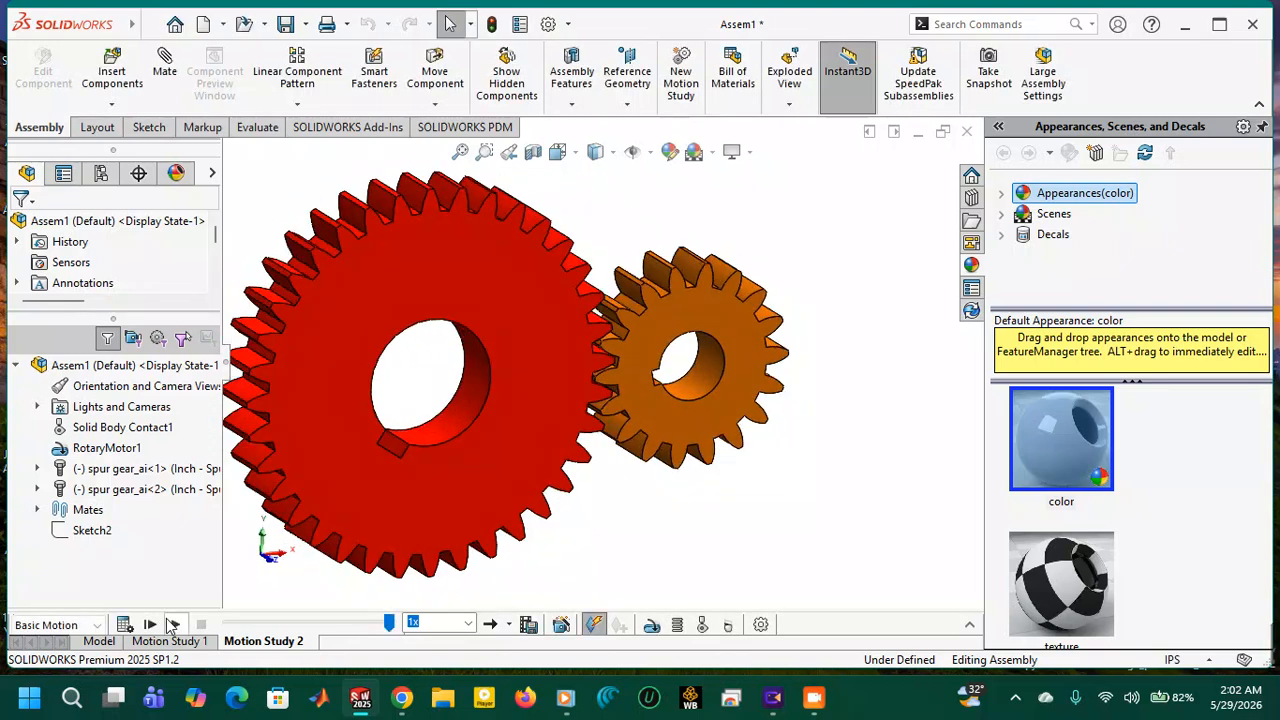
Add one counterclockwise Y-axis model rotation with the Animation Wizard, 5 seconds long starting at 10 seconds, and recalculate the study.
left_click(562, 626)
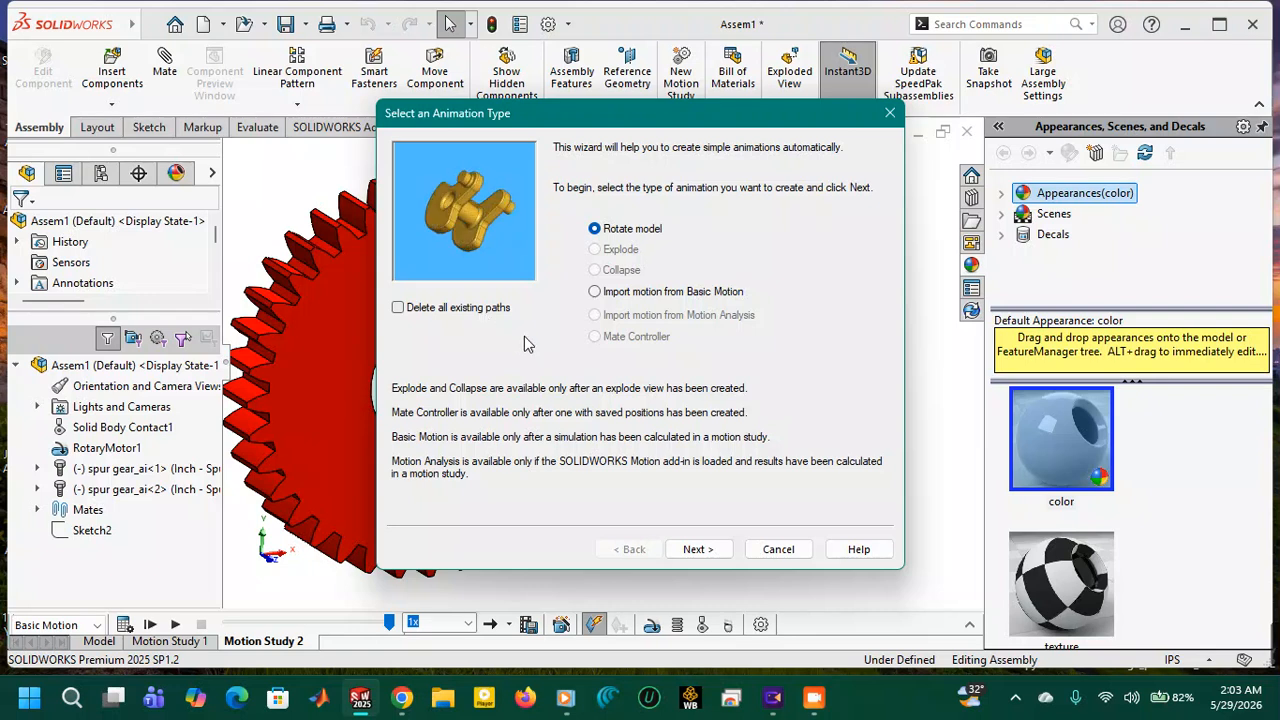
left_click(697, 549)
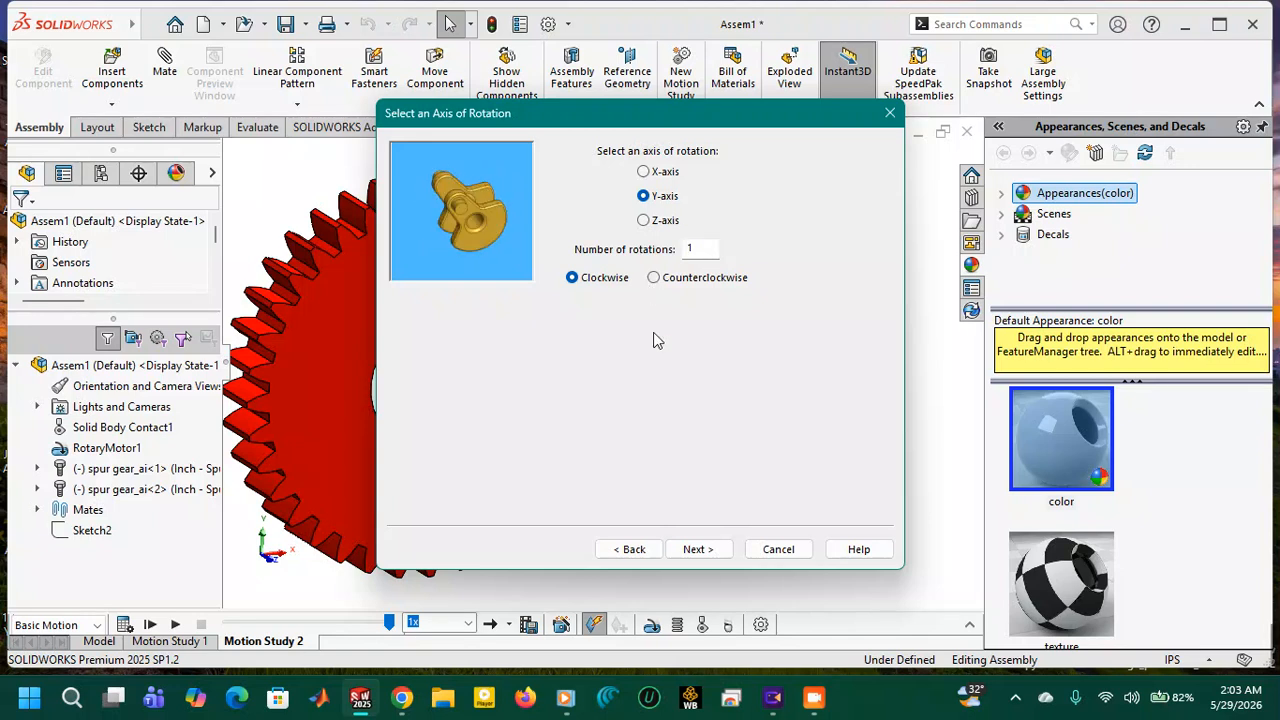
left_click(665, 280)
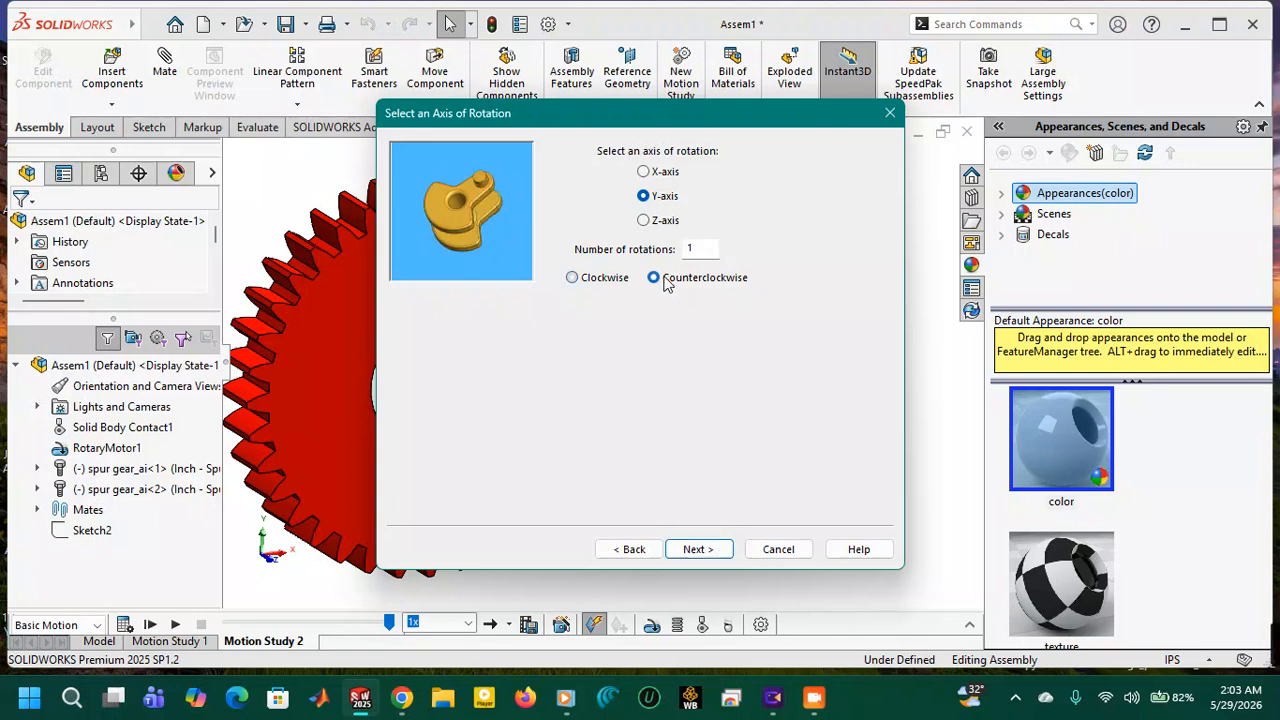
left_click(694, 550)
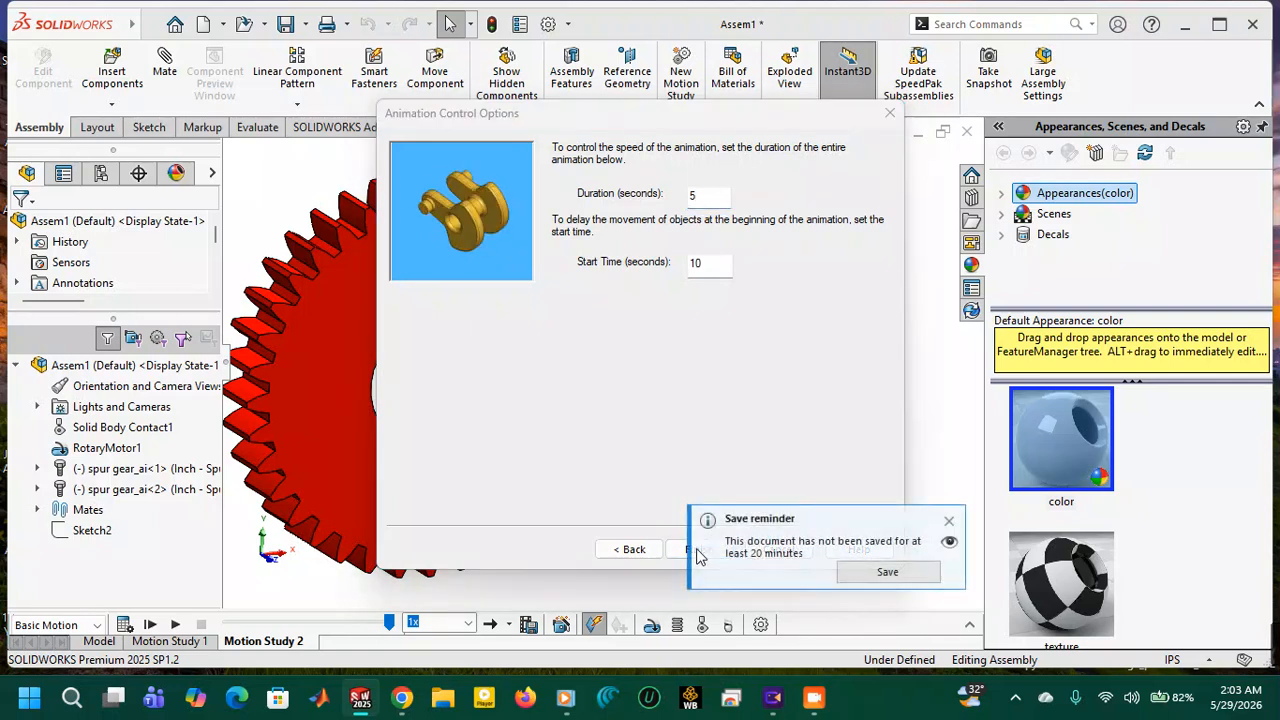
left_click(948, 522)
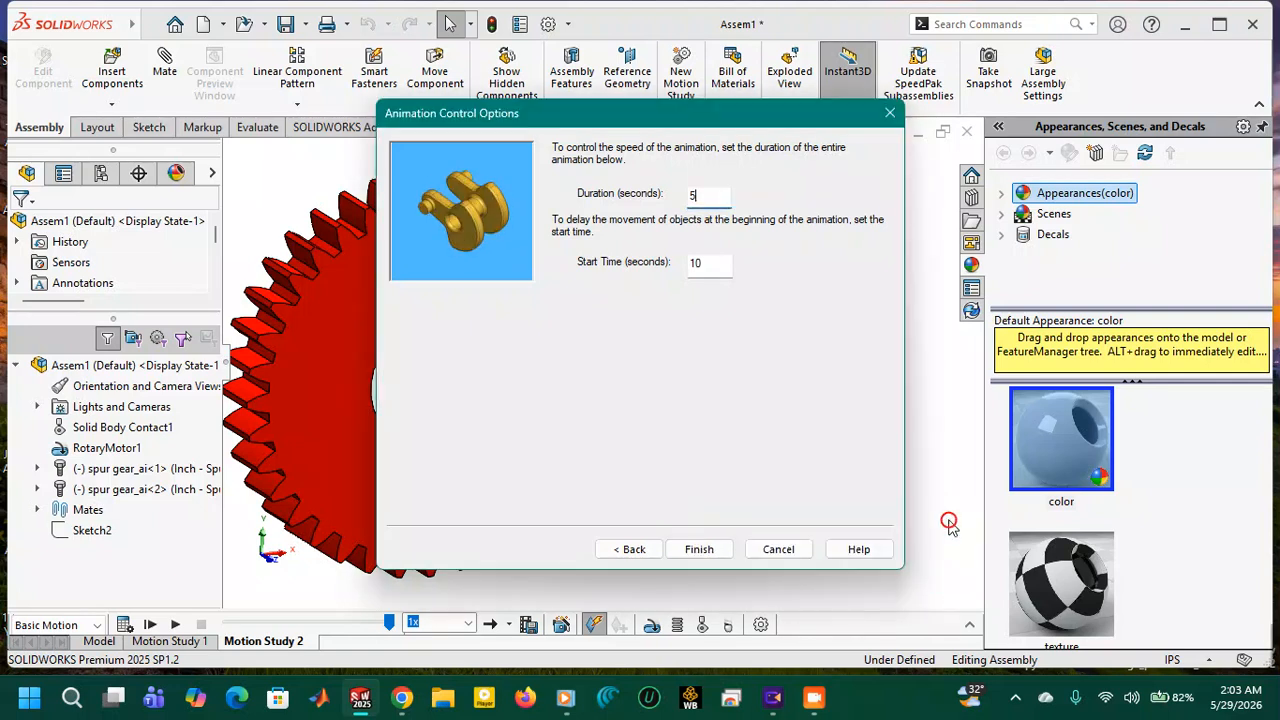
left_click(700, 549)
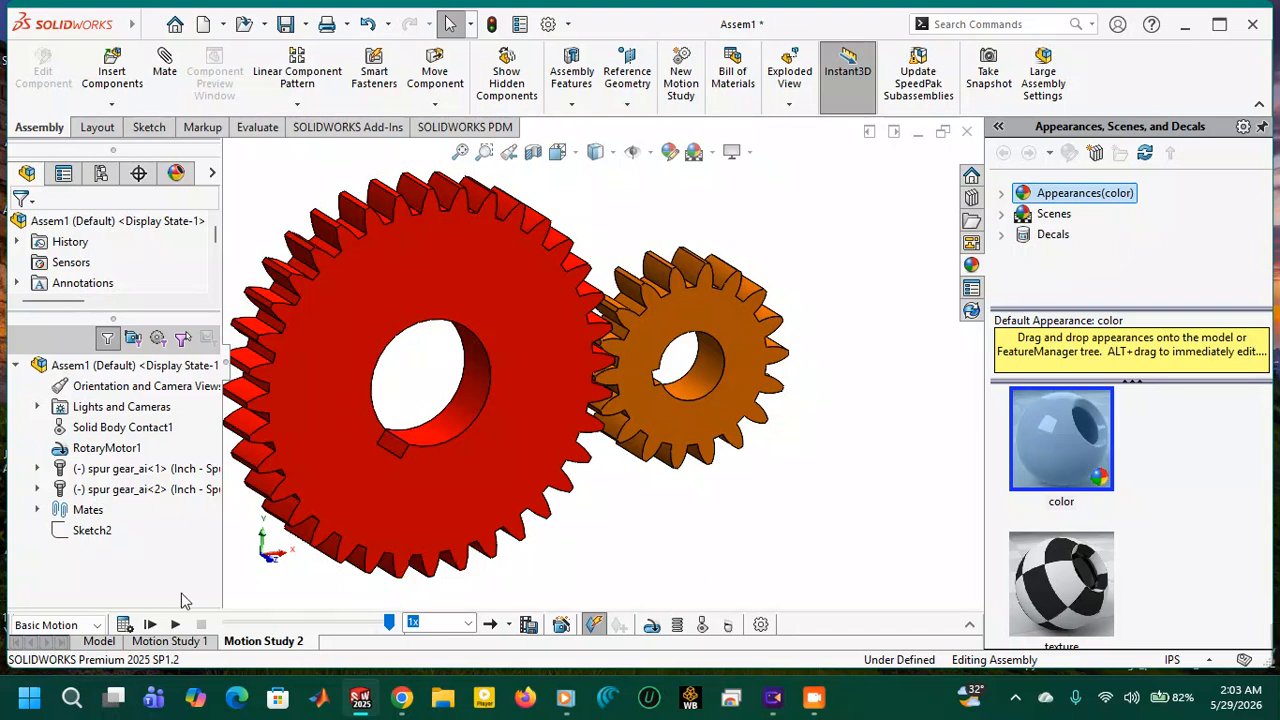
left_click(125, 624)
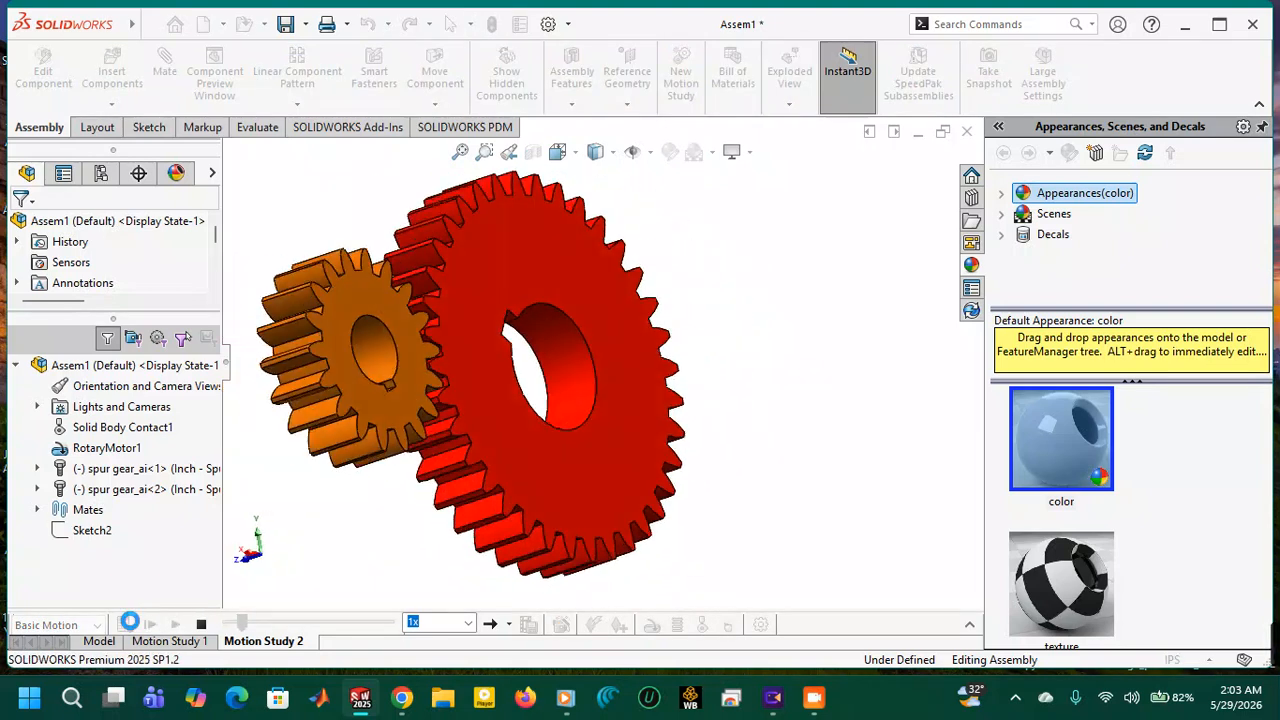